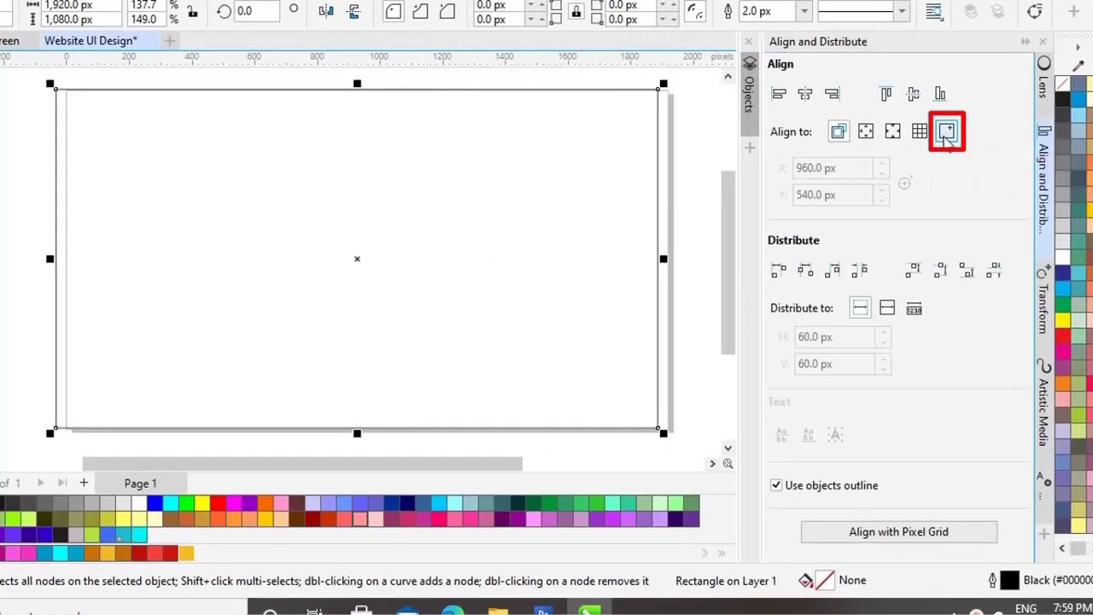
Step: Align the rectangle's centre horizontally and vertically to the specified point X 960 px, Y 540 px
left_click(946, 132)
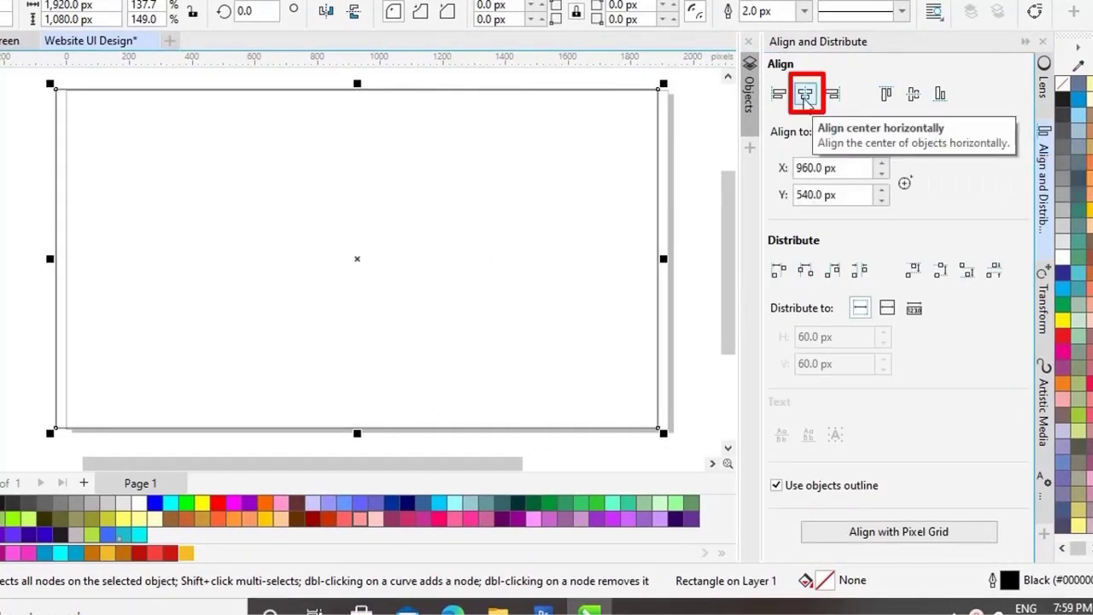
left_click(806, 96)
left_click(913, 94)
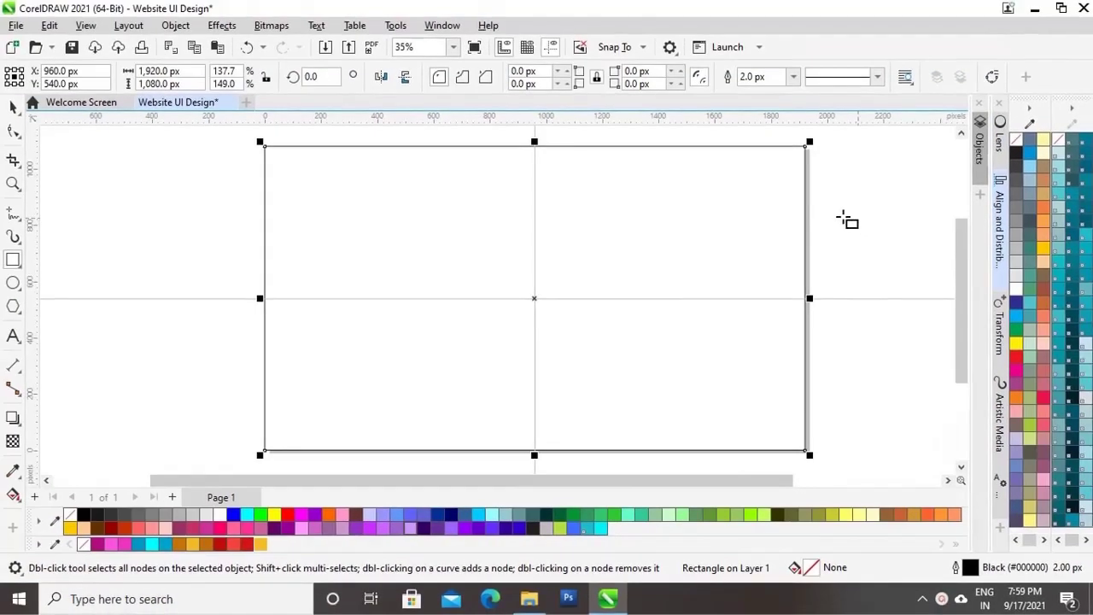
Step: Fill the page-sized rectangle with black and remove its outline
left_click(14, 106)
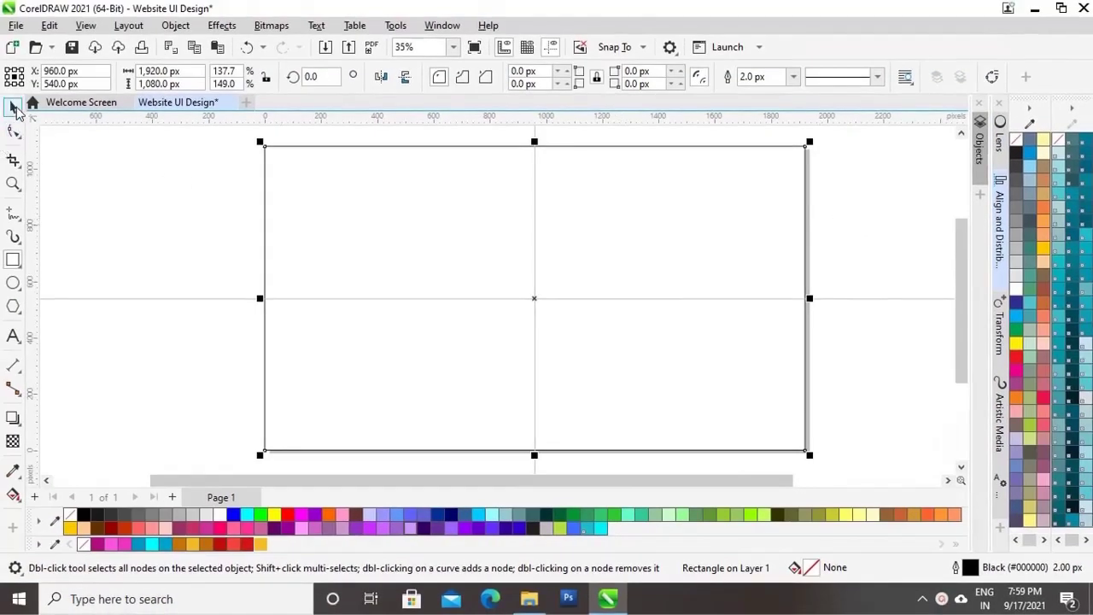
left_click(137, 231)
left_click(626, 315)
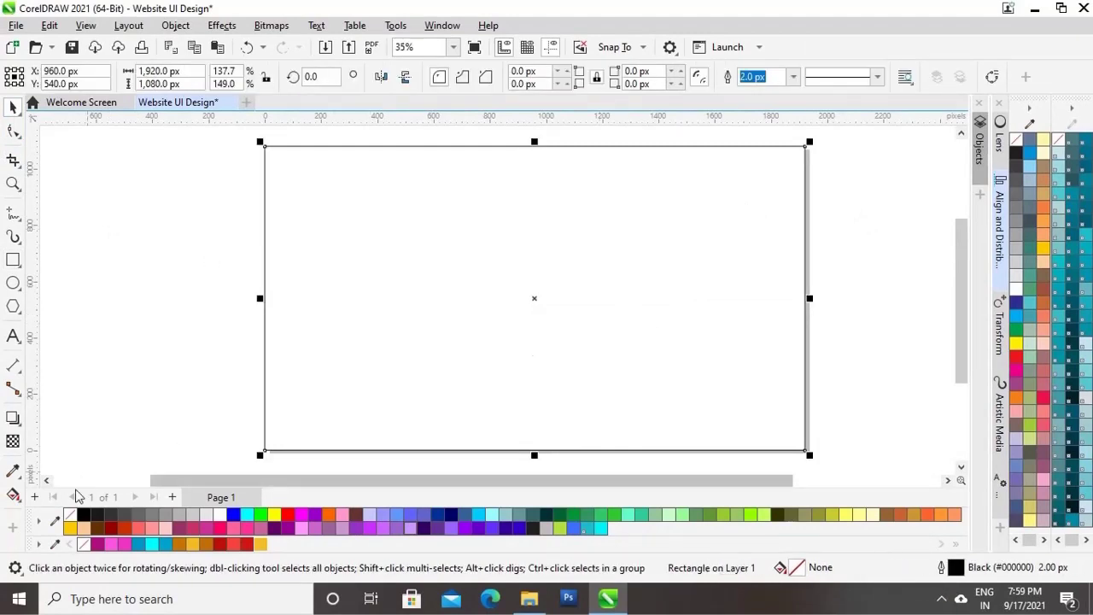
left_click(83, 516)
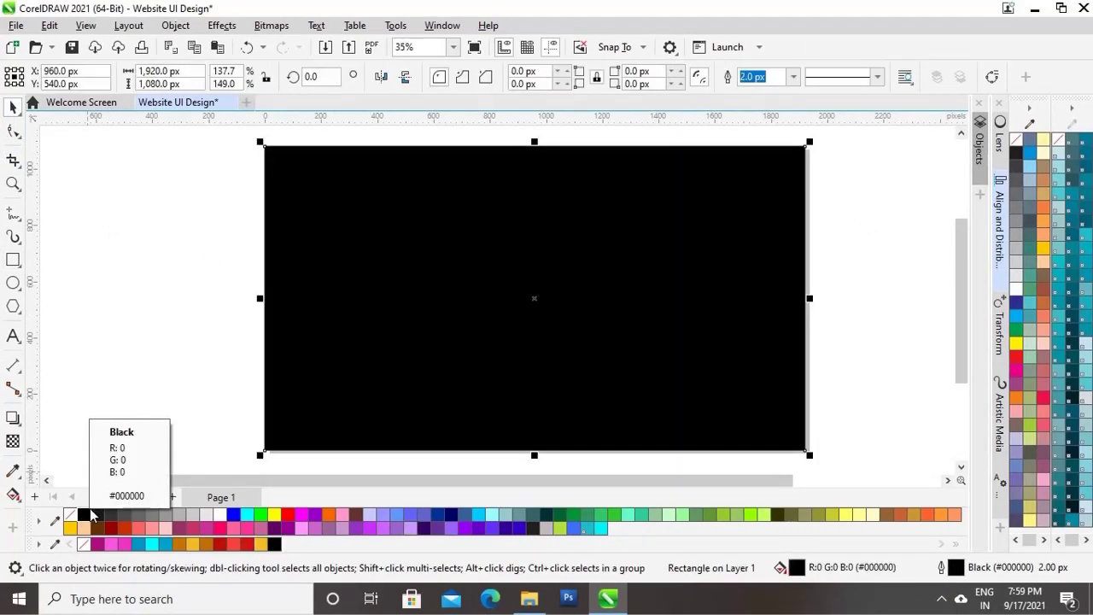
right_click(70, 515)
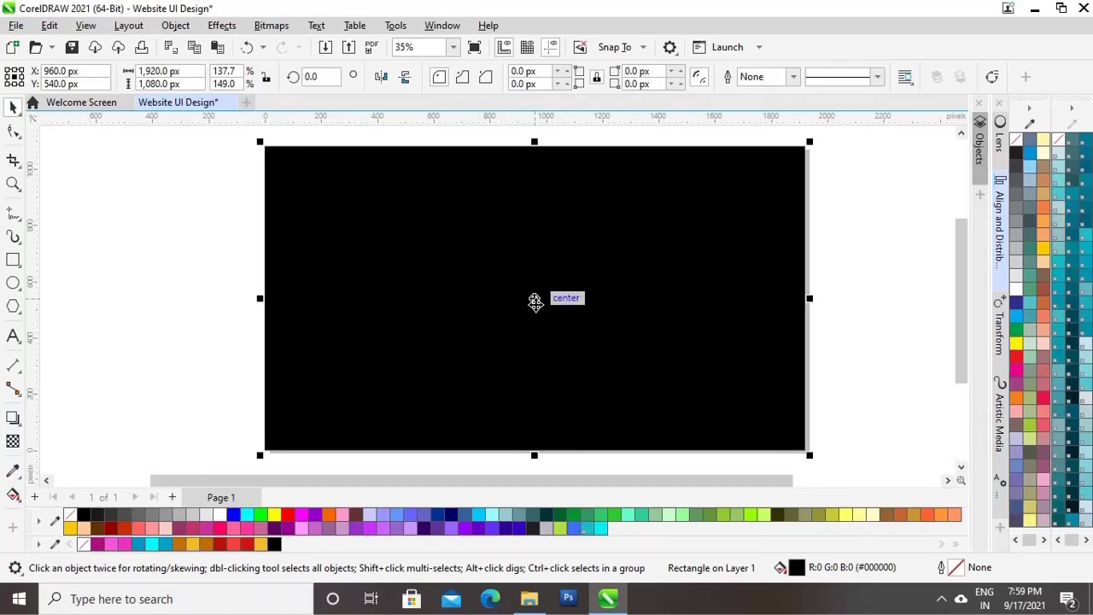
Step: Lock the black background rectangle and clear the selection
right_click(536, 299)
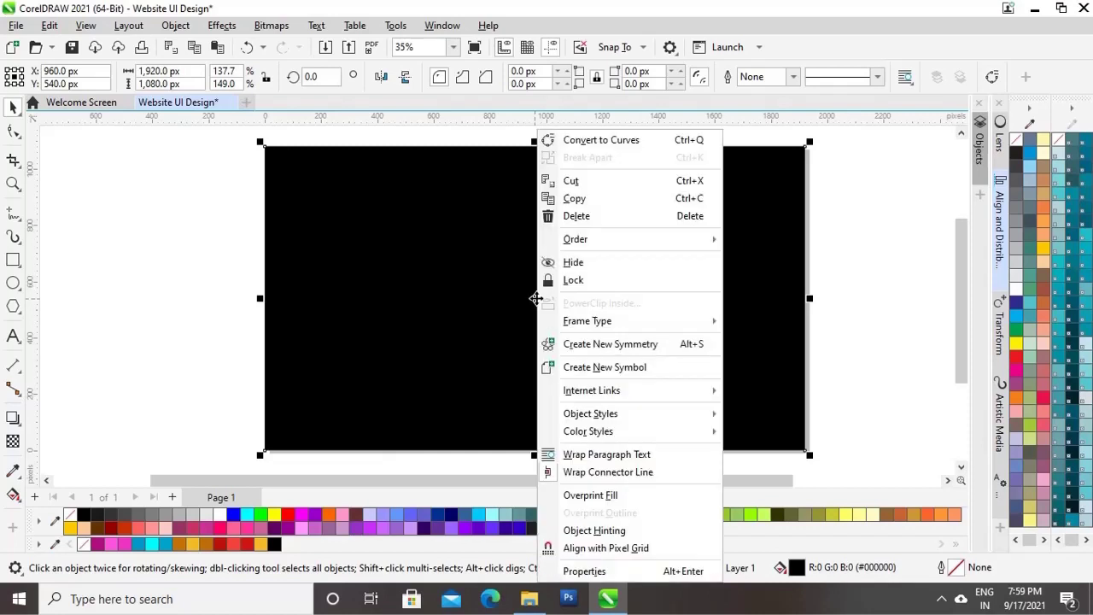
left_click(574, 280)
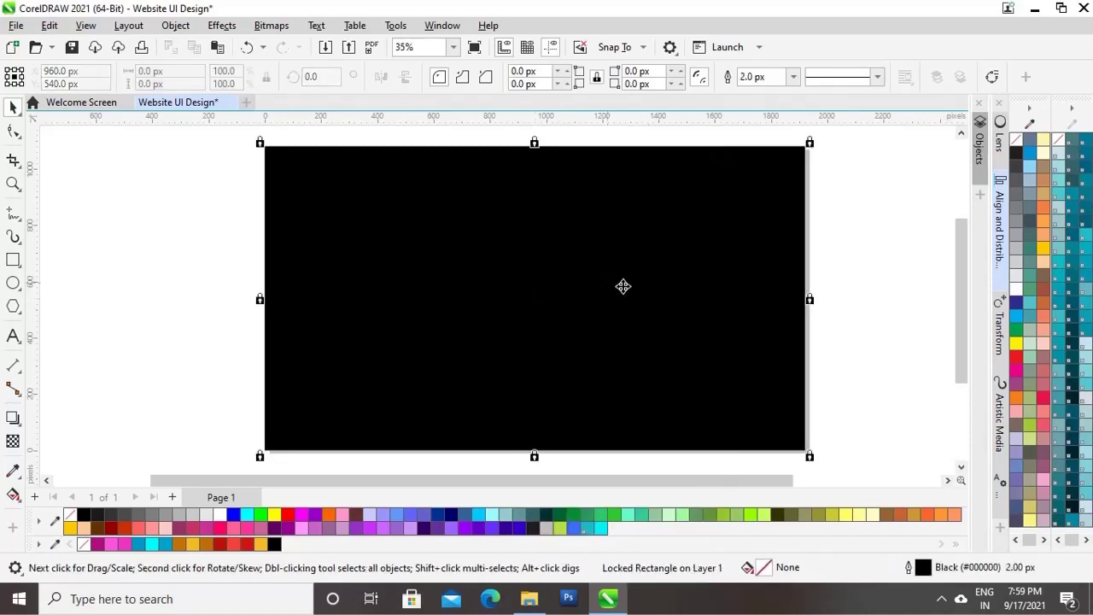
left_click(845, 311)
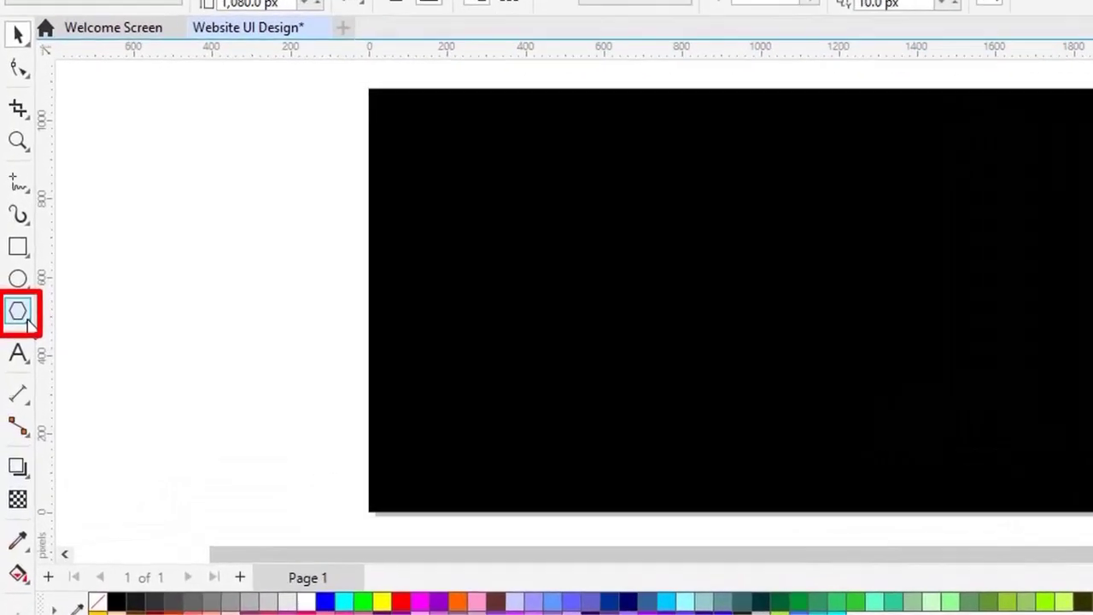
Step: Draw a six-sided polygon about 857 by 744 px with a horizontal top edge on the background and colour its outline white
left_click(17, 309)
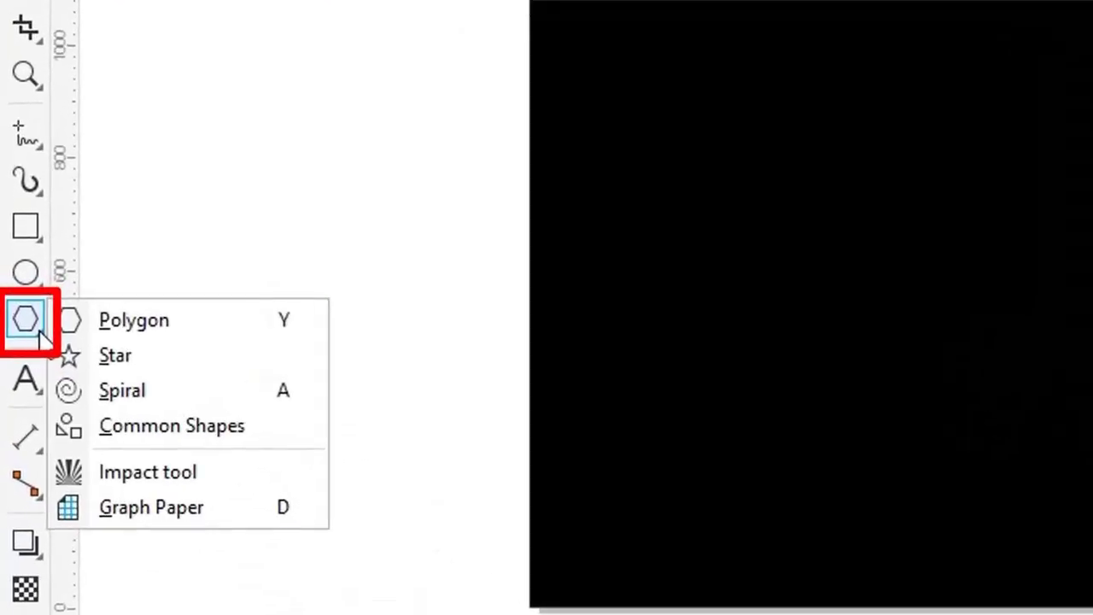
left_click(119, 324)
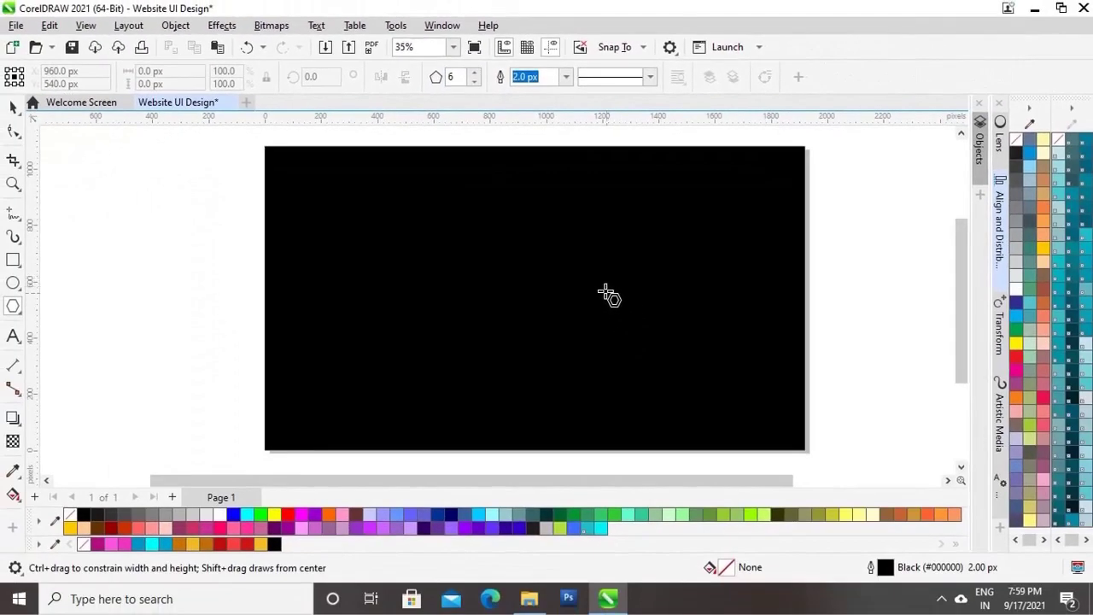
left_click_drag(604, 293, 664, 389)
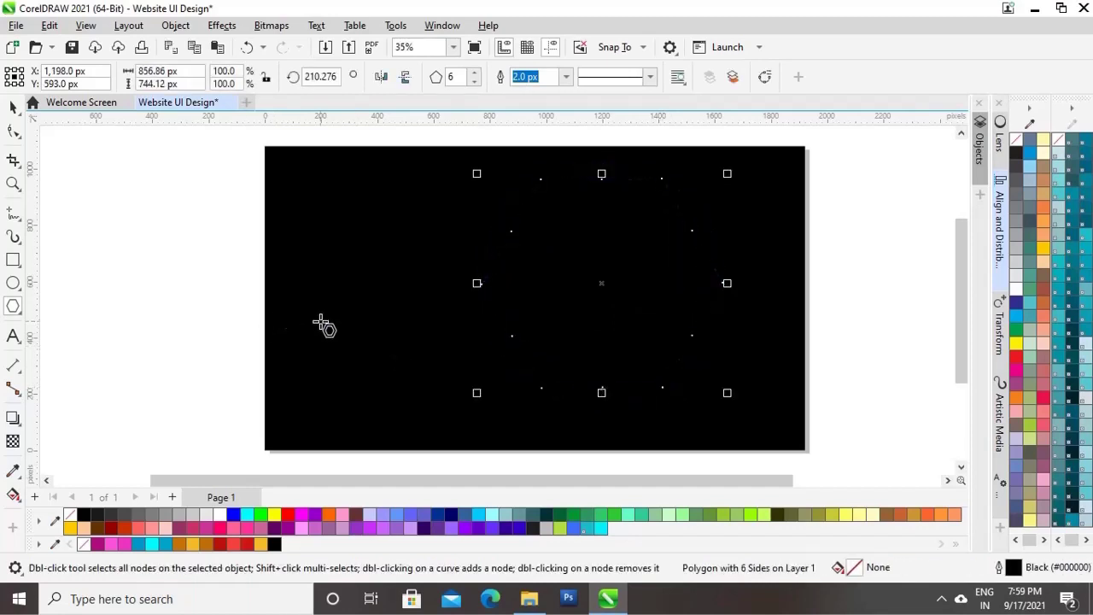
right_click(218, 519)
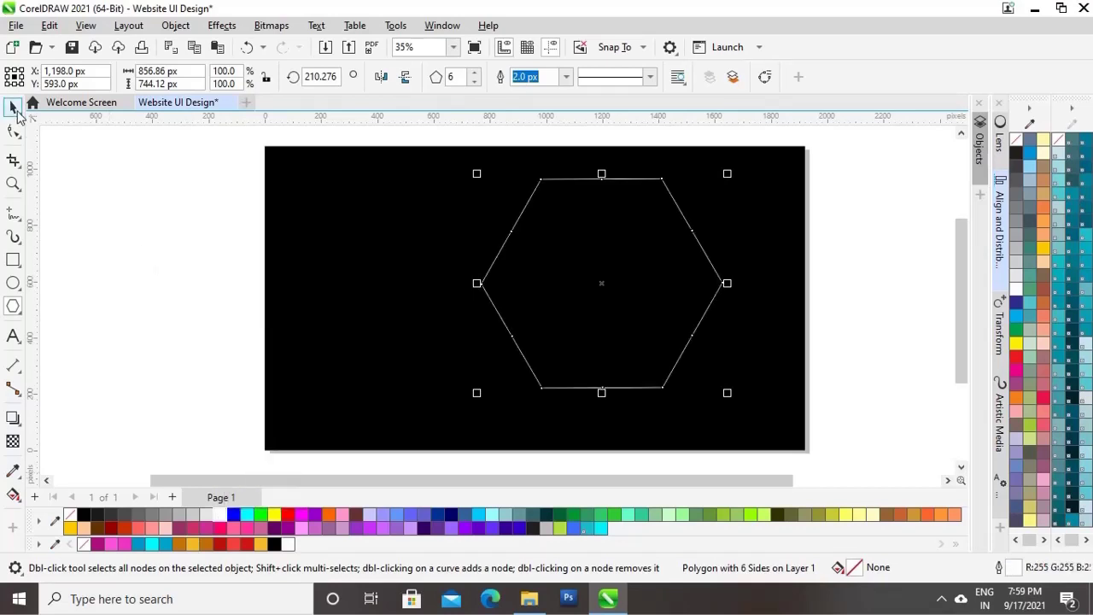
Step: Move the hexagon to the right half of the background and scale it down to about 838 by 728 px
left_click(13, 107)
left_click_drag(601, 283, 659, 294)
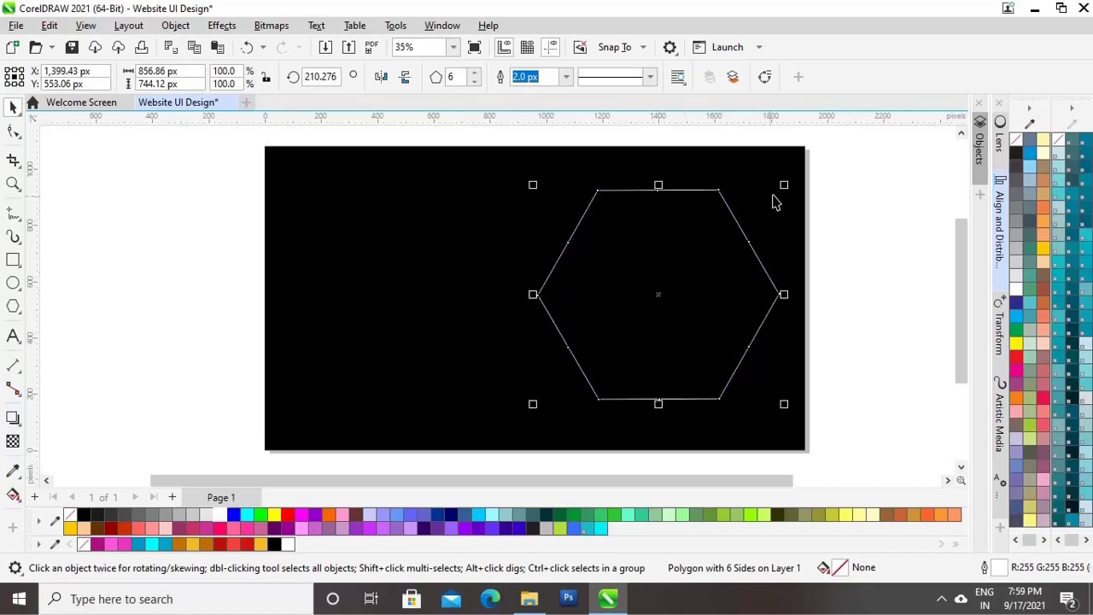
left_click_drag(785, 186, 778, 191)
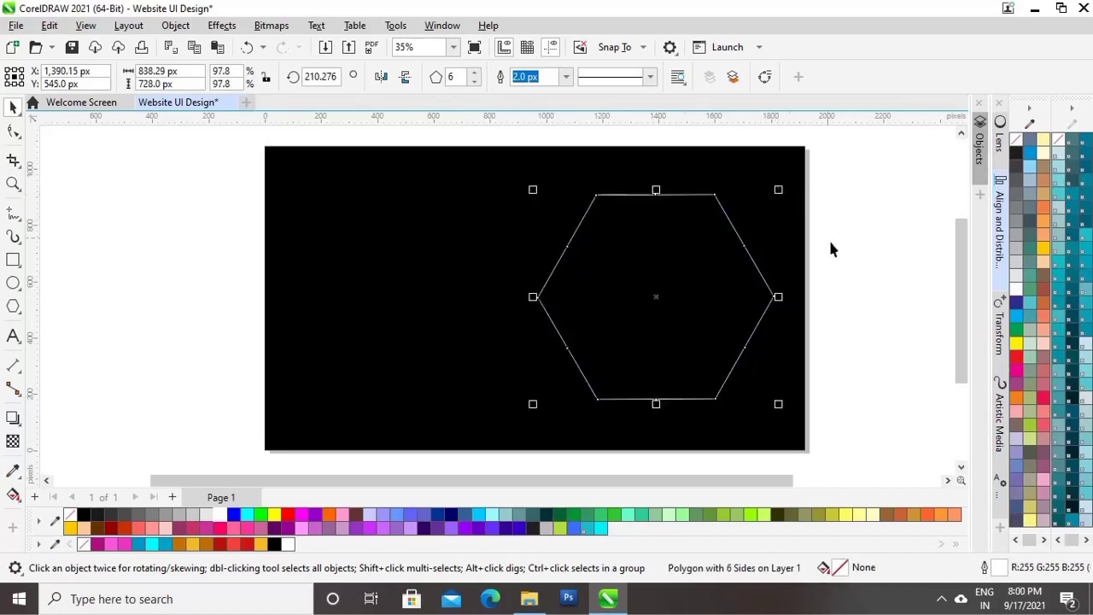
left_click(880, 247)
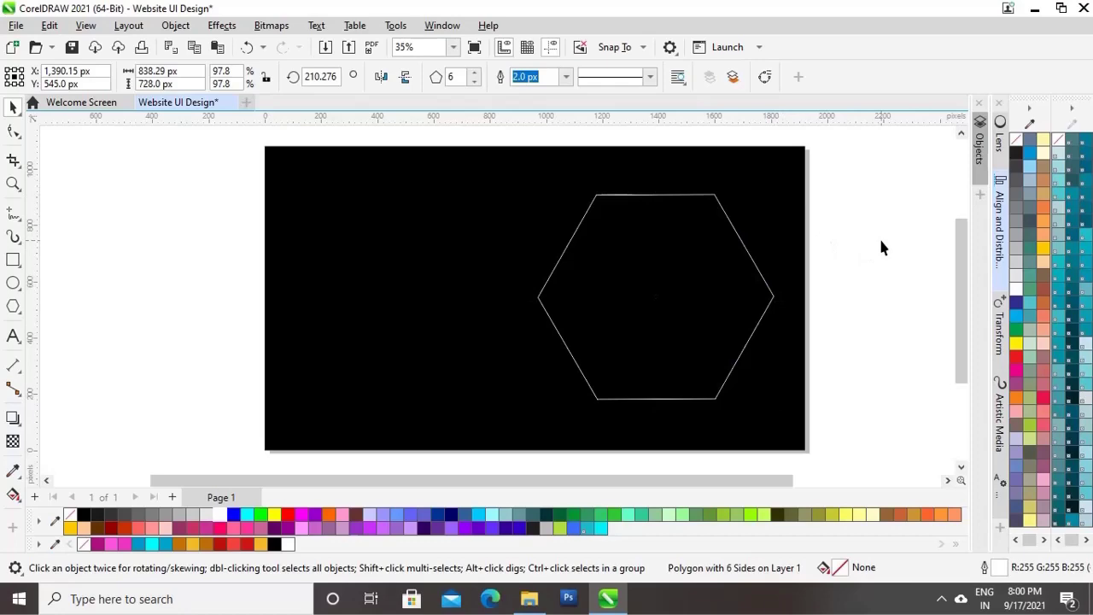
left_click(760, 324)
left_click(857, 274)
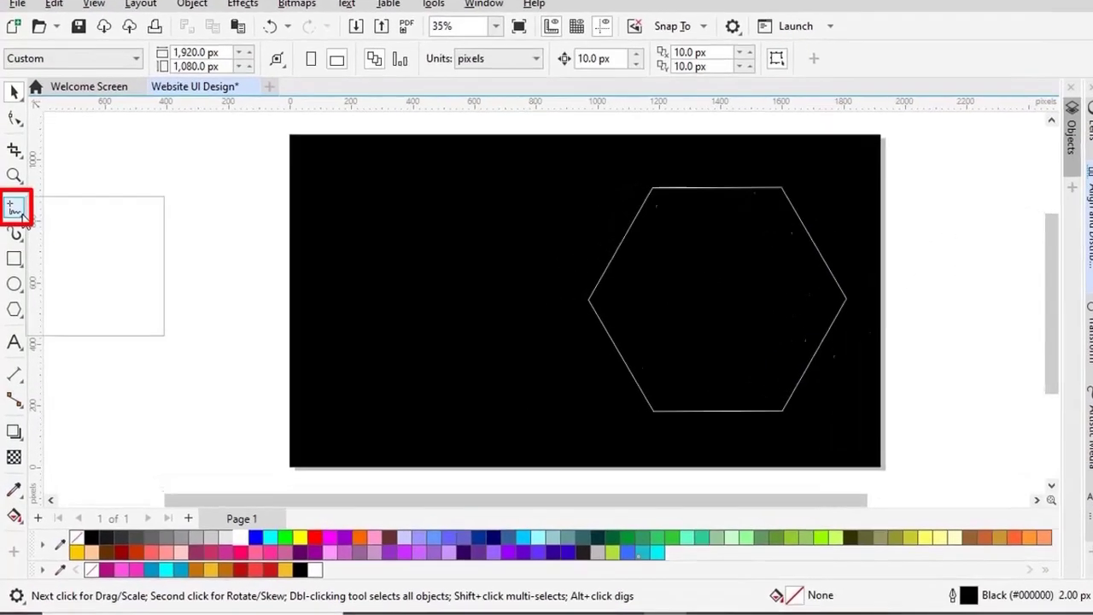
Step: Draw a 2-Point Line diagonally from just beyond the hexagon's upper-right corner to just beyond its lower-left corner, with a white outline
left_click(20, 218)
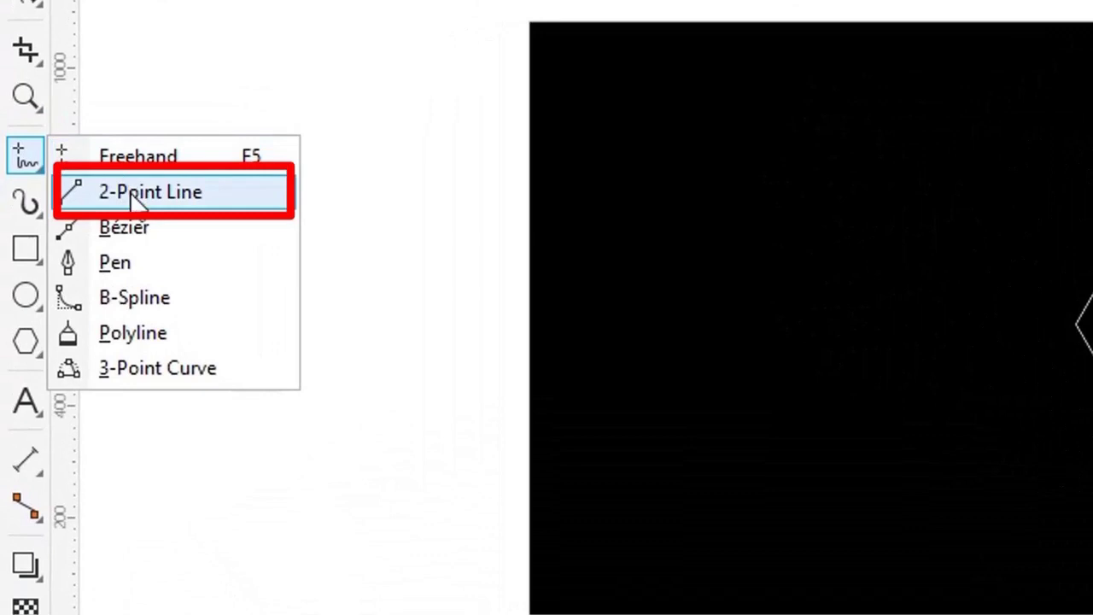
left_click(132, 193)
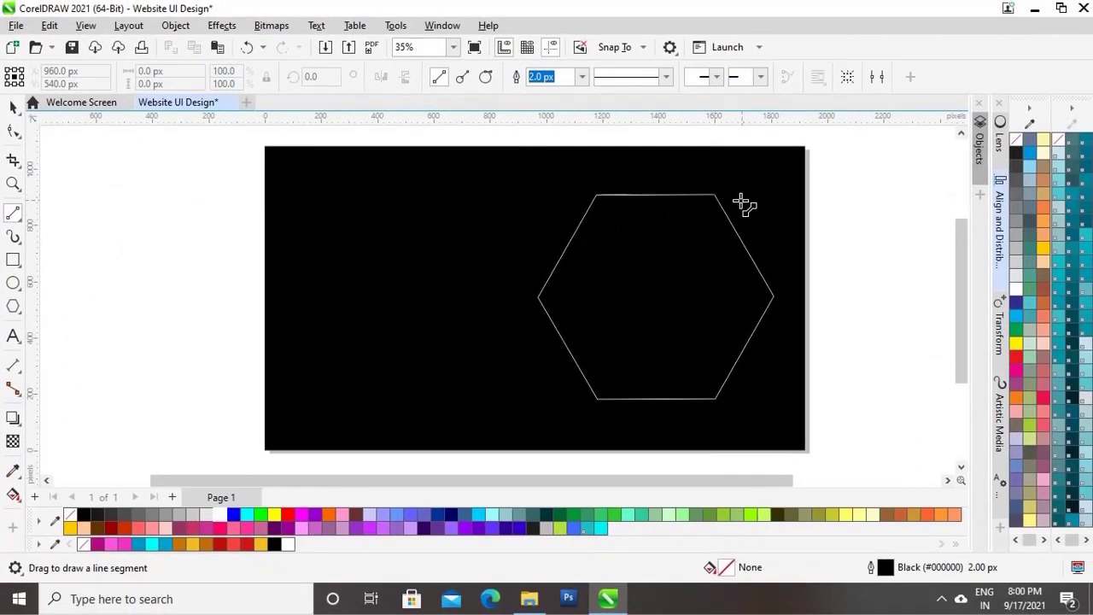
left_click_drag(722, 188, 598, 410)
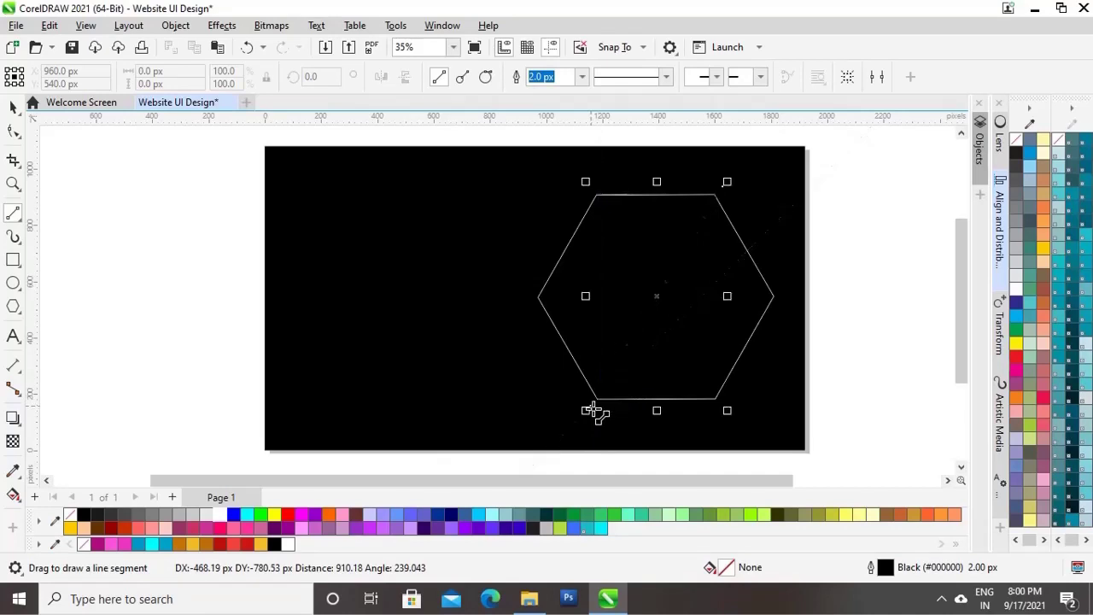
right_click(220, 514)
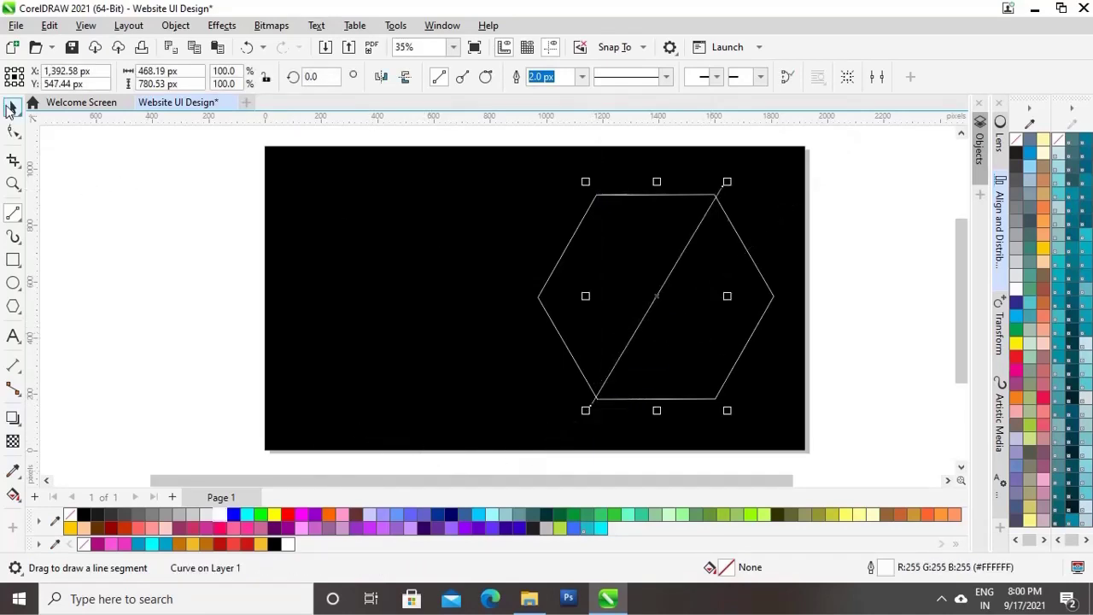
left_click(13, 107)
Step: Move the diagonal line's upper end node so the line passes exactly through the hexagon's upper-right corner
key("z")
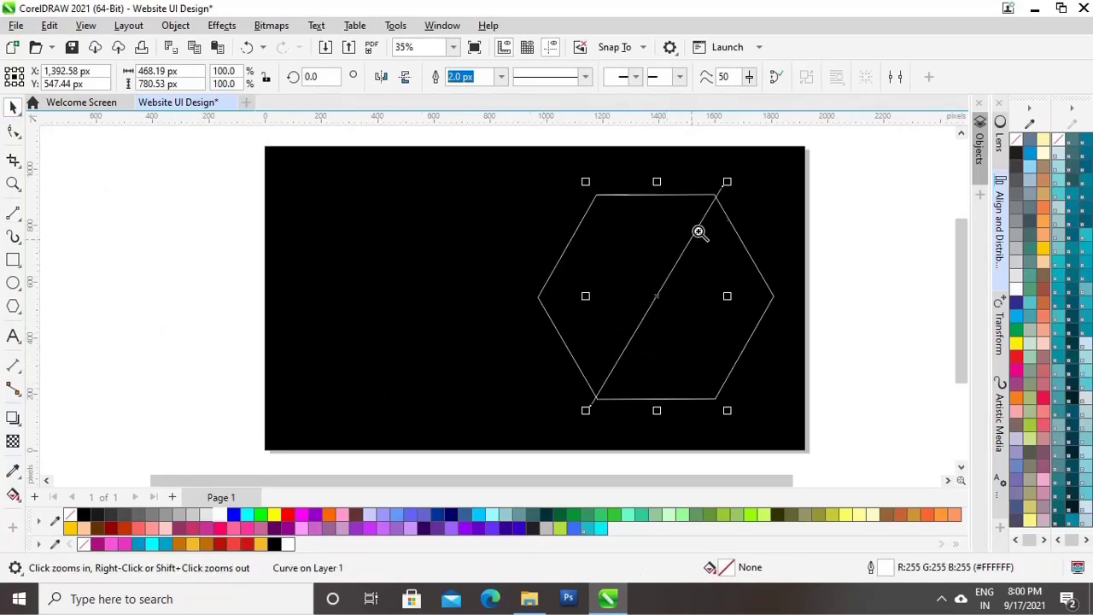
left_click_drag(697, 179, 742, 218)
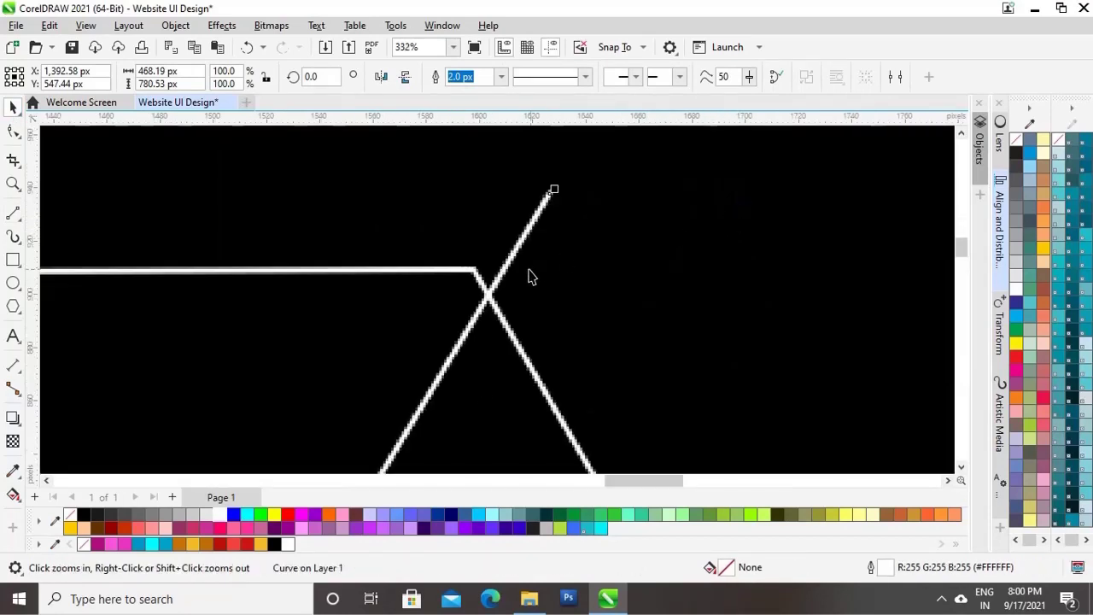
left_click(13, 131)
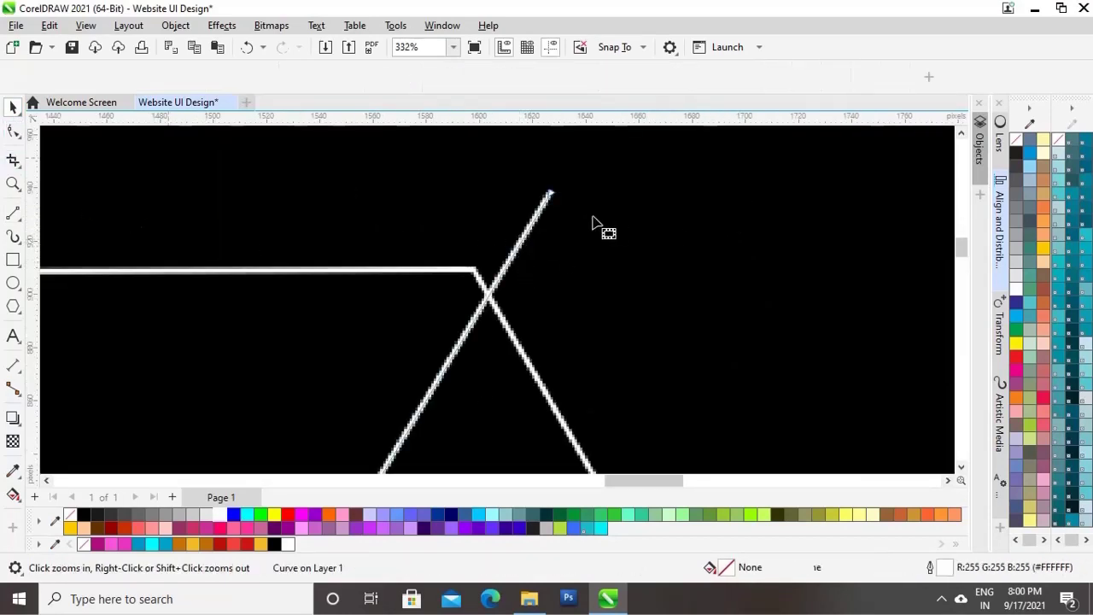
left_click_drag(552, 194, 527, 178)
Step: Move the diagonal line's lower end node so the line passes exactly through the hexagon's lower-left corner
key("F4")
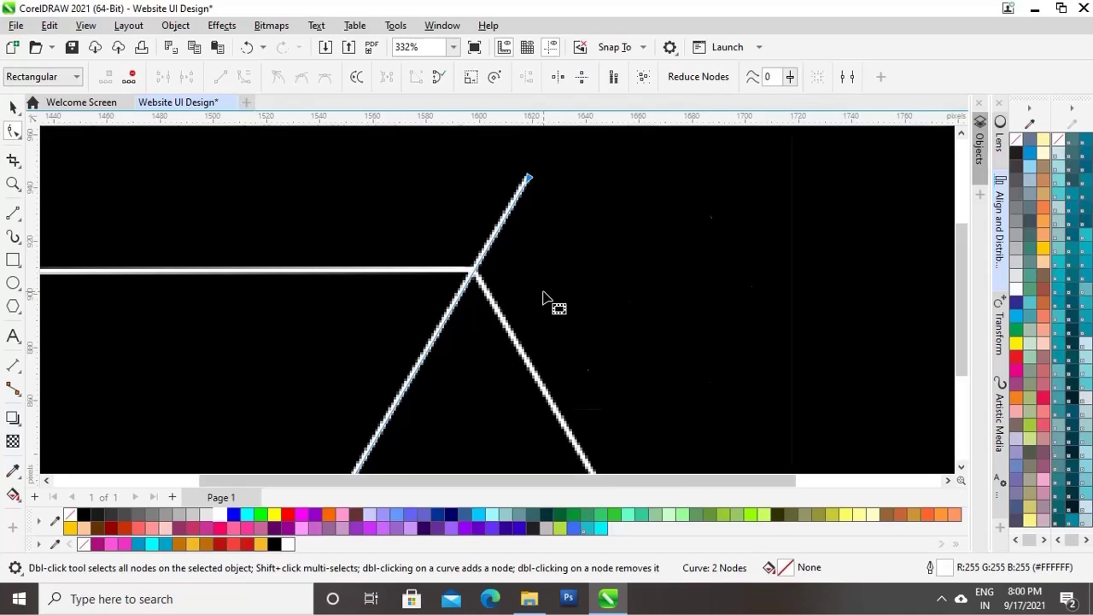
key("F2")
left_click_drag(530, 391, 590, 422)
left_click_drag(487, 405, 509, 415)
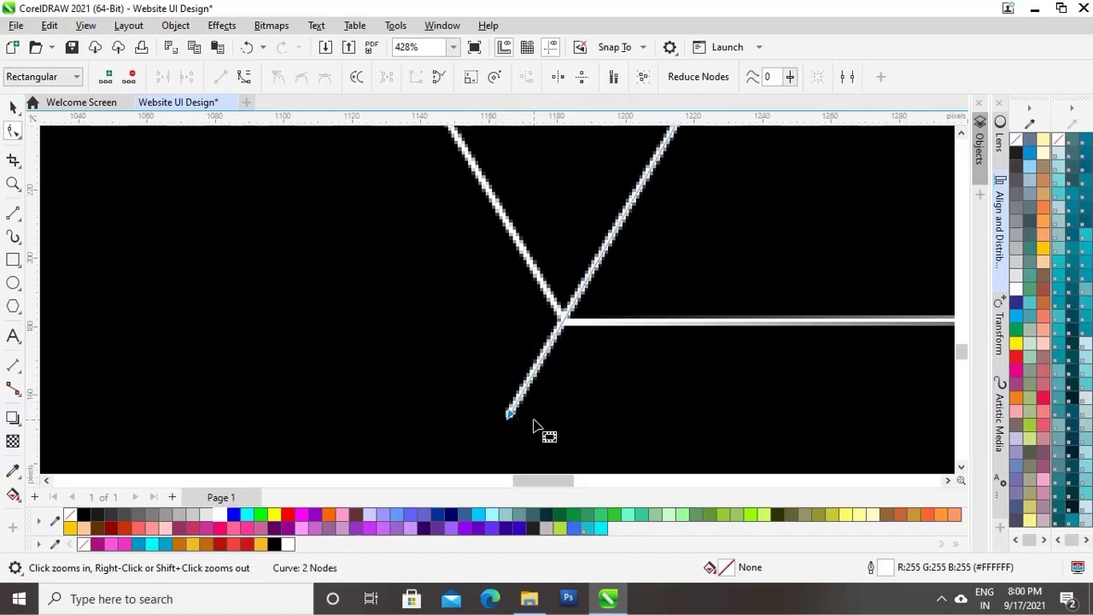
key("F3")
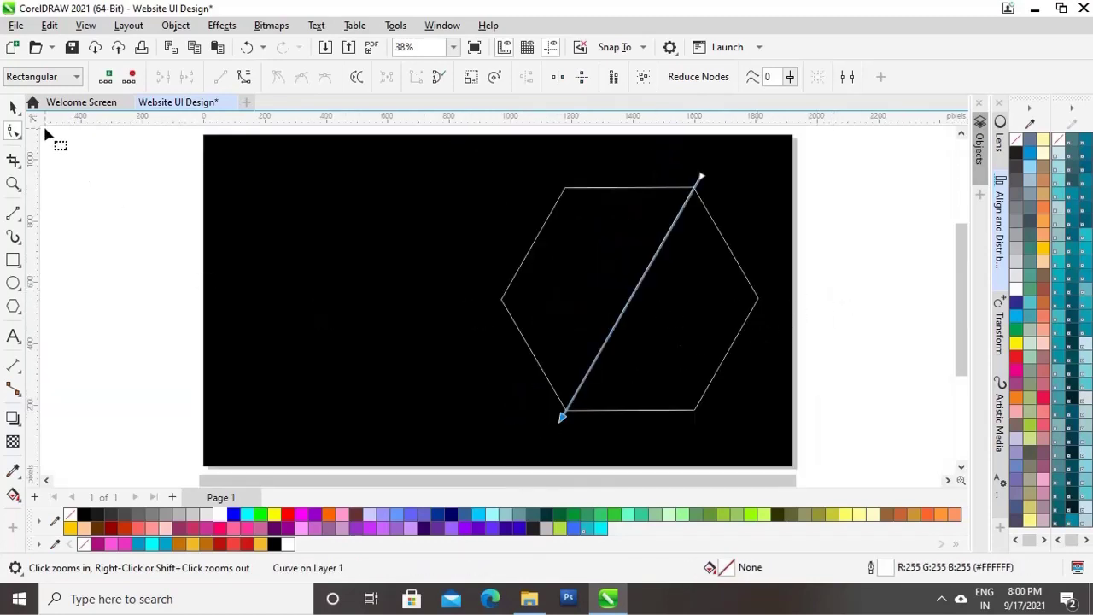
left_click(13, 107)
left_click(858, 300)
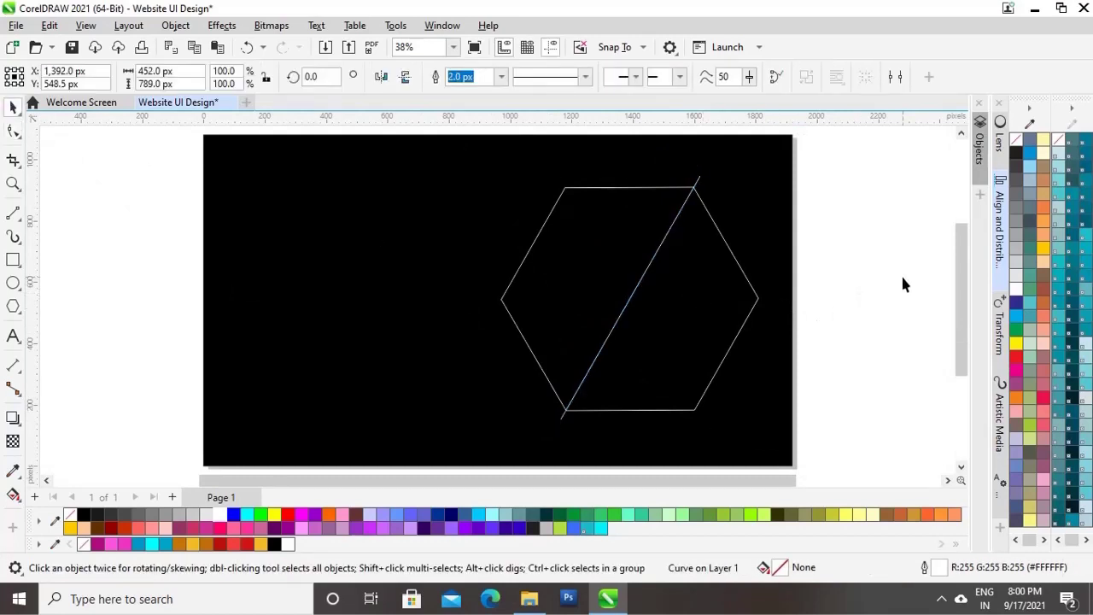
Step: Make three parallel copies of the diagonal line toward the upper left, each offset about 70 px left and 66 px up
left_click(619, 321)
left_click_drag(630, 297, 609, 279)
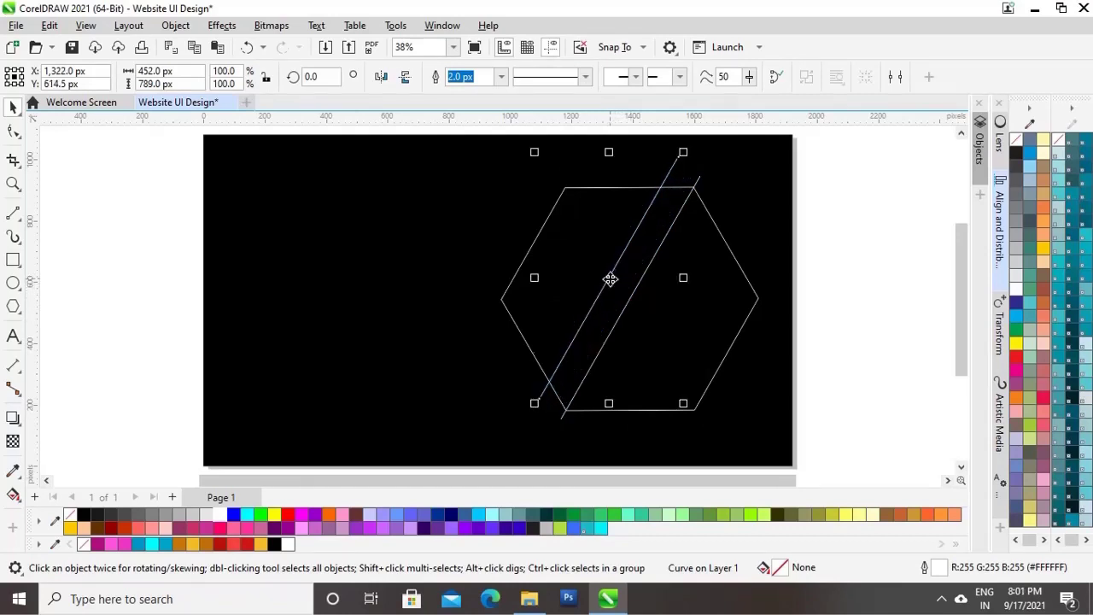
key("ctrl+r")
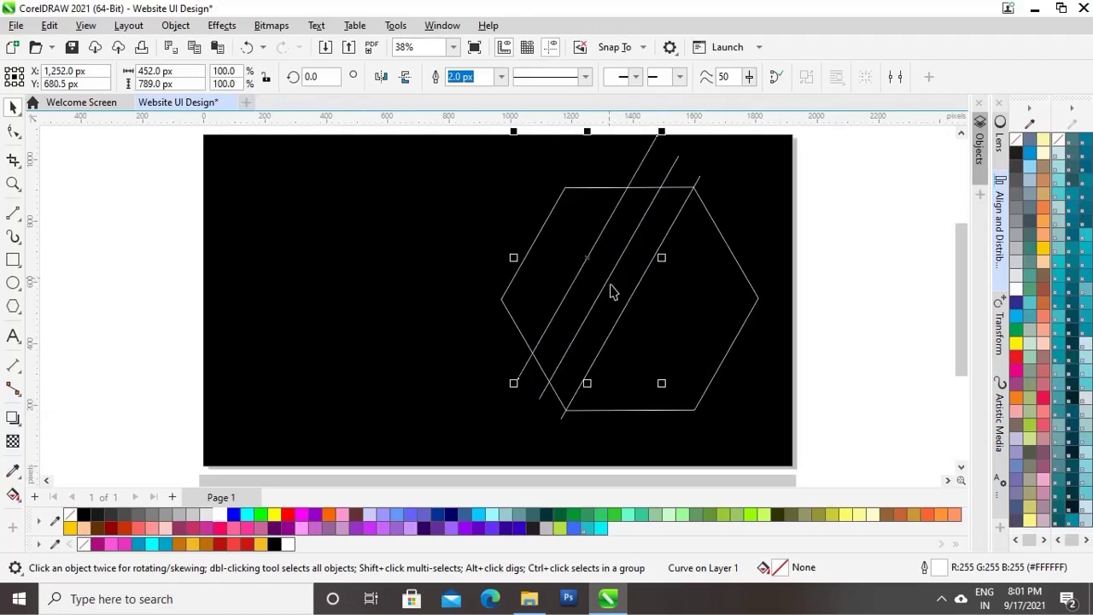
key("ctrl+r")
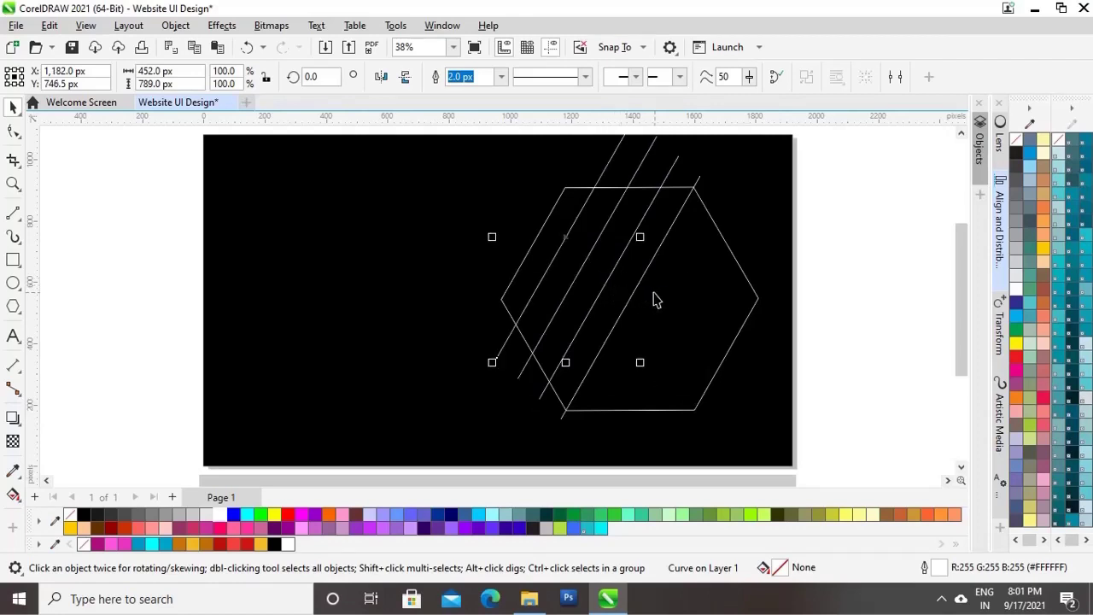
left_click(864, 239)
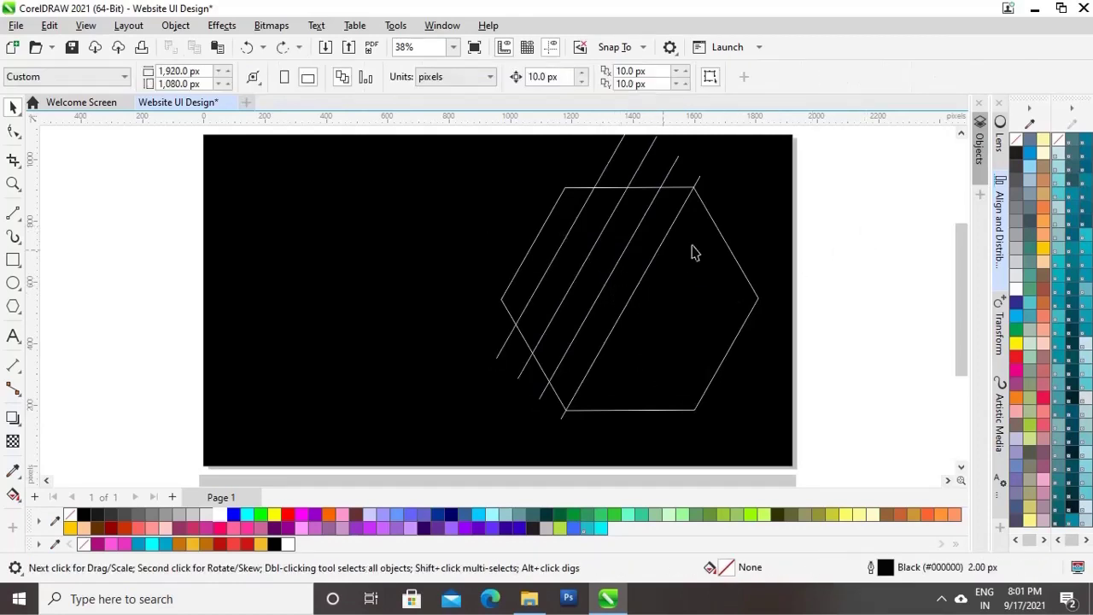
Step: Copy the three upper-left diagonal lines across to the hexagon's lower-right half, about 292 px right and 220 px down
left_click(551, 266)
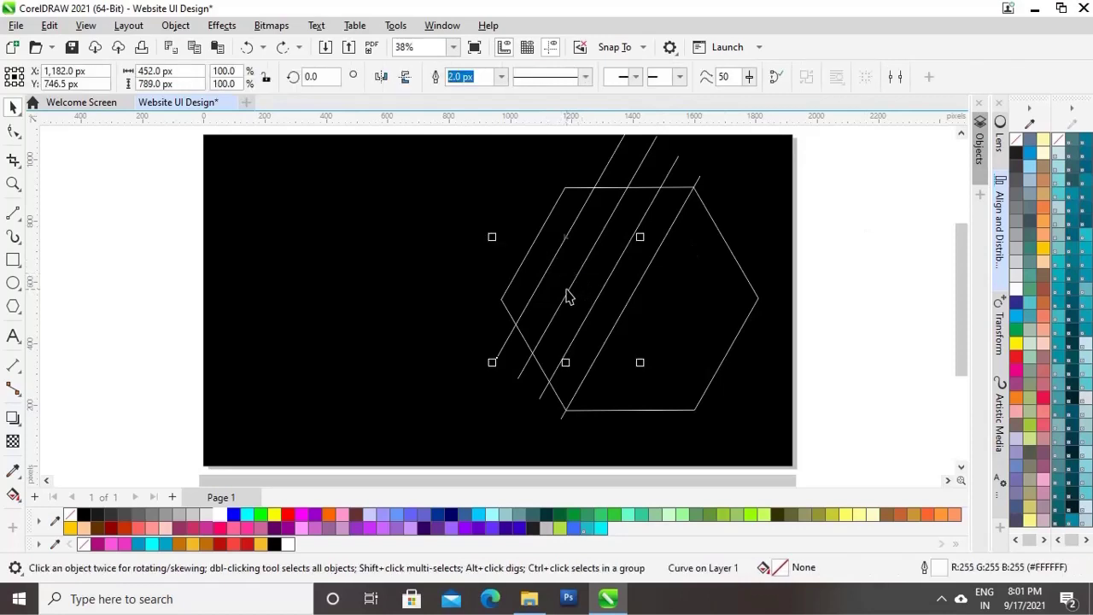
left_click(569, 296, "shift")
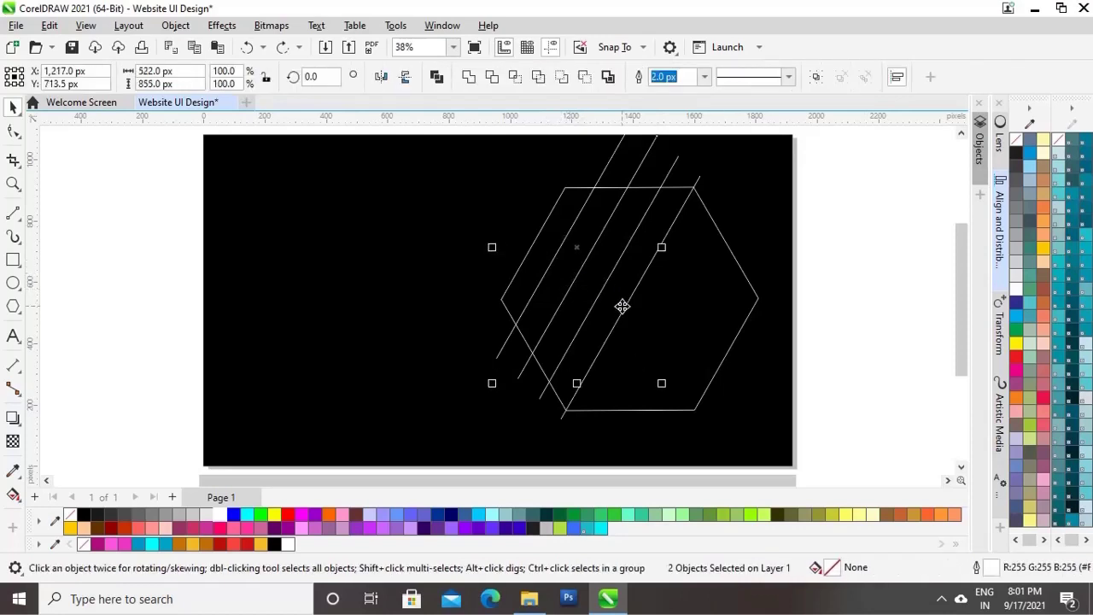
left_click(597, 304, "shift")
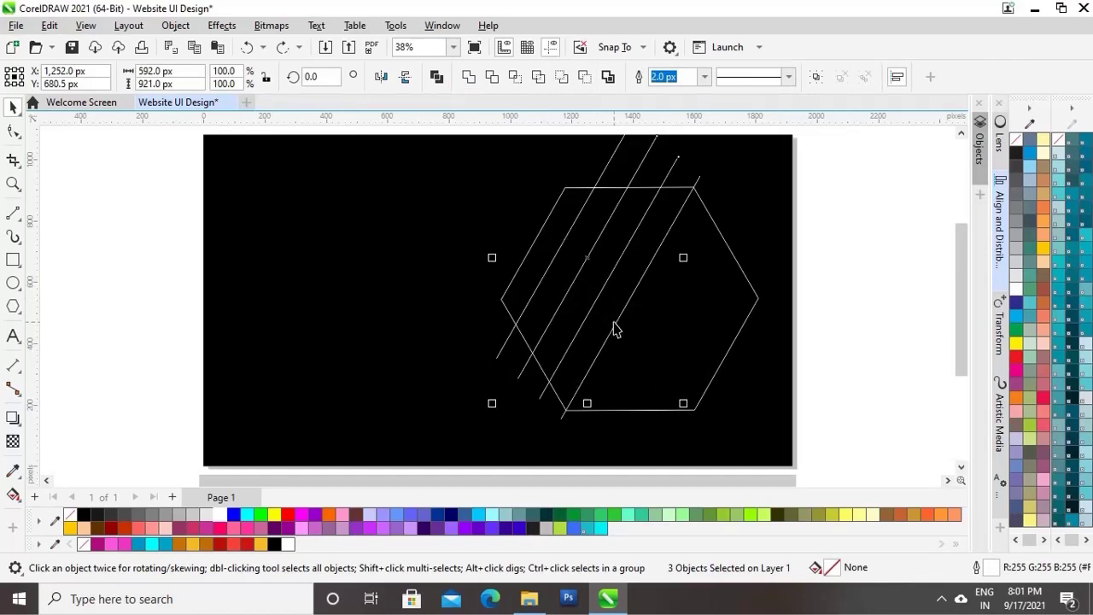
left_click_drag(588, 254, 679, 332)
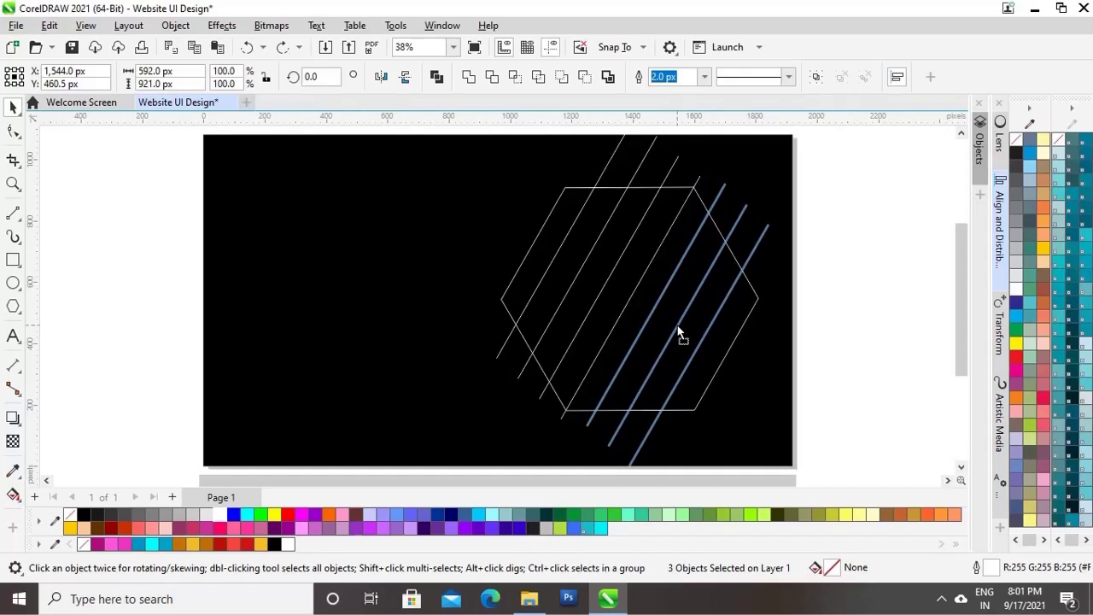
left_click_drag(677, 328, 677, 324)
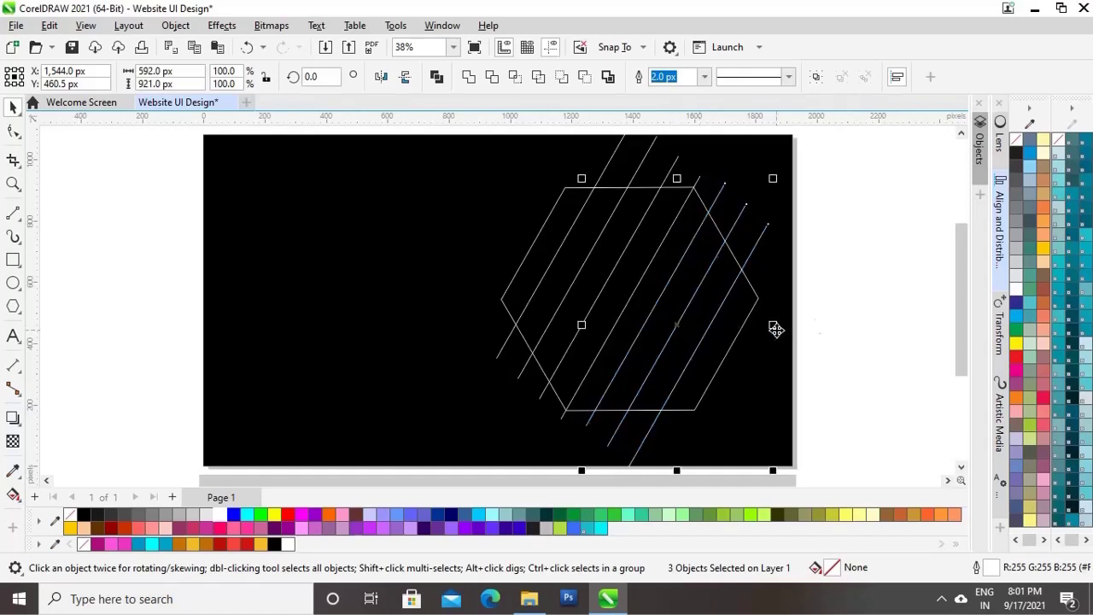
left_click(896, 255)
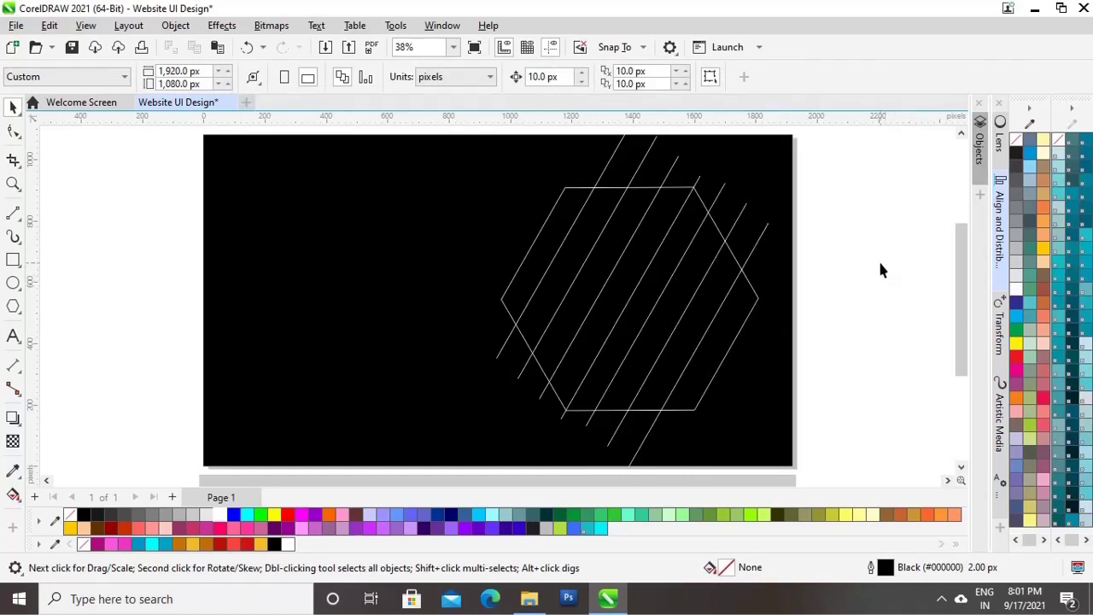
Step: Select the hexagon together with all seven diagonal lines and Trim the hexagon along them
scroll(871, 258, "down", 2)
key("z")
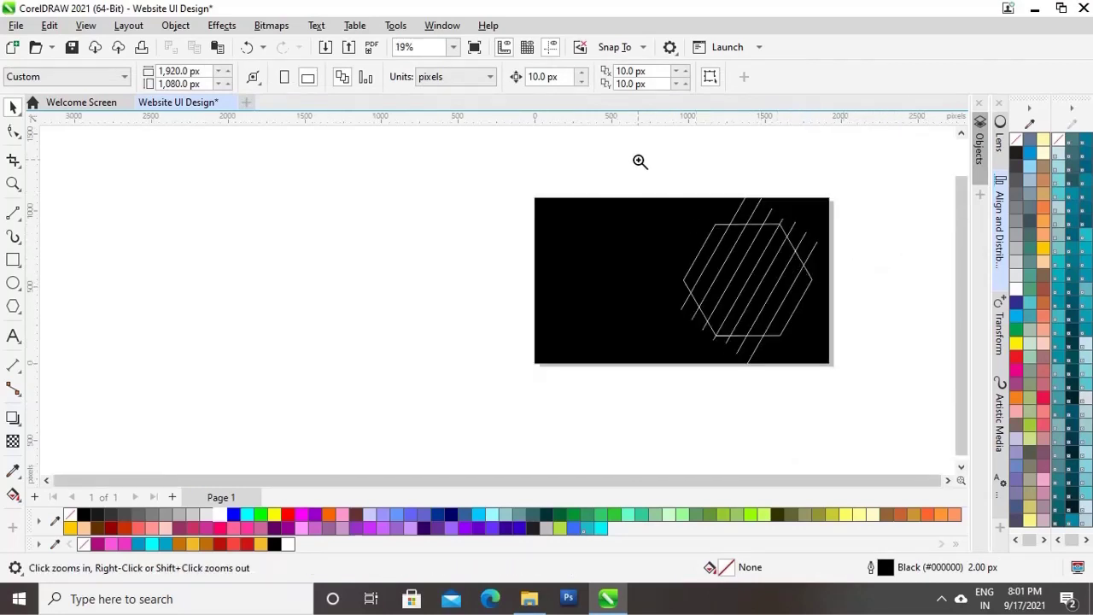
left_click_drag(640, 160, 885, 418)
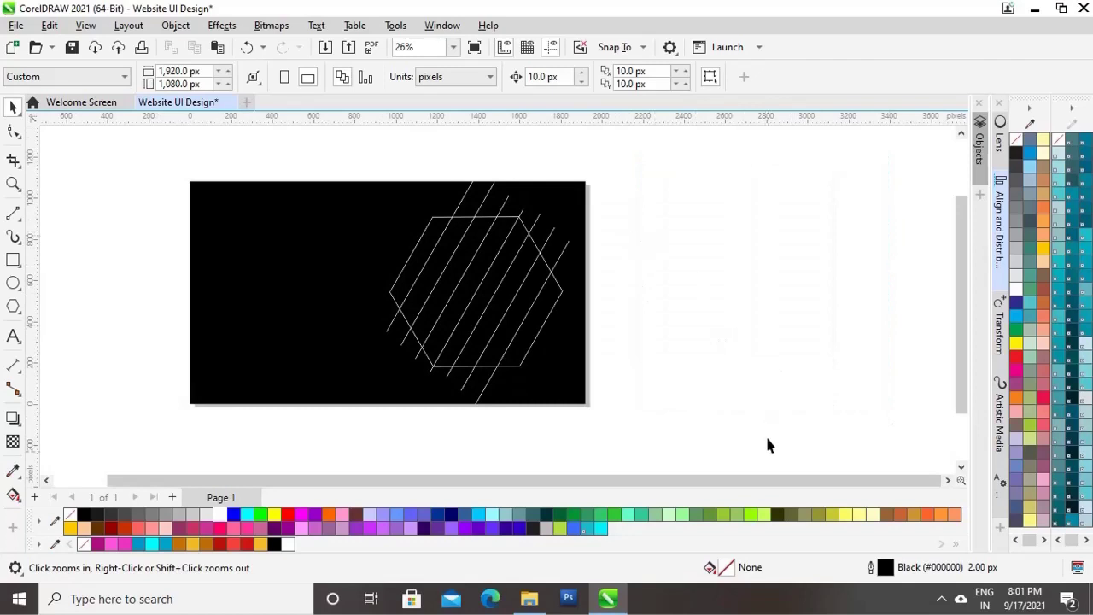
left_click_drag(764, 480, 725, 492)
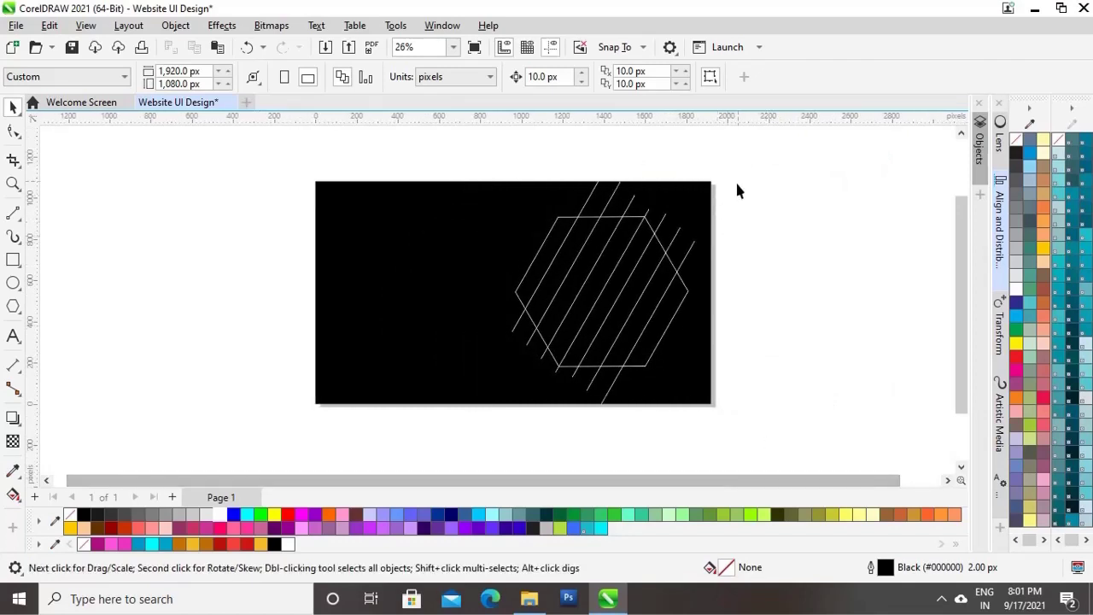
left_click_drag(750, 155, 492, 434)
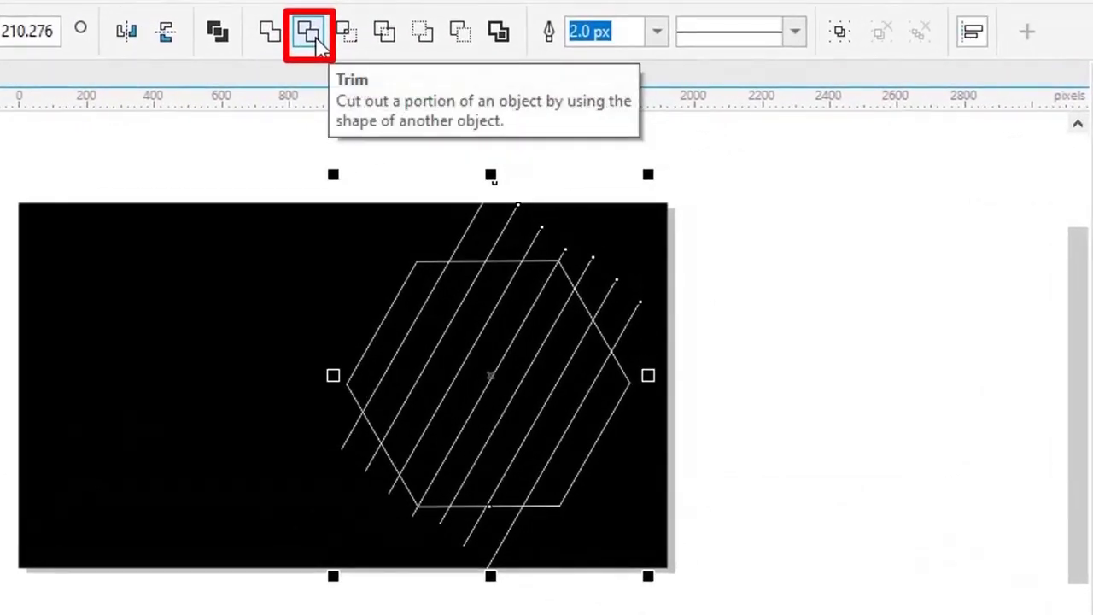
left_click(492, 77)
left_click(784, 242)
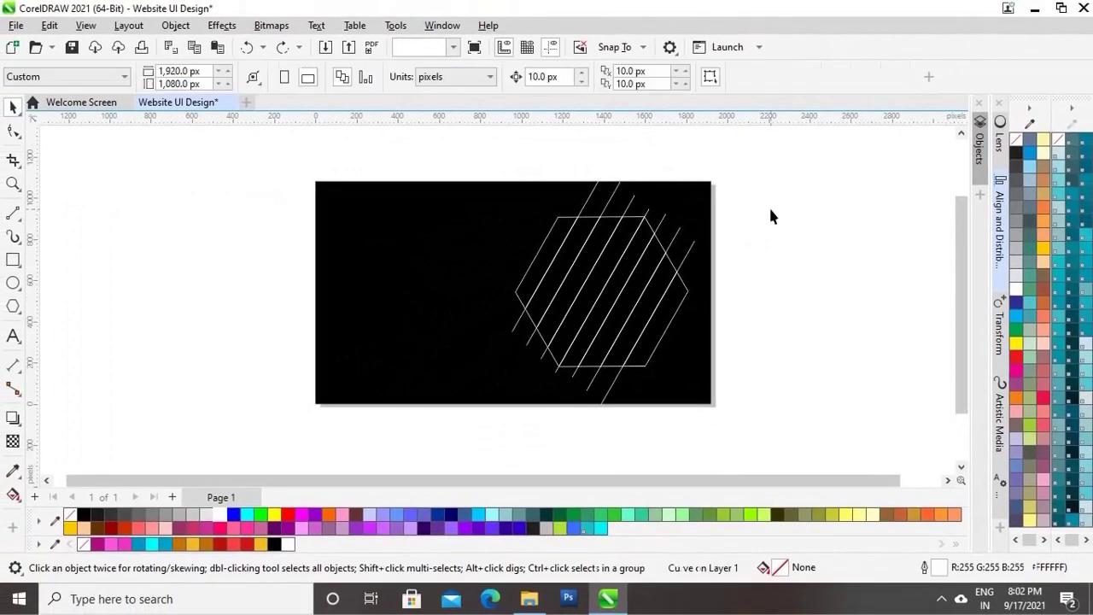
Step: Select the seven original diagonal lines that extend past the hexagon and delete them
left_click(592, 202)
left_click(622, 203, "shift")
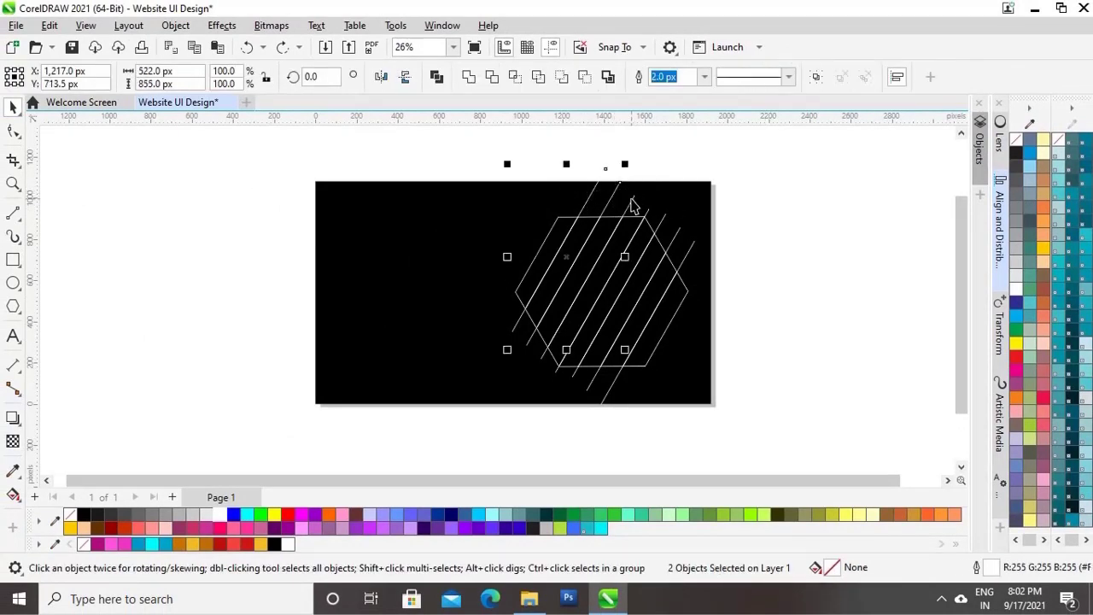
left_click(650, 211, "shift")
left_click(651, 219, "shift")
left_click(663, 221, "shift")
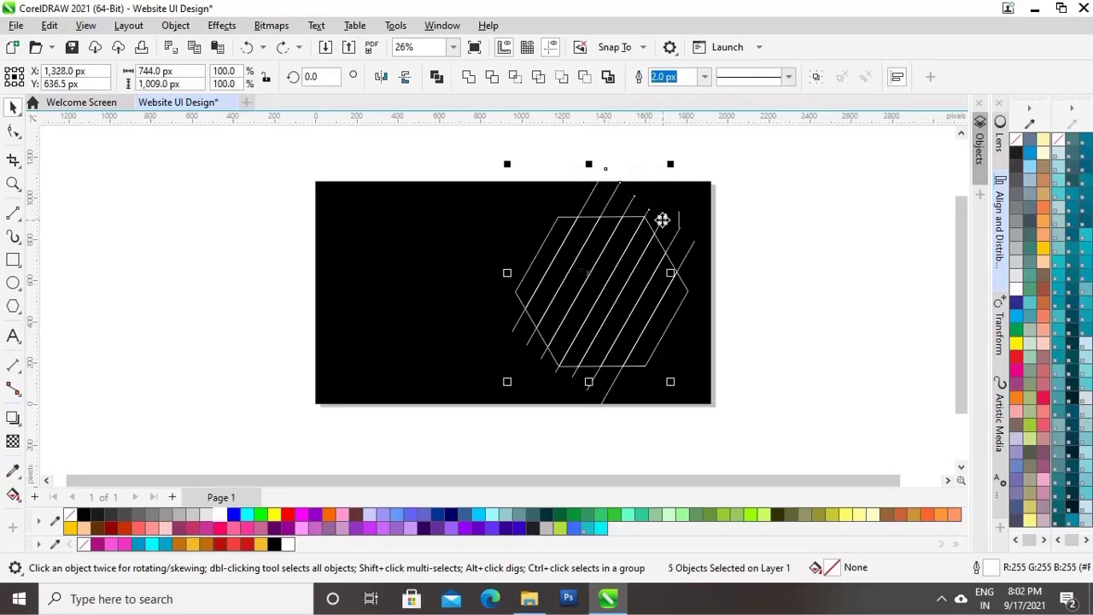
left_click(692, 249, "shift")
left_click(690, 248, "shift")
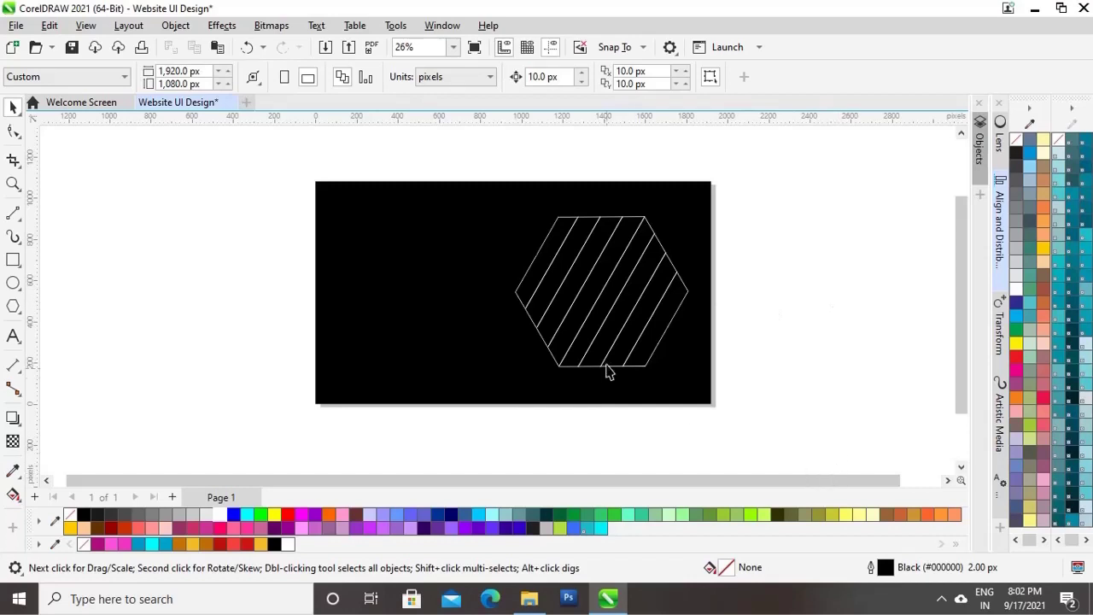
Step: Set the outline width of the striped hexagon to 16 px
left_click(598, 308)
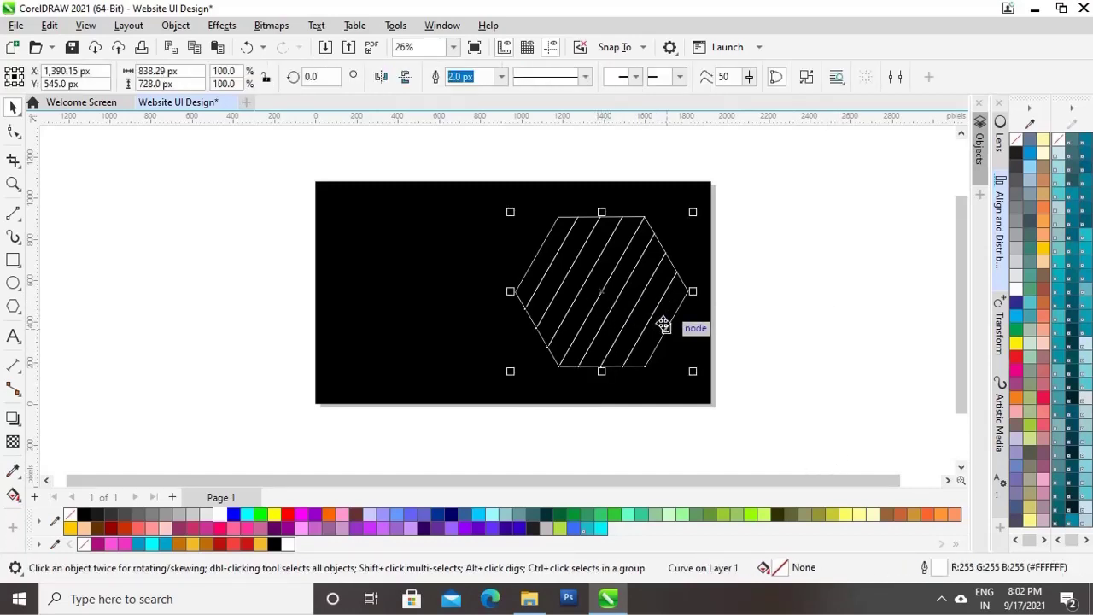
left_click(501, 77)
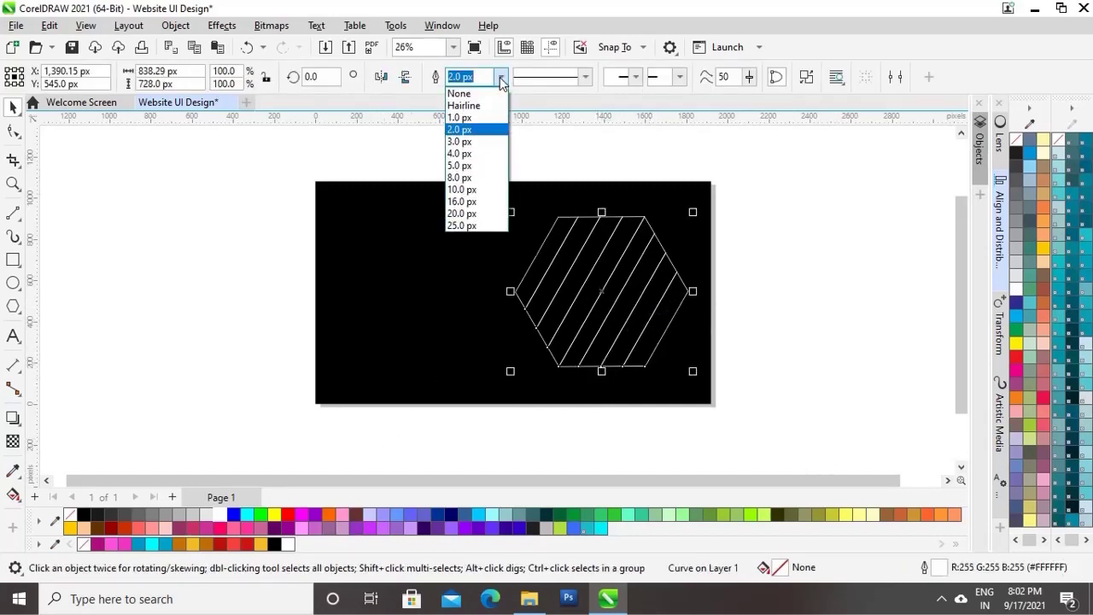
left_click(479, 190)
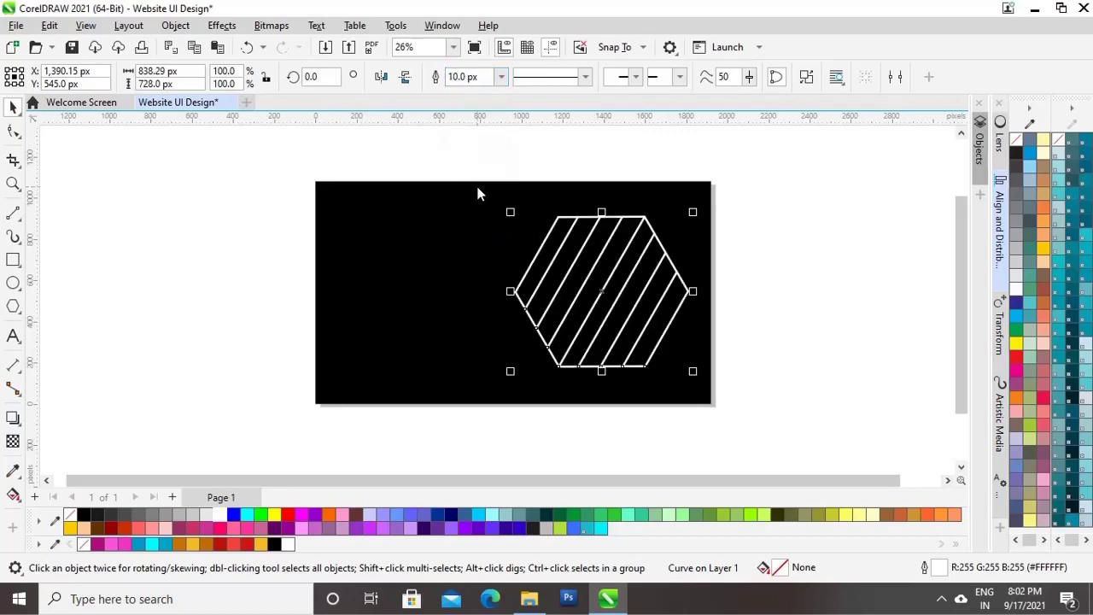
left_click(501, 77)
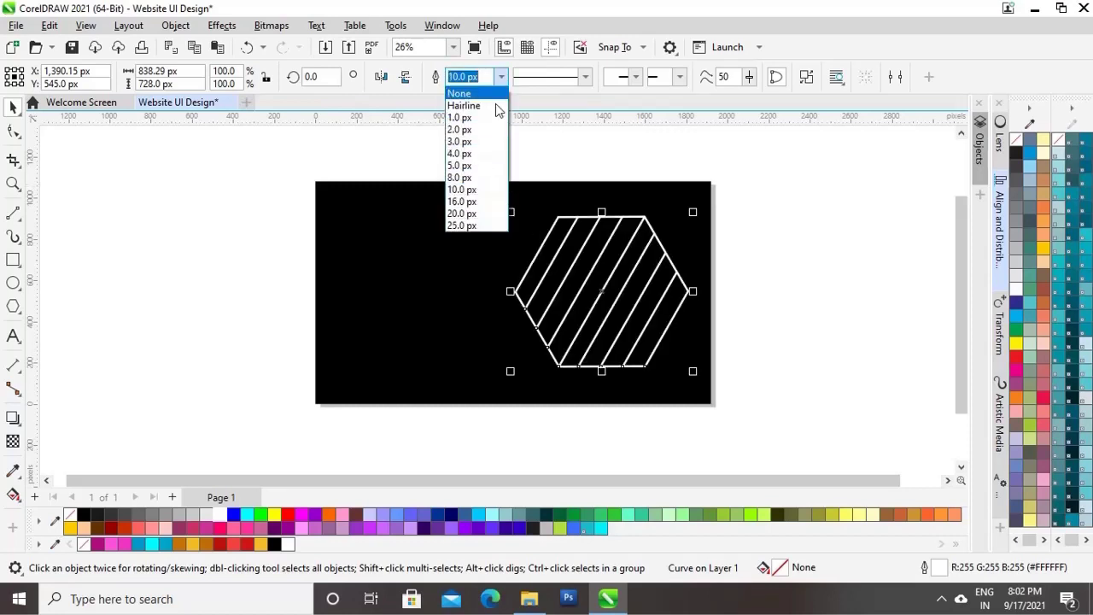
left_click(475, 201)
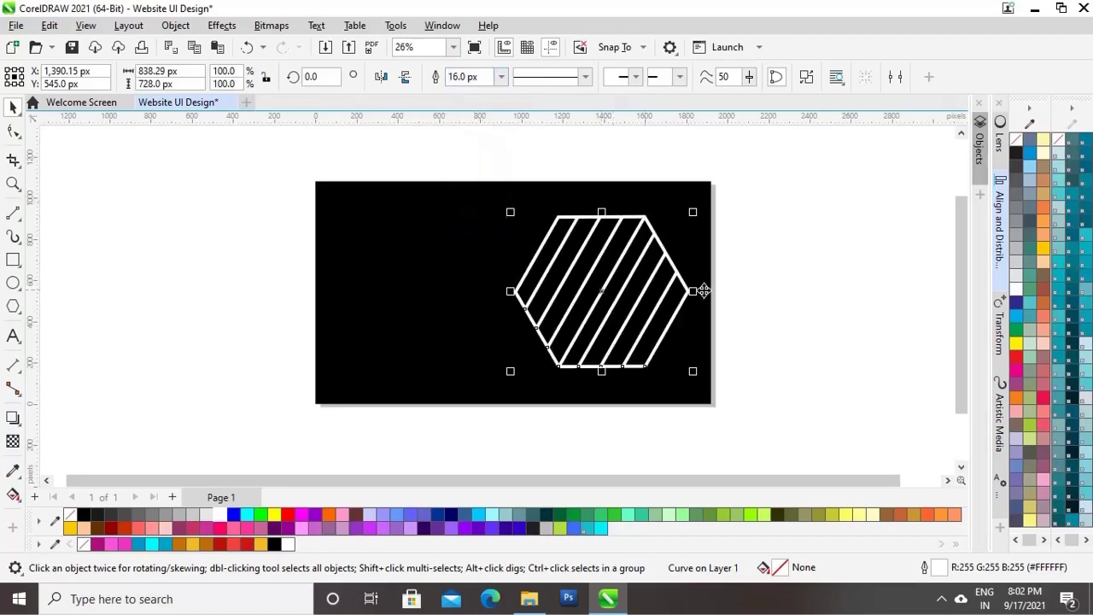
left_click(780, 267)
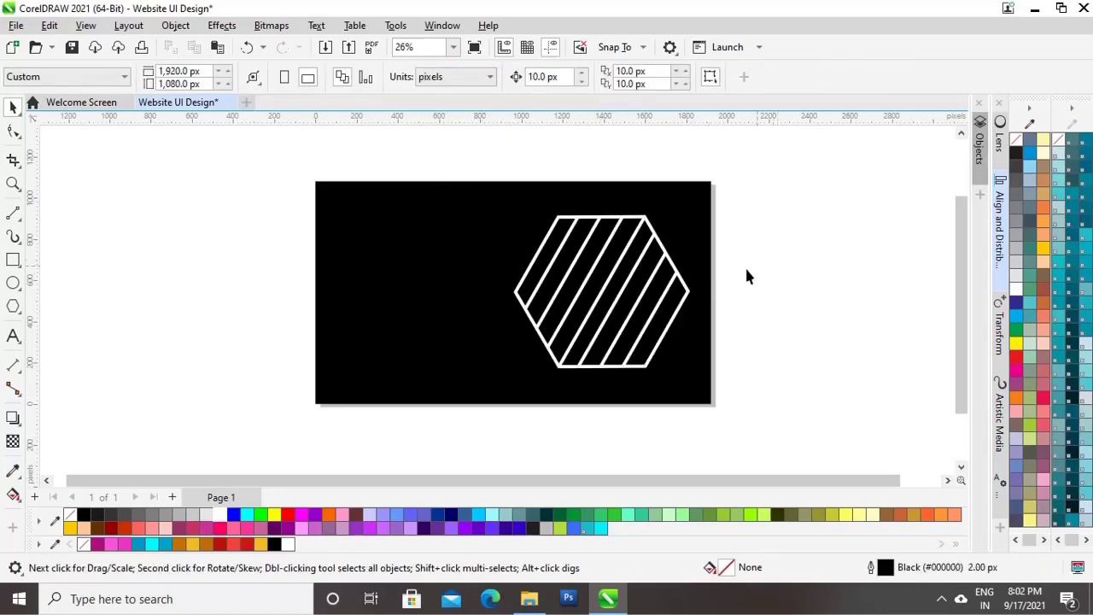
Step: Change the striped hexagon's outline colour to golden yellow #F4BF29
left_click(647, 301)
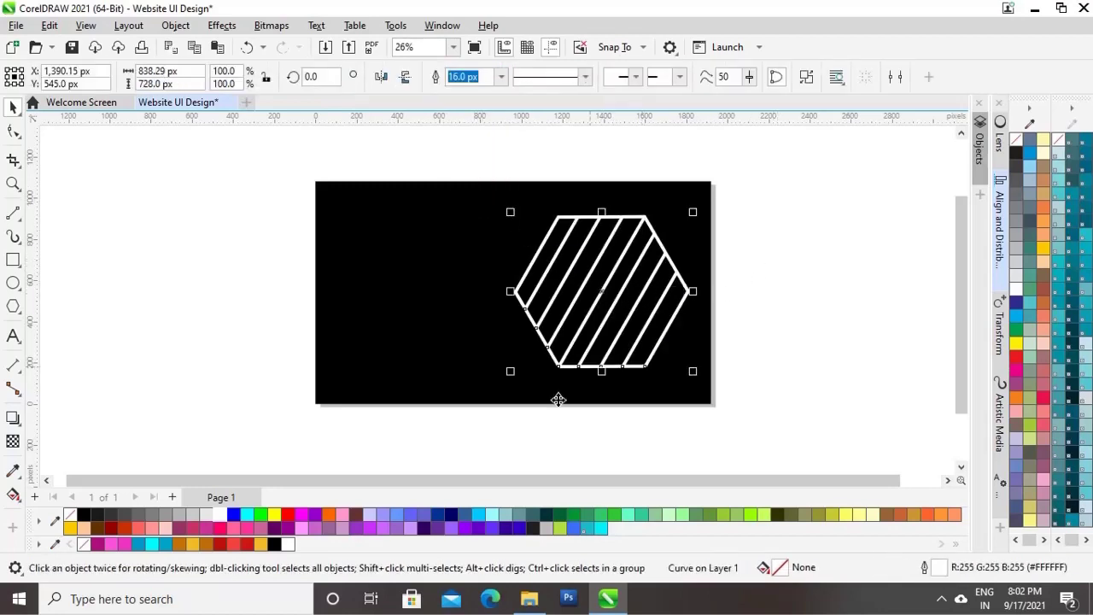
right_click(262, 546)
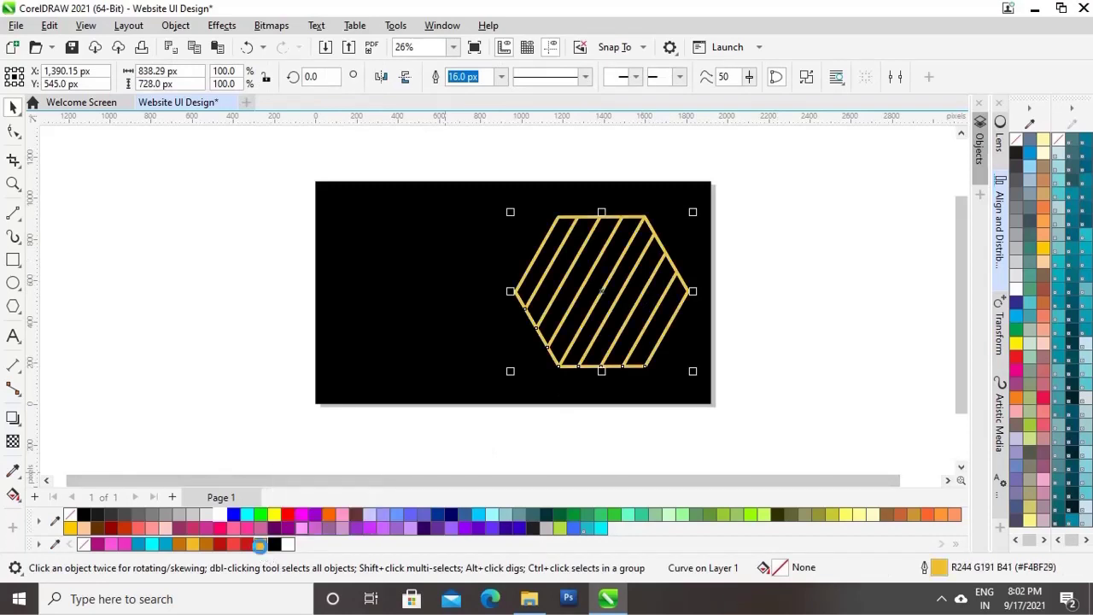
left_click(789, 329)
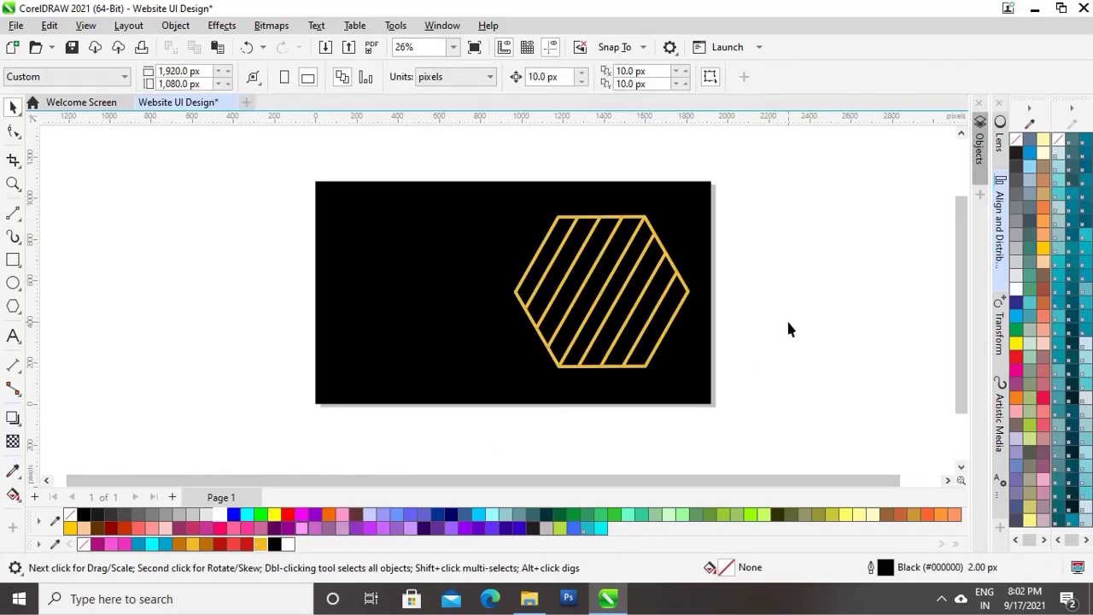
Step: Place a copy of the yellow striped hexagon outside the page, just beyond its right edge
left_click(601, 291)
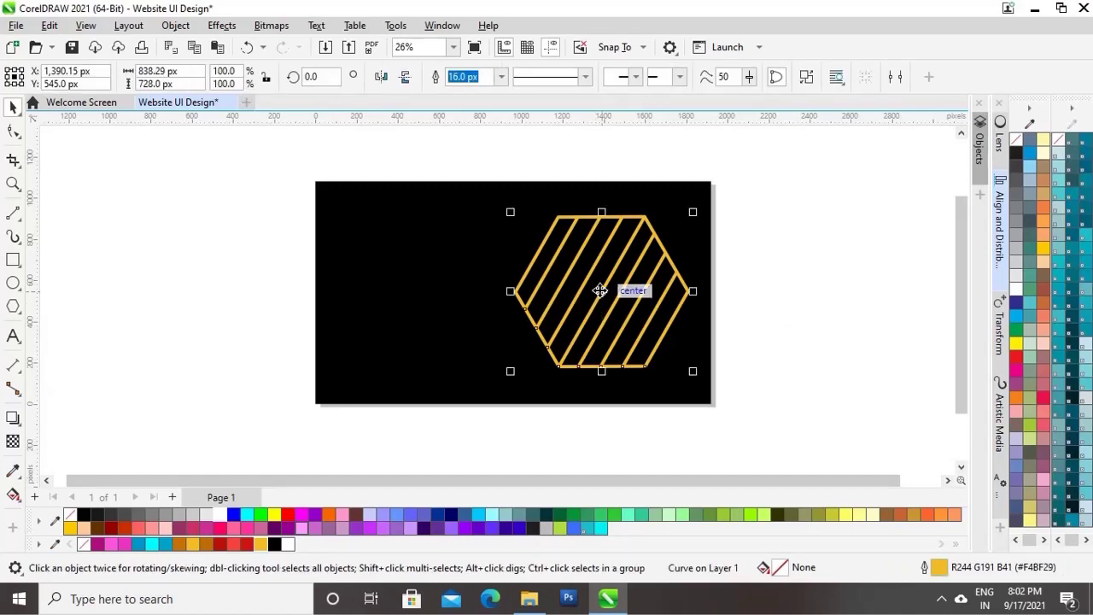
left_click_drag(601, 291, 817, 302)
left_click(696, 416)
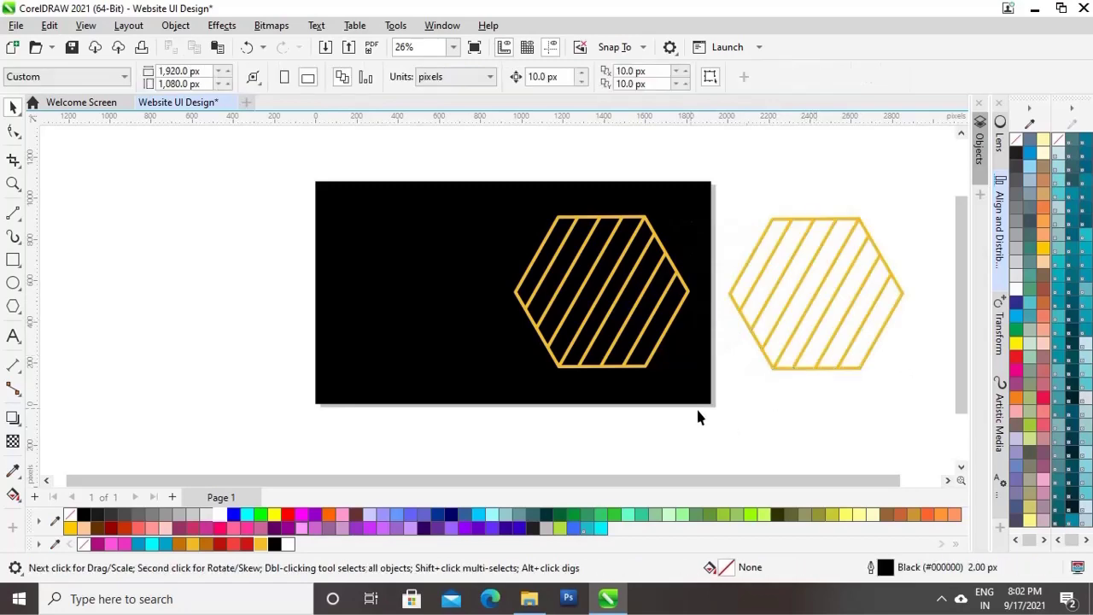
Step: Apply a Gaussian Blur with a 22.8 px radius to the striped hexagon on the black background
left_click(647, 367)
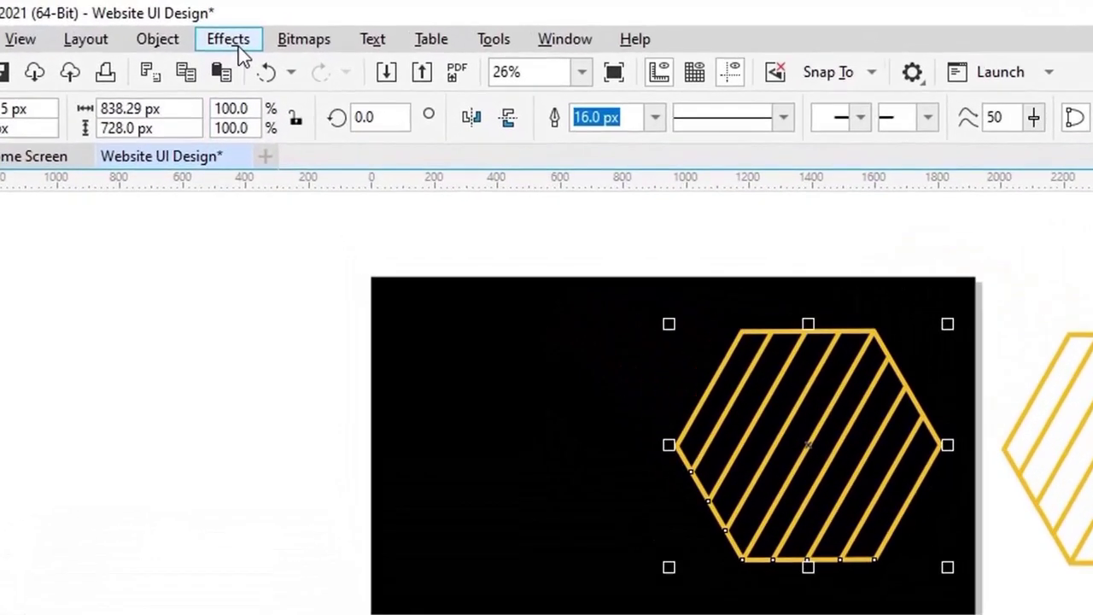
left_click(238, 45)
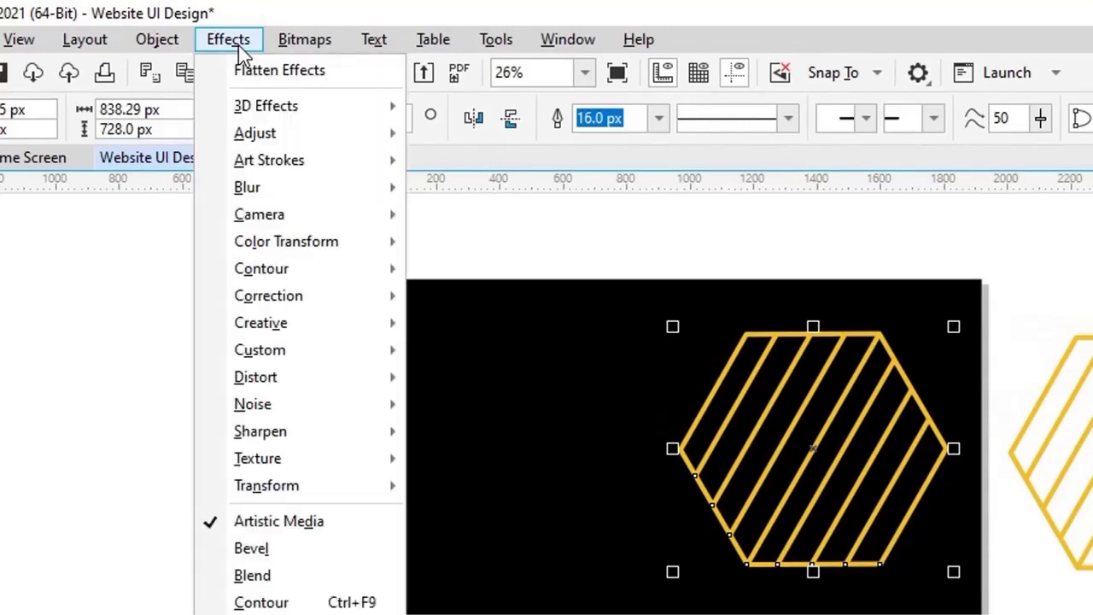
mouse_move(252, 189)
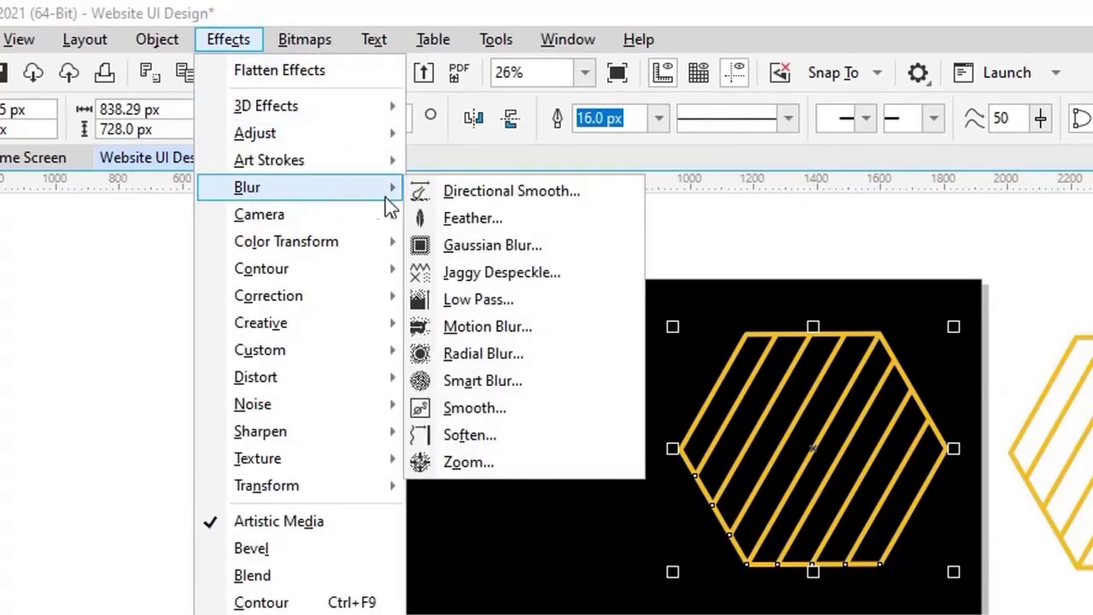
left_click(465, 246)
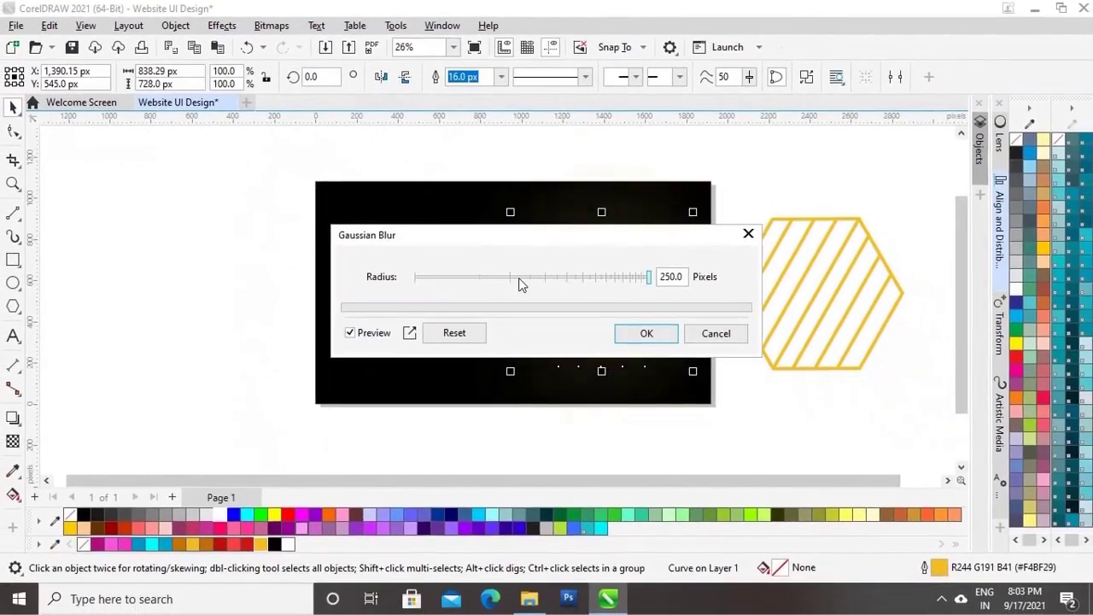
left_click(519, 284)
left_click_drag(566, 235, 301, 233)
left_click(227, 279)
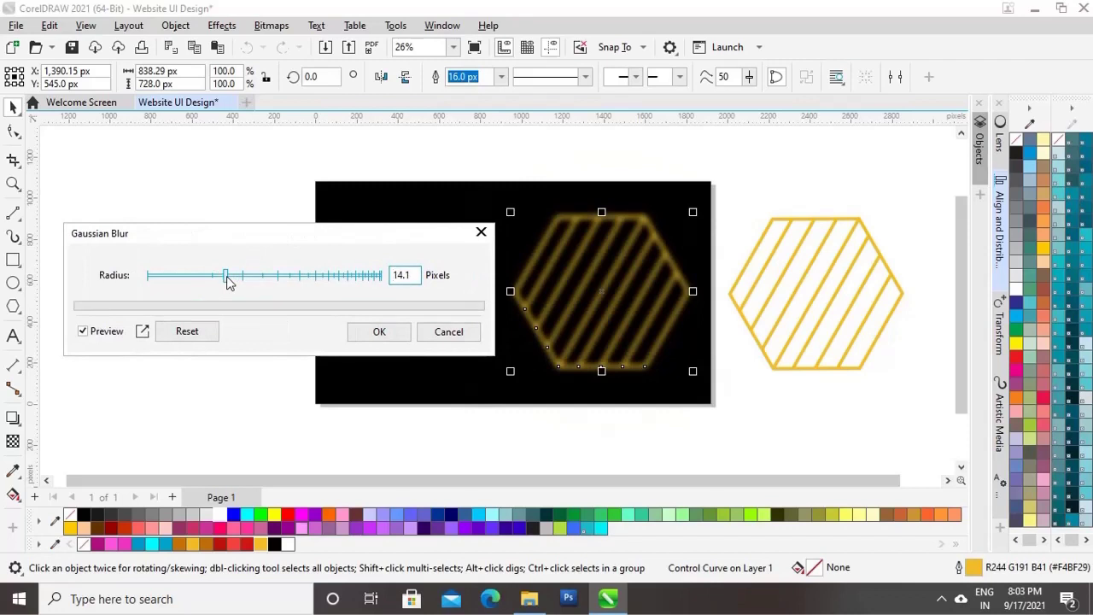
left_click_drag(224, 283, 221, 283)
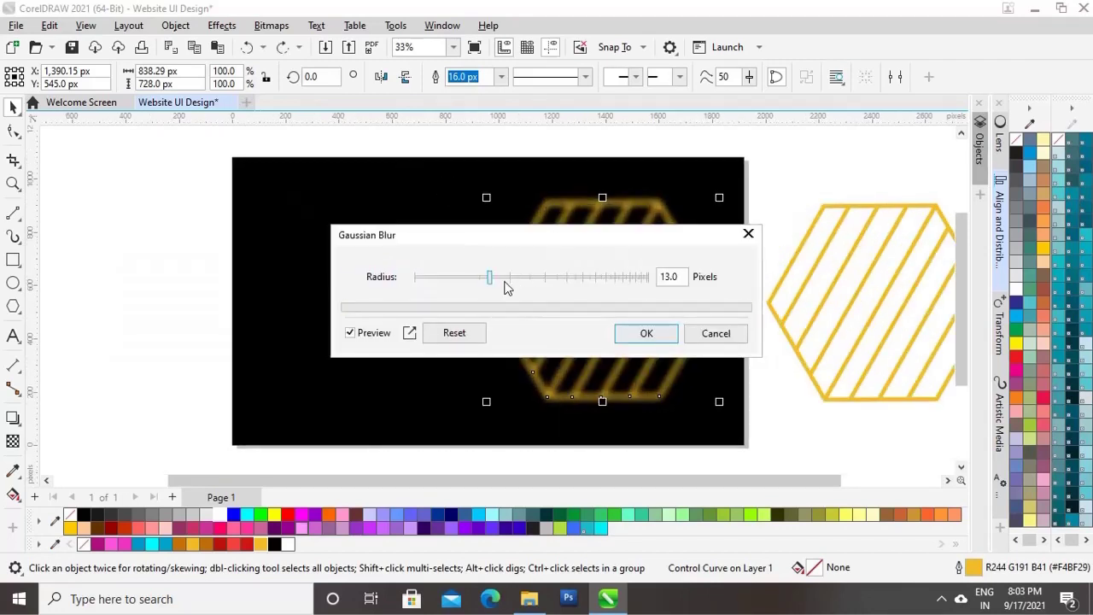
left_click_drag(494, 283, 516, 280)
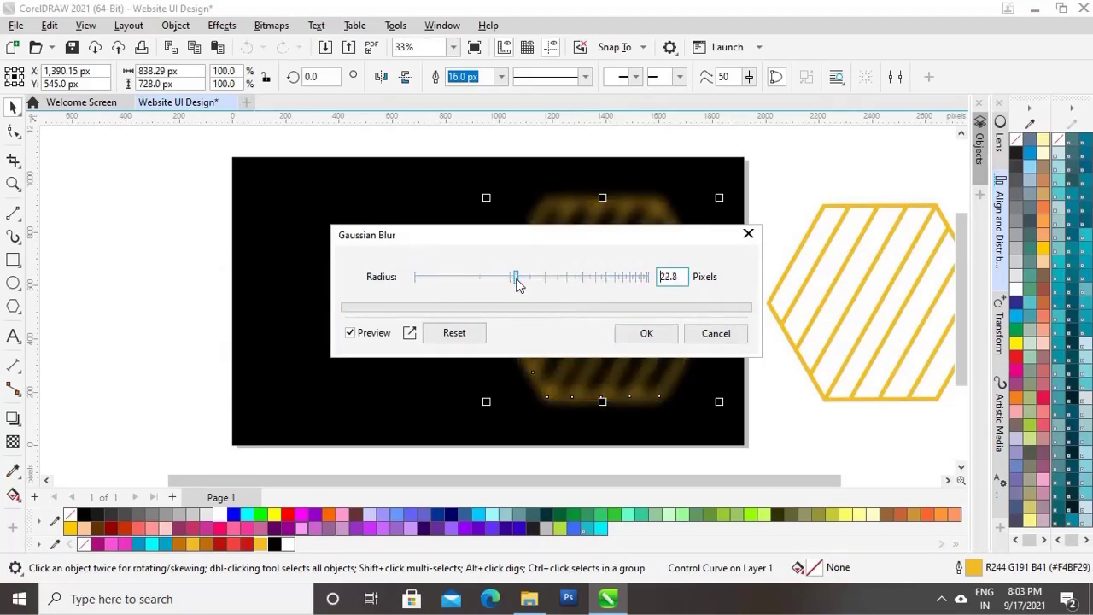
left_click(646, 333)
left_click(781, 388)
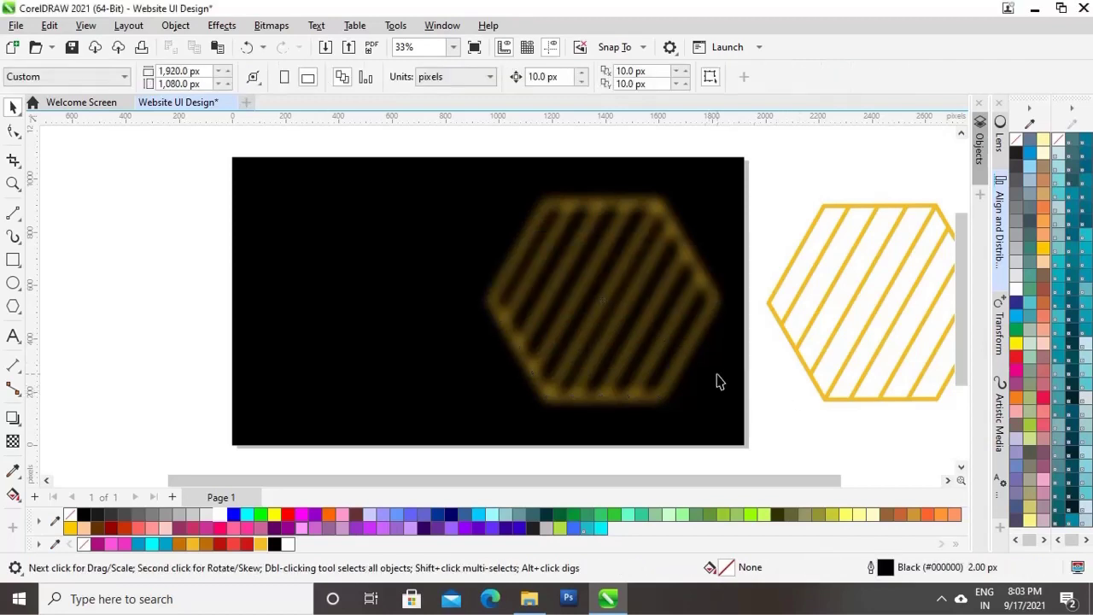
Step: Copy the blurred hexagon and paste the duplicate directly on top of it to strengthen the glow
left_click(689, 366)
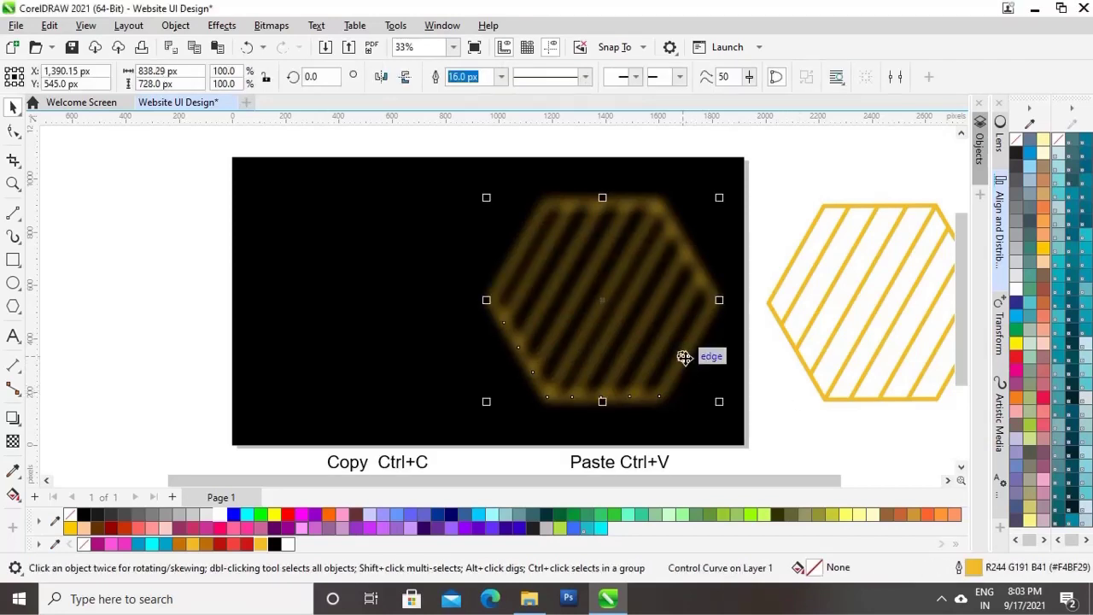
key("ctrl+v")
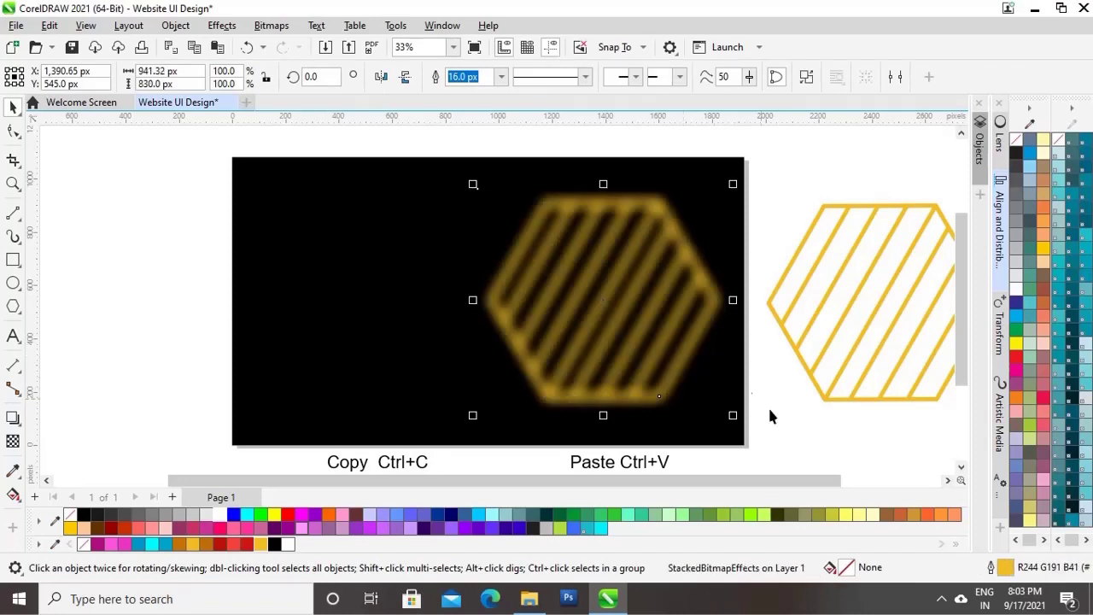
Step: Align the sharp striped hexagon with the blurred glow hexagons, centring the selected objects on each other horizontally and vertically
left_click(806, 428)
left_click(903, 399)
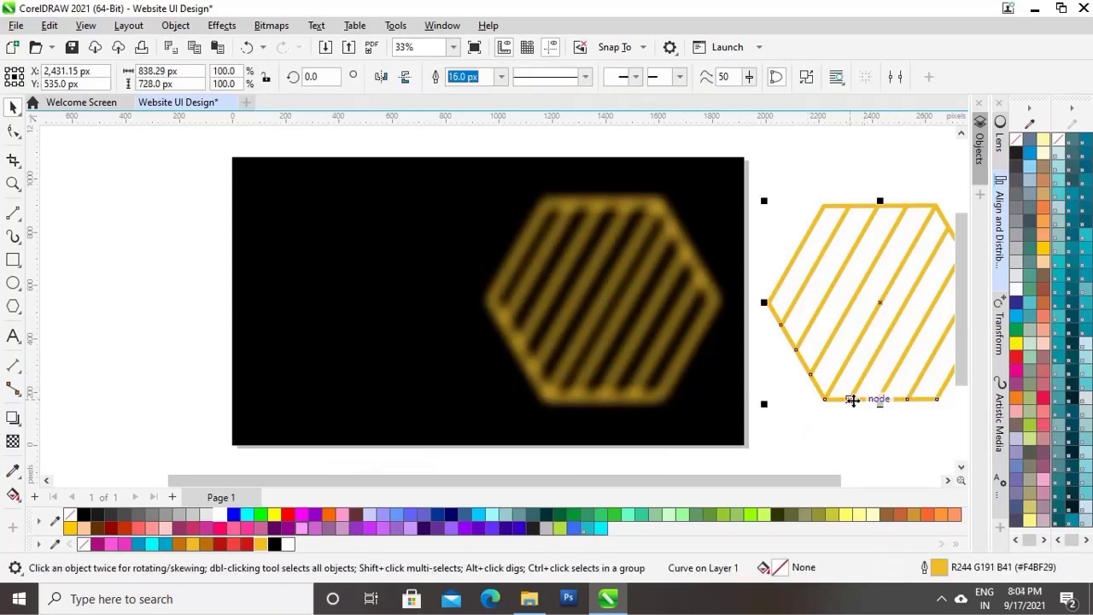
left_click_drag(748, 168, 462, 436)
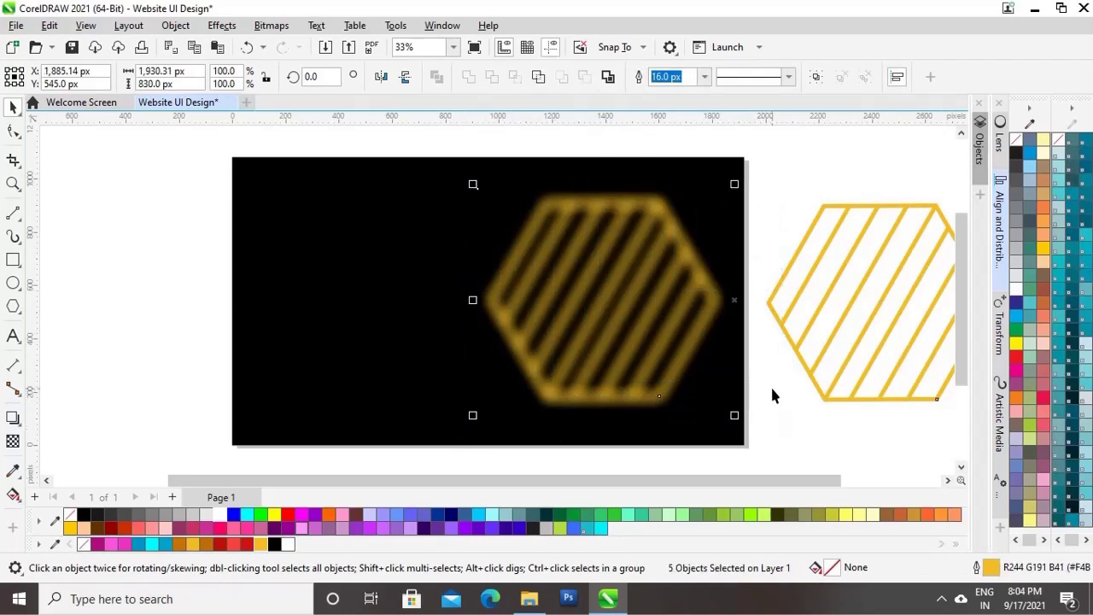
left_click(1002, 231)
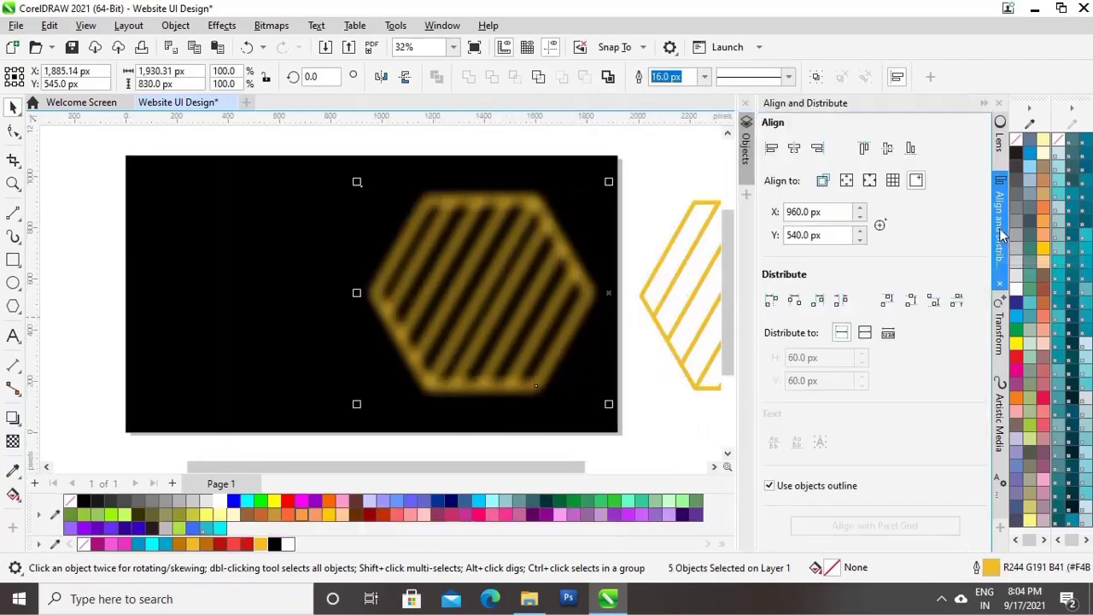
left_click(825, 183)
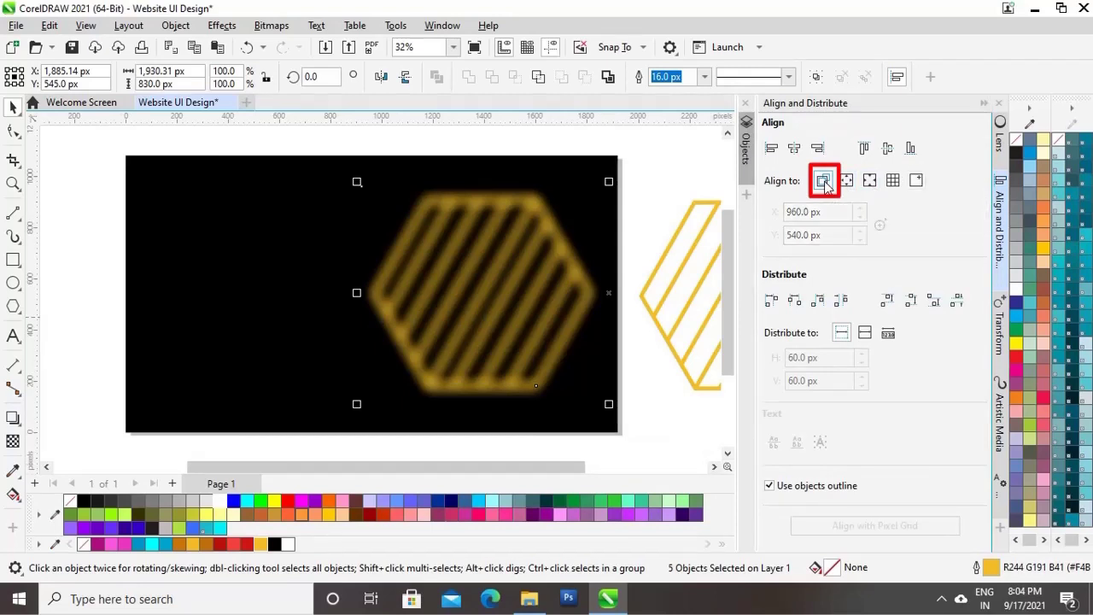
left_click(795, 149)
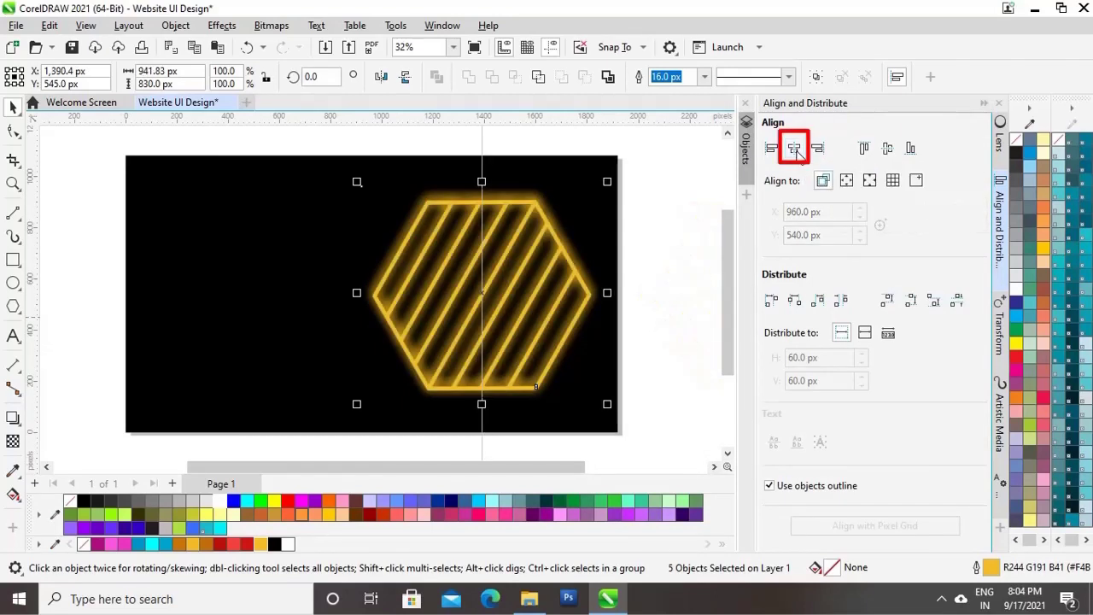
left_click(889, 151)
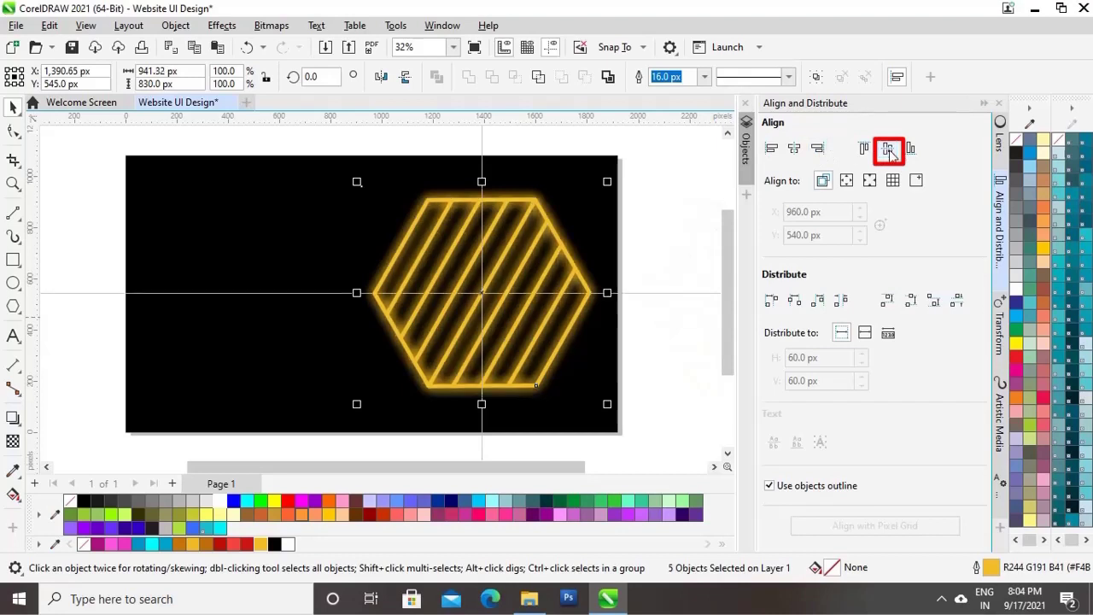
left_click(983, 104)
left_click(873, 205)
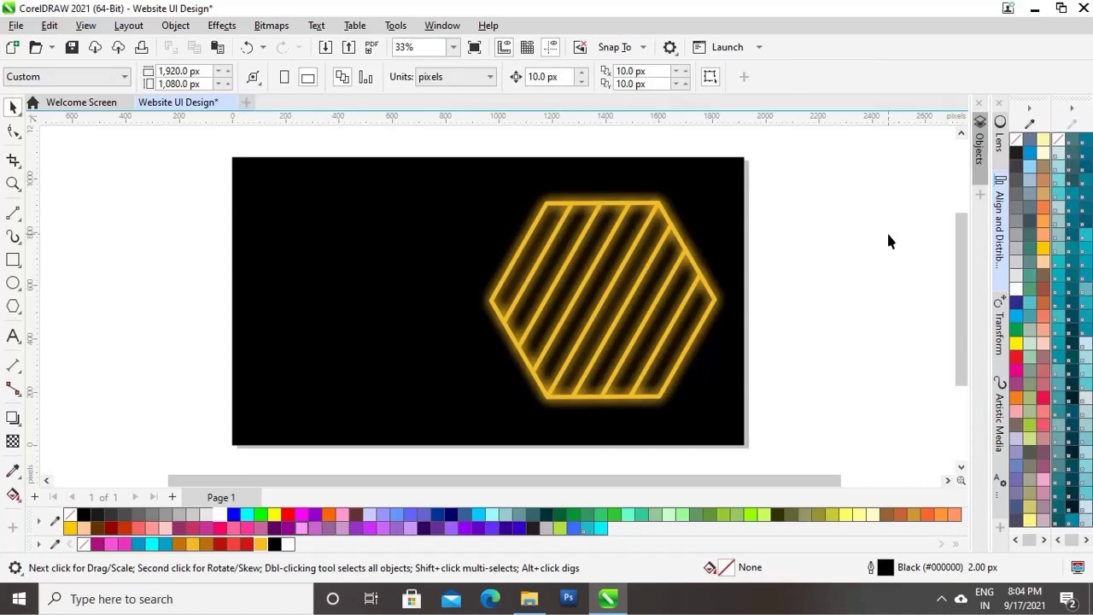
Step: Add the artistic text "FH" in Americana XBdCn BT at 24 pt on the empty area beside the page's left edge
scroll(888, 235, "left", 1)
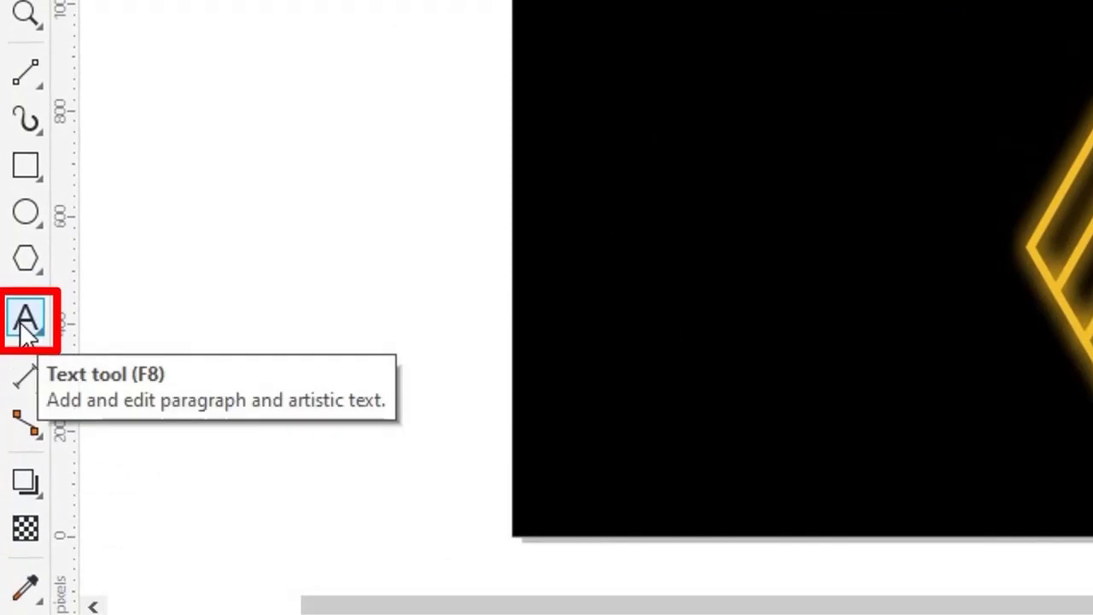
left_click(25, 323)
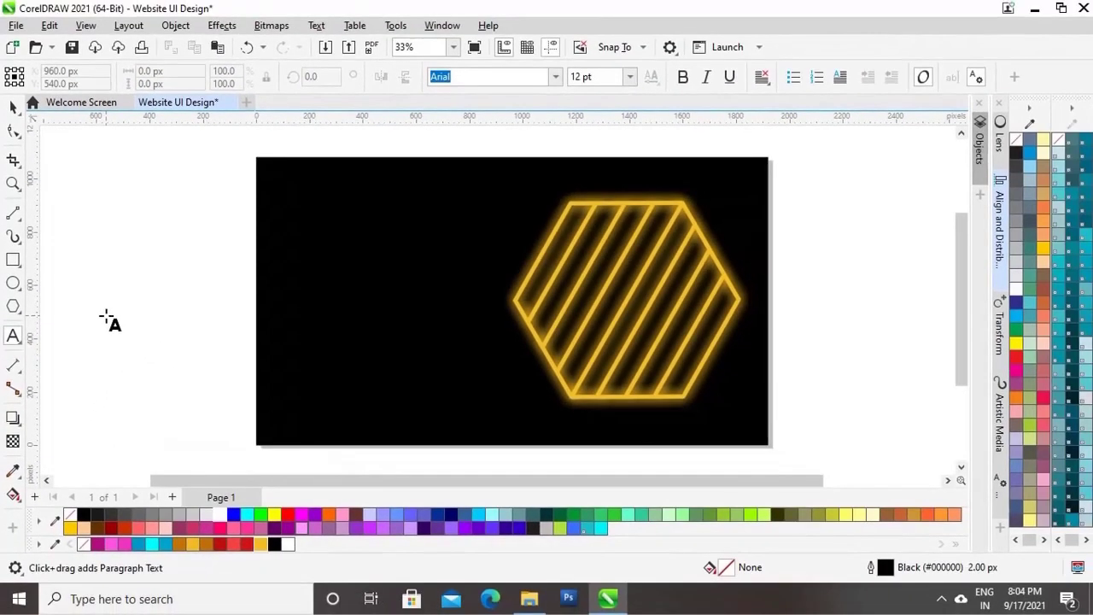
left_click(556, 77)
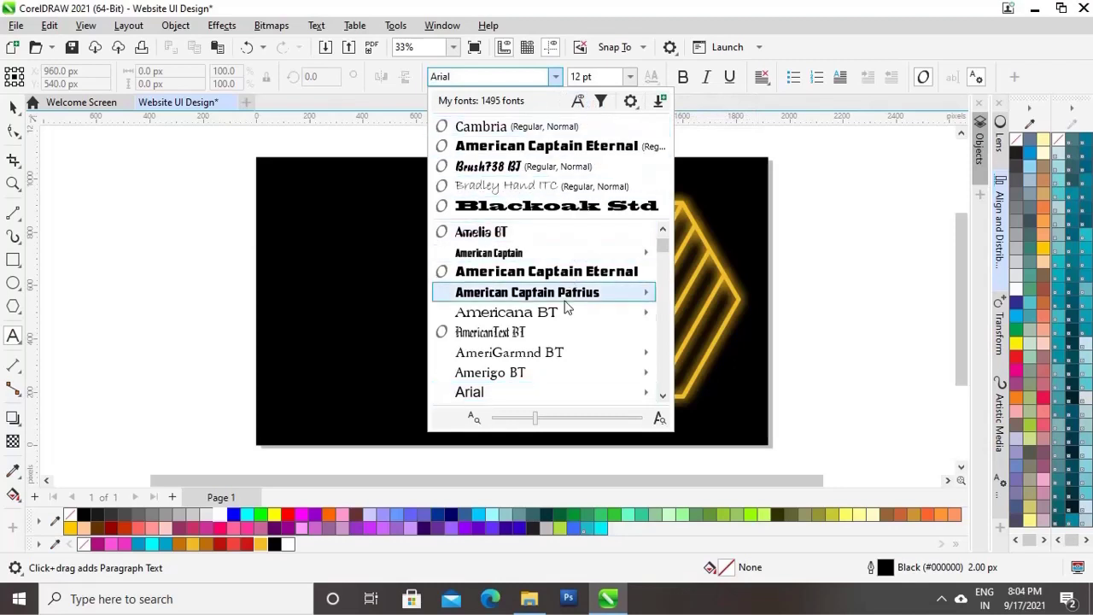
mouse_move(542, 318)
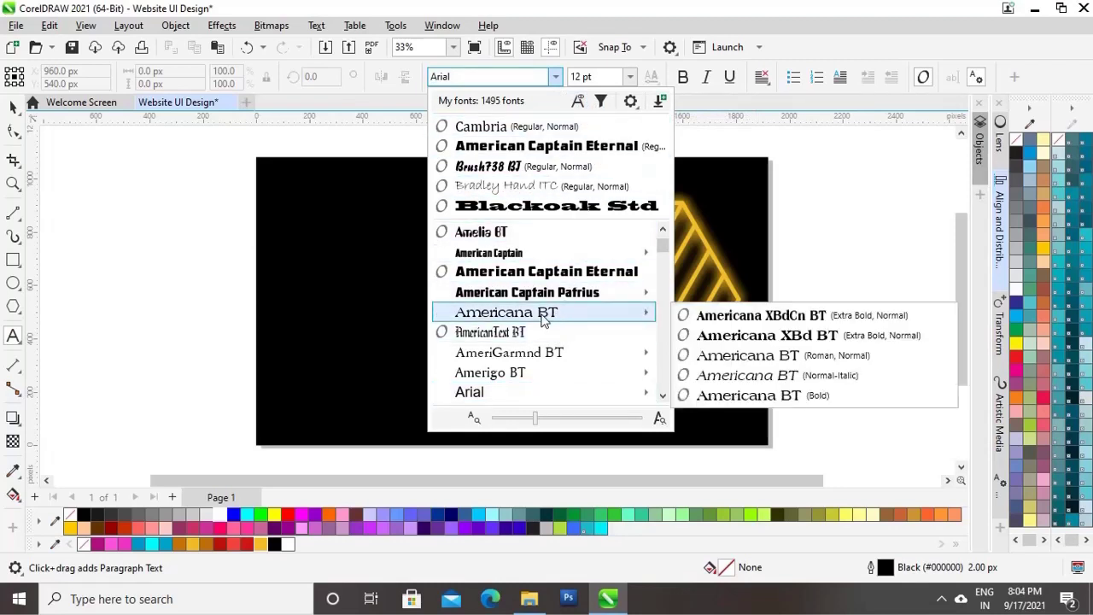
left_click(759, 315)
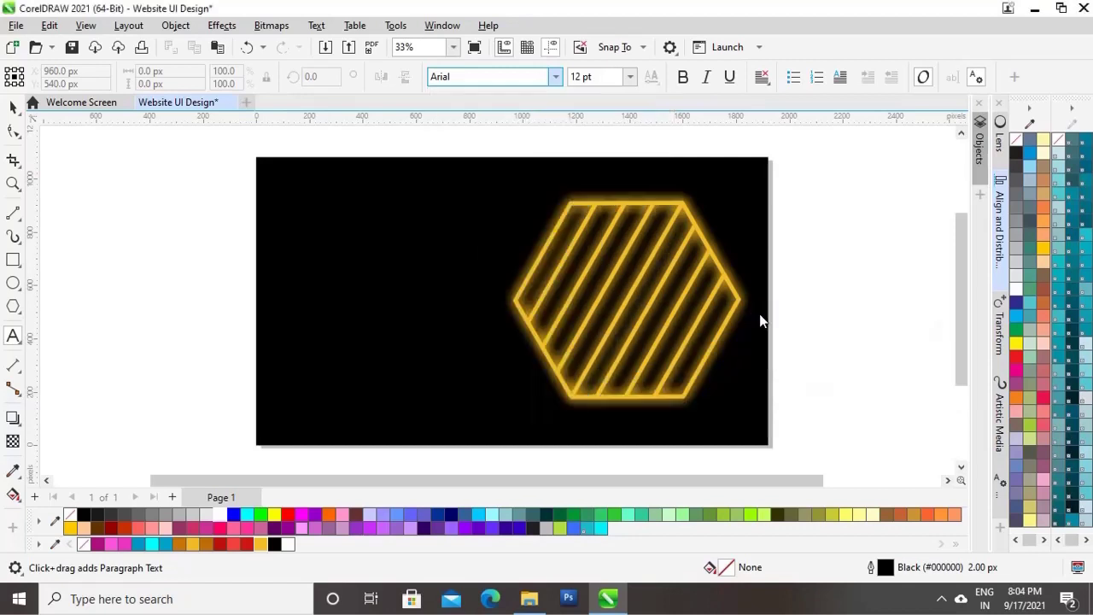
left_click(86, 294)
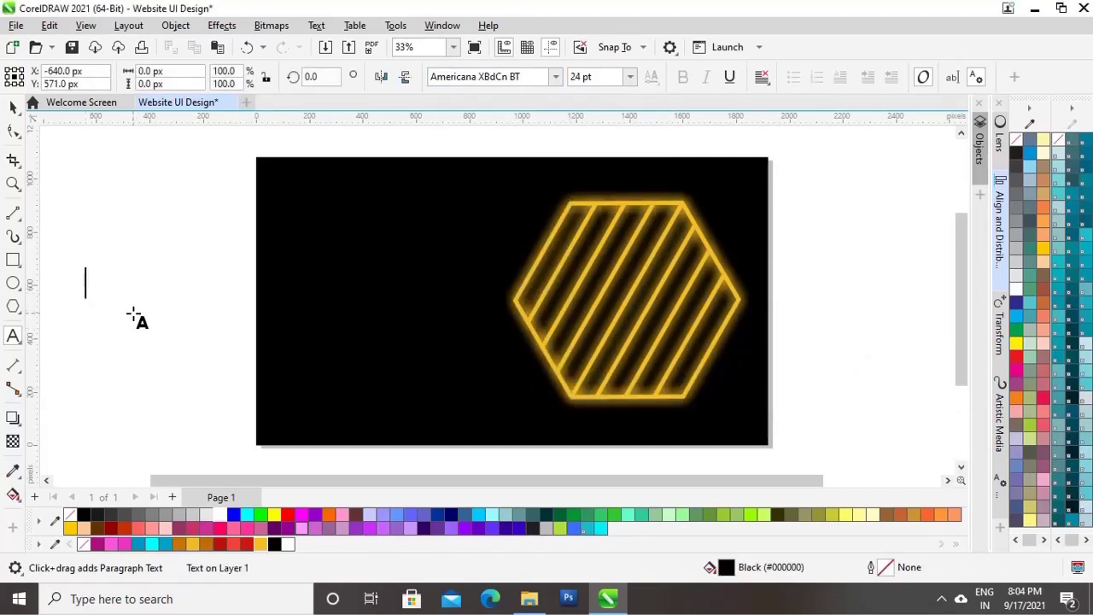
type("F")
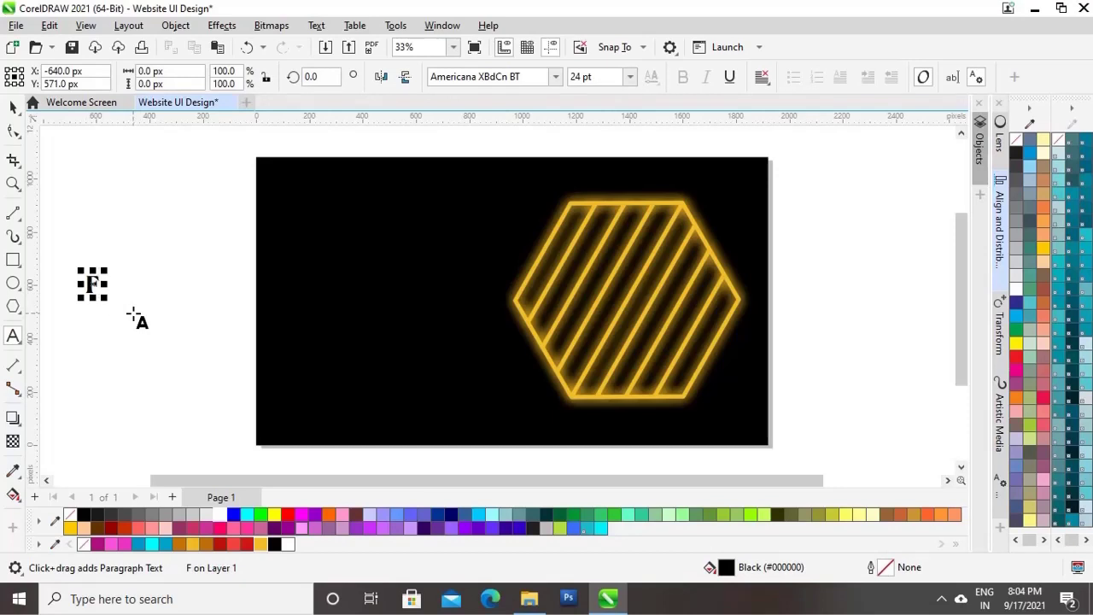
type("H")
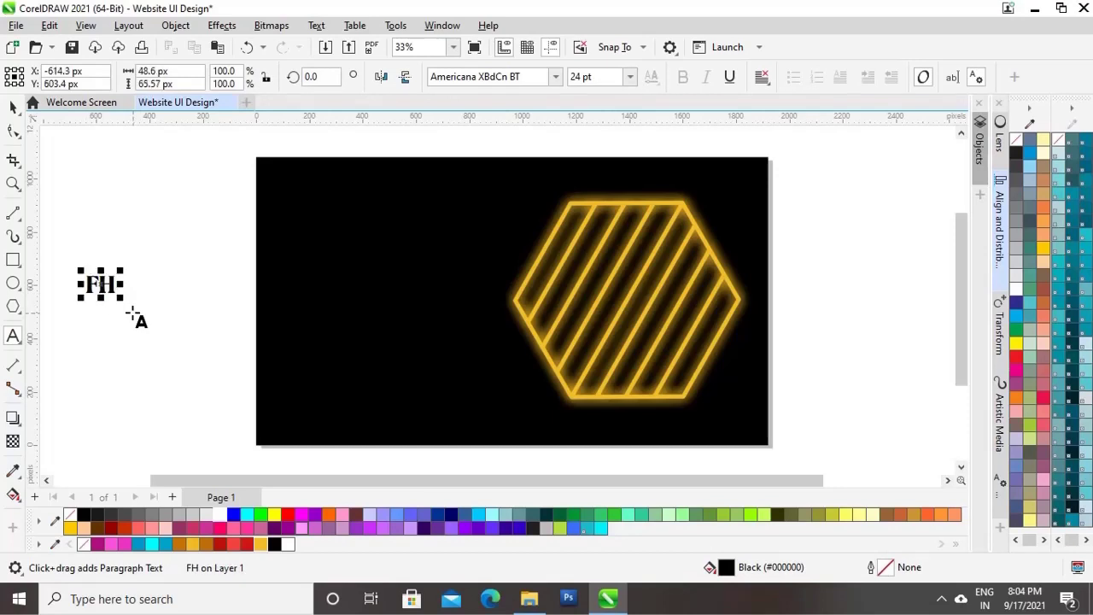
Step: Enlarge the FH text to about 274 by 162 px and fill it with pink #F136C3
left_click(13, 106)
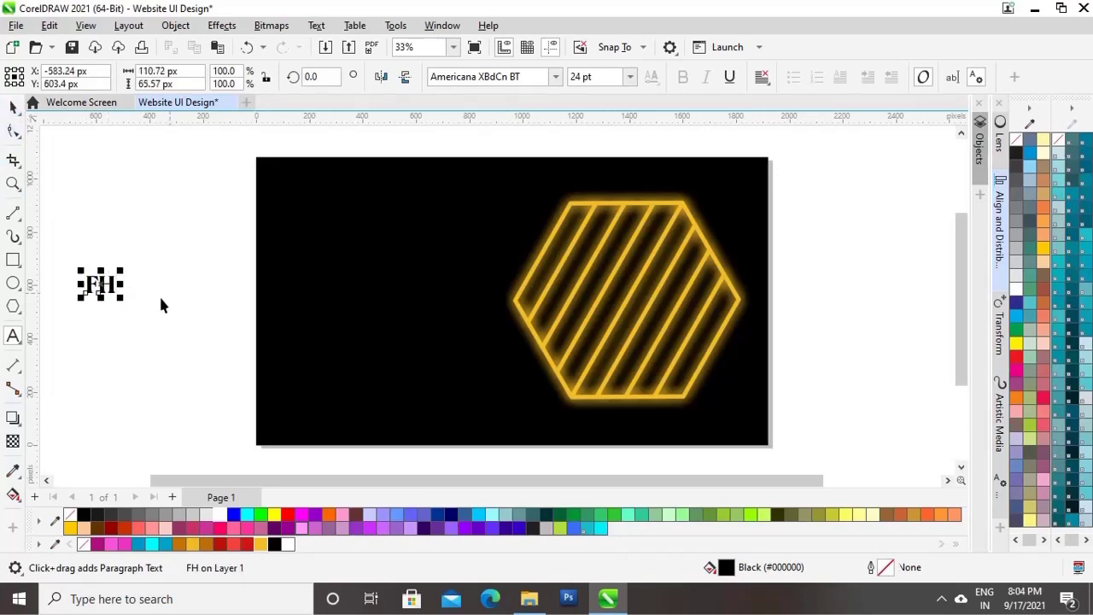
left_click_drag(122, 271, 164, 280)
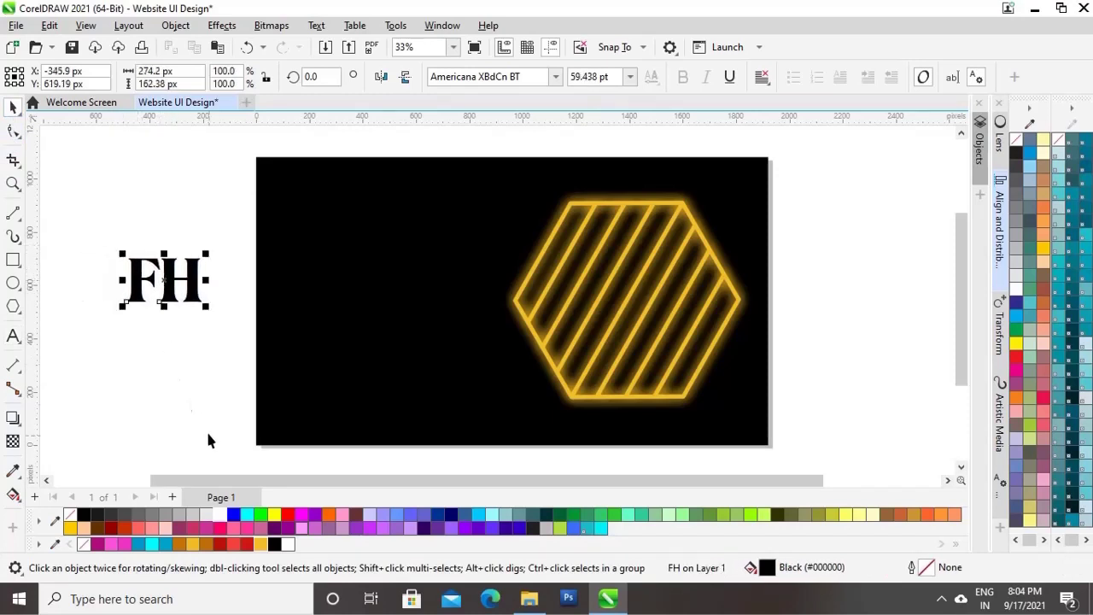
left_click(124, 545)
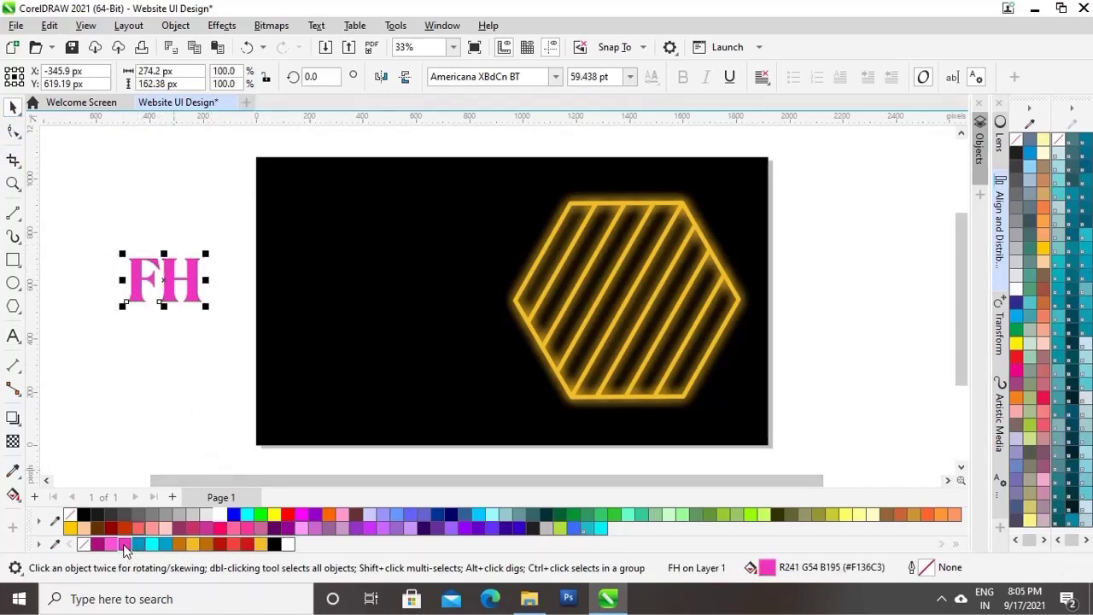
left_click(155, 383)
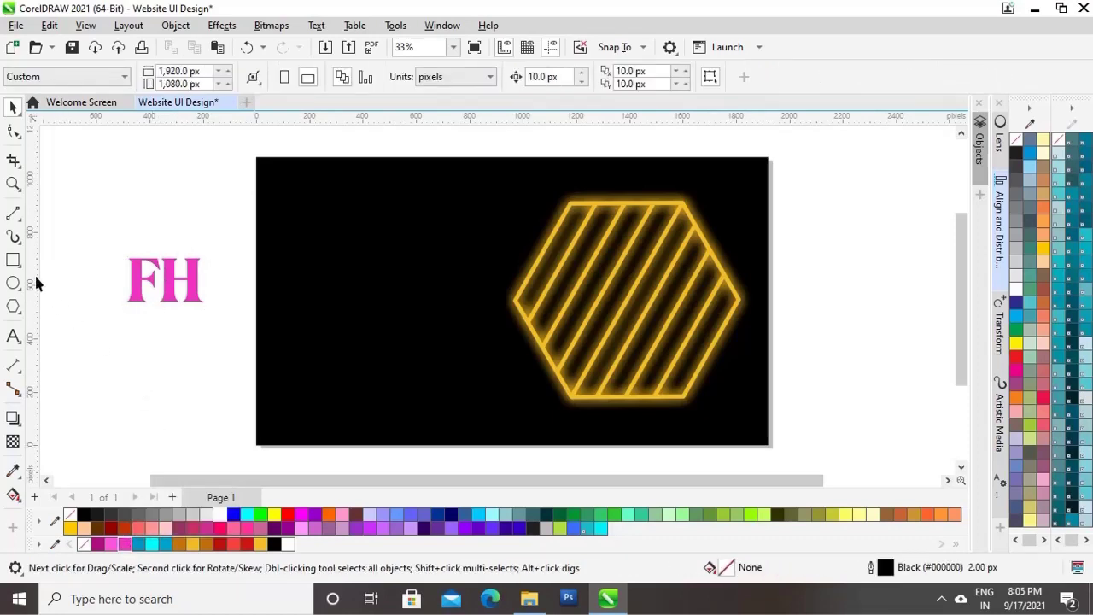
Step: Draw a rectangle about 200 by 148 px below the FH text and convert it to curves
left_click(15, 260)
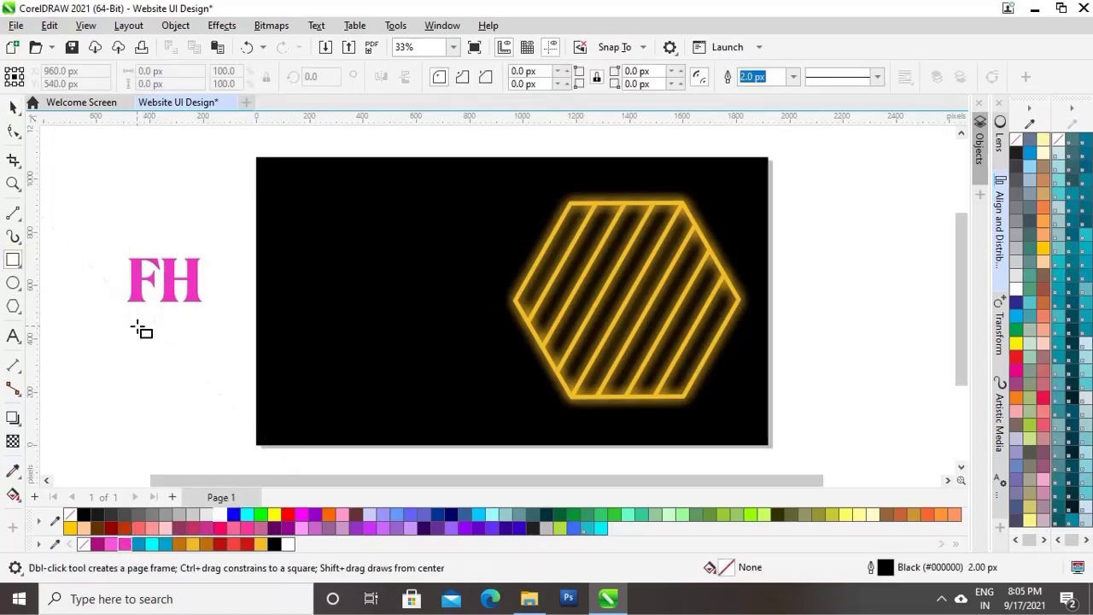
left_click_drag(137, 327, 195, 369)
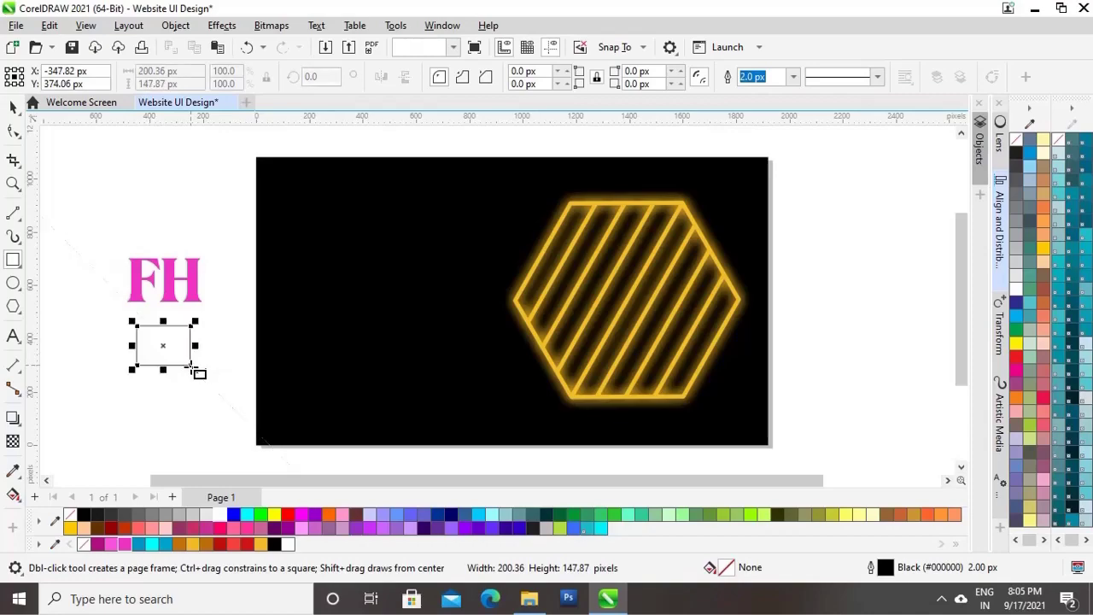
right_click(162, 348)
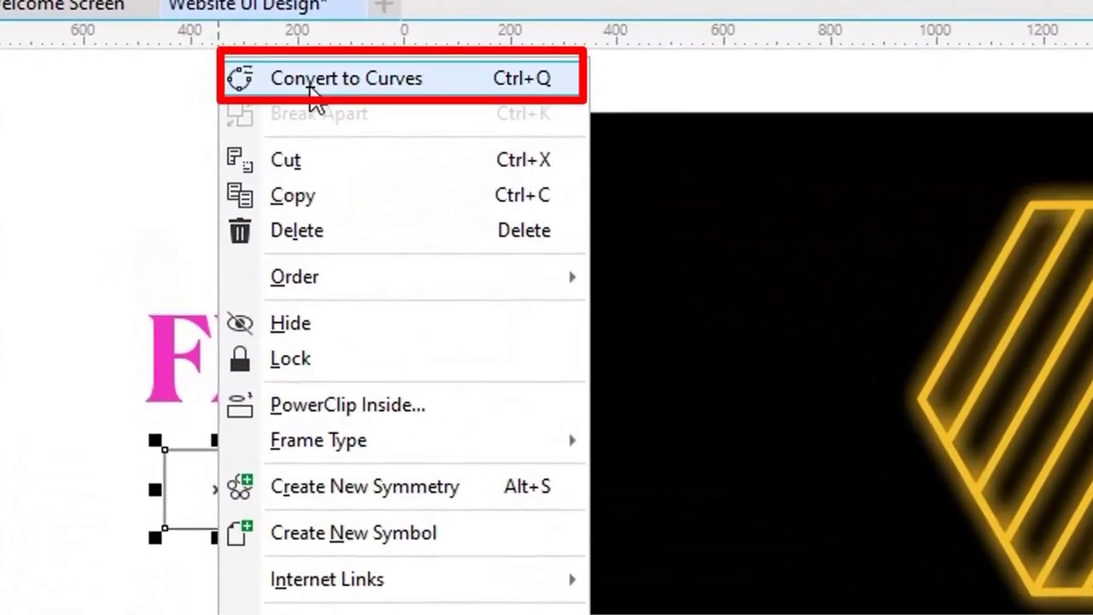
left_click(311, 77)
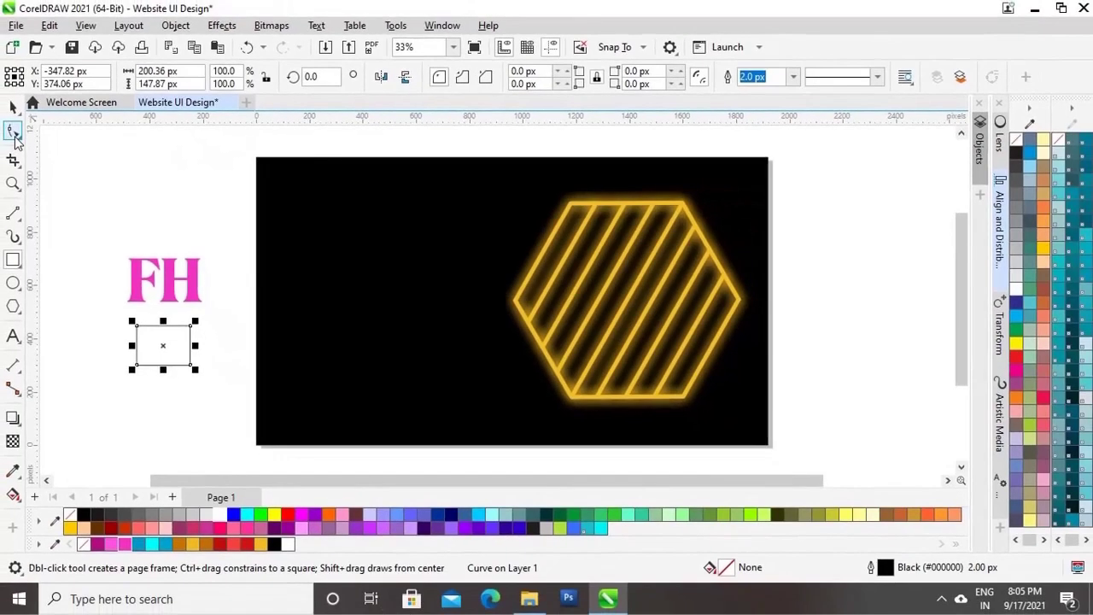
Step: Remove the rectangle's upper-left node and bend the resulting diagonal edge into an S-shaped curve
left_click(13, 130)
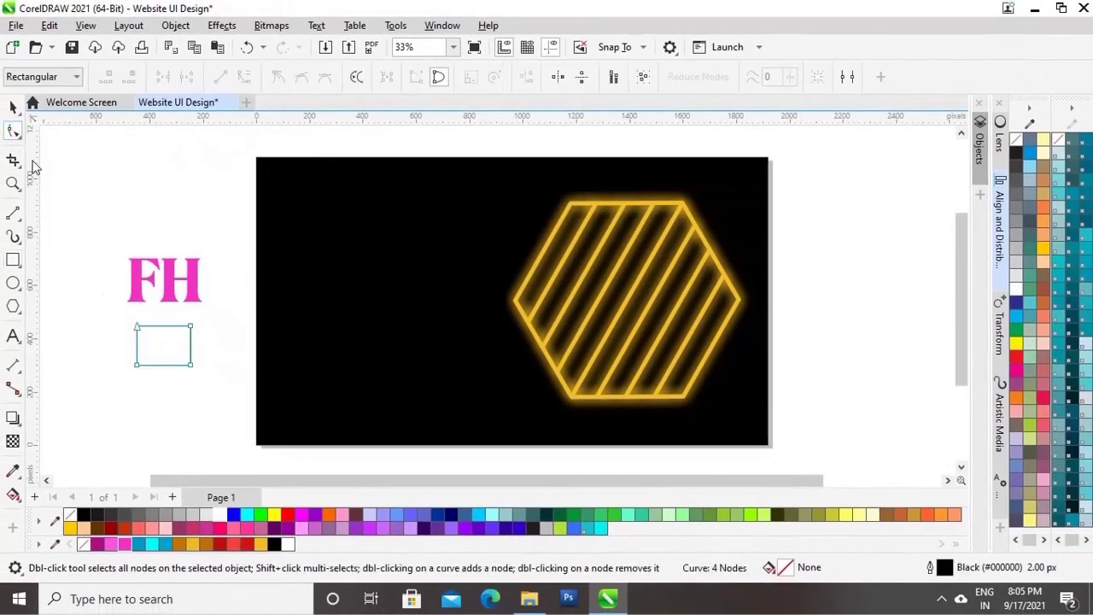
double_click(138, 328)
left_click(168, 344)
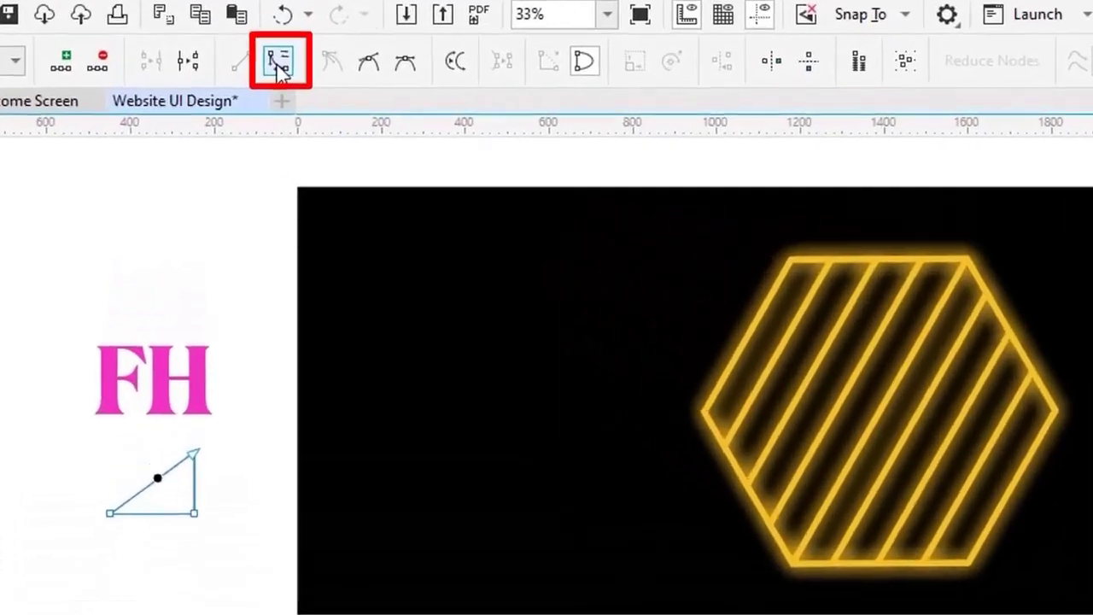
left_click(244, 77)
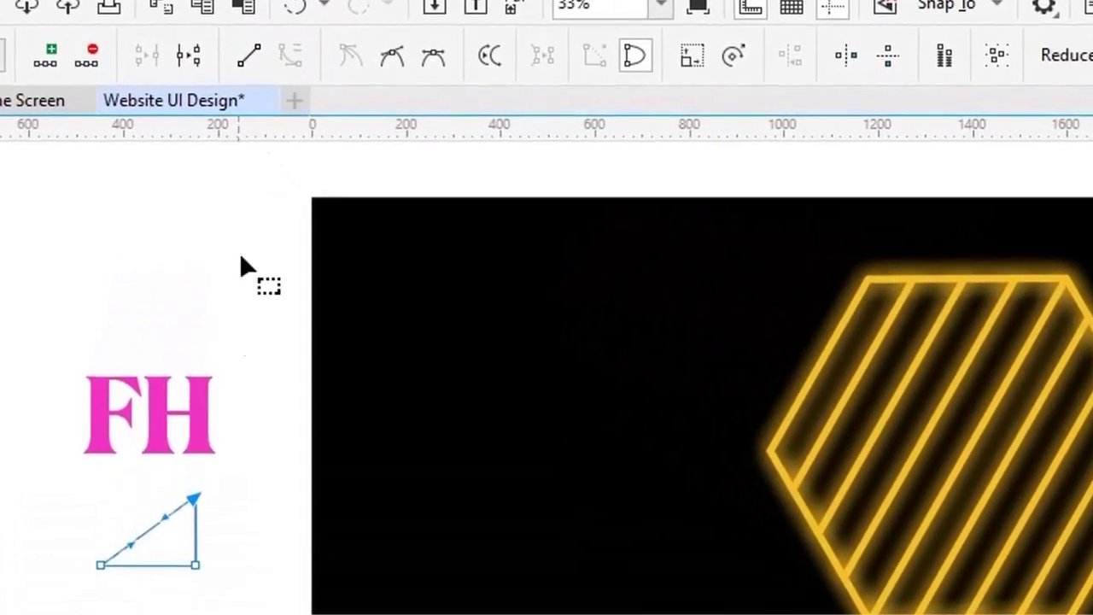
left_click_drag(167, 519, 116, 523)
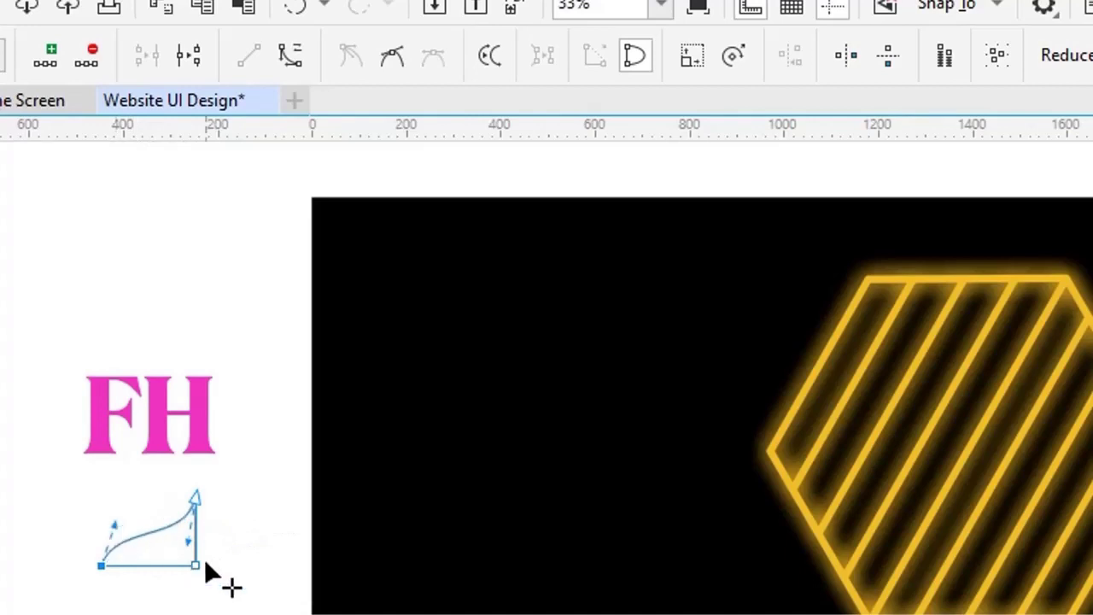
Step: Delete the shape's lower-right node and curve the remaining straight edge to form a thin two-node swoosh
left_click(195, 564)
key("Delete")
left_click(153, 527)
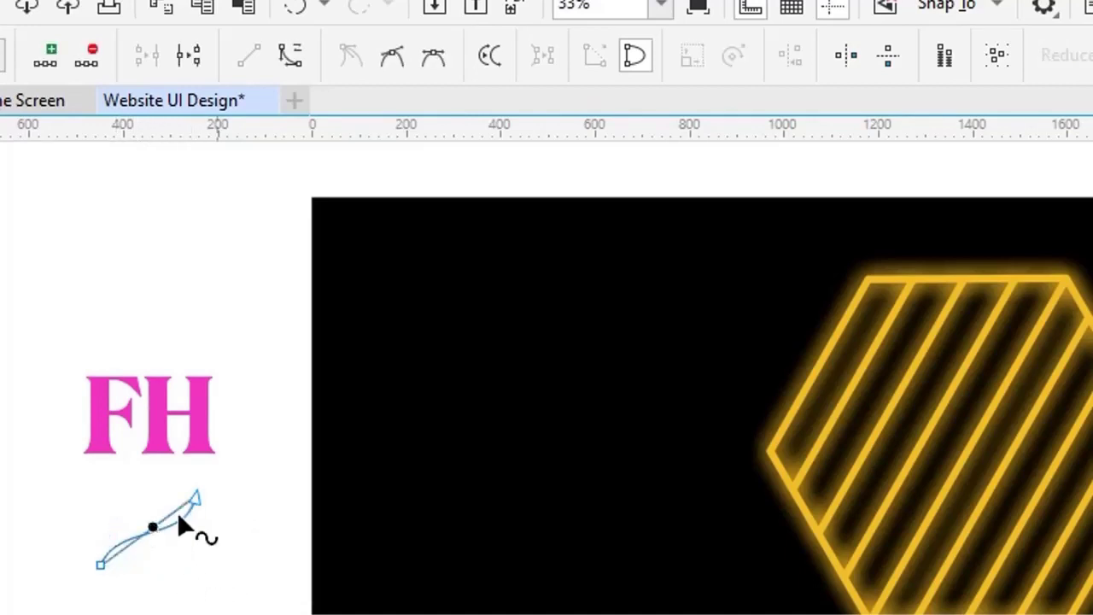
left_click(291, 58)
left_click_drag(169, 529, 199, 566)
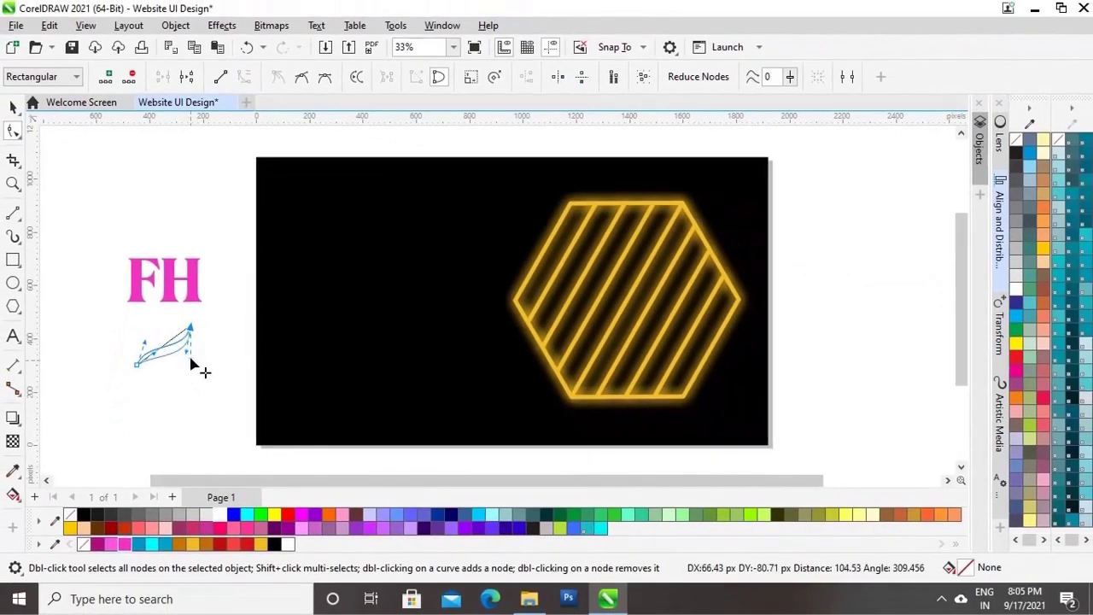
left_click_drag(192, 361, 162, 354)
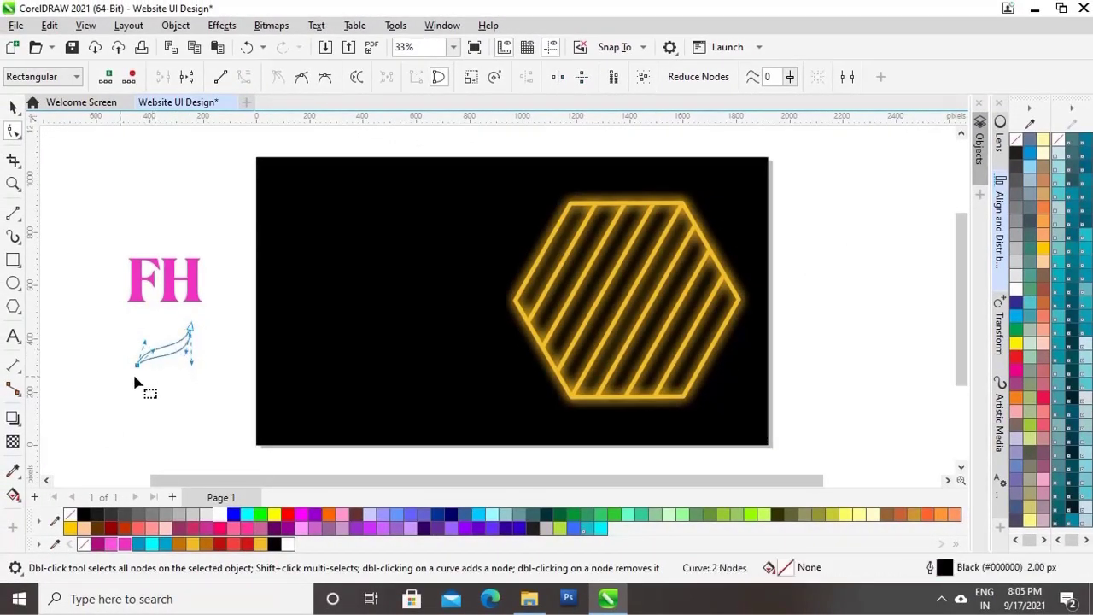
Step: Place the swoosh across the FH text, widen it to about 242 px, and give it a cyan #00FFFF fill without outline
left_click(13, 106)
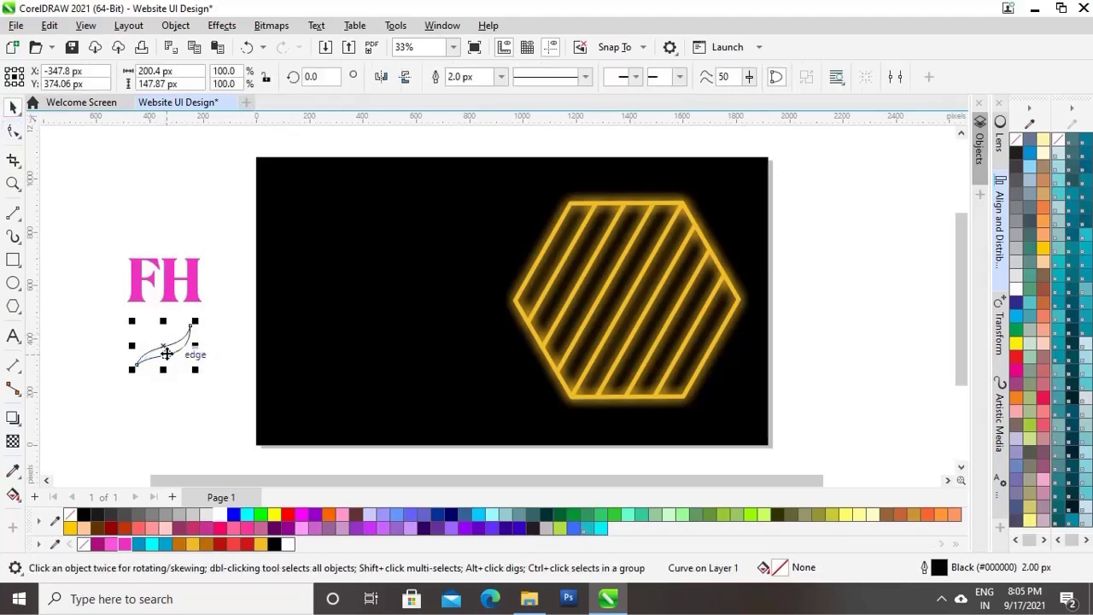
left_click_drag(167, 348, 201, 279)
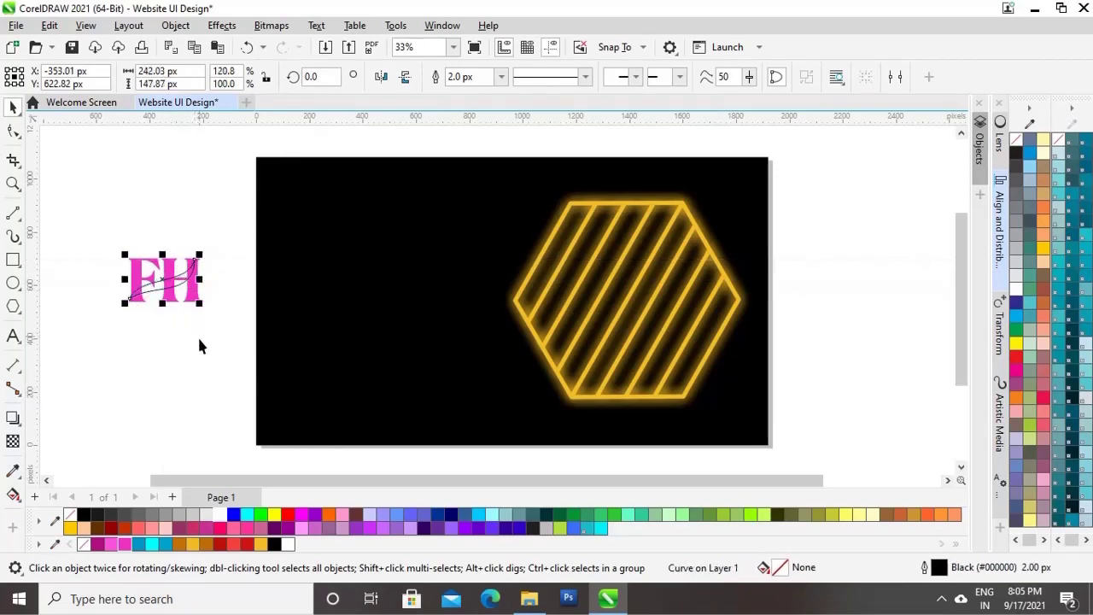
left_click(150, 544)
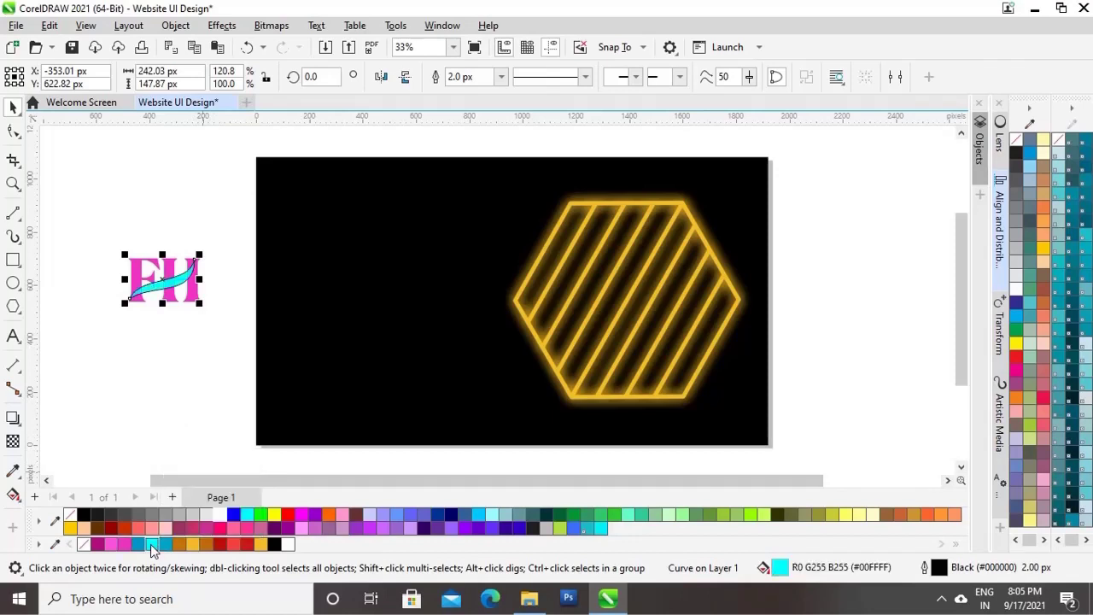
right_click(88, 545)
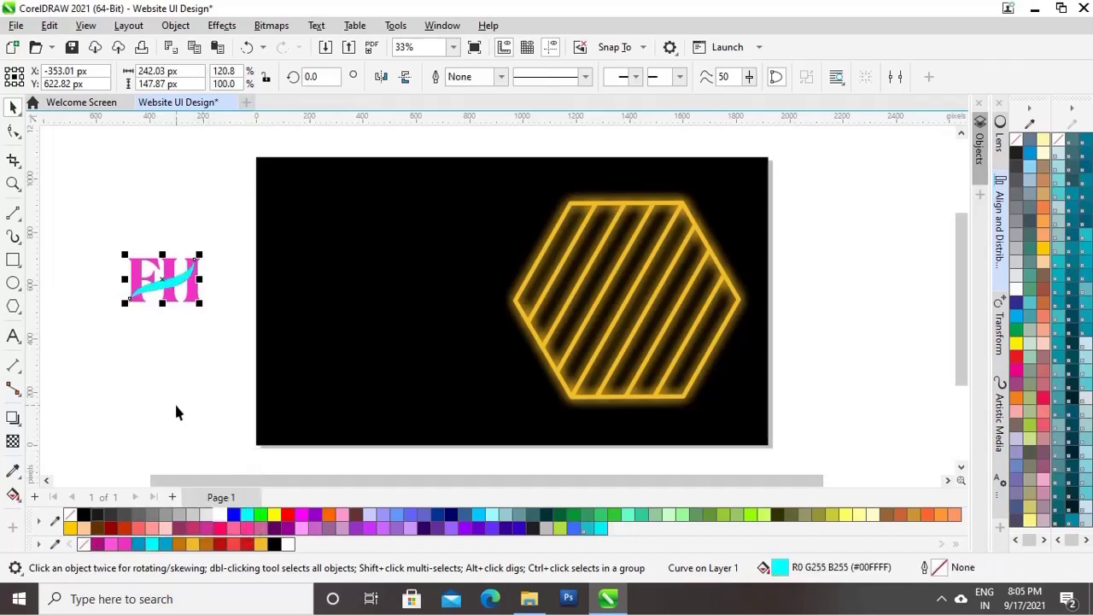
Step: Group the FH text with its swoosh, shrink the logo, and place it in the page's upper-left corner
left_click(143, 413)
left_click_drag(84, 359, 213, 245)
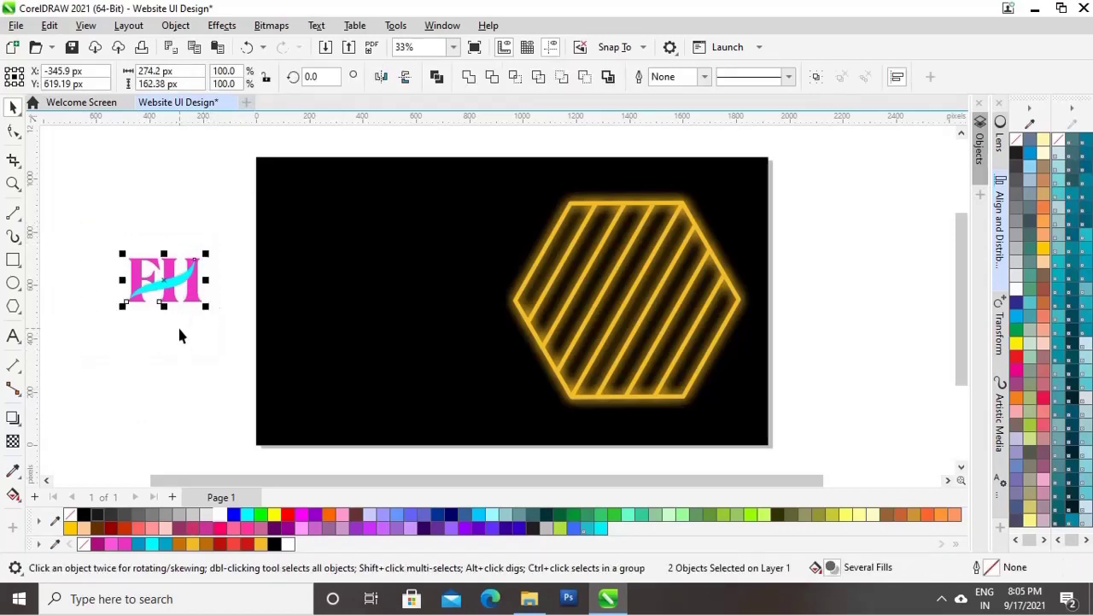
right_click(168, 279)
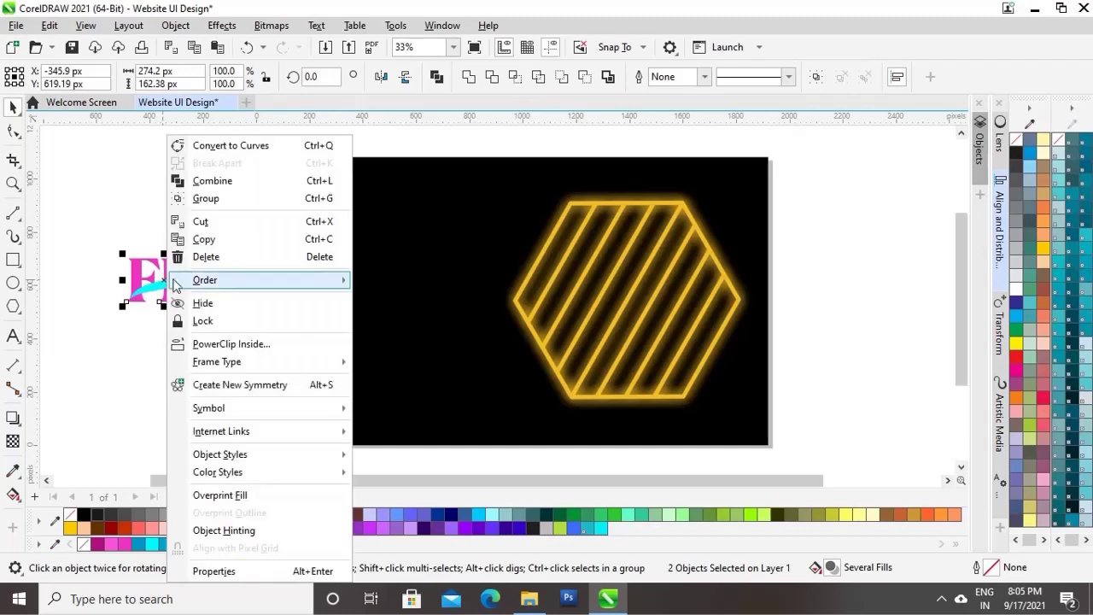
left_click(224, 198)
left_click_drag(210, 252, 296, 185)
Step: Add the text "Fashion Hub" in the Brush738 BT font on the empty area beside the page
key("F8")
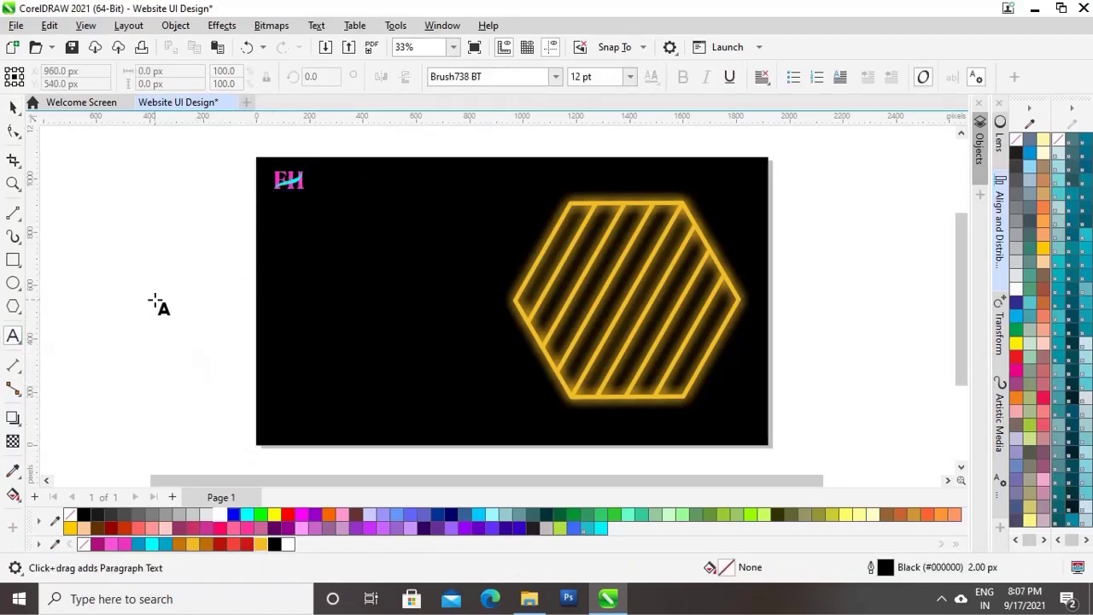
left_click(556, 77)
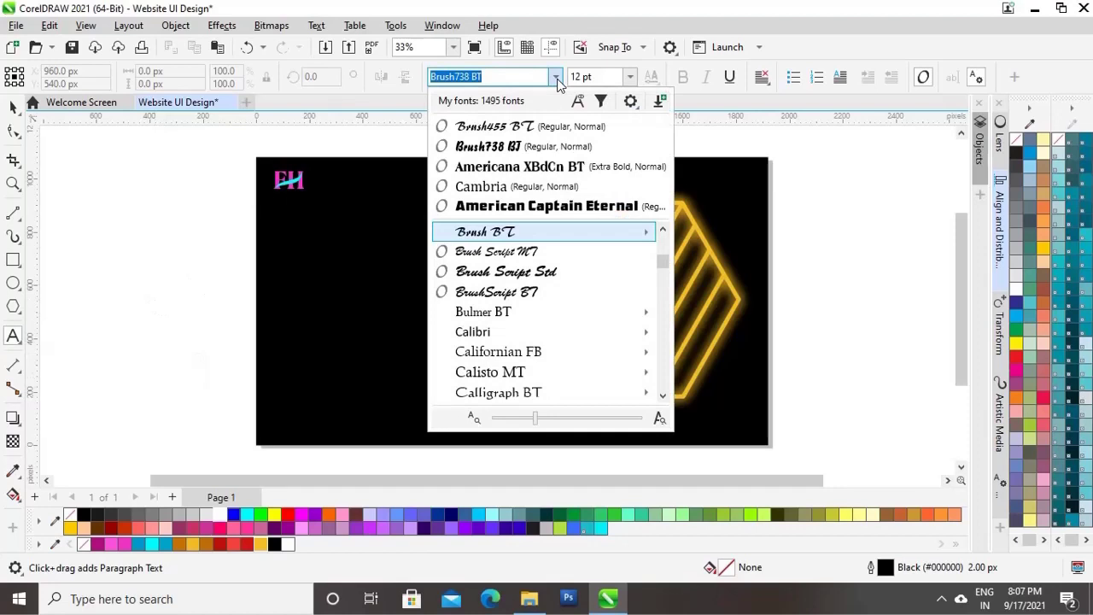
mouse_move(524, 236)
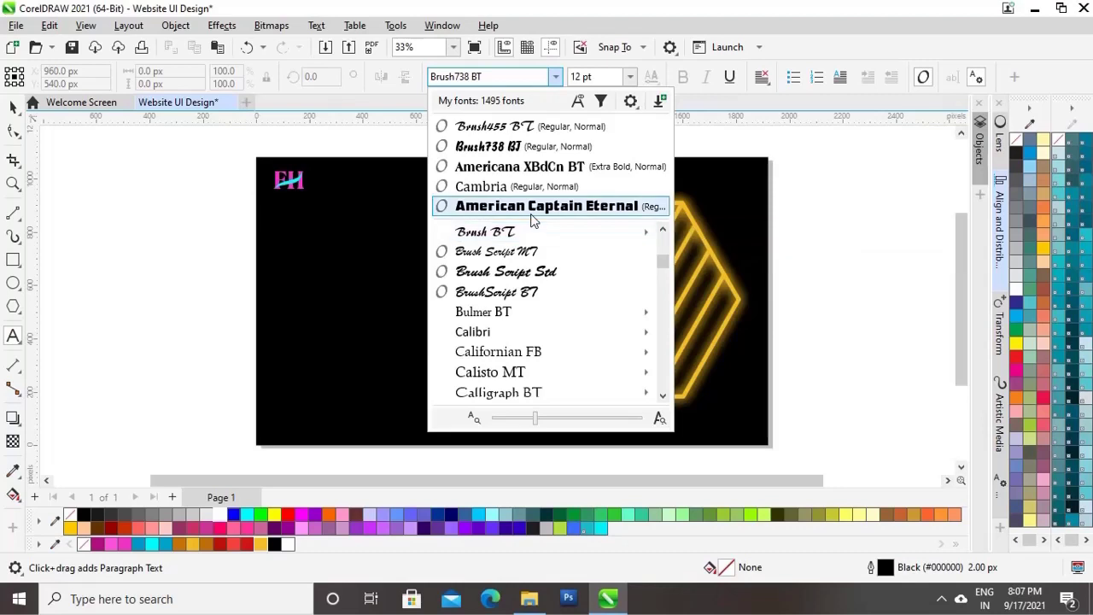
left_click(540, 152)
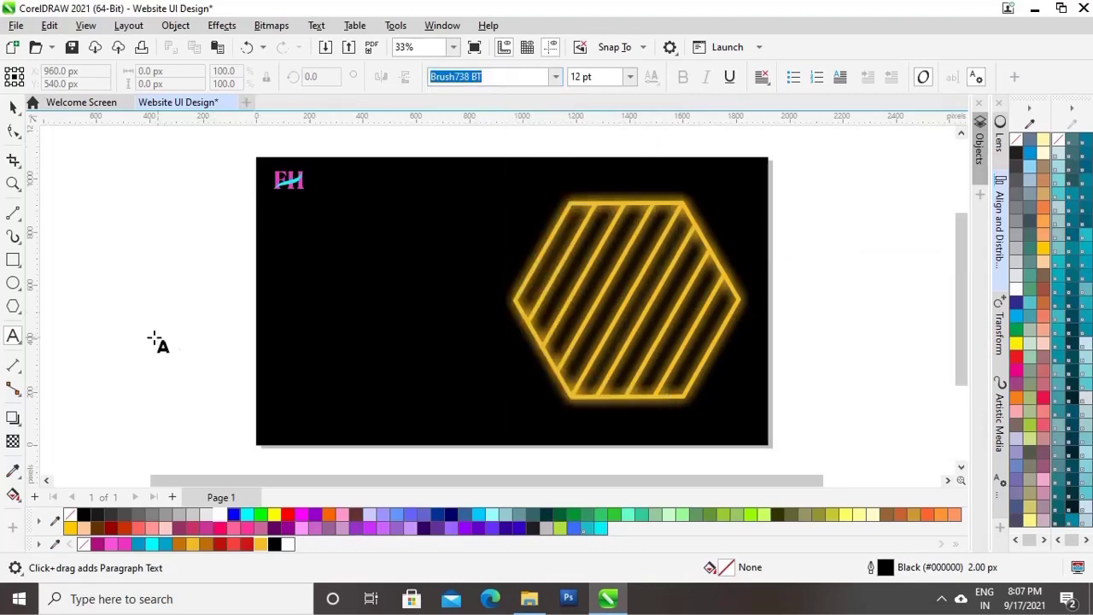
left_click(108, 332)
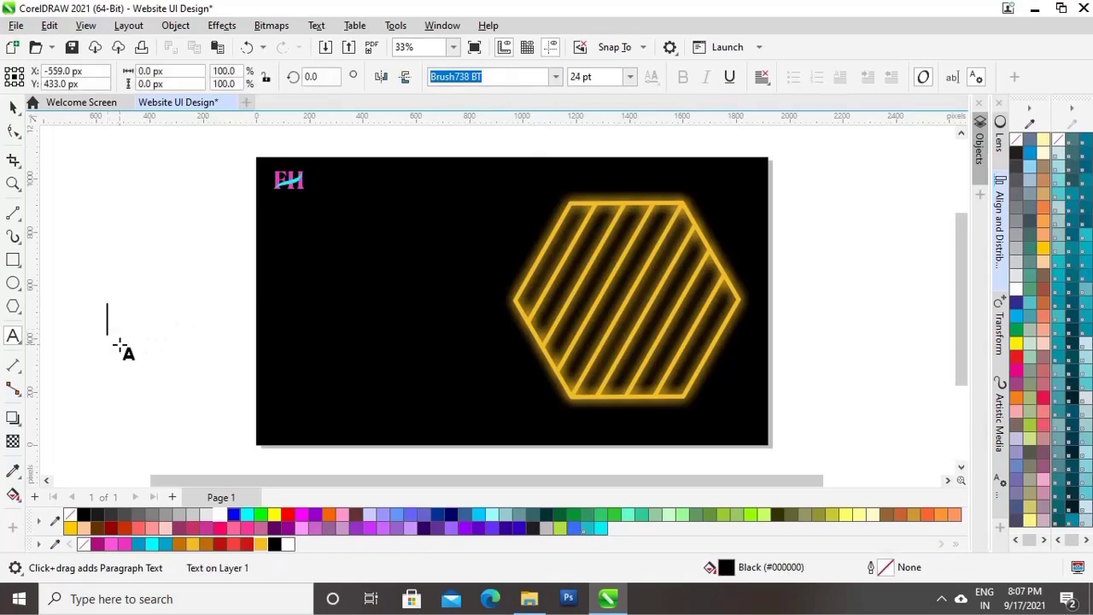
type("Fas")
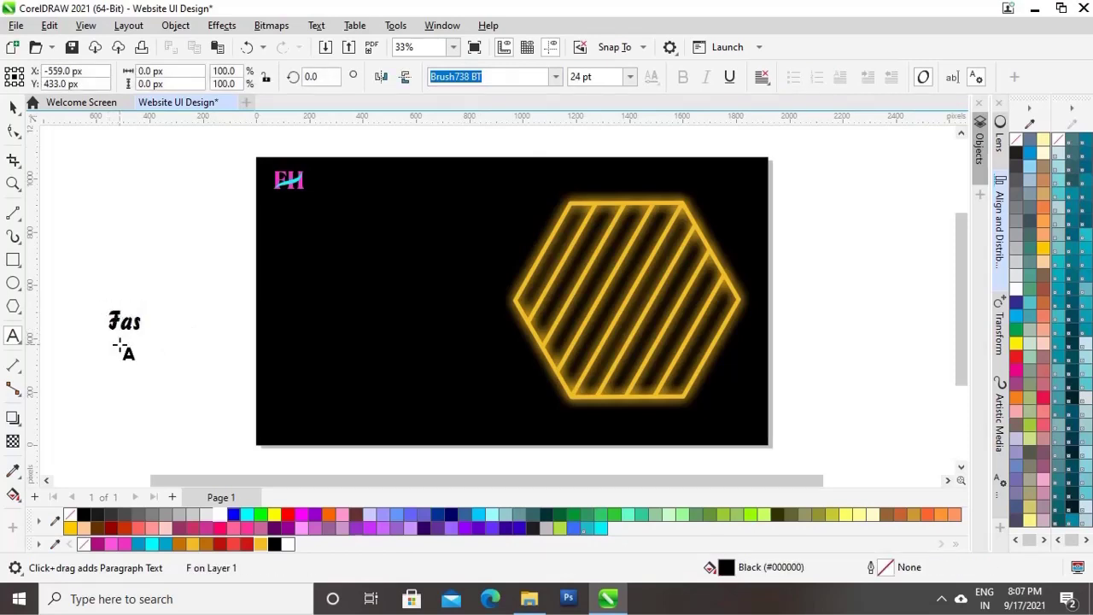
type("hion Hub")
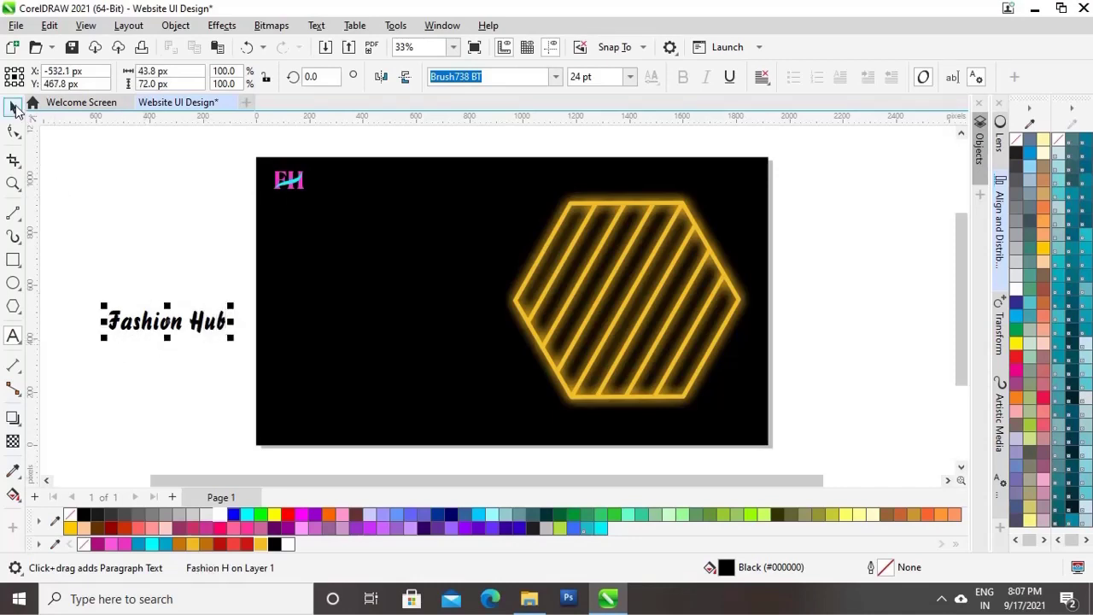
Step: Fill the Fashion Hub text with yellow #F4BF29 and place it just to the right of the FH logo
left_click(12, 106)
mouse_move(160, 323)
left_mouse_down()
mouse_move(373, 197)
mouse_move(378, 181)
mouse_move(180, 321)
left_mouse_up()
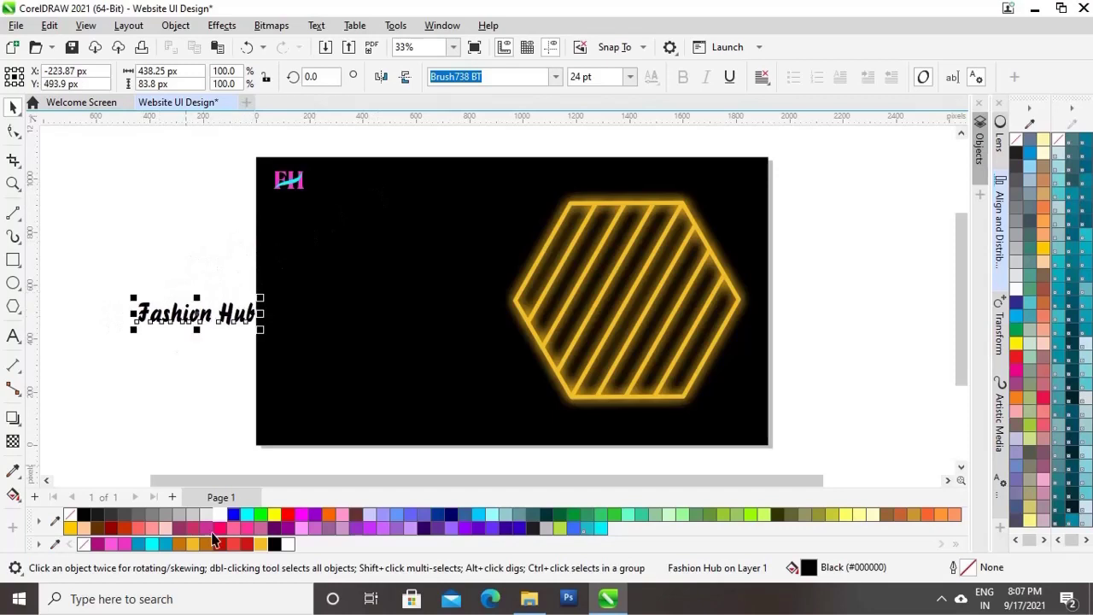
left_click(258, 545)
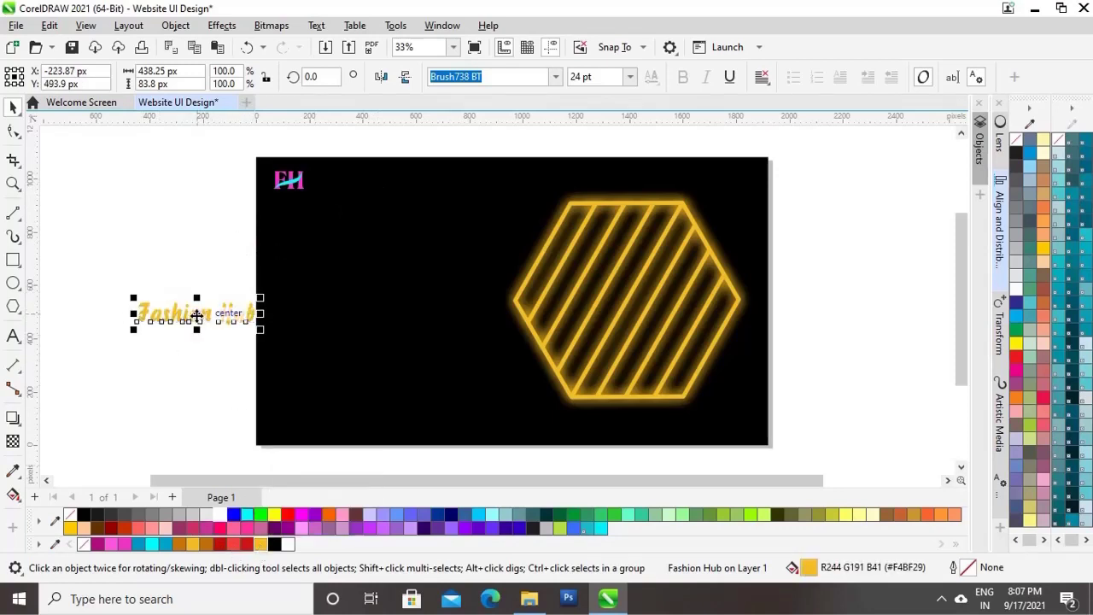
left_click_drag(196, 316, 376, 188)
left_click(127, 363)
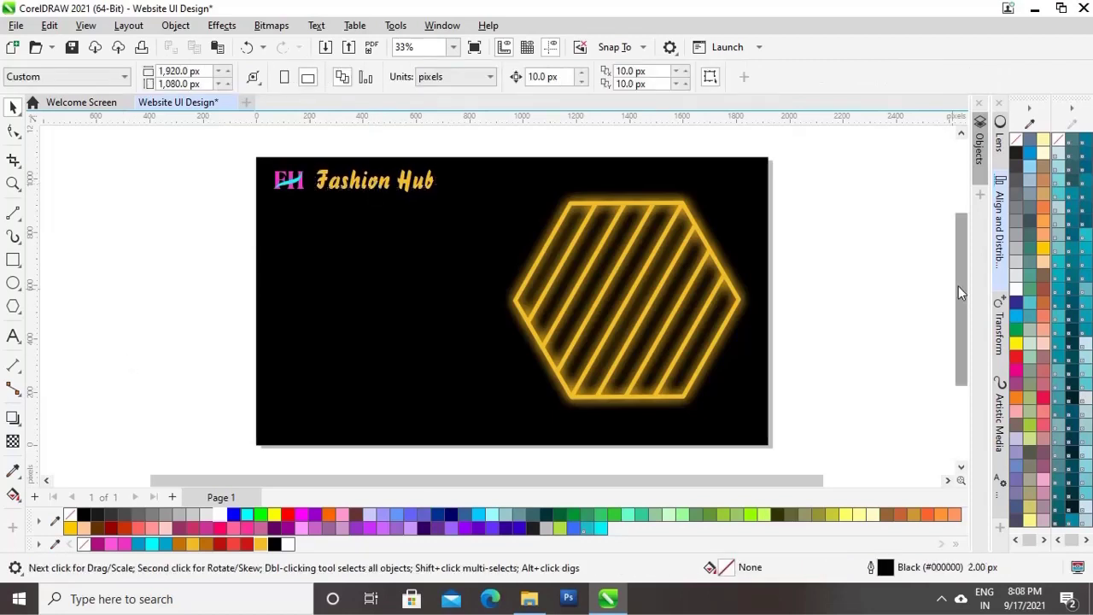
Step: Scale the FH logo and Fashion Hub text together to about 514 by 72 px, closer to the page's upper-left corner
left_click_drag(959, 287, 966, 265)
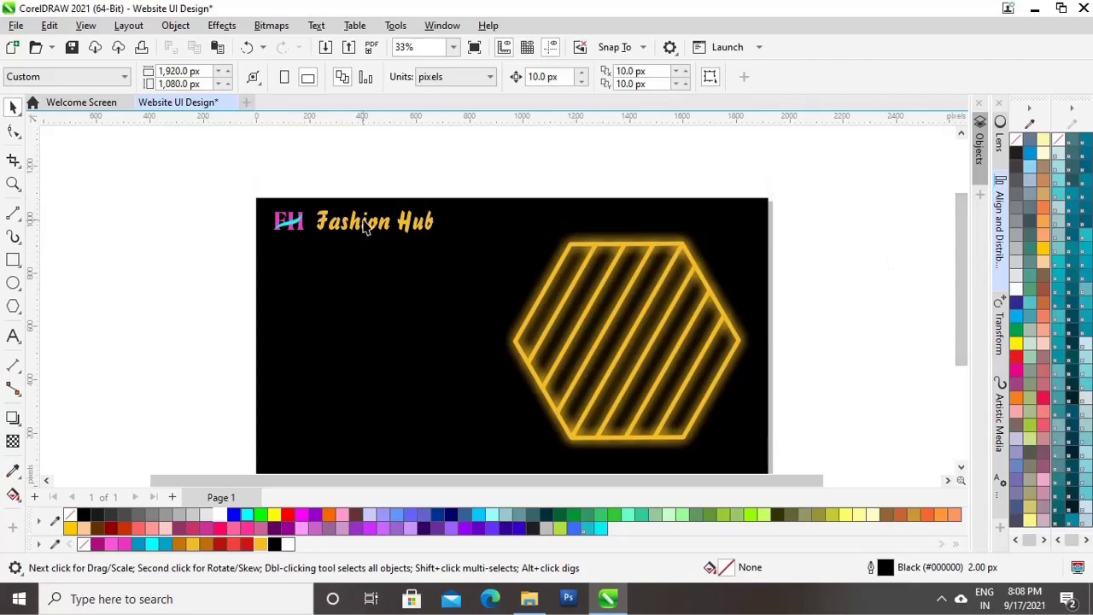
left_click_drag(238, 211, 456, 245)
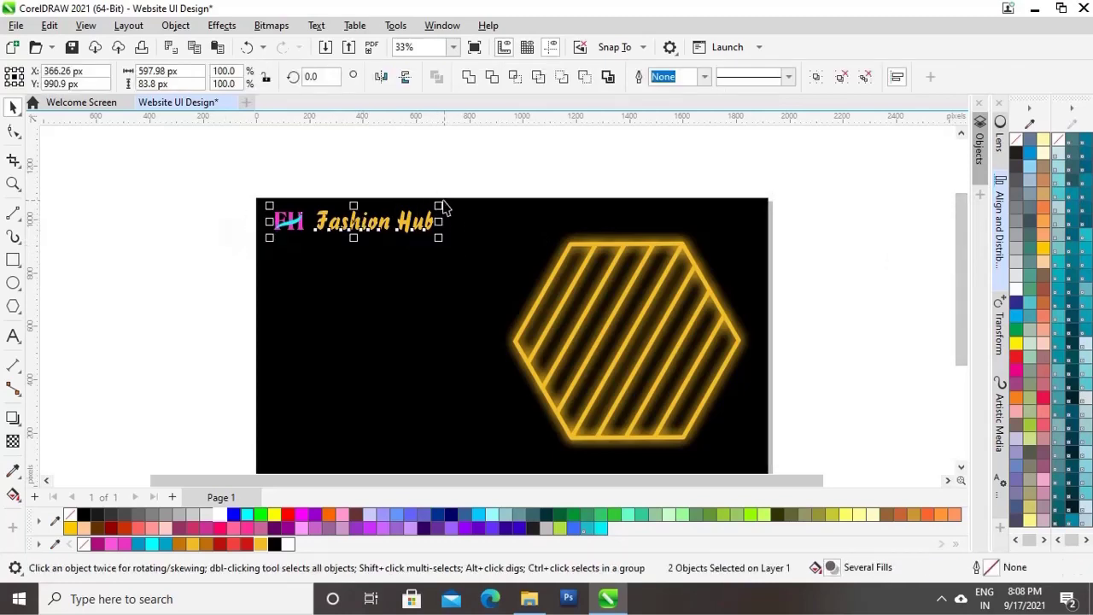
left_click_drag(437, 205, 425, 207)
left_click_drag(342, 224, 337, 216)
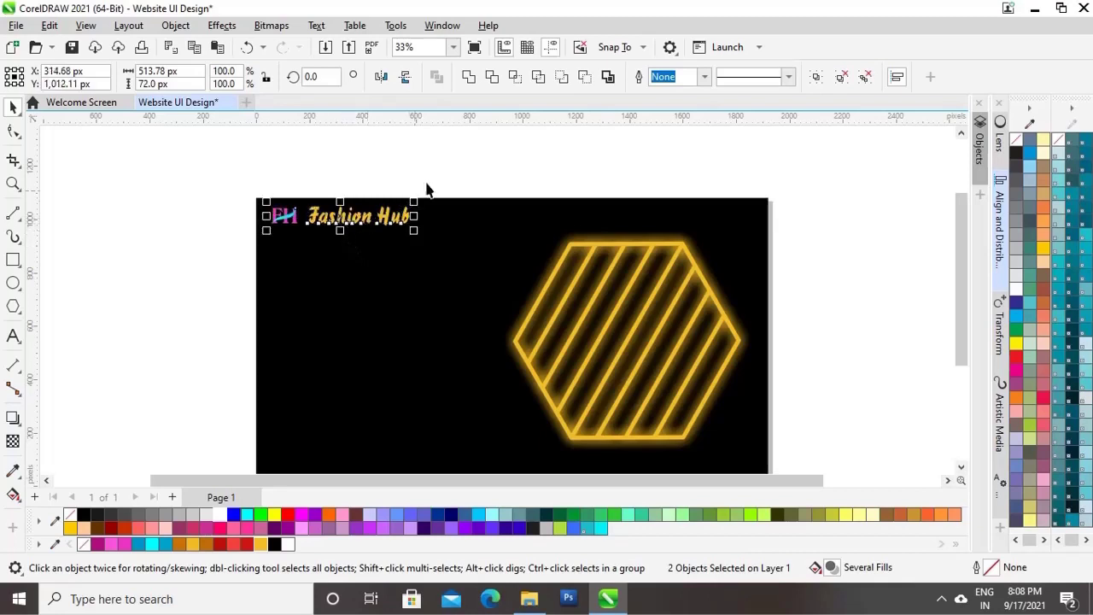
left_click(470, 161)
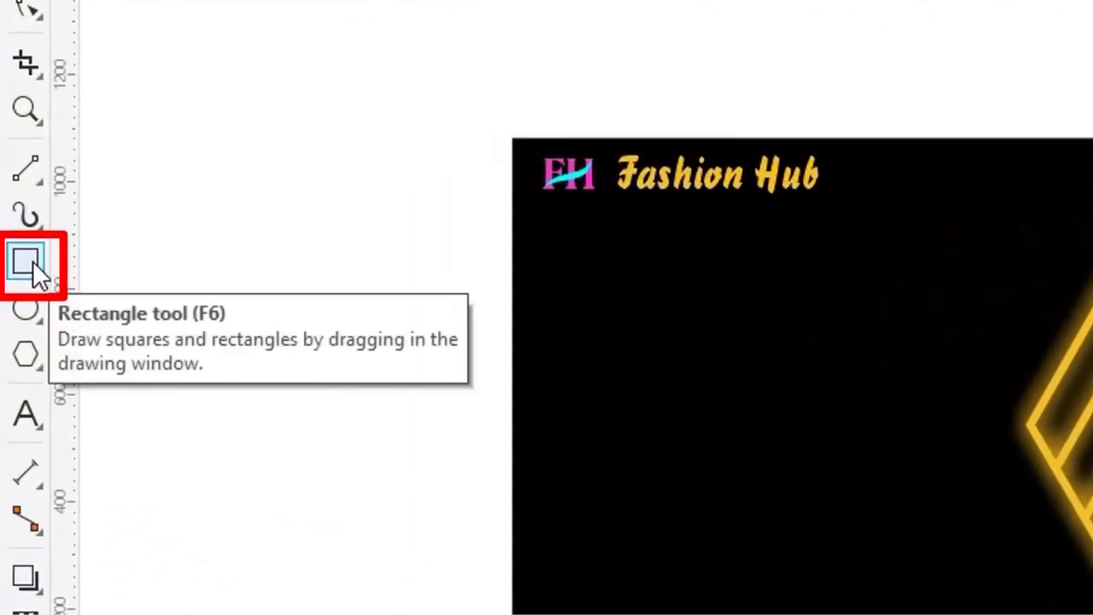
Step: Draw a rectangle about 297 by 78 px beside the page and round its corners to 39 px
left_click(26, 261)
left_click_drag(224, 375, 301, 405)
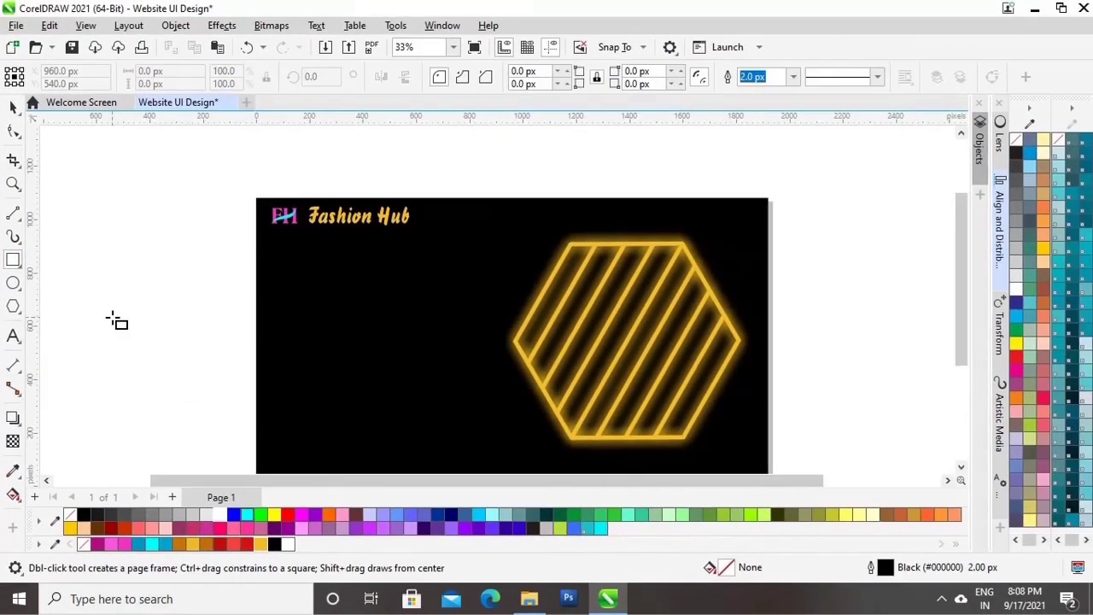
left_click_drag(151, 332, 186, 342)
left_click_drag(203, 341, 196, 340)
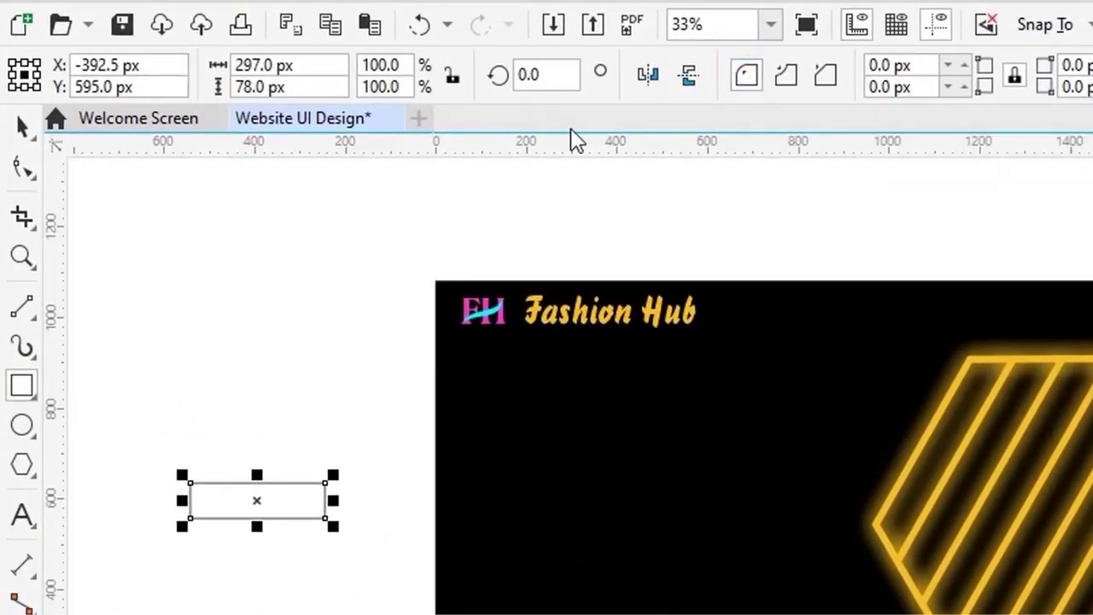
left_click(24, 169)
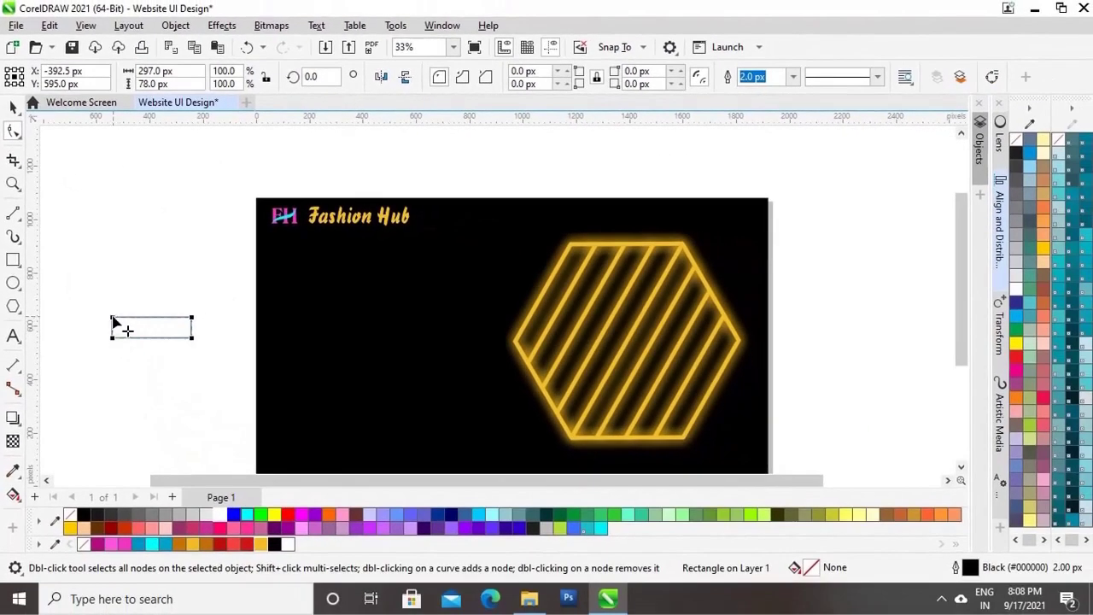
left_click_drag(113, 318, 135, 320)
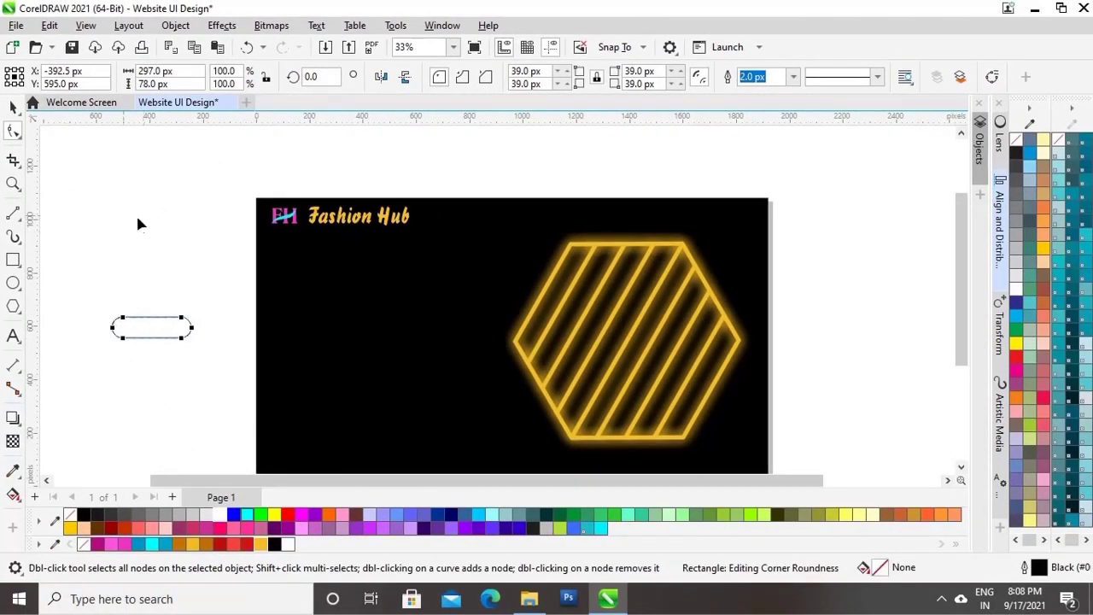
left_click(13, 107)
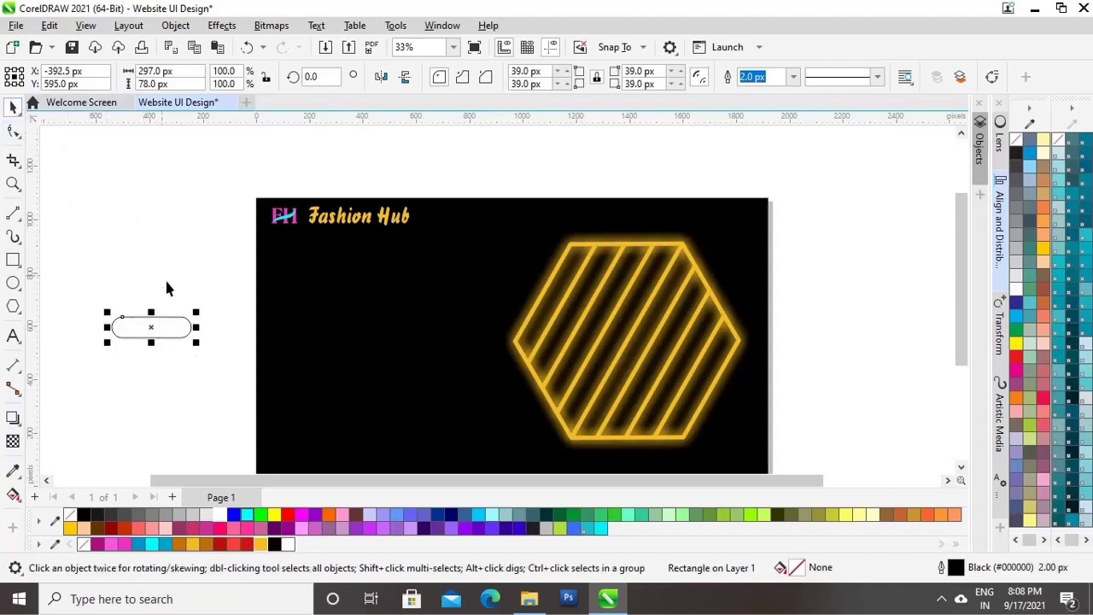
Step: Fill the rounded rectangle with pink #FC56E2, remove its outline, and place it to the right of the Fashion Hub text
left_click(111, 545)
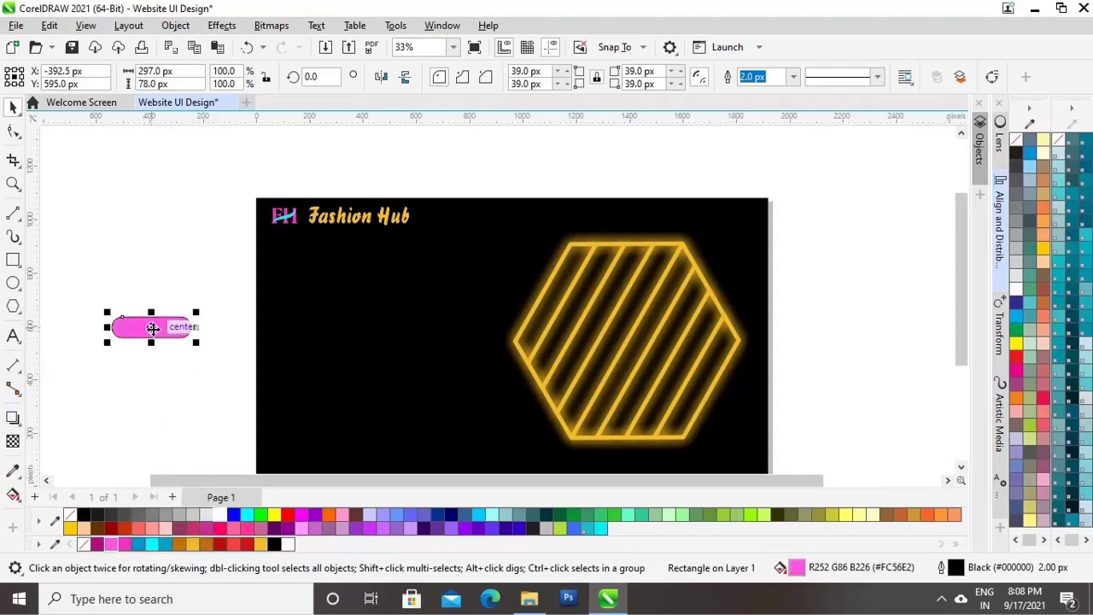
right_click(70, 515)
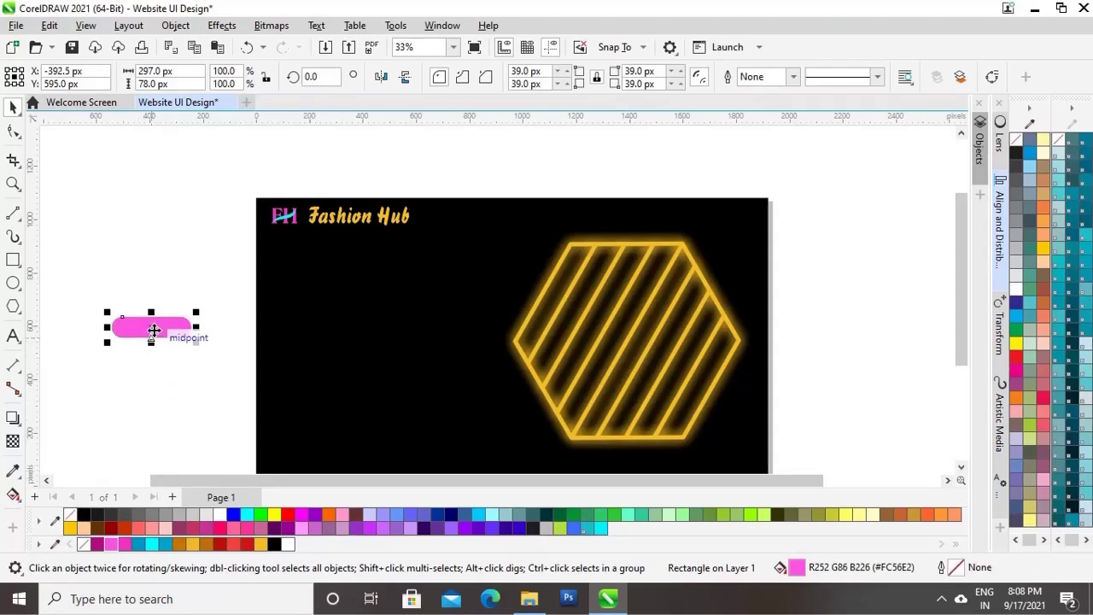
left_click_drag(154, 329, 469, 215)
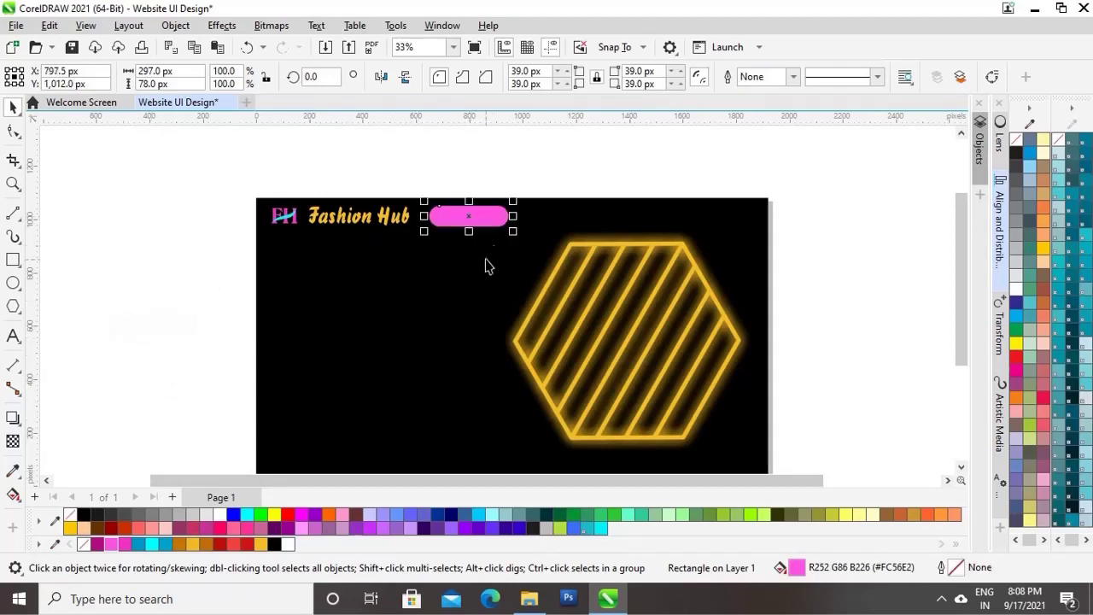
Step: Shrink the pink pill shape to a little over half its size, level with the Fashion Hub text
key("z")
left_click_drag(357, 170, 539, 274)
mouse_move(404, 292)
left_mouse_down()
mouse_move(439, 286)
mouse_move(438, 275)
left_mouse_up()
key("F5")
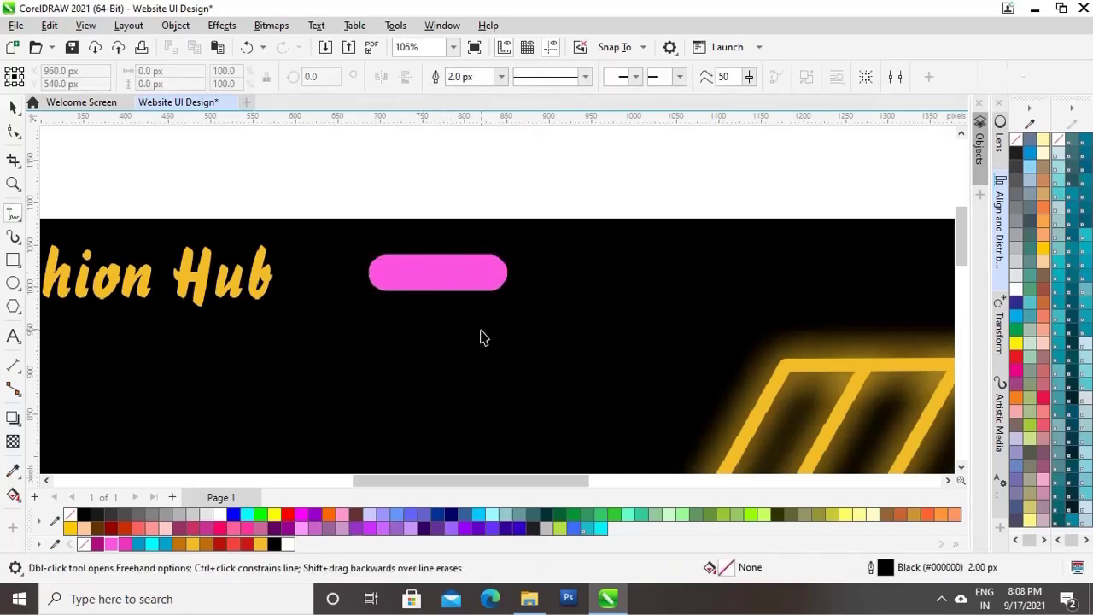
key("shift+F4")
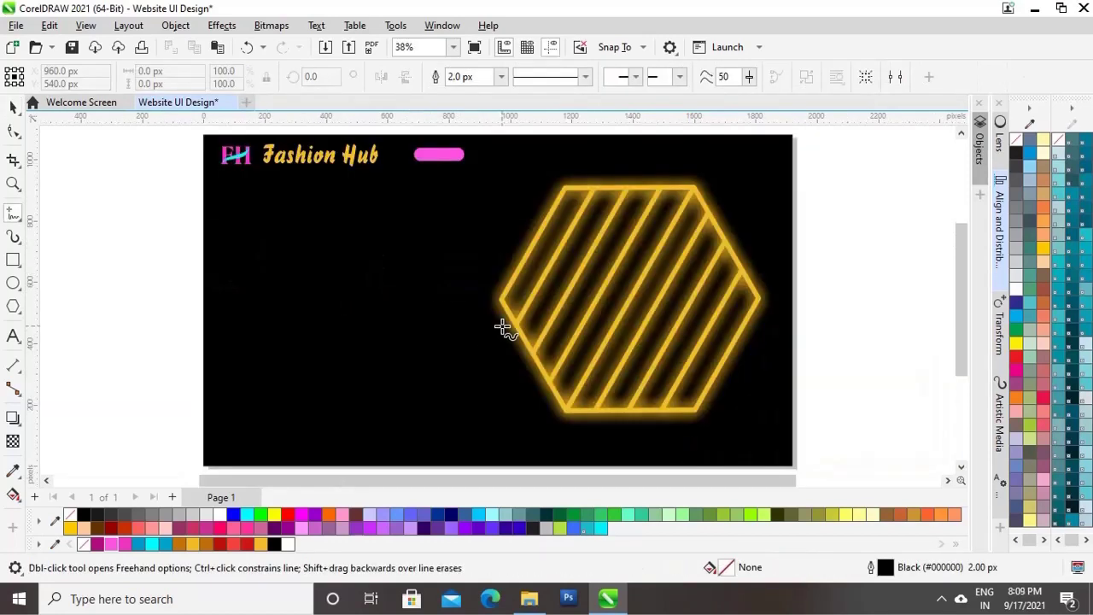
left_click(14, 110)
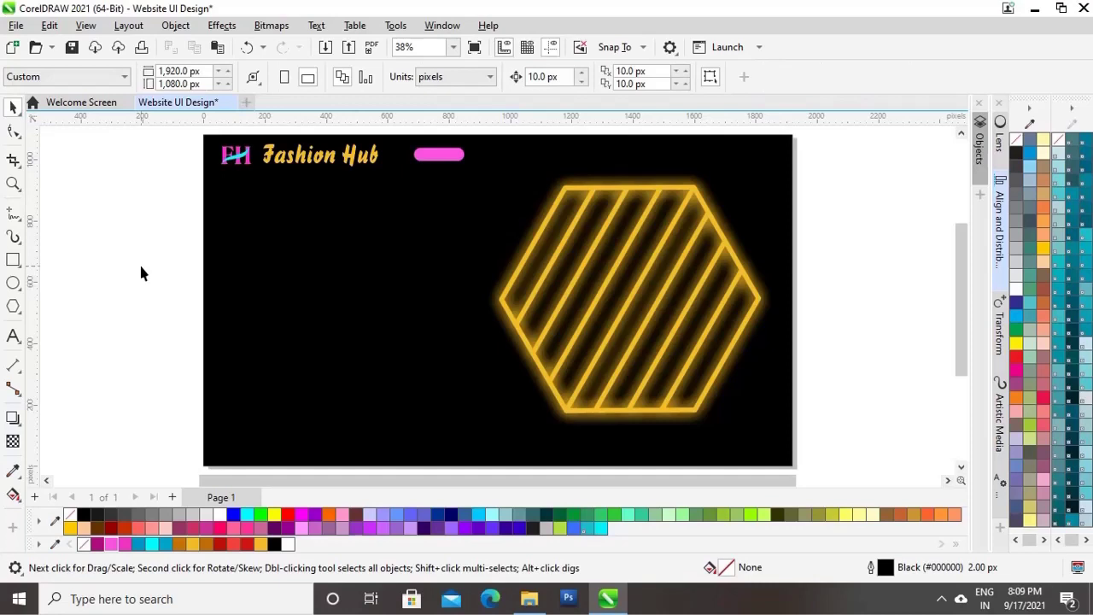
Step: Add the text "HOME" in 24 pt Arial on the empty area beside the page
left_click(13, 337)
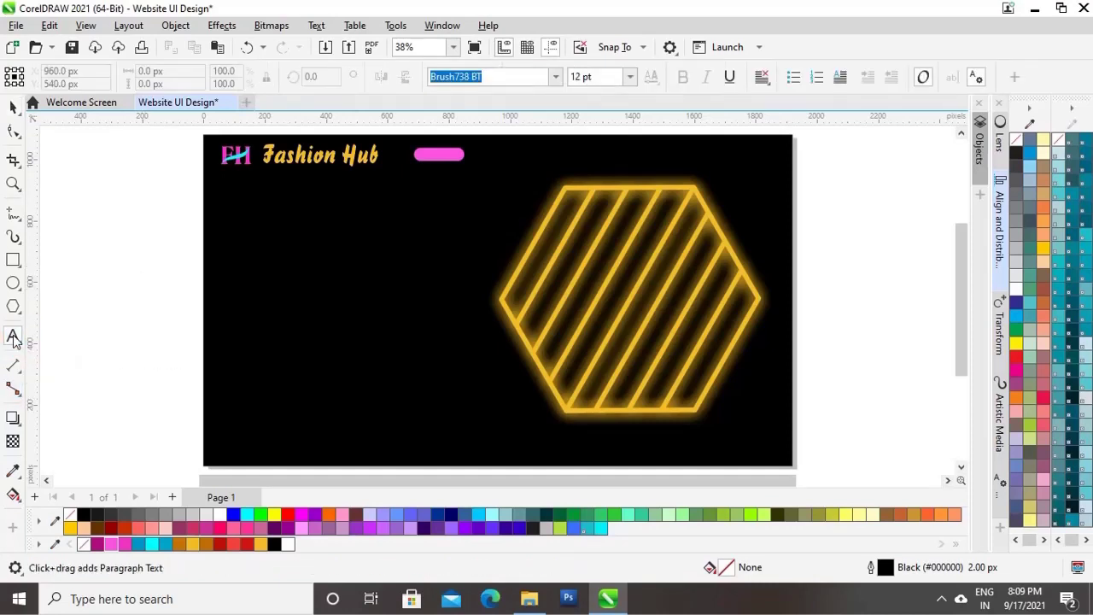
left_click(556, 77)
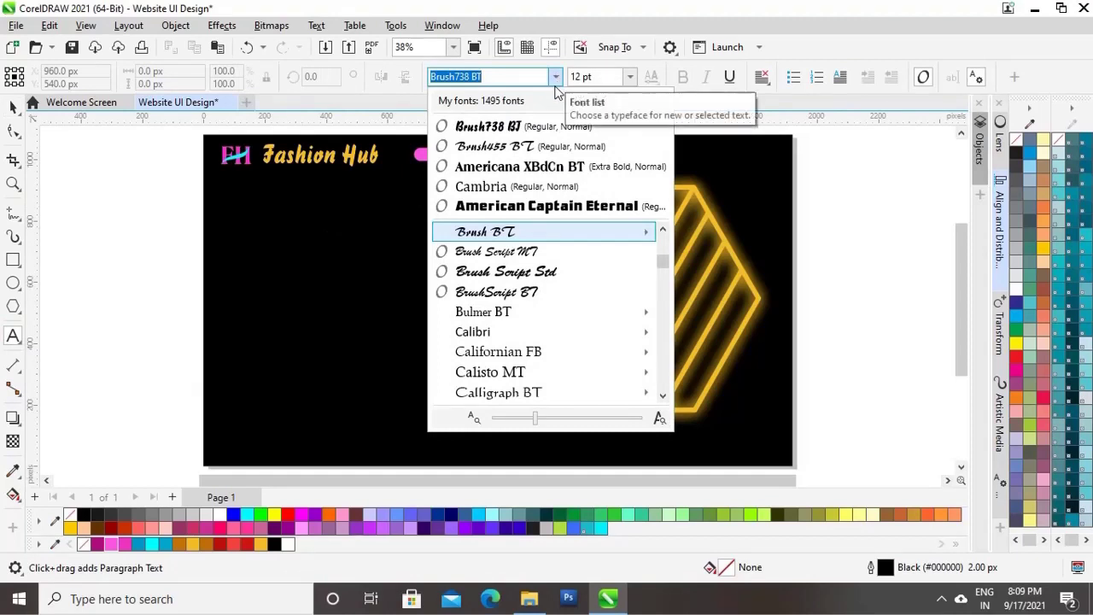
mouse_move(663, 261)
left_mouse_down()
mouse_move(660, 271)
mouse_move(666, 243)
left_mouse_up()
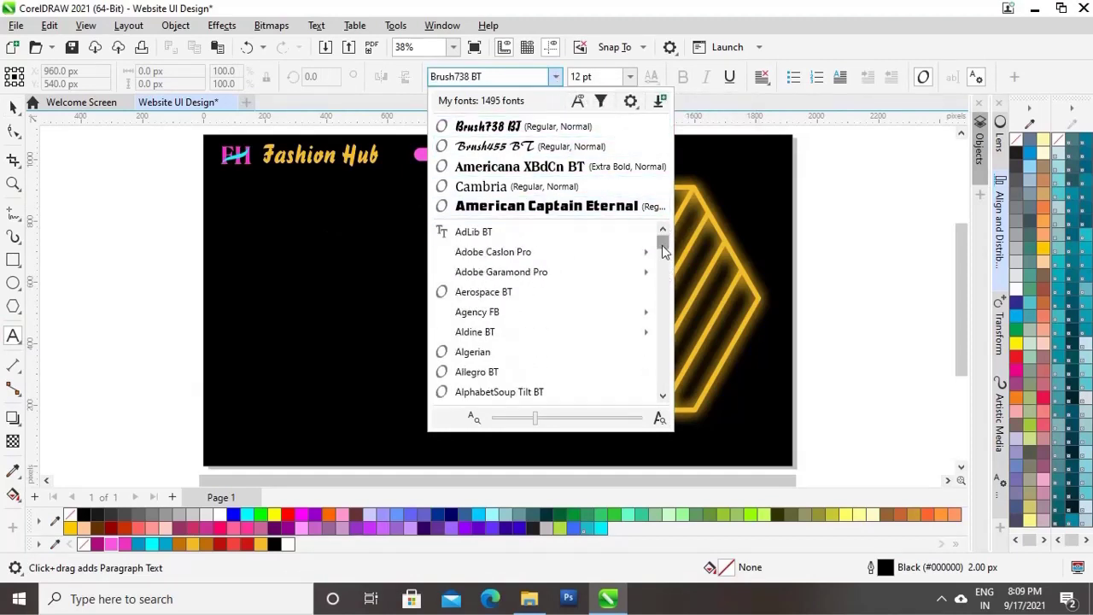
scroll(662, 245, "down", 5)
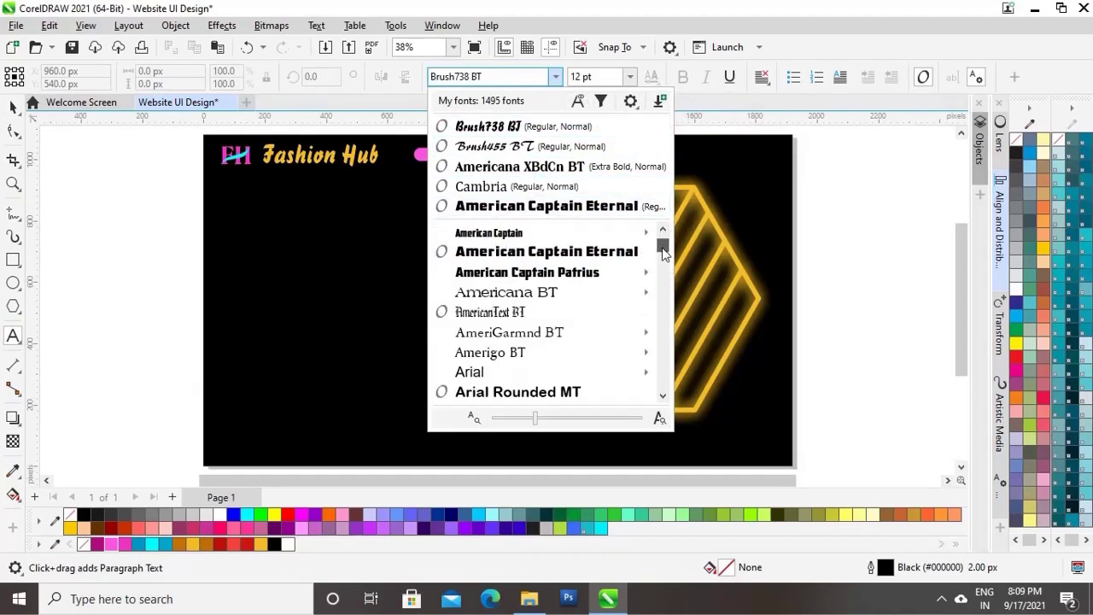
left_click(515, 374)
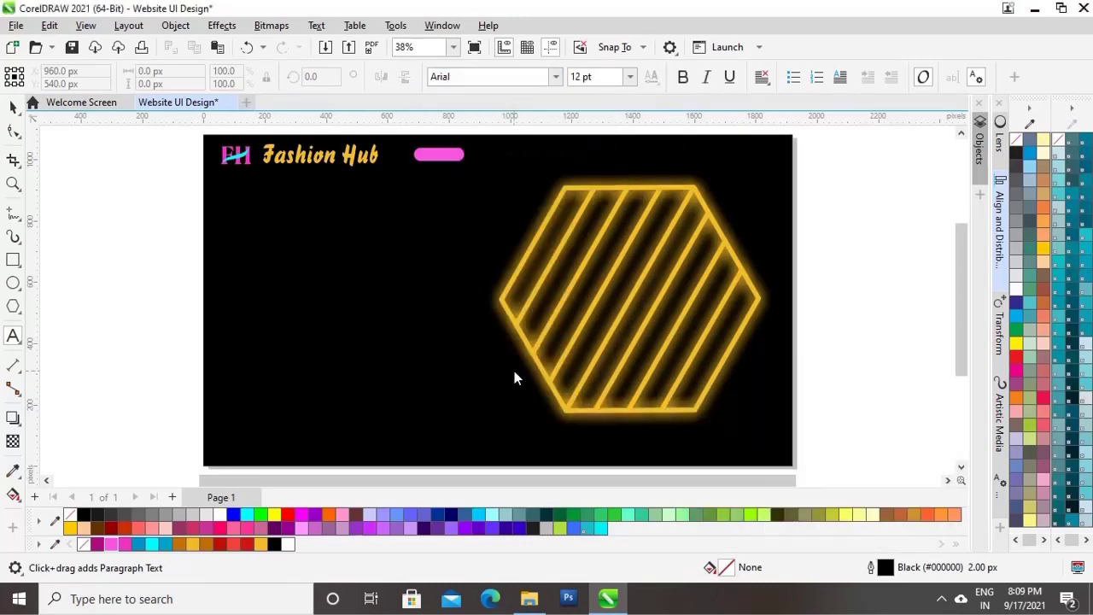
left_click(78, 358)
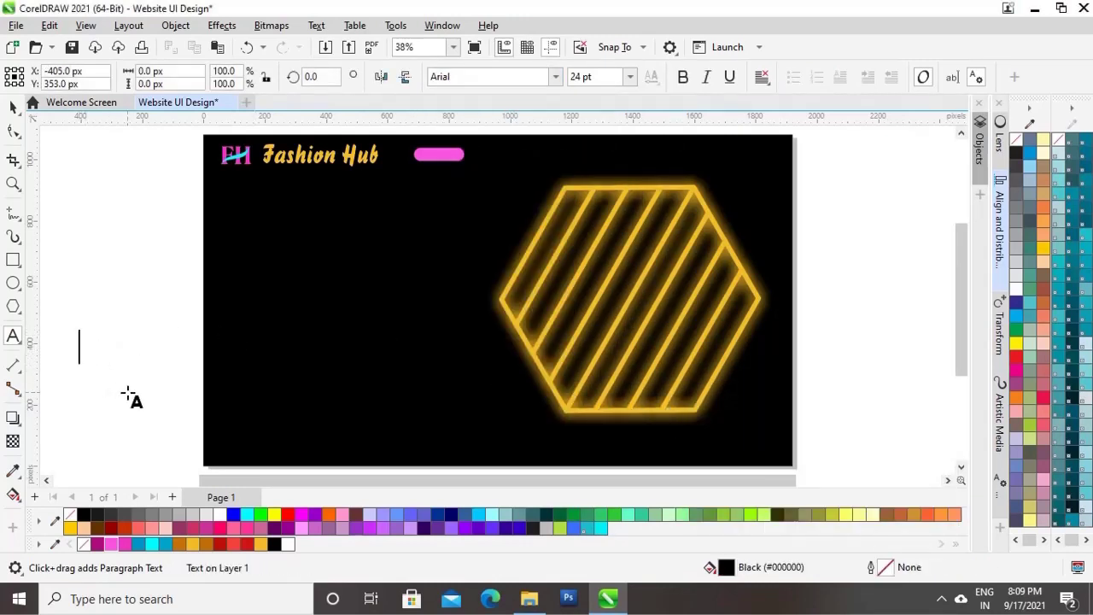
type("HOME")
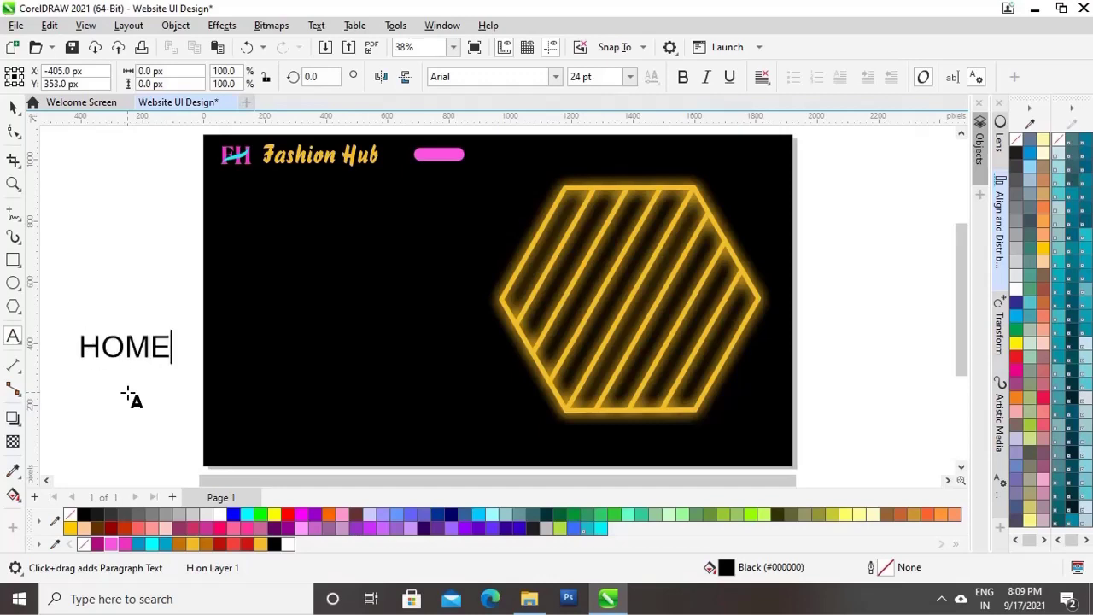
Step: Shrink the HOME text to about 10 pt over the pink pill shape and fill it with white #FFFFFF
left_click(13, 107)
left_click_drag(175, 331, 462, 152)
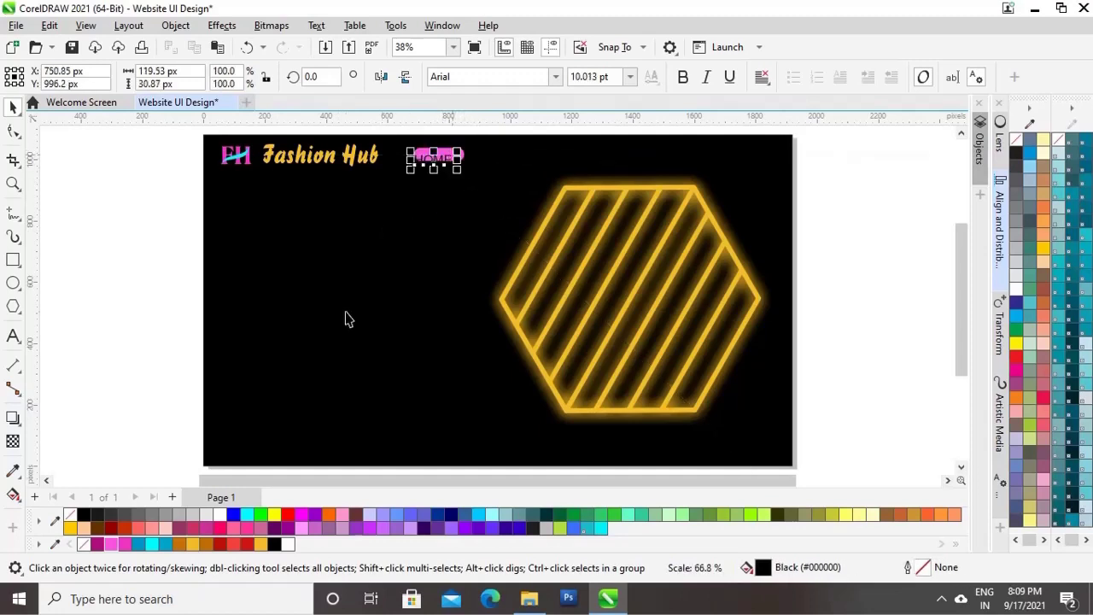
left_click(219, 514)
Step: Reduce the HOME text to about 7.8 pt and position it roughly in the middle of the pink pill
key("z")
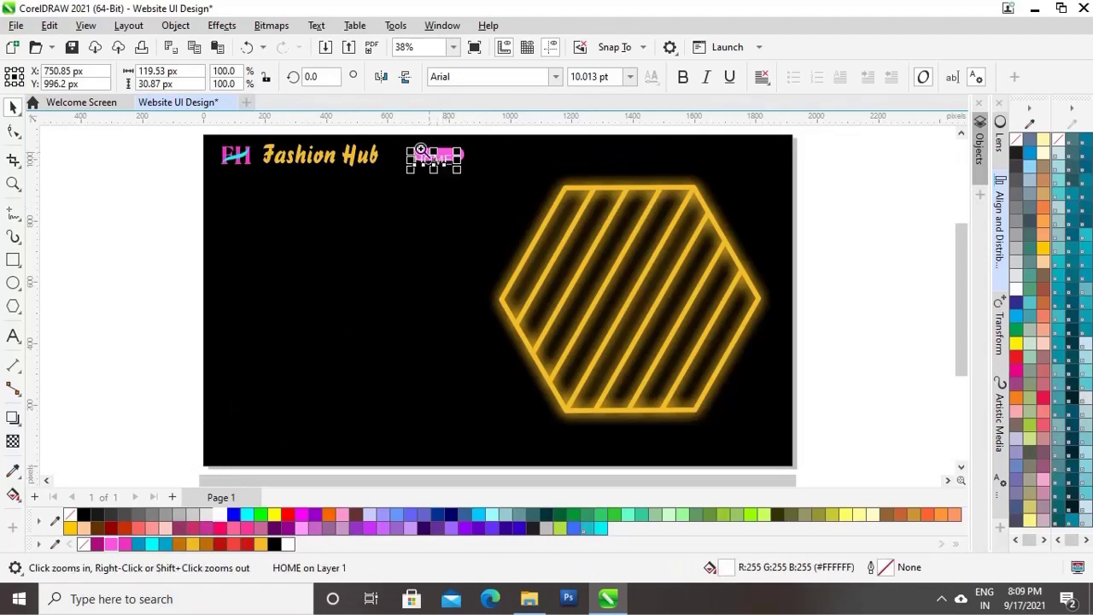
left_click_drag(387, 134, 482, 195)
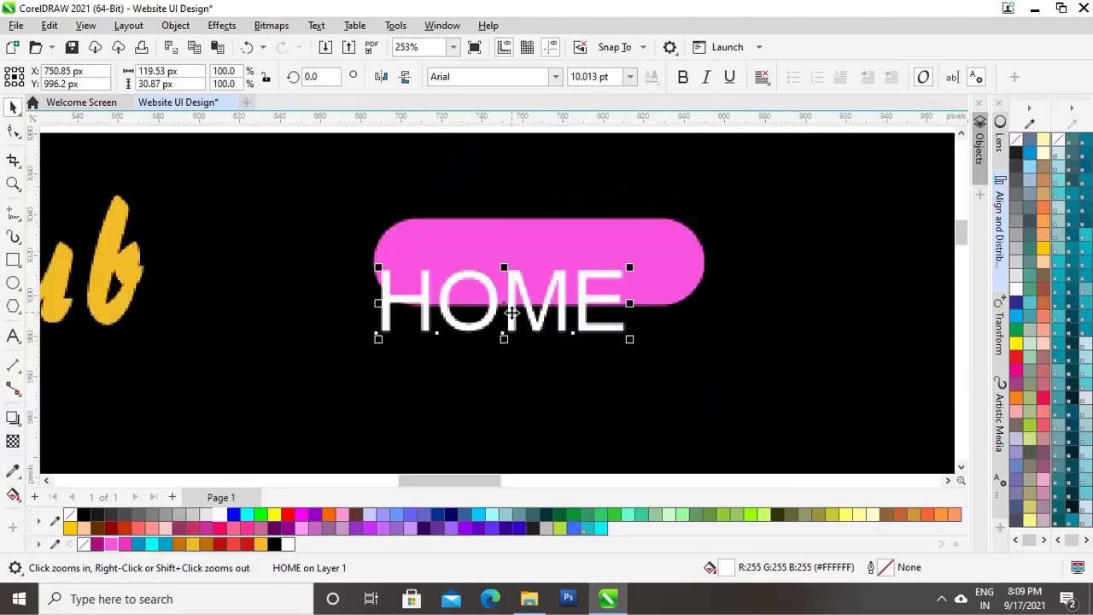
left_click_drag(511, 313, 545, 269)
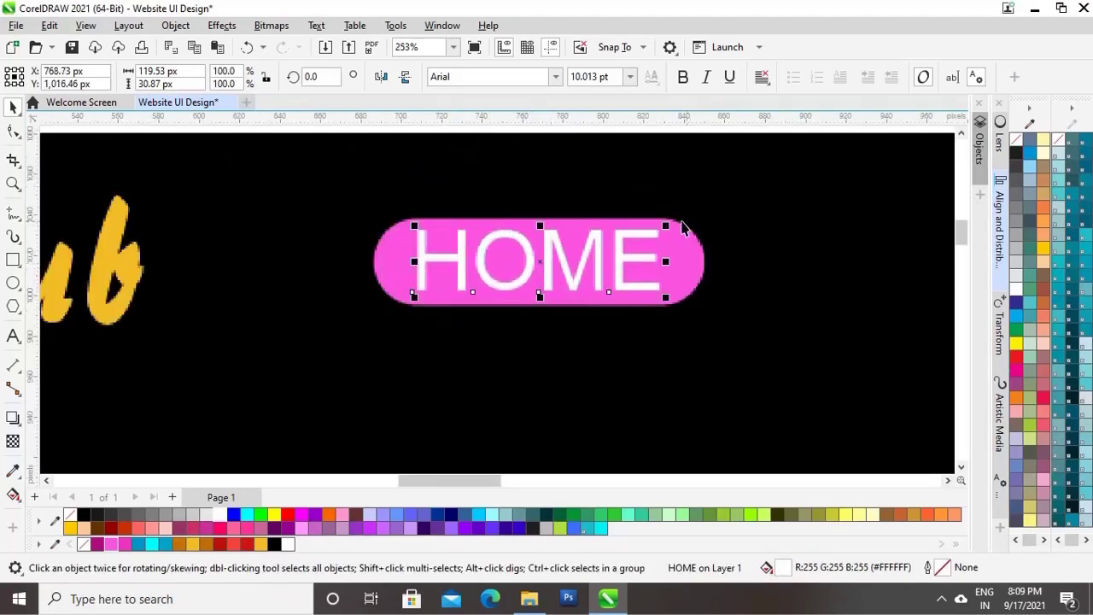
left_click_drag(667, 231, 634, 249)
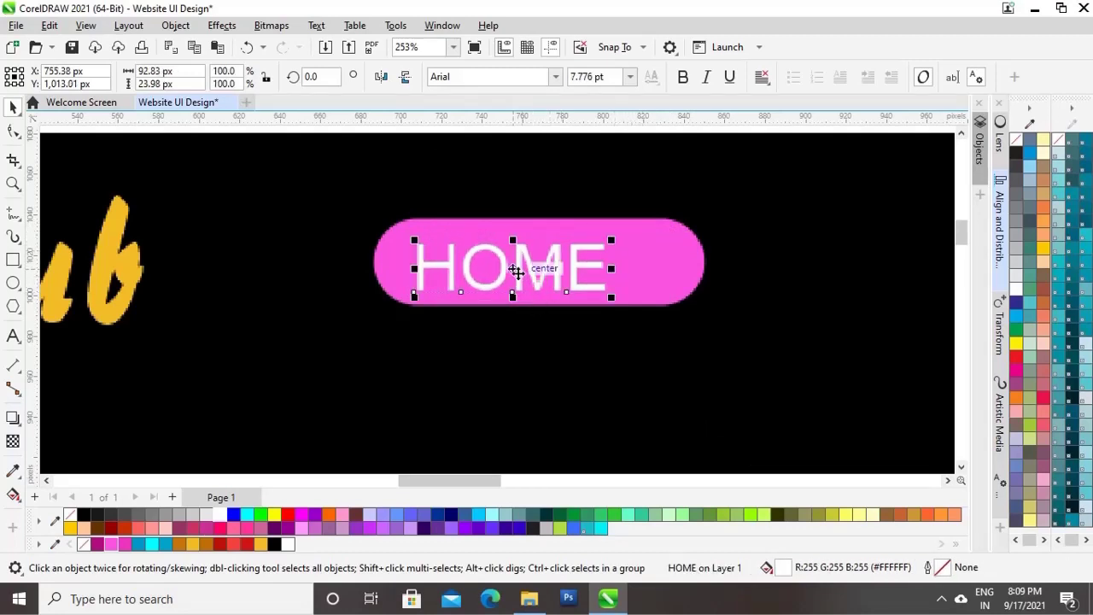
mouse_move(520, 269)
left_mouse_down()
mouse_move(551, 266)
mouse_move(537, 260)
left_mouse_up()
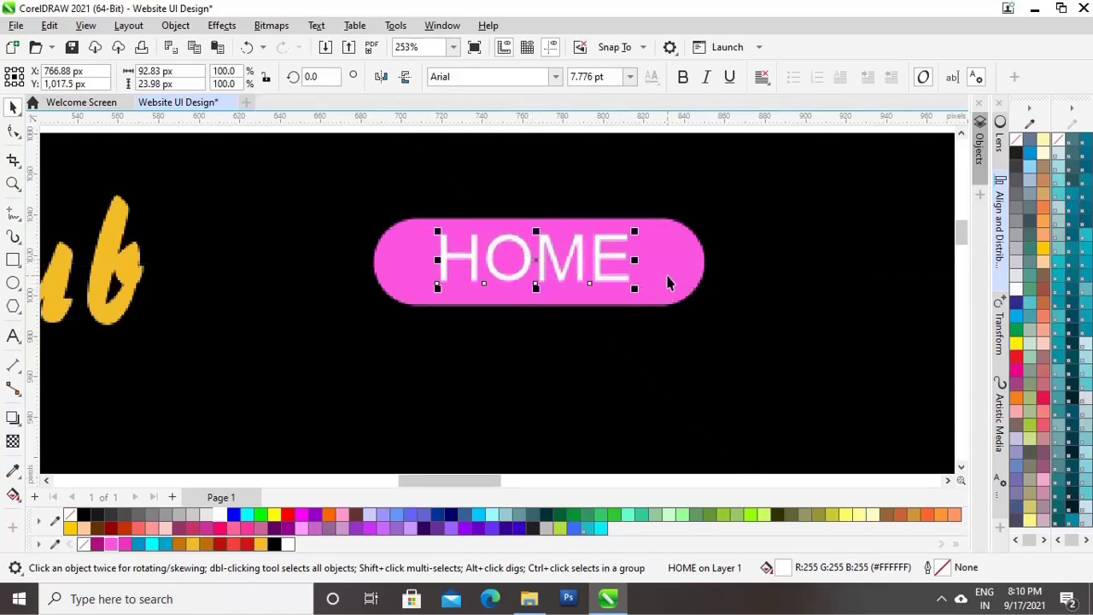
Step: Make the HOME text on the pink pill bold
key("F4")
left_click(873, 168)
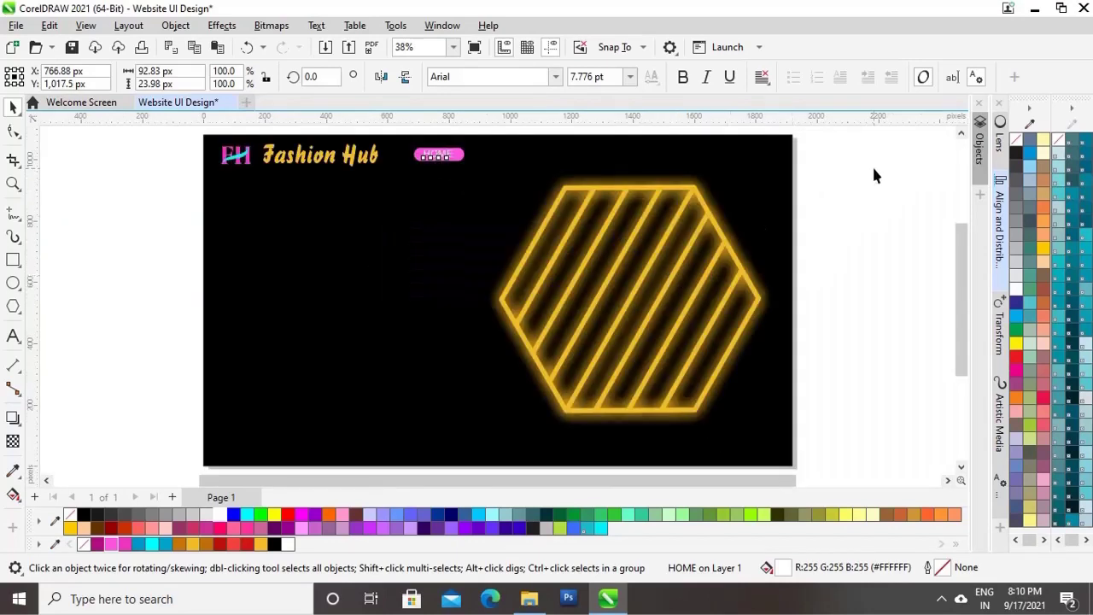
left_click(441, 162)
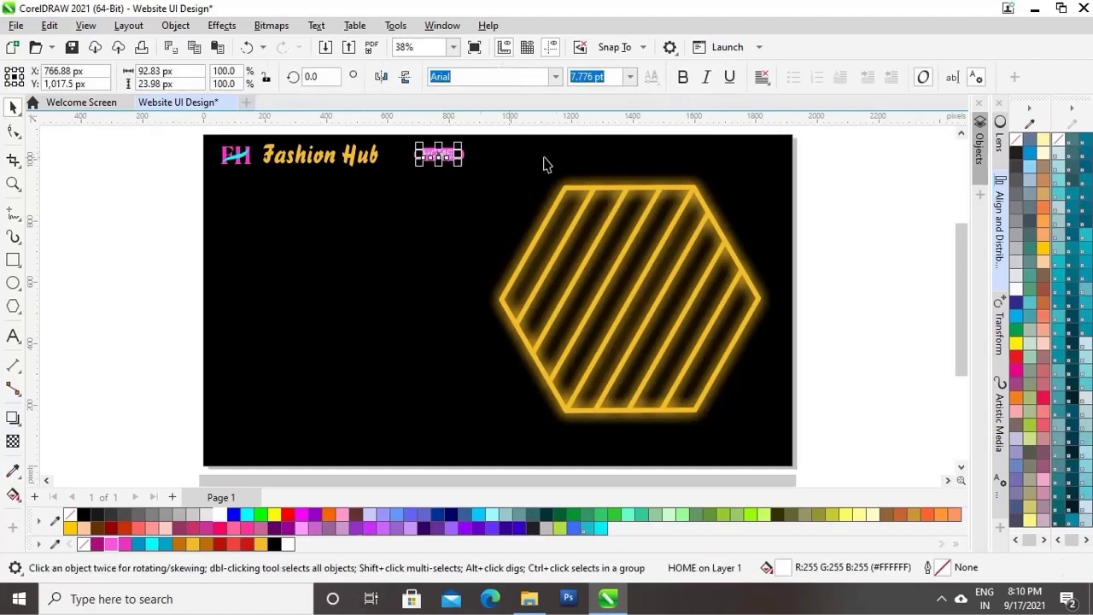
left_click(831, 185)
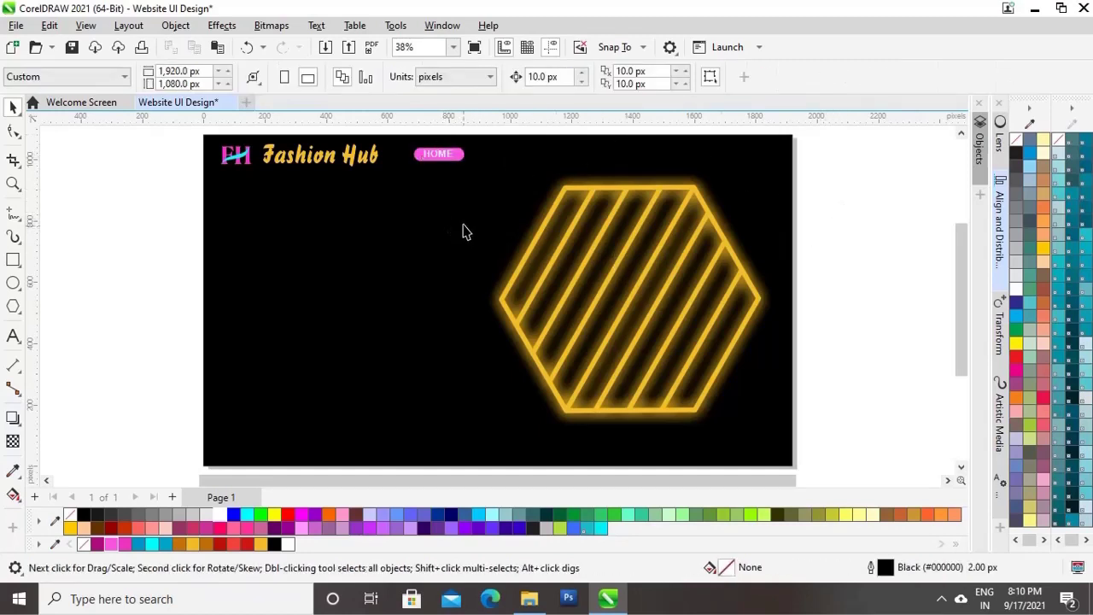
Step: Centre the HOME text and the pink pill on each other both horizontally and vertically
key("z")
left_click_drag(404, 133, 504, 188)
double_click(451, 275)
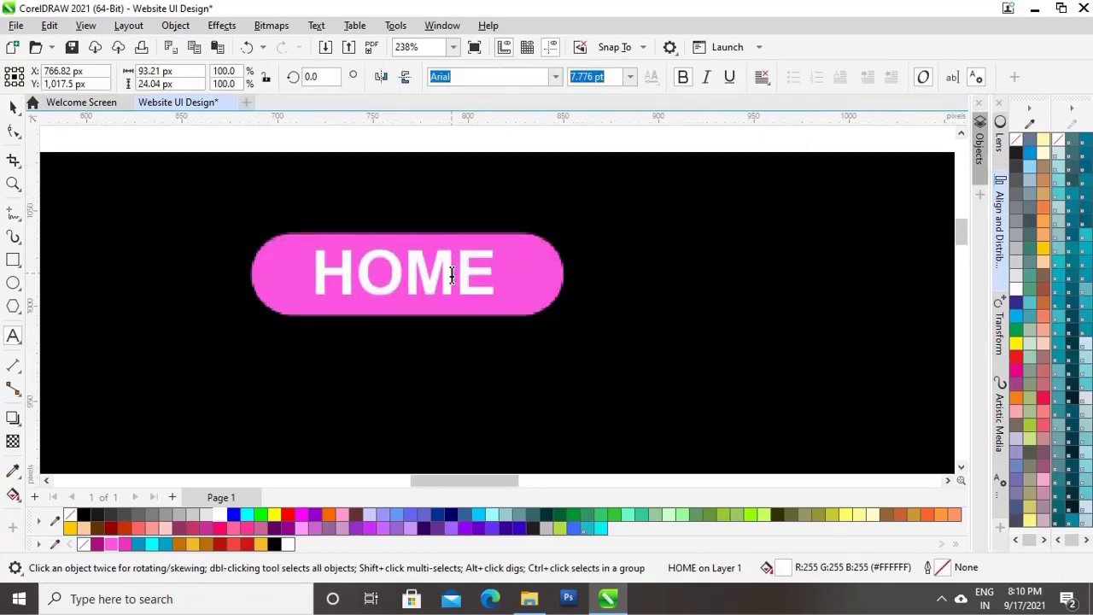
left_click(13, 106)
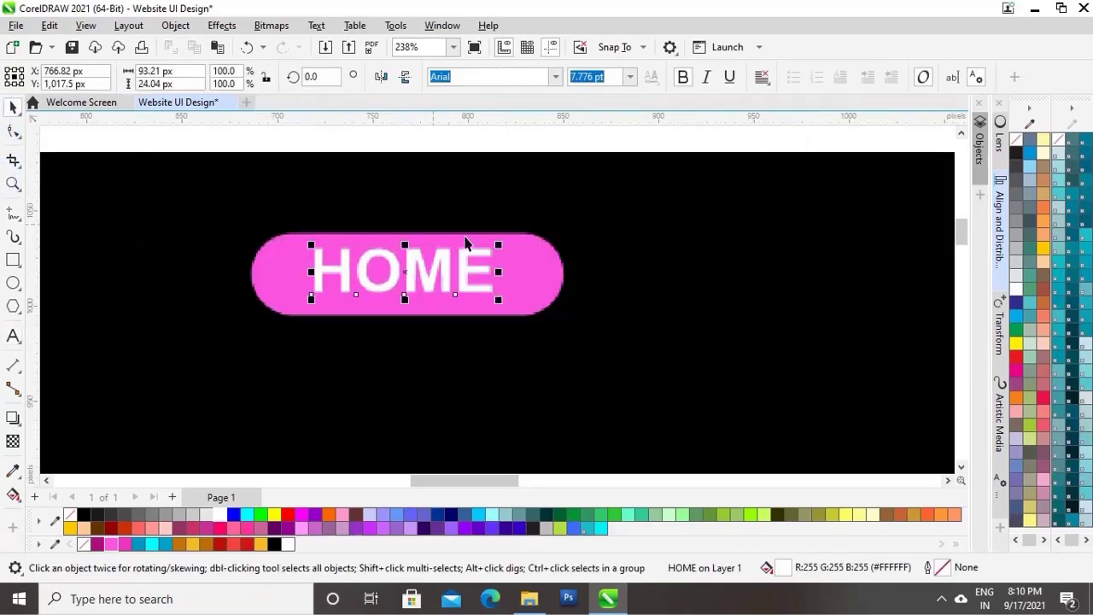
left_click(543, 283, "shift")
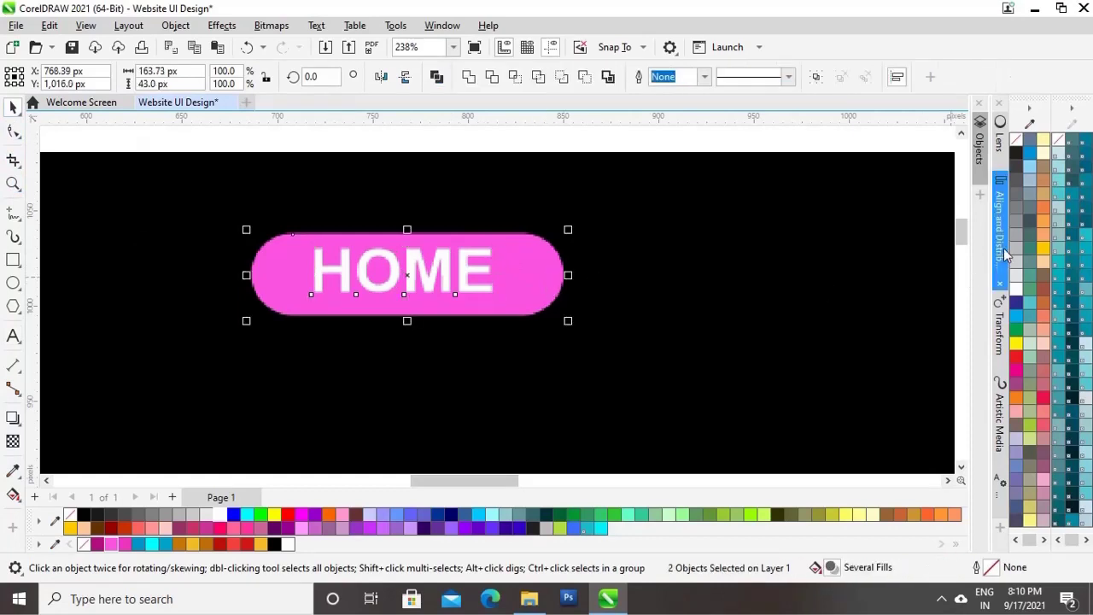
left_click(1001, 254)
left_click(794, 148)
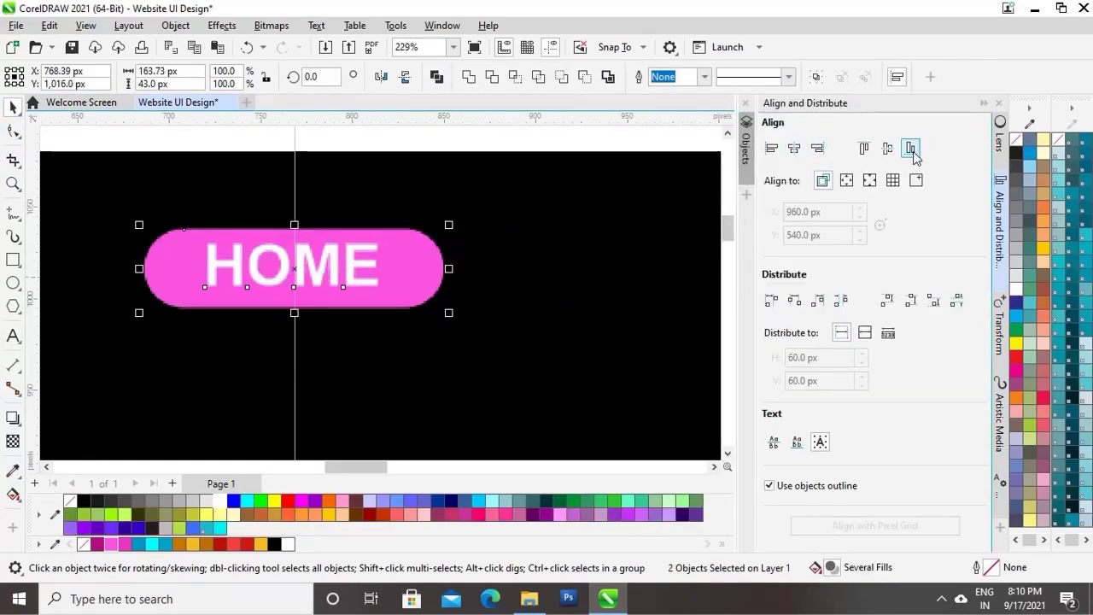
left_click(888, 149)
left_click(984, 103)
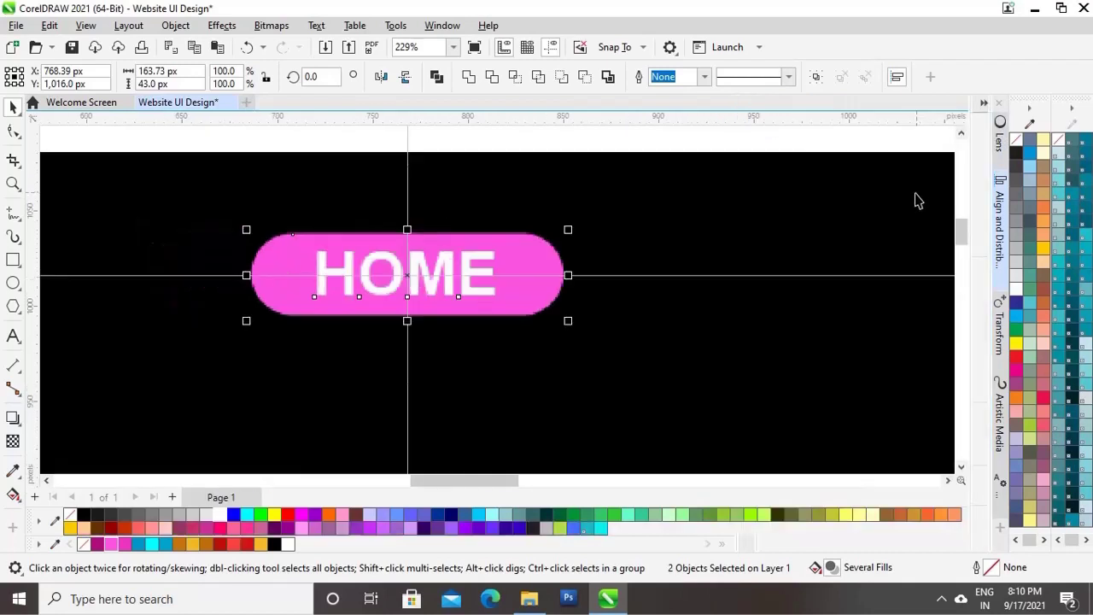
key("shift+F4")
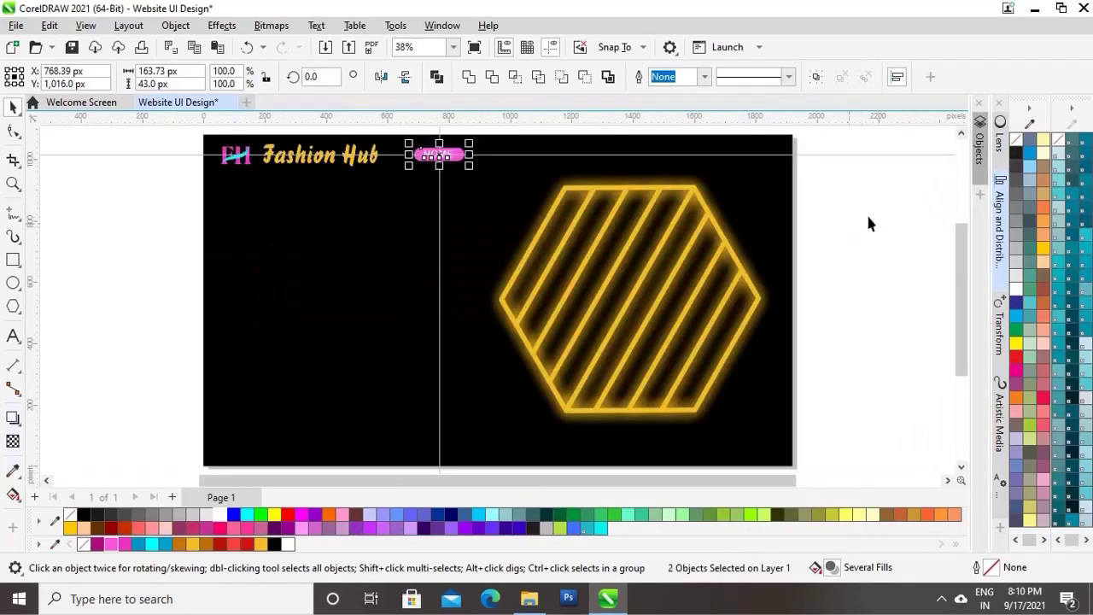
key("Escape")
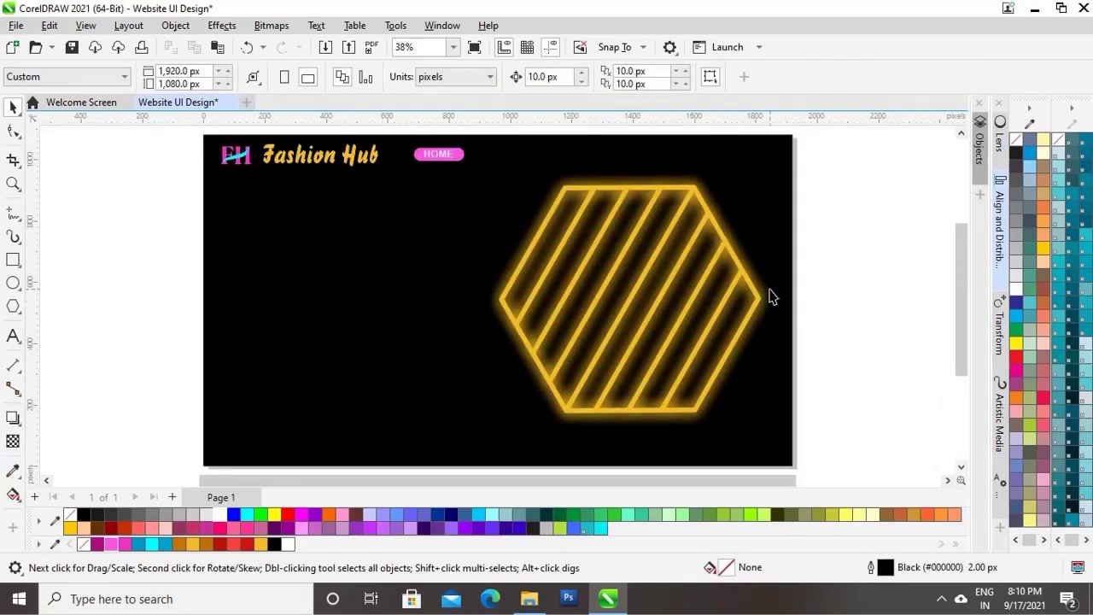
Step: Place a copy of the HOME text to the right of the pink button and change its wording to "PRODUCT"
left_click(439, 155)
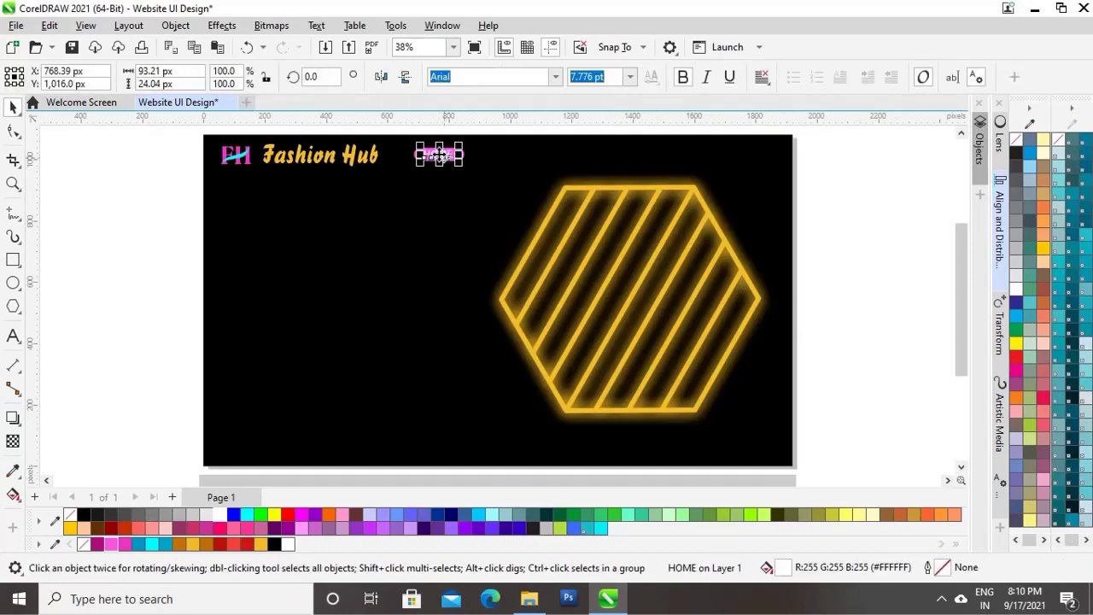
left_click_drag(438, 156, 506, 157)
right_click(507, 157)
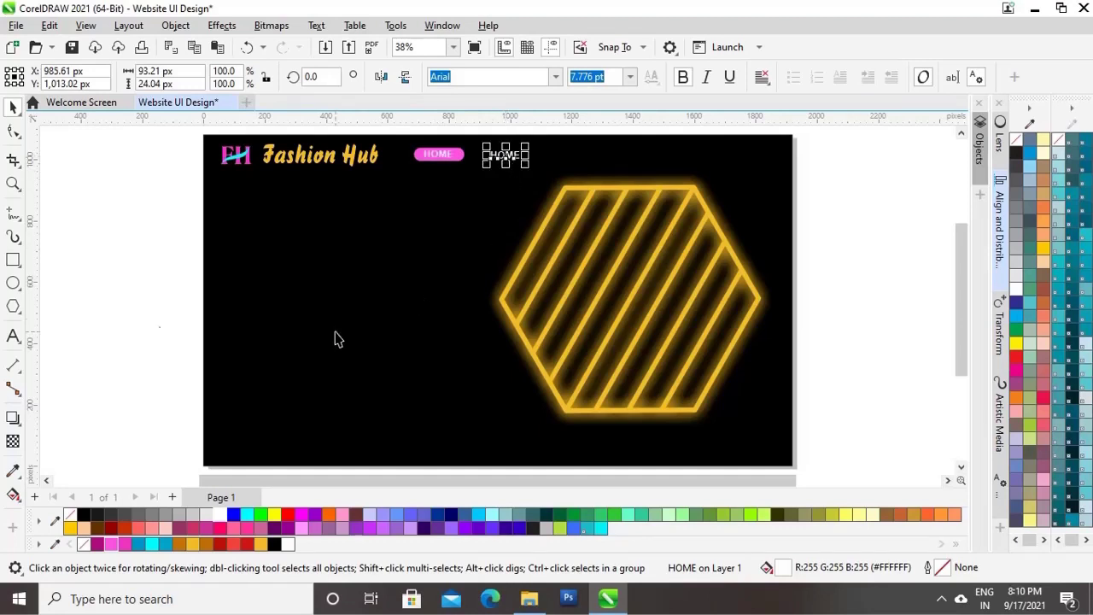
left_click(13, 336)
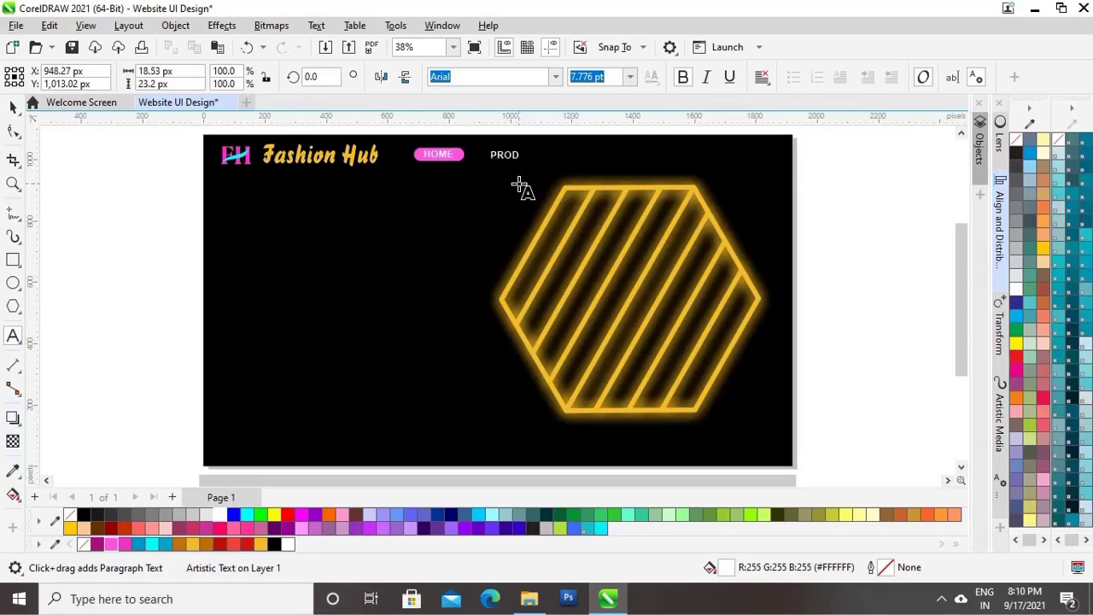
type("T")
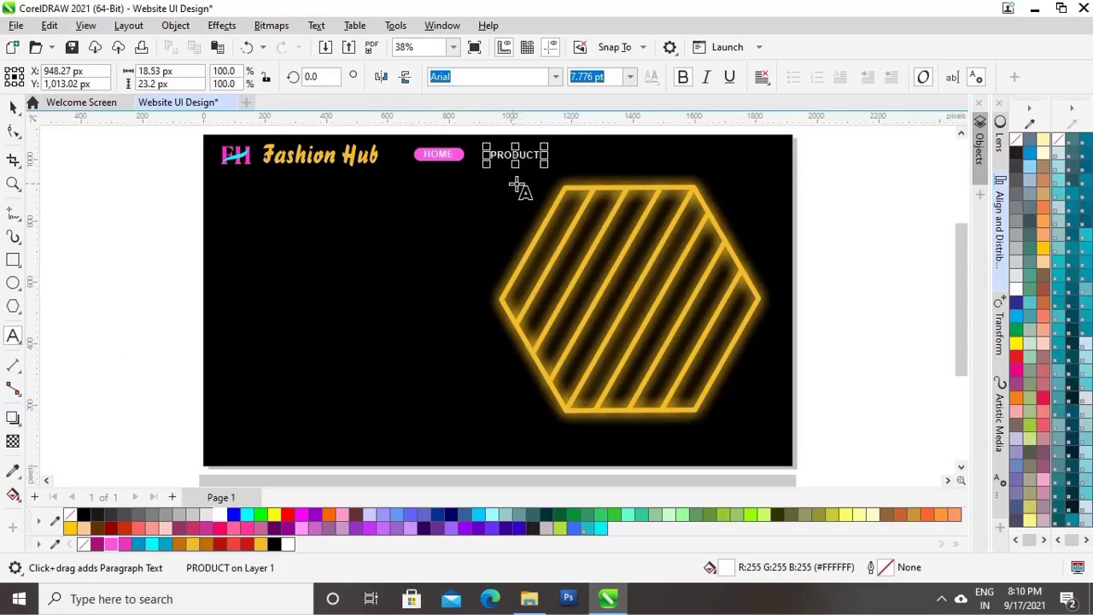
left_click(12, 109)
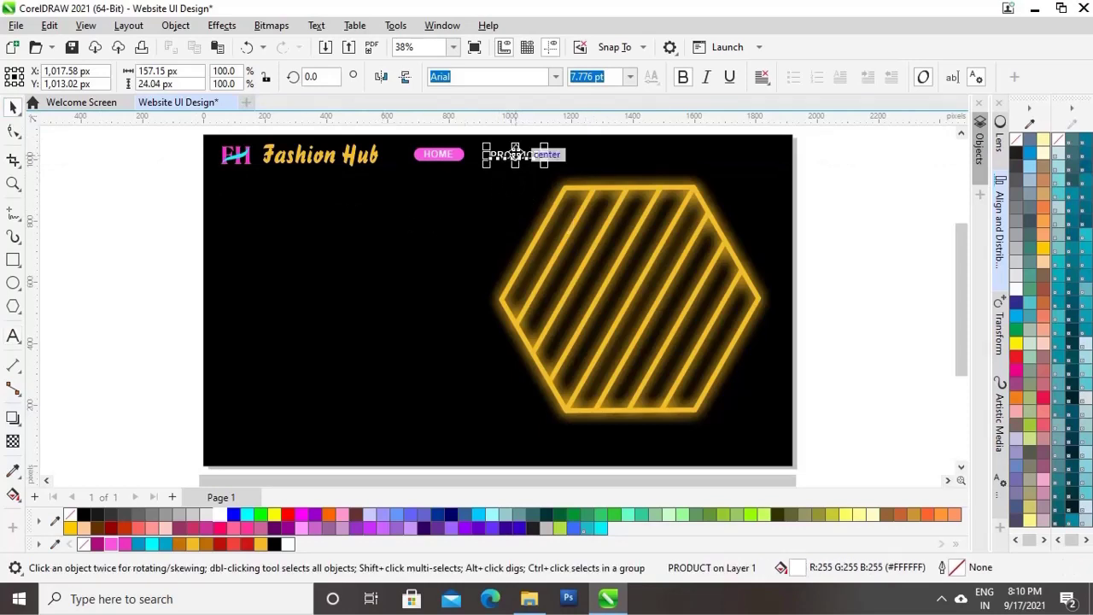
Step: Place a copy of the PRODUCT label to its right in the header and change its wording to "SERVICES"
left_click_drag(518, 166, 587, 158)
right_click(587, 157)
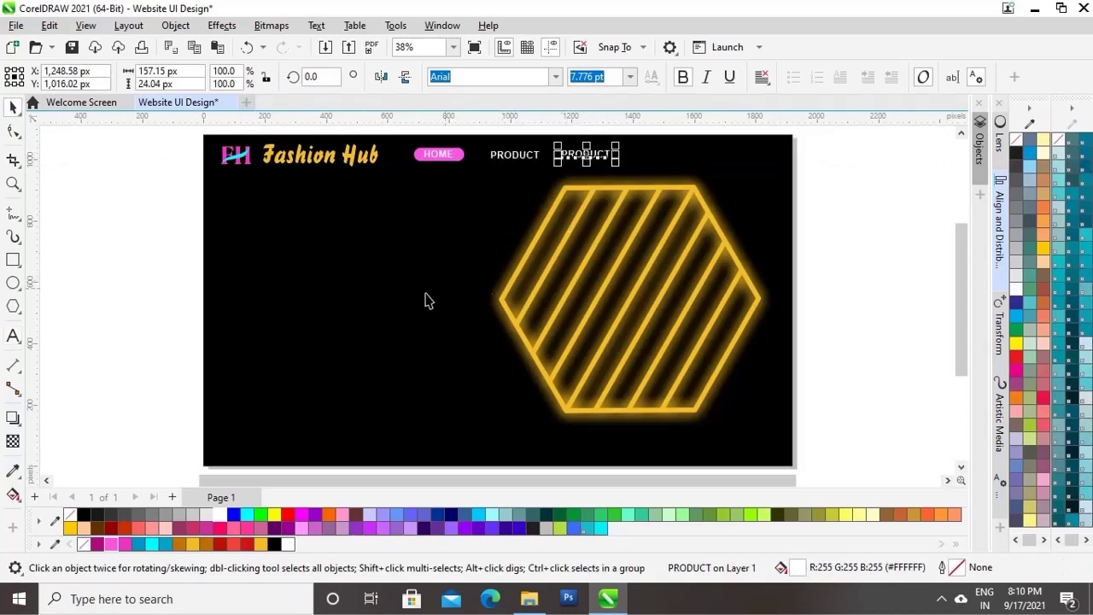
left_click(13, 337)
key("BackSpace")
key("BackSpace")
key("BackSpace")
key("BackSpace")
key("BackSpace")
key("BackSpace")
key("BackSpace")
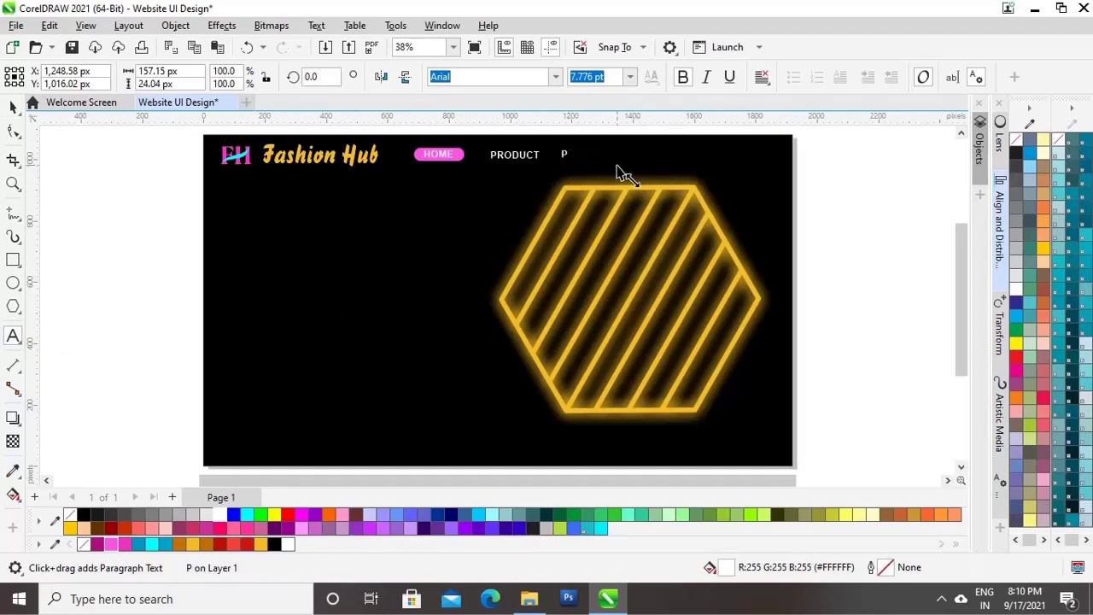
type("SERVI")
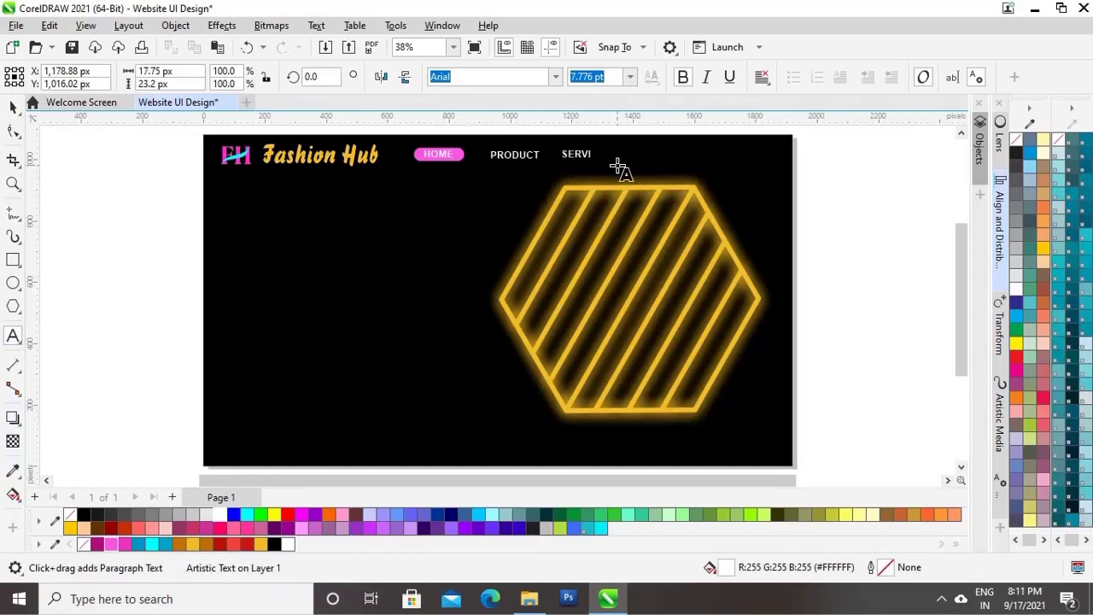
type("CES")
key("ctrl+space")
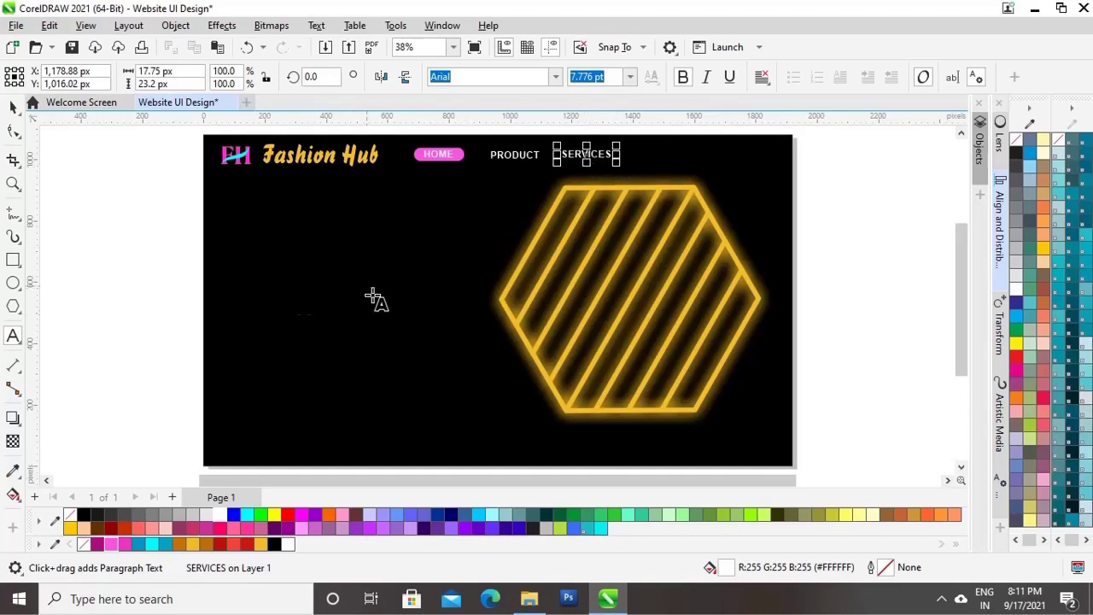
Step: Place a copy of the SERVICES label to its right in the header and change its wording to "GALLERY"
left_click_drag(586, 159, 661, 161)
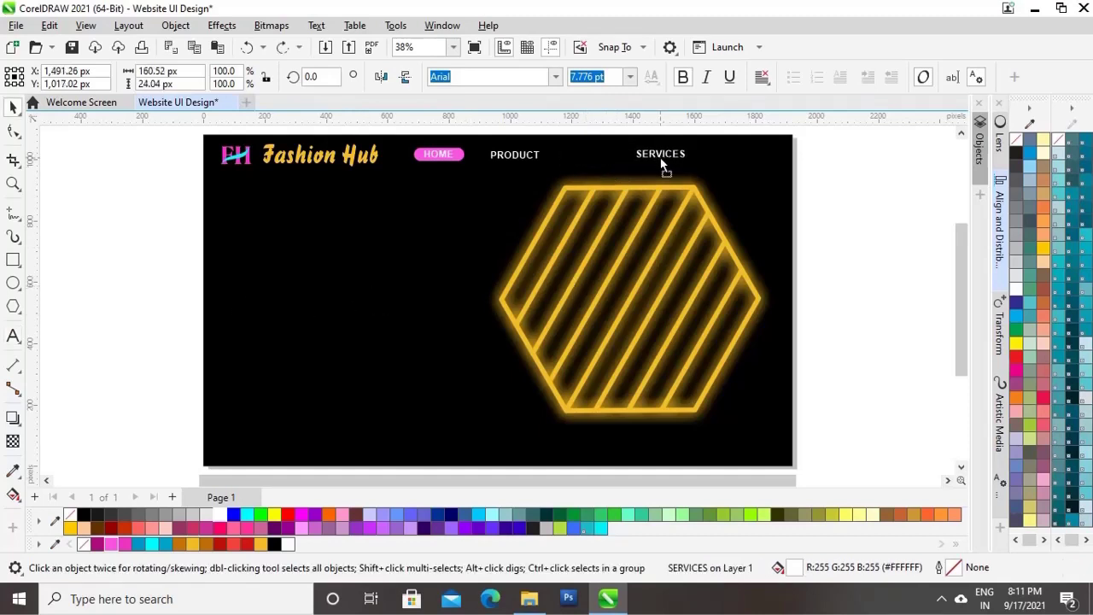
right_click(661, 161)
left_click(12, 336)
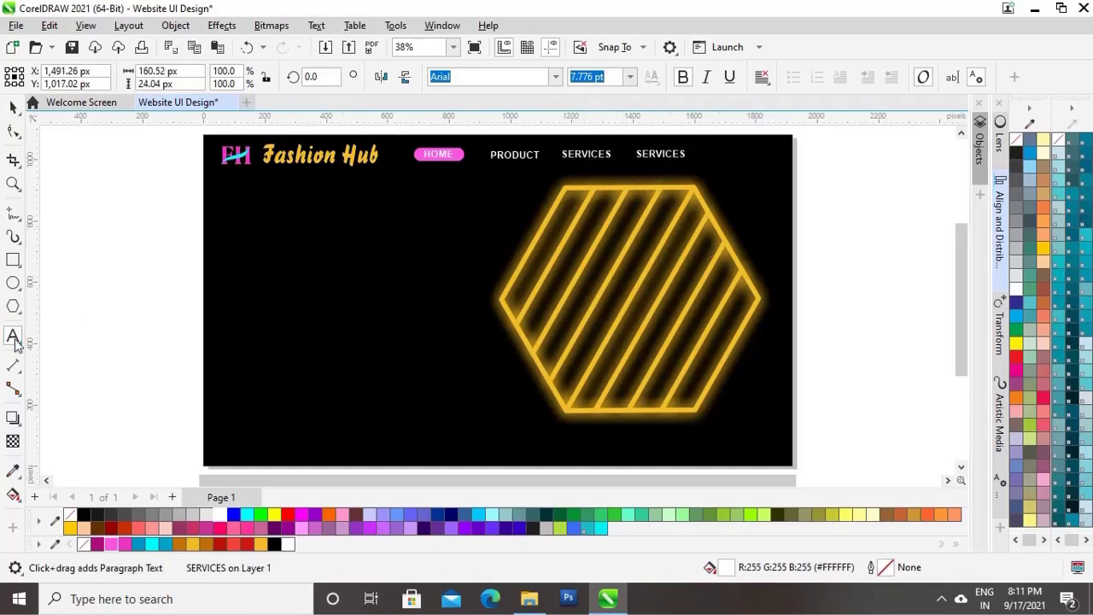
key("BackSpace")
key("BackSpace")
key("BackSpace")
key("BackSpace")
key("BackSpace")
key("BackSpace")
key("BackSpace")
key("BackSpace")
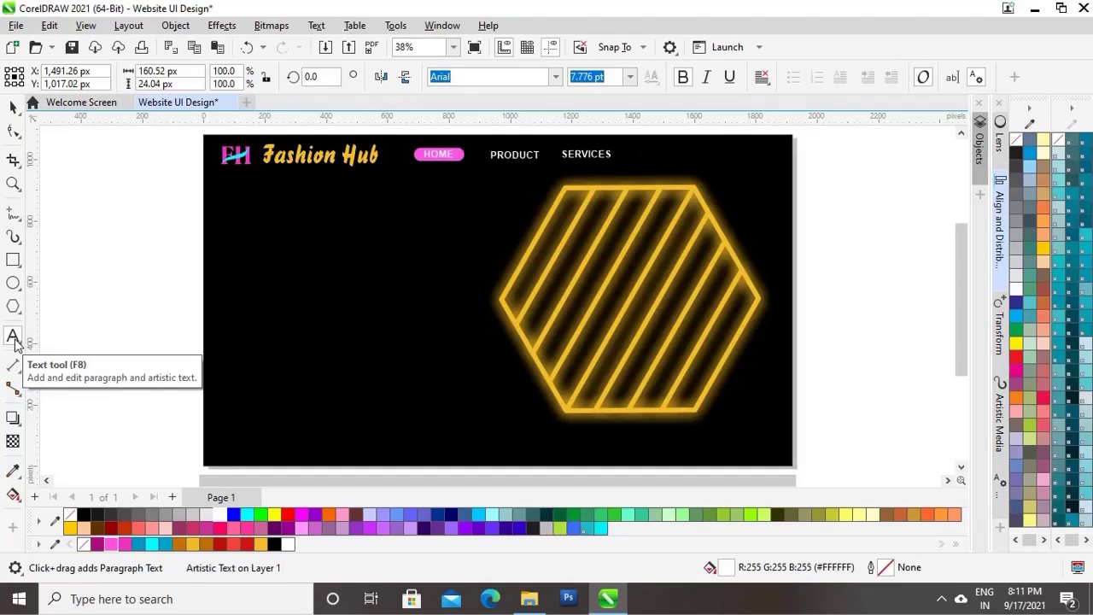
type("GALLERY")
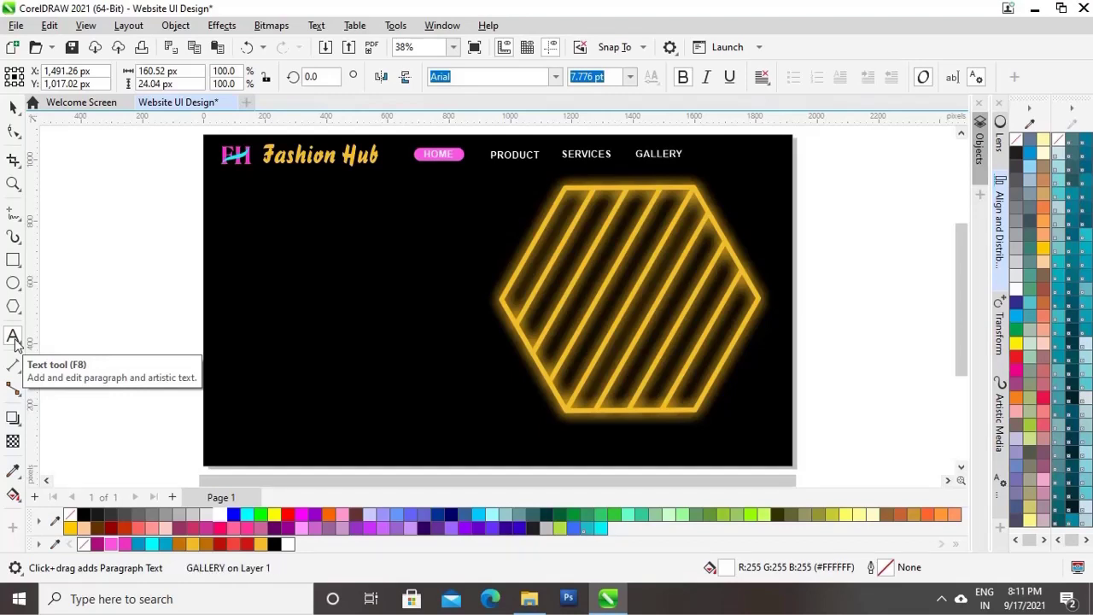
left_click(12, 109)
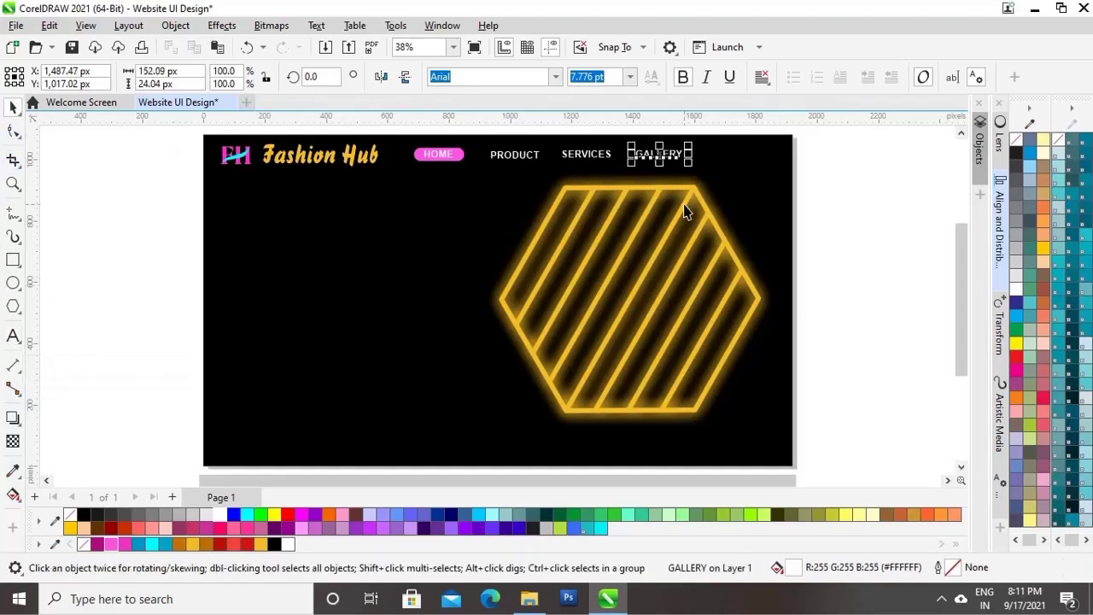
Step: Copy the GALLERY label to its right, change the wording to "BLOG", and move it closer to and level with GALLERY
left_click_drag(664, 163, 750, 164)
right_click(743, 155)
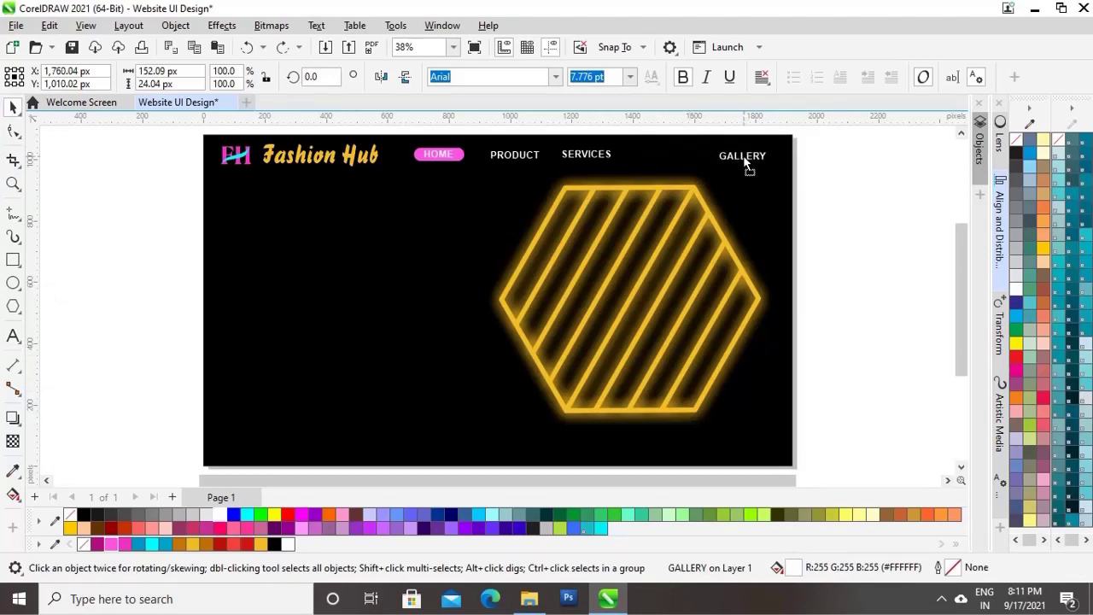
left_click(13, 336)
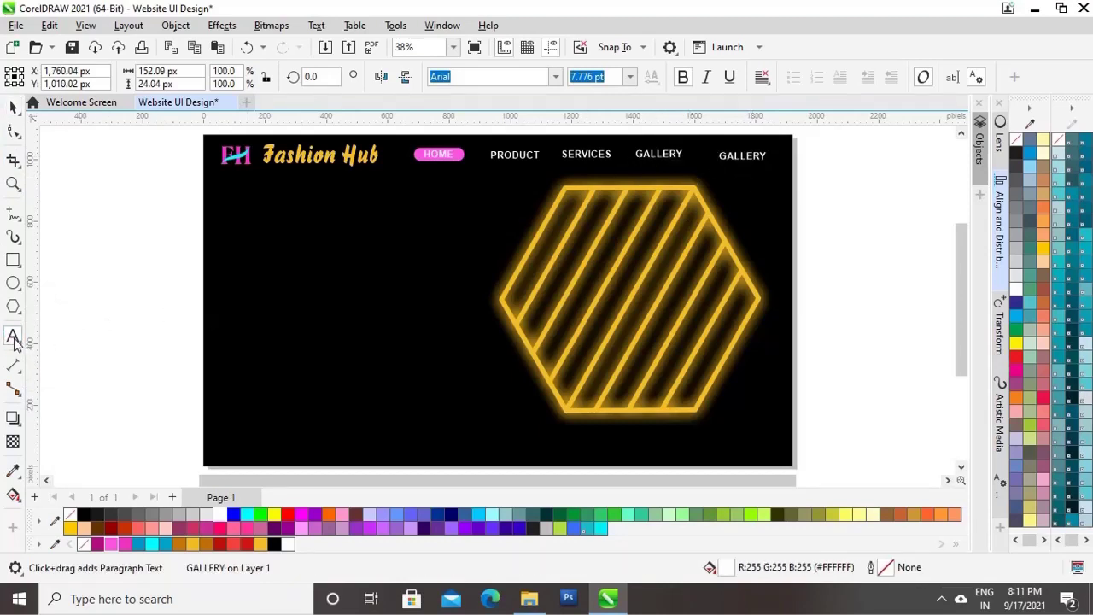
left_click(733, 159)
key("BackSpace")
key("BackSpace")
key("BackSpace")
key("BackSpace")
key("BackSpace")
key("BackSpace")
key("BackSpace")
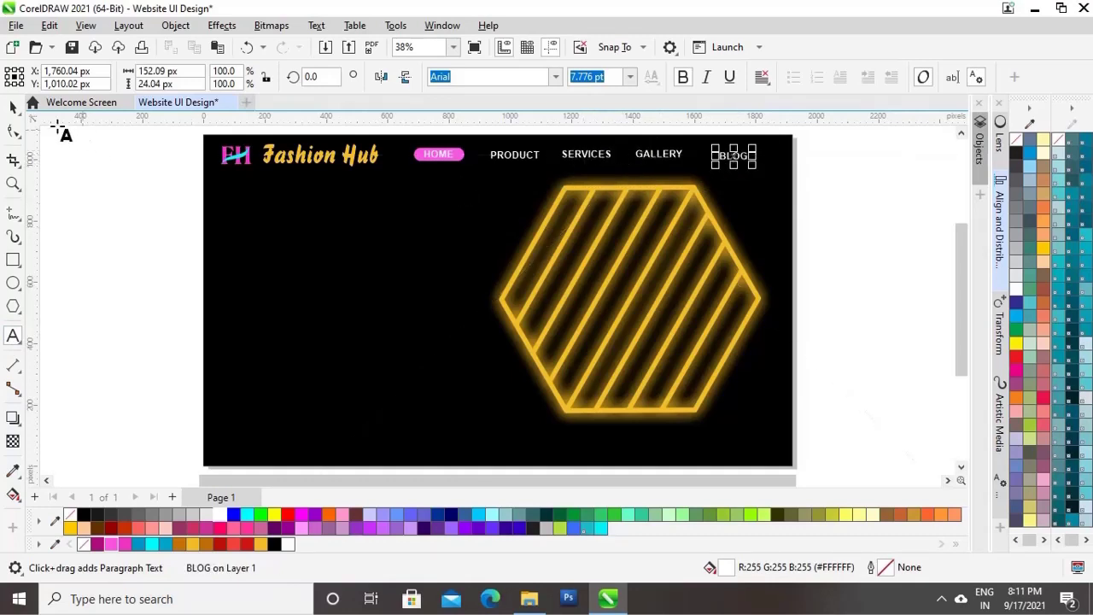
left_click(12, 107)
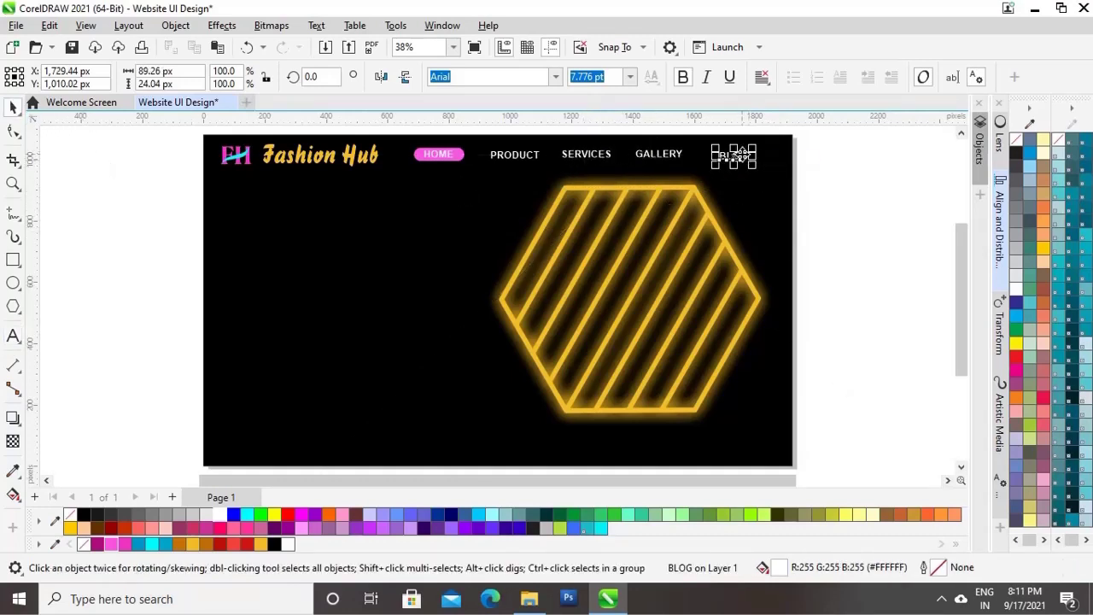
left_click_drag(742, 155, 722, 157)
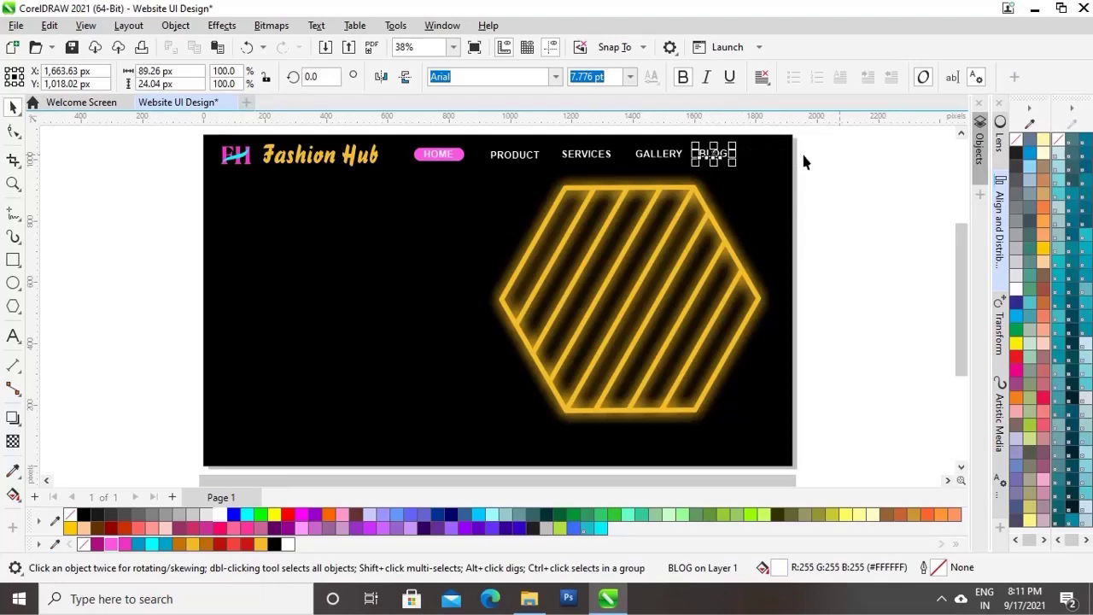
Step: Align the PRODUCT, SERVICES, GALLERY and BLOG labels along their bottoms and distribute them evenly by their left edges
left_click_drag(844, 139, 484, 194)
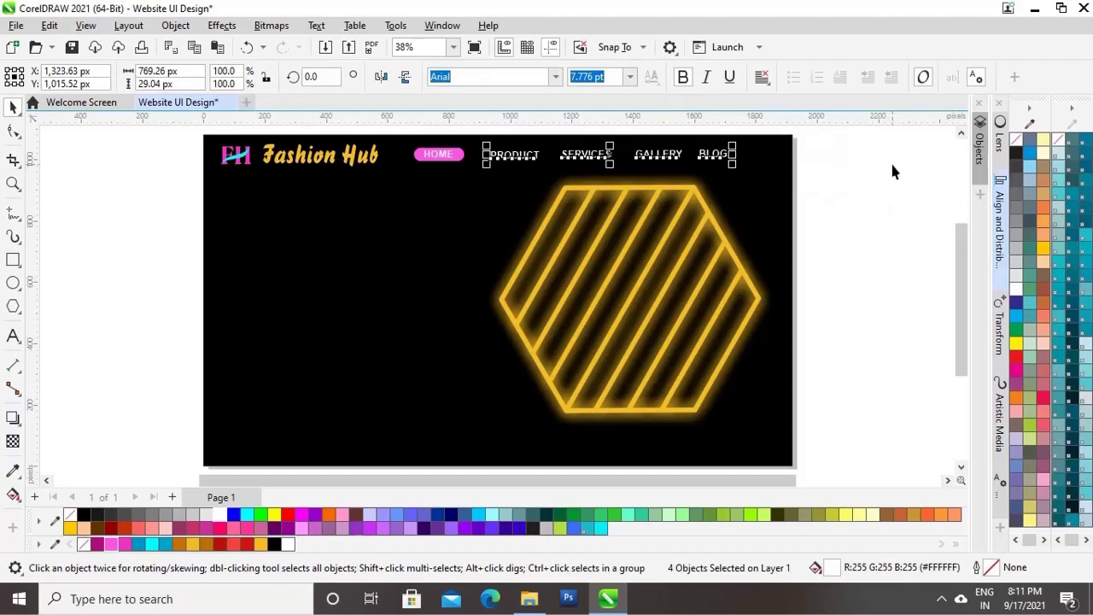
left_click(1001, 234)
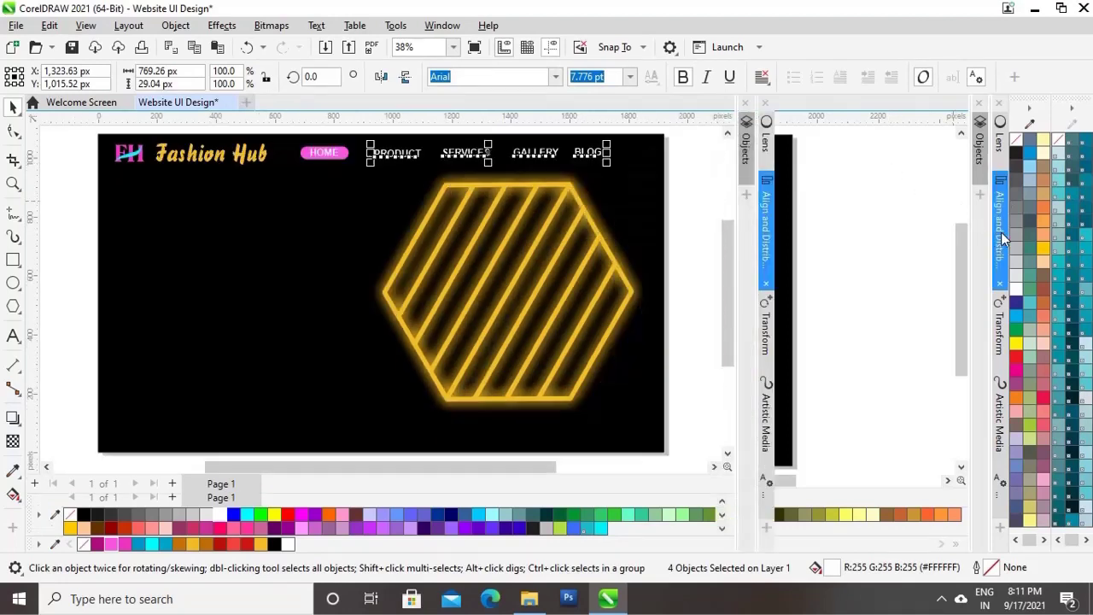
left_click(888, 150)
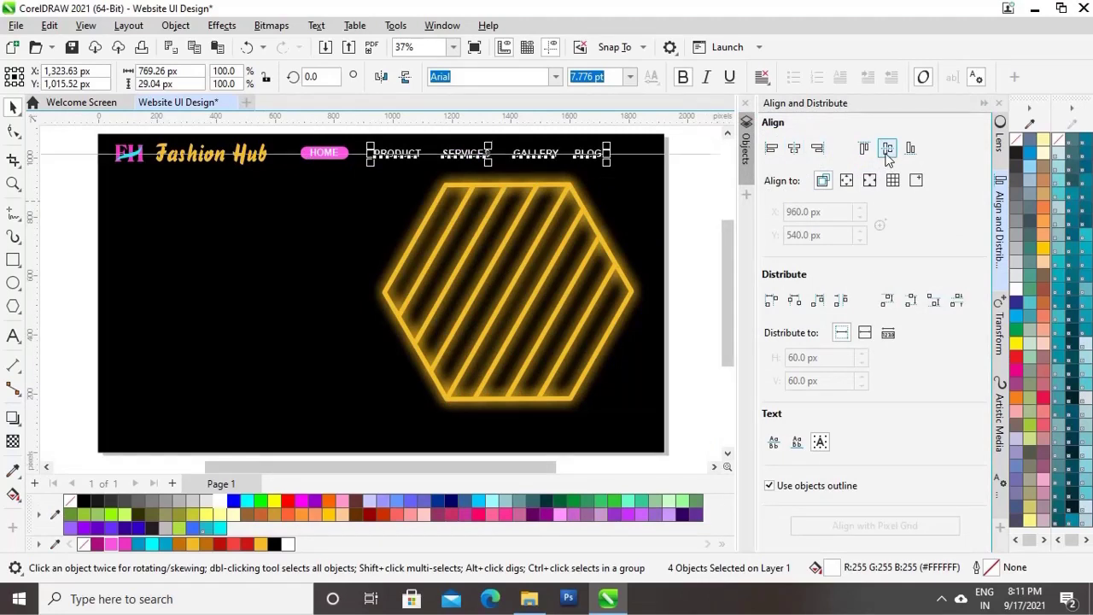
left_click(910, 150)
left_click(771, 301)
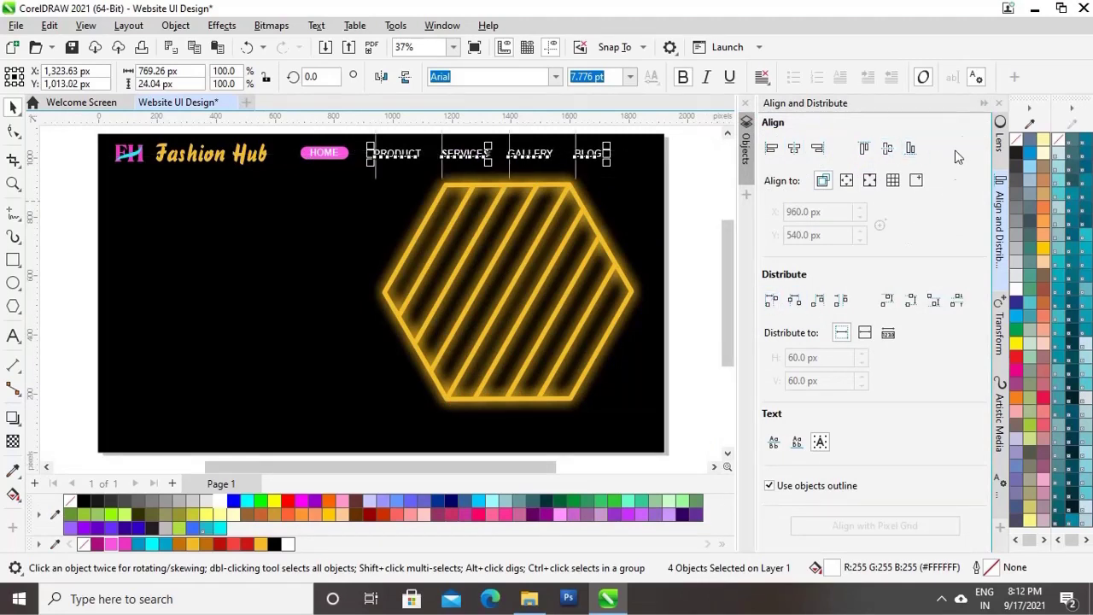
left_click(983, 103)
left_click(851, 181)
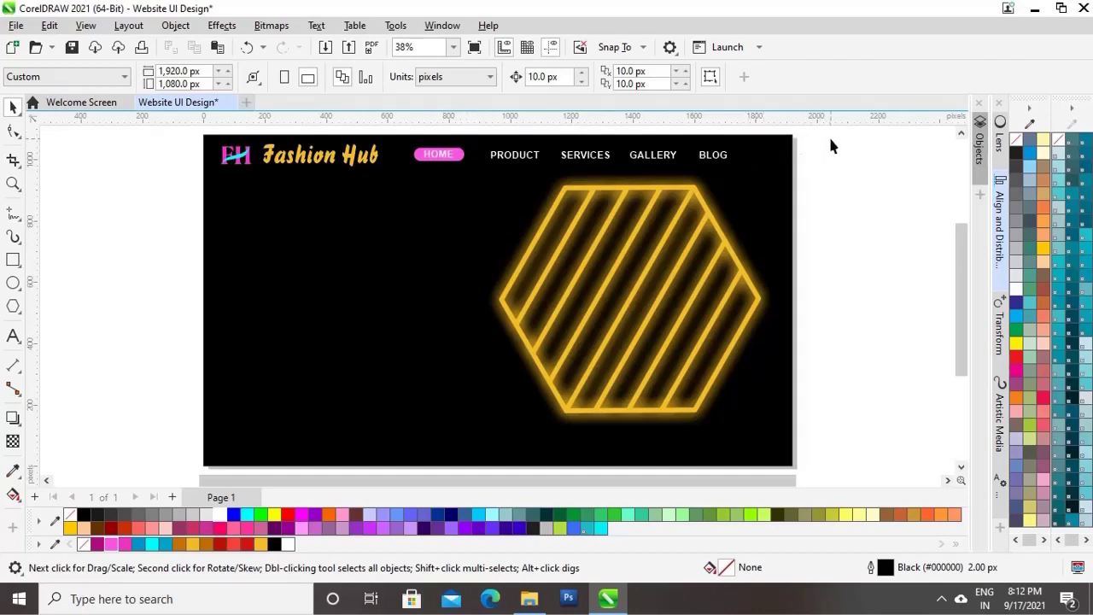
Step: Nudge the PRODUCT, SERVICES, GALLERY and BLOG labels together slightly left, closer to the HOME button
left_click_drag(830, 141, 494, 188)
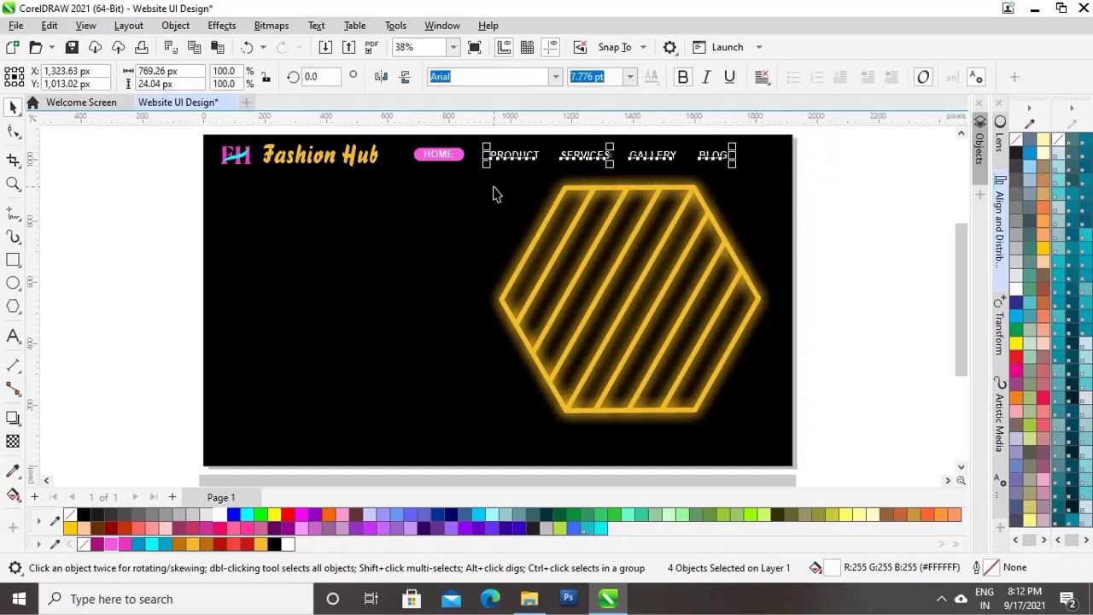
key("Left")
key("Left")
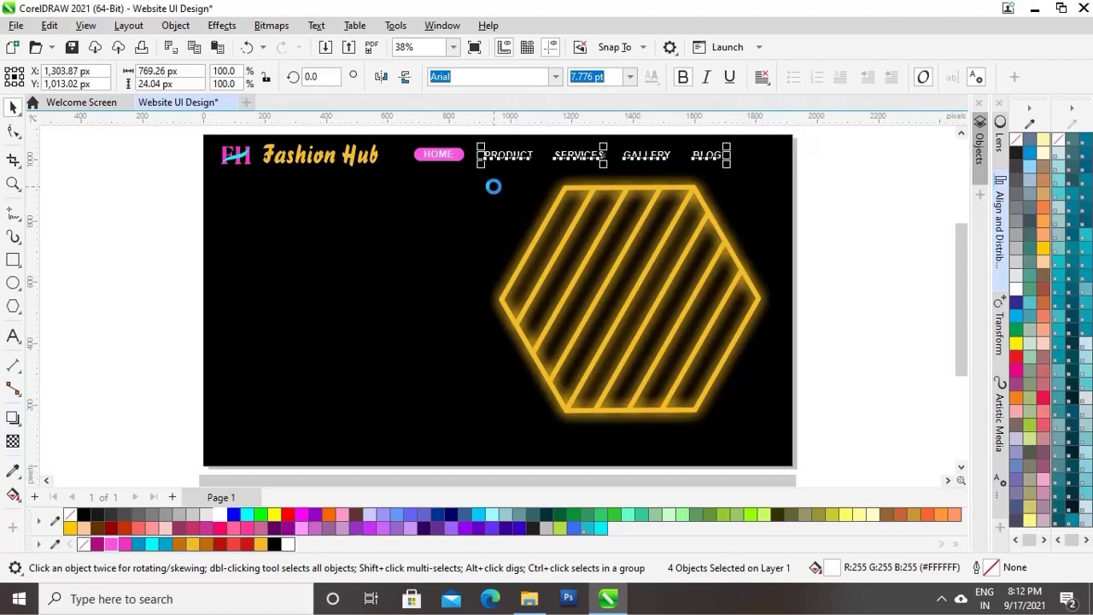
left_click(860, 190)
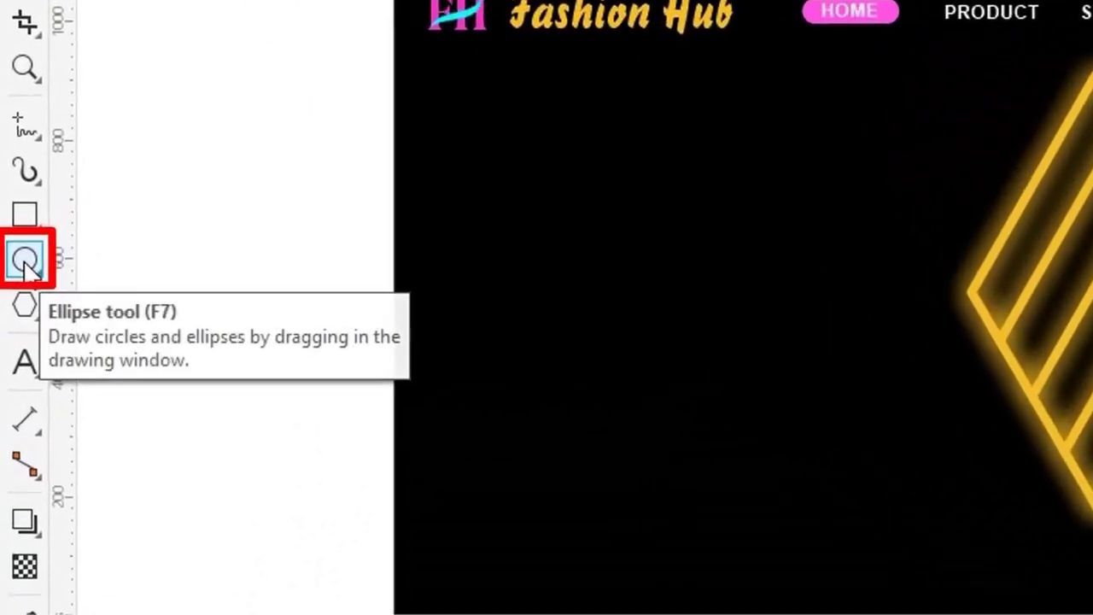
Step: Draw a circle about 78 px wide on the empty area right of the page and add a concentric copy about 53 px wide
left_click(26, 260)
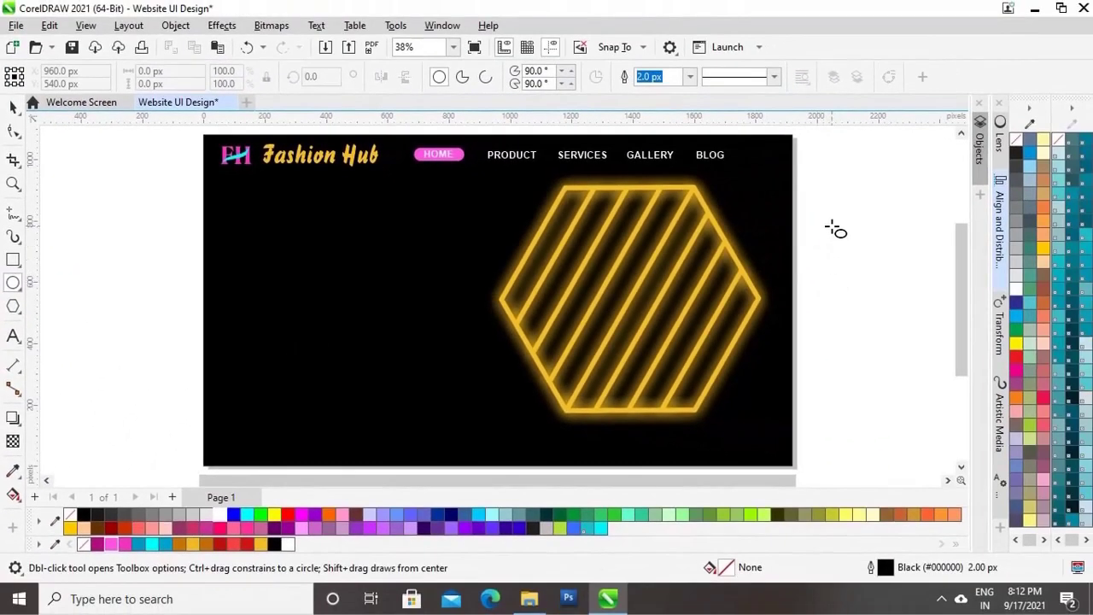
left_click_drag(831, 226, 856, 249)
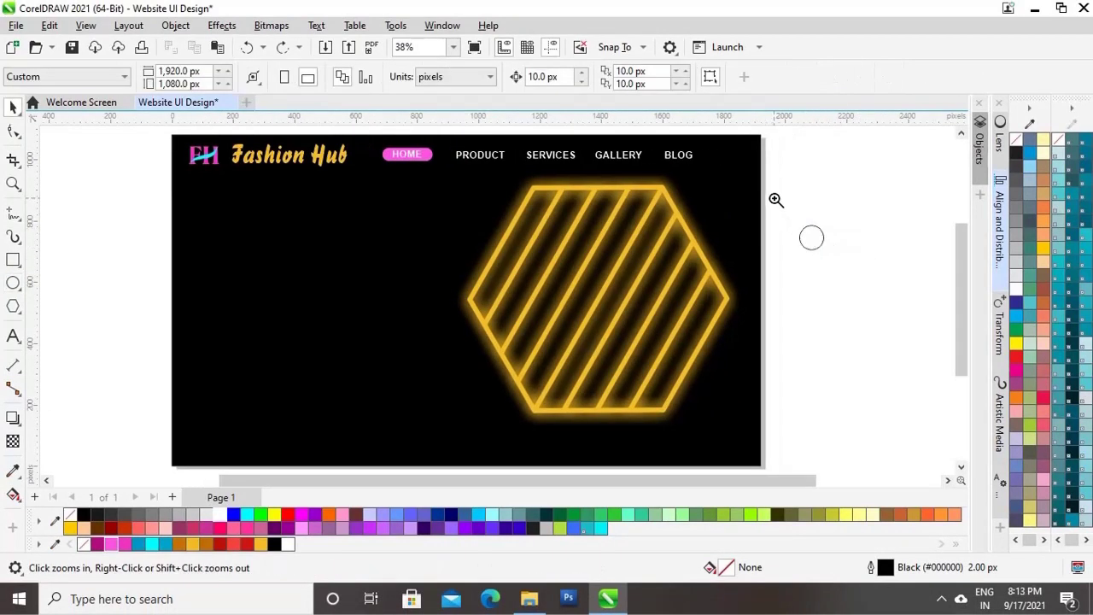
left_click_drag(731, 188, 931, 382)
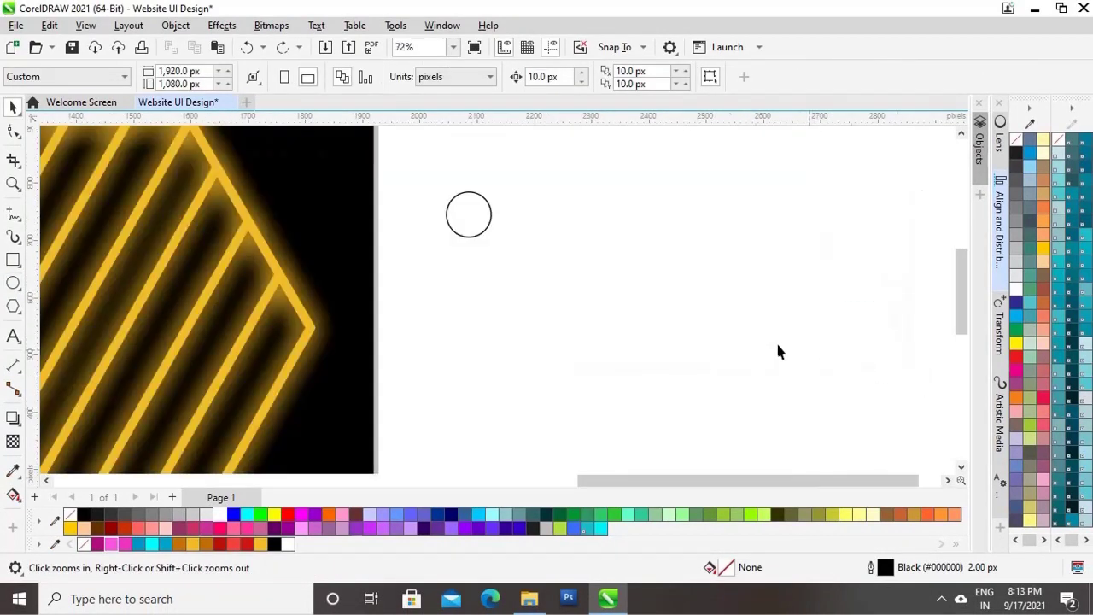
left_click(483, 232)
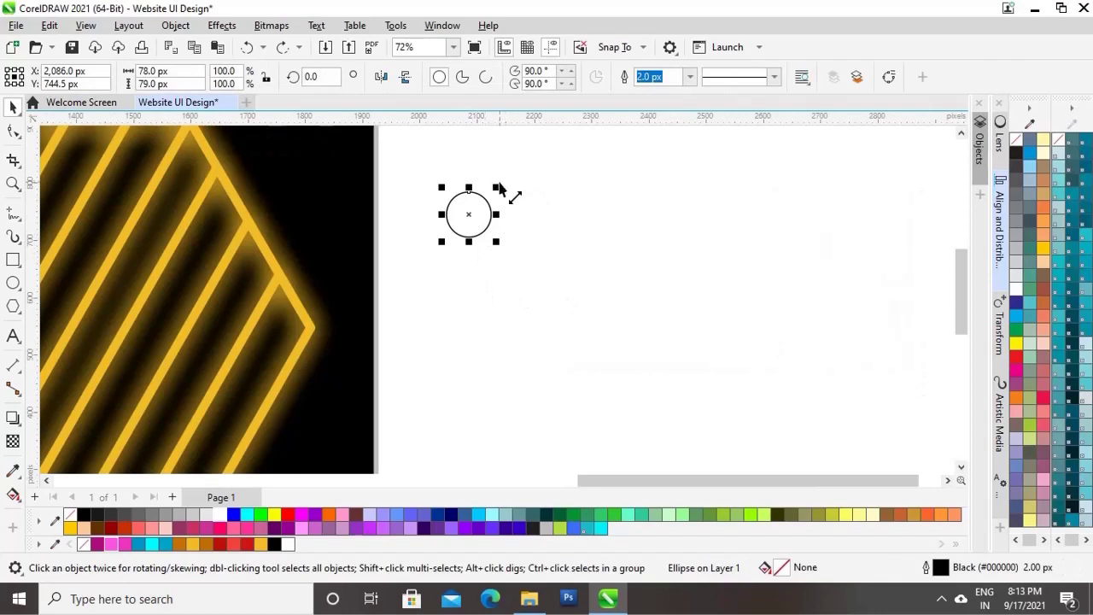
left_click_drag(497, 186, 493, 196)
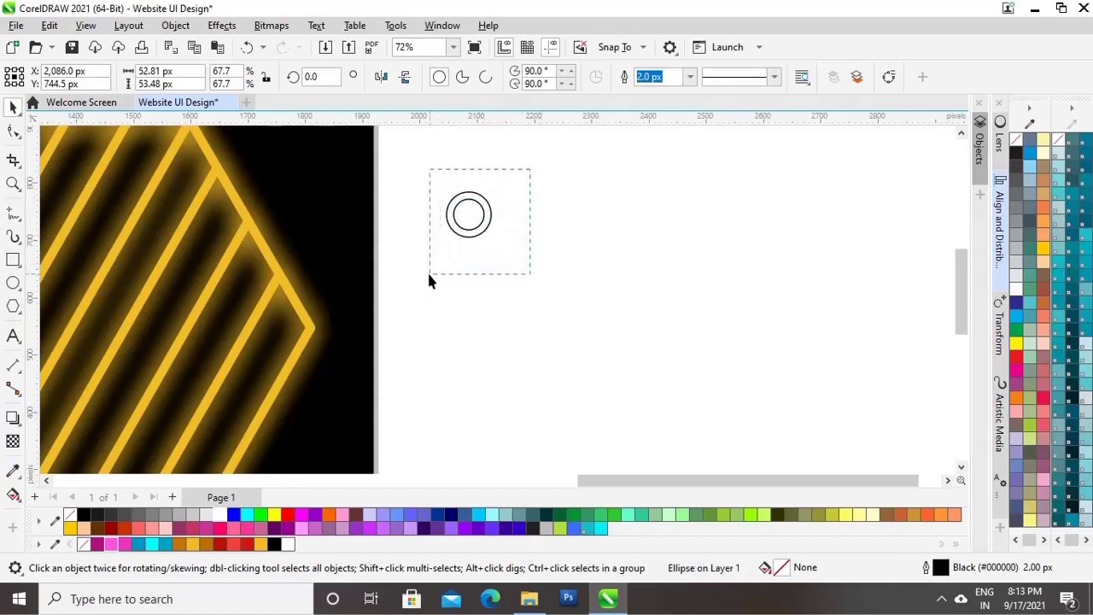
Step: Trim the small circle out of the large one to form a ring, and remove the leftover inner circle
left_click_drag(430, 280, 428, 281)
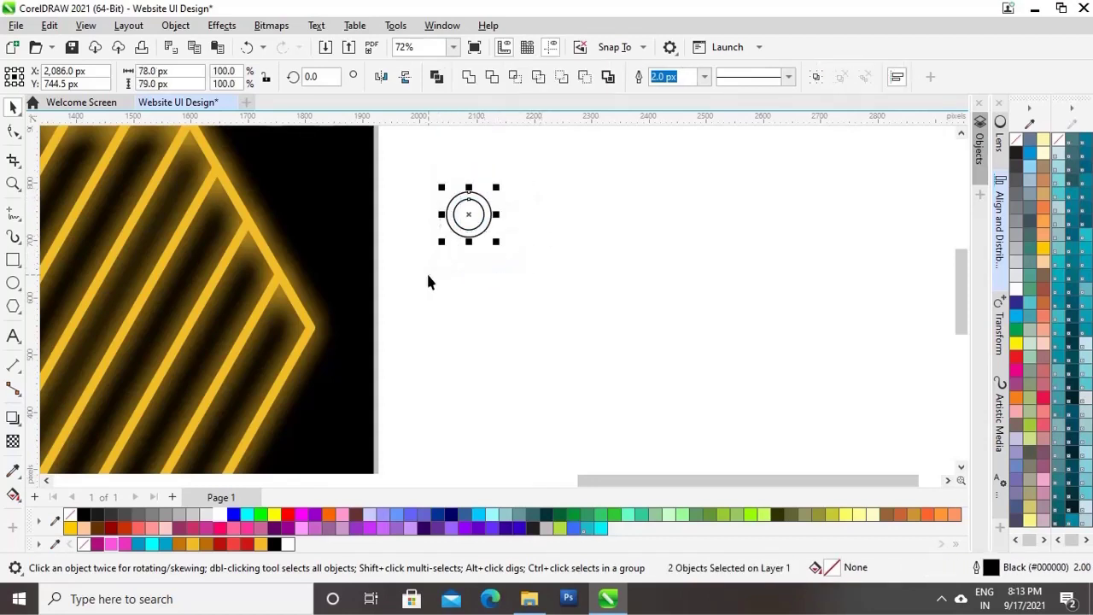
left_click(492, 78)
left_click(503, 231)
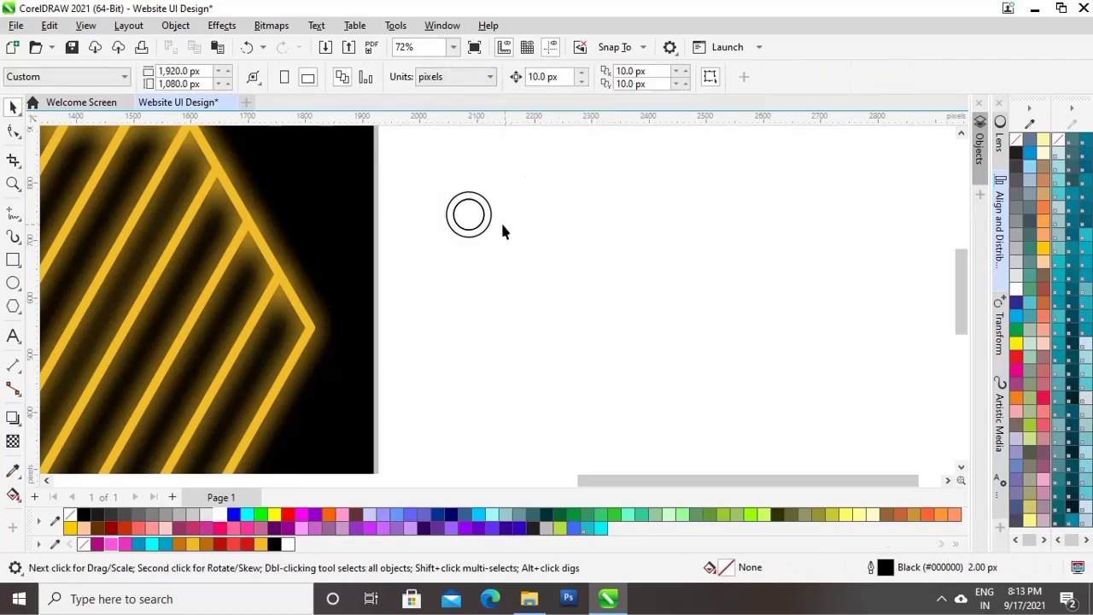
left_click(478, 226)
left_click(480, 234)
left_click(480, 234)
left_click(515, 227)
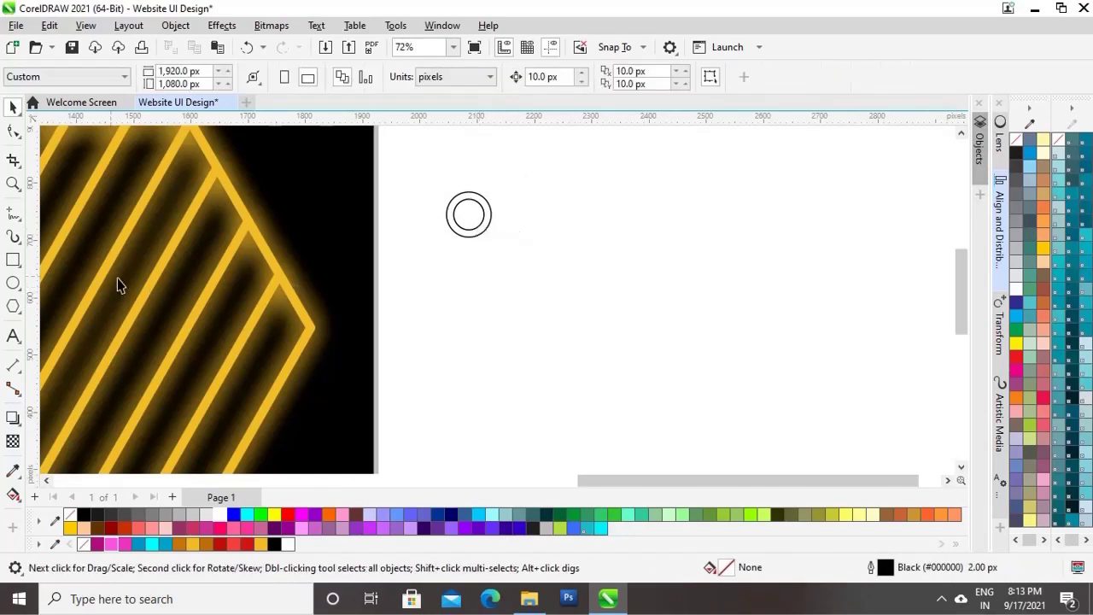
Step: Draw a narrow vertical rectangle about 19 by 81 px as a handle below the ring and center it horizontally with the ring
left_click(13, 261)
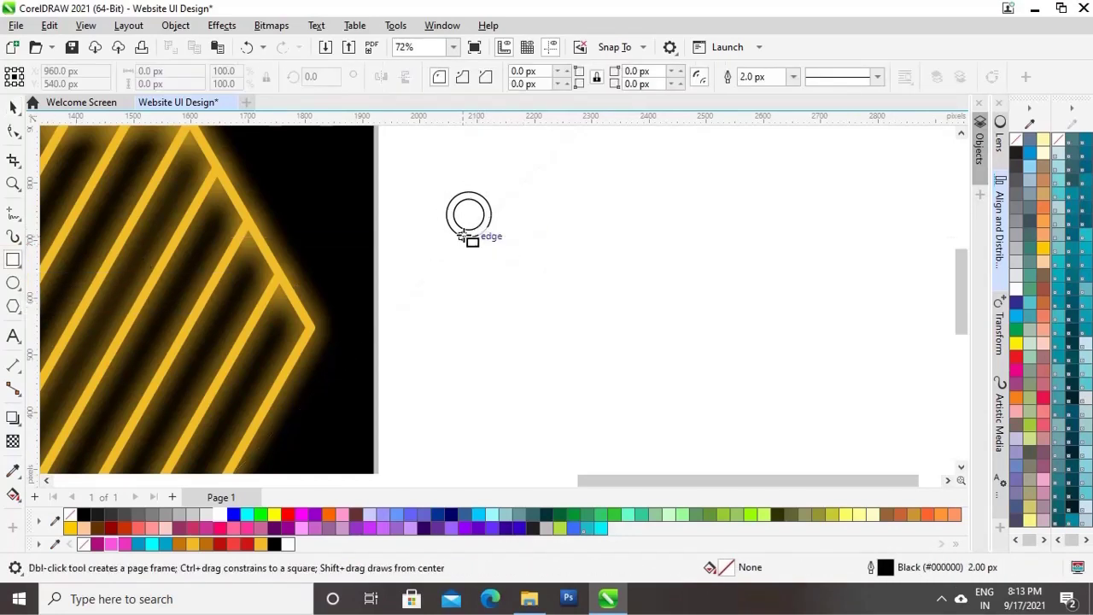
left_click_drag(467, 235, 478, 282)
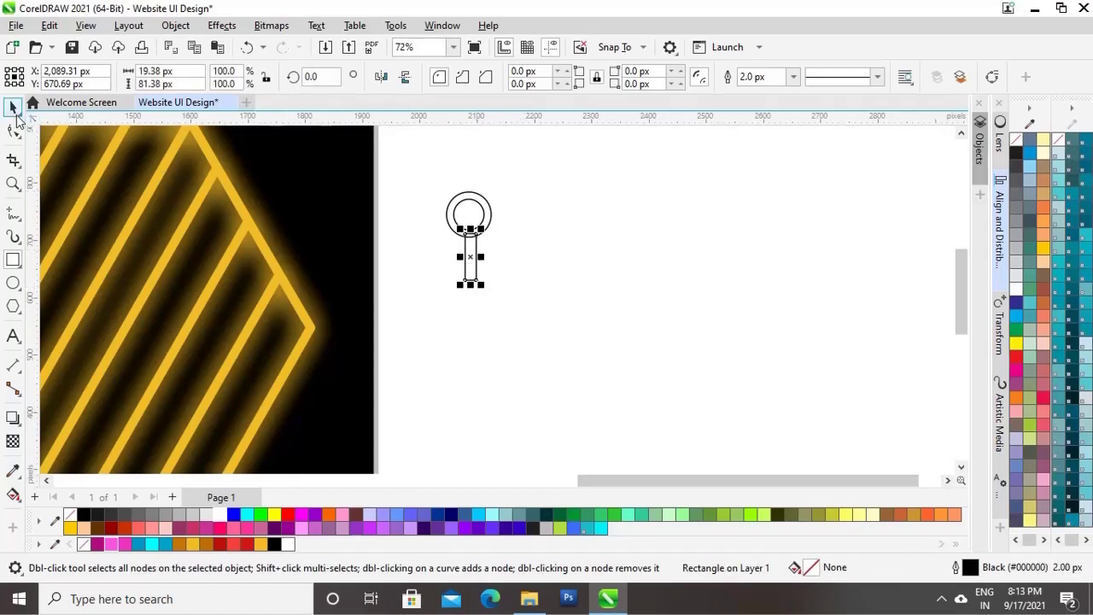
left_click(14, 107)
left_click_drag(537, 170, 436, 290)
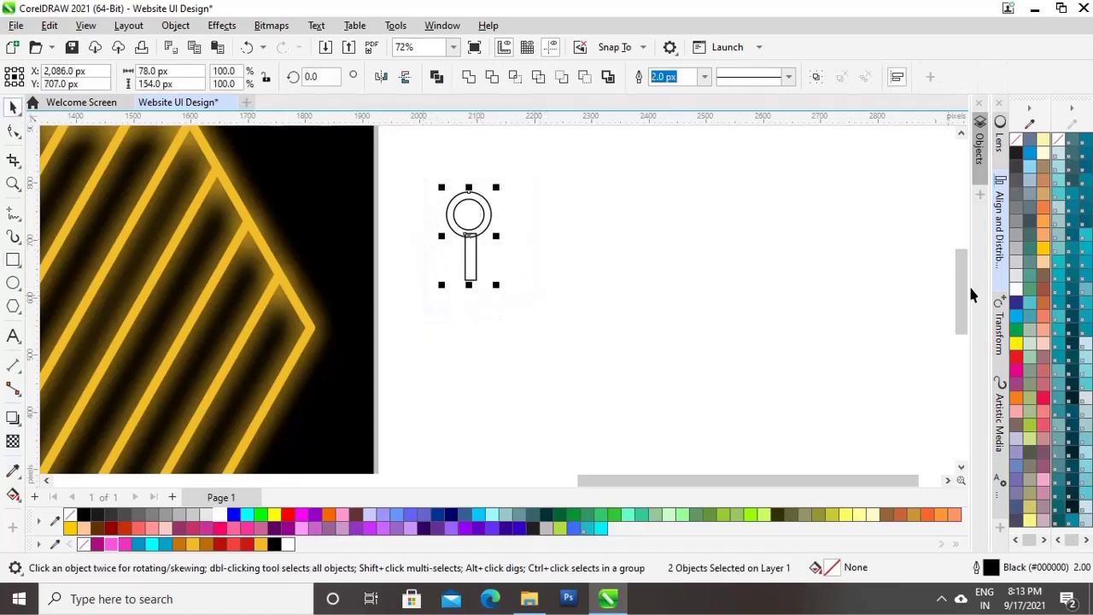
left_click(996, 239)
left_click(795, 150)
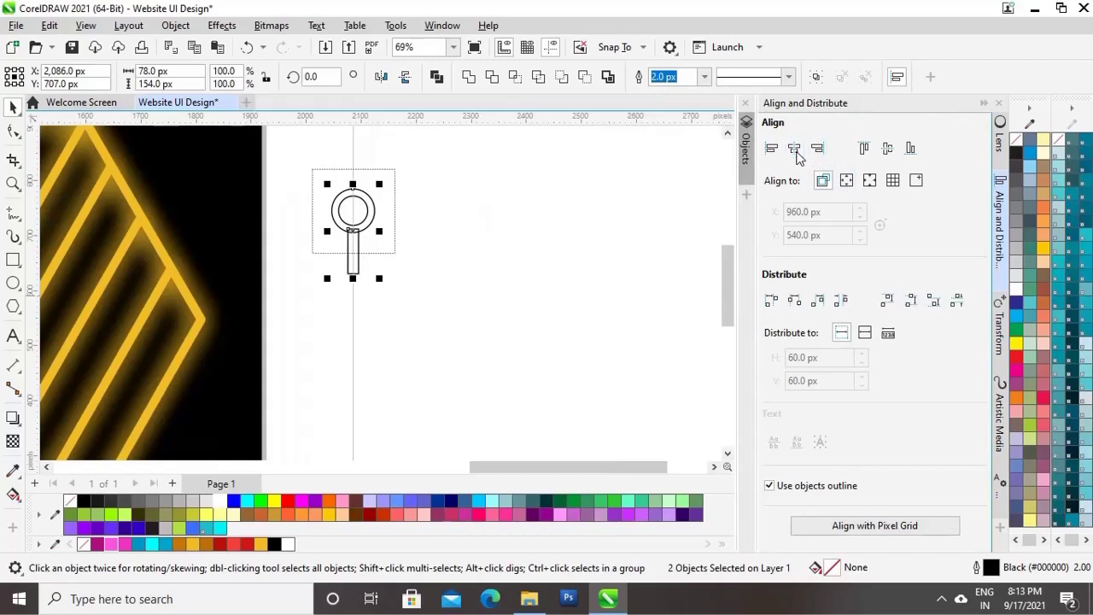
left_click(984, 103)
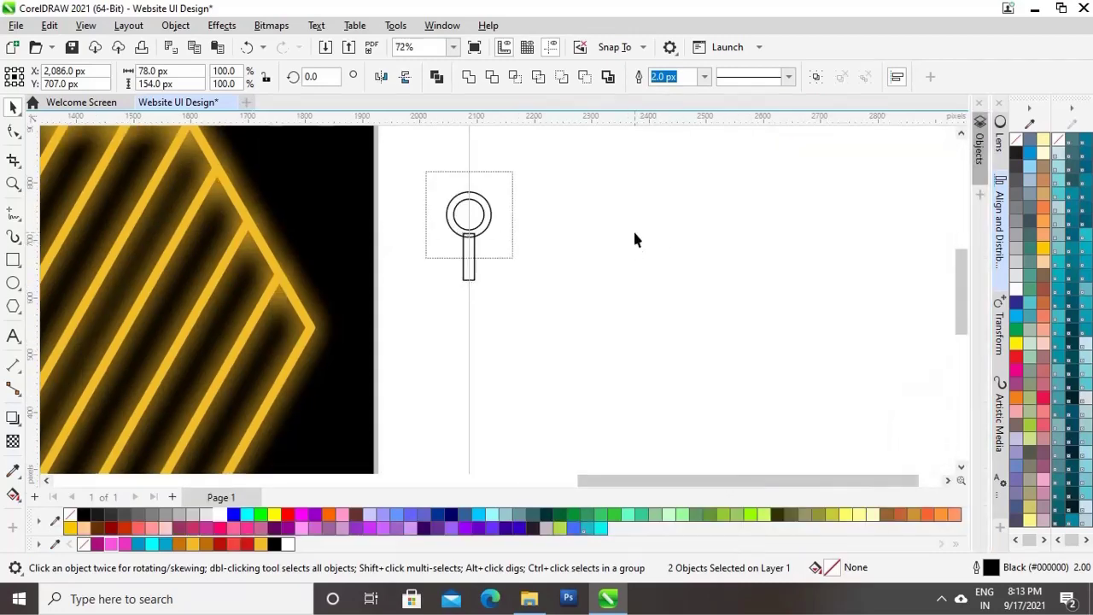
Step: Weld the ring and the rectangular handle into a single magnifier shape
left_click(565, 164)
left_click_drag(410, 329, 410, 329)
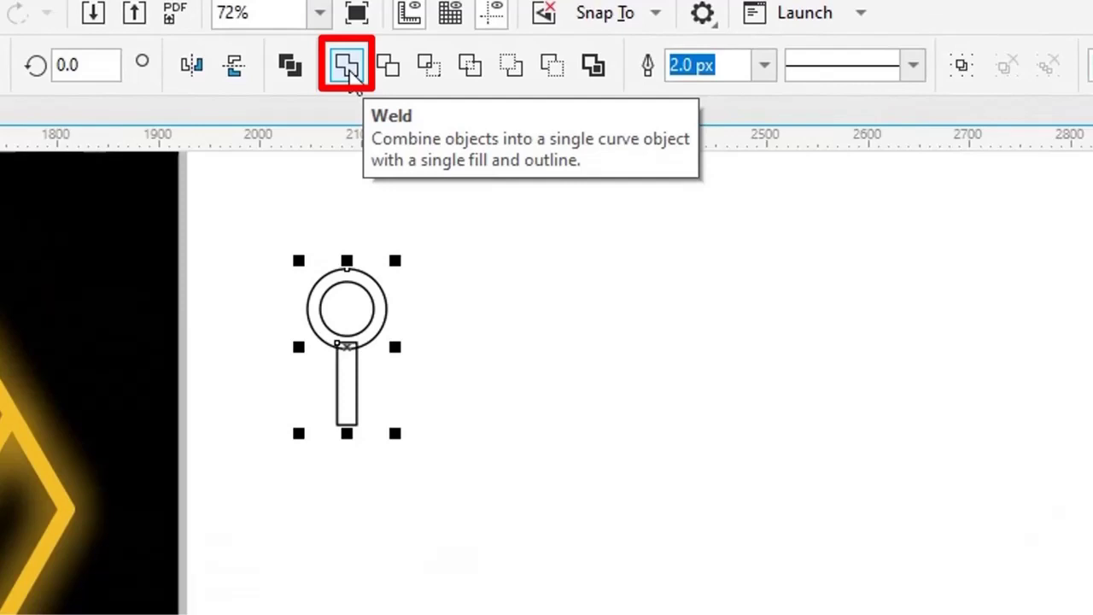
left_click(350, 72)
left_click(503, 262)
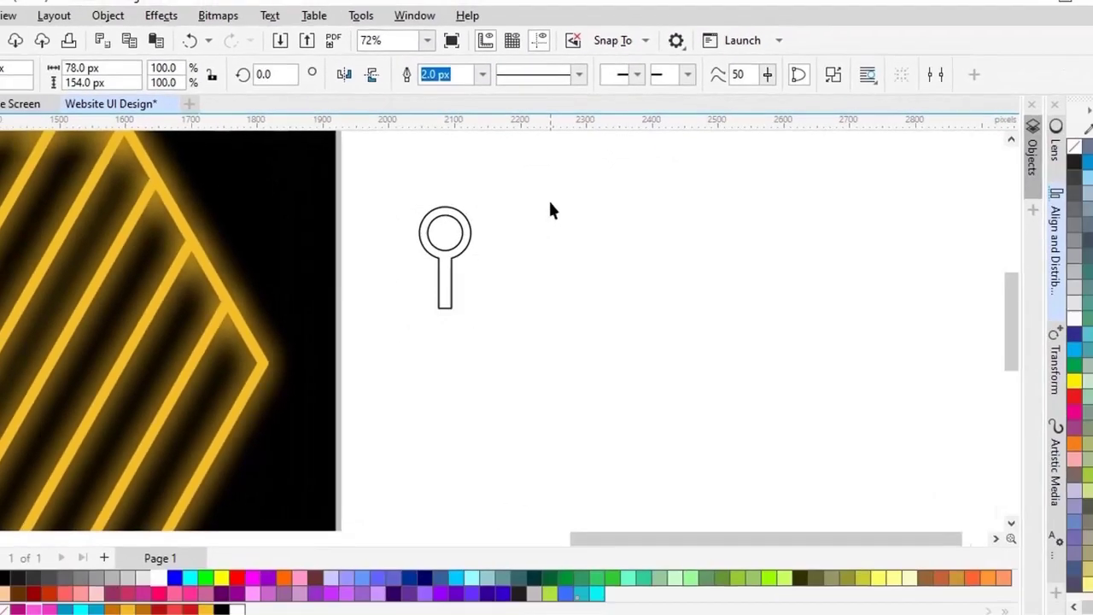
left_click(357, 365)
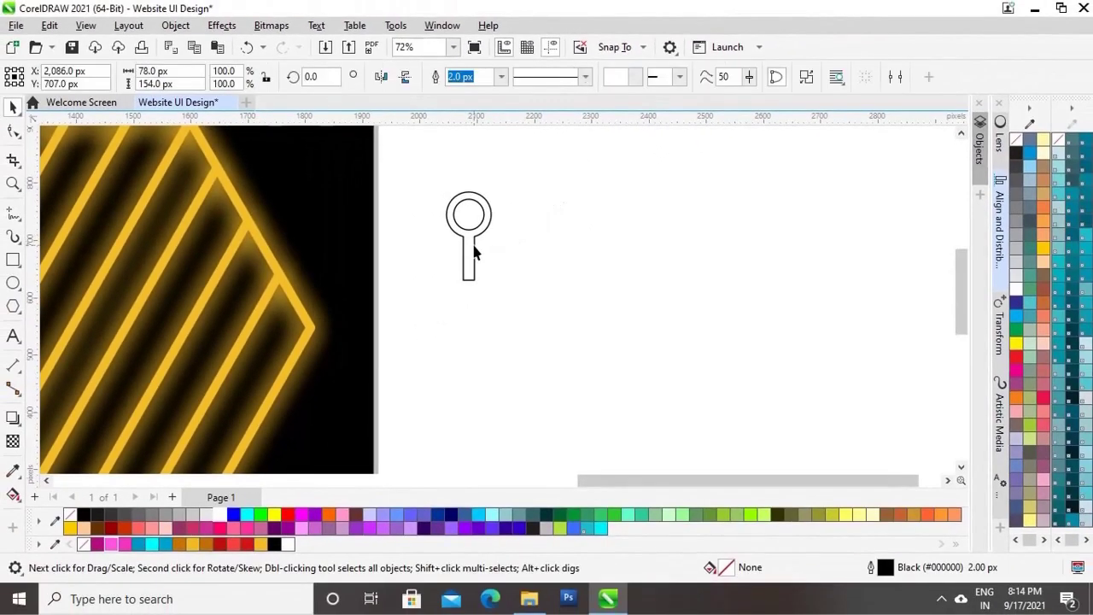
Step: Fill the magnifier shape with pink #FC56E2 and remove its outline
left_click(475, 252)
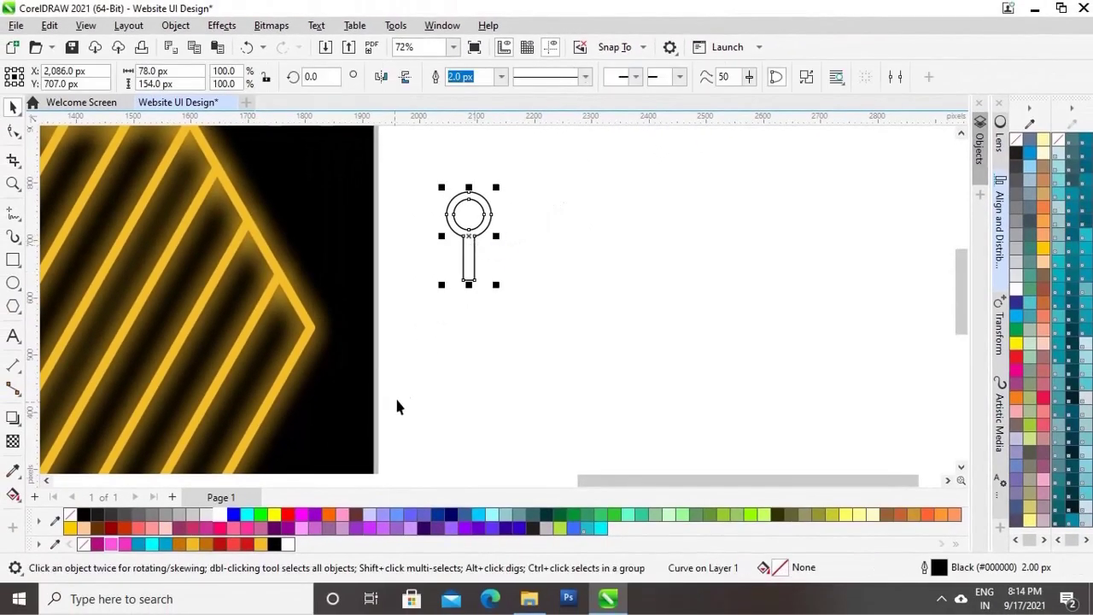
left_click(113, 541)
right_click(85, 545)
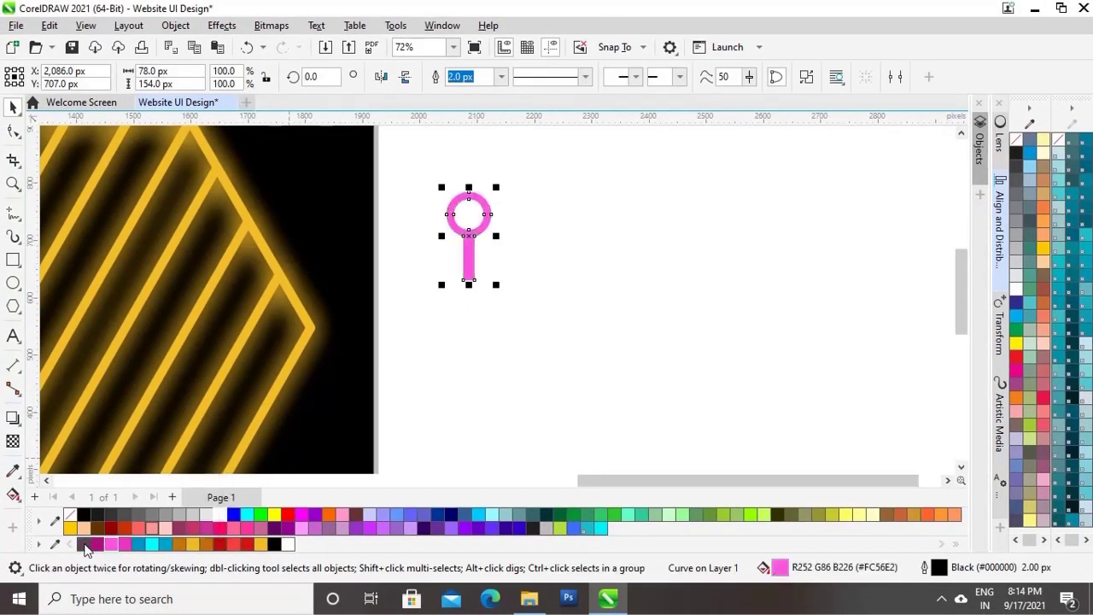
key("F4")
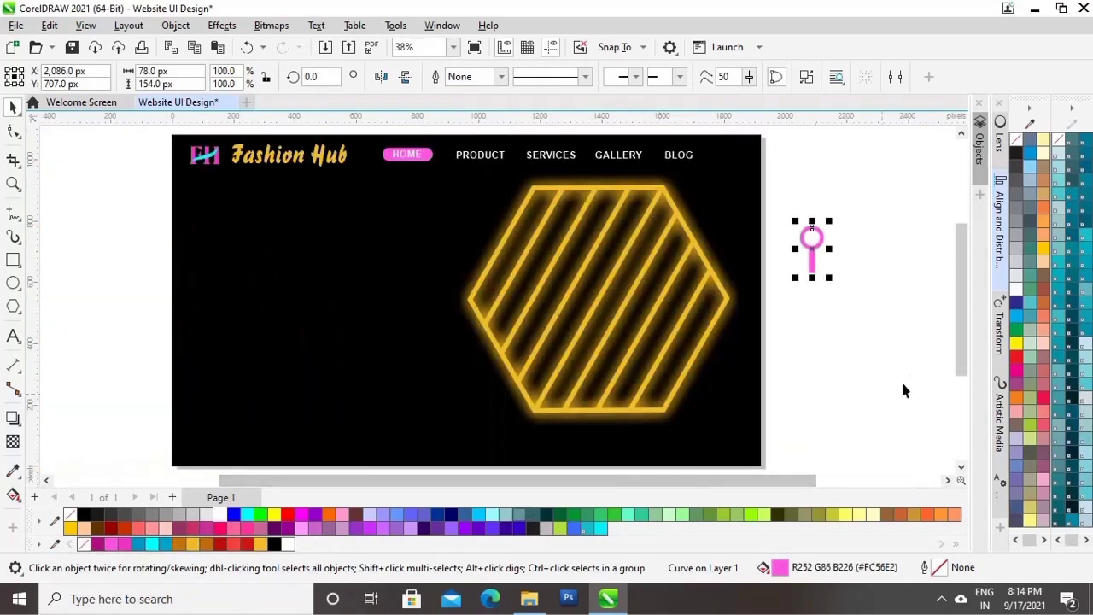
Step: Scale the magnifier icon to 50% and place it in the header to the right of BLOG
left_click(850, 265)
left_click_drag(794, 282, 715, 164)
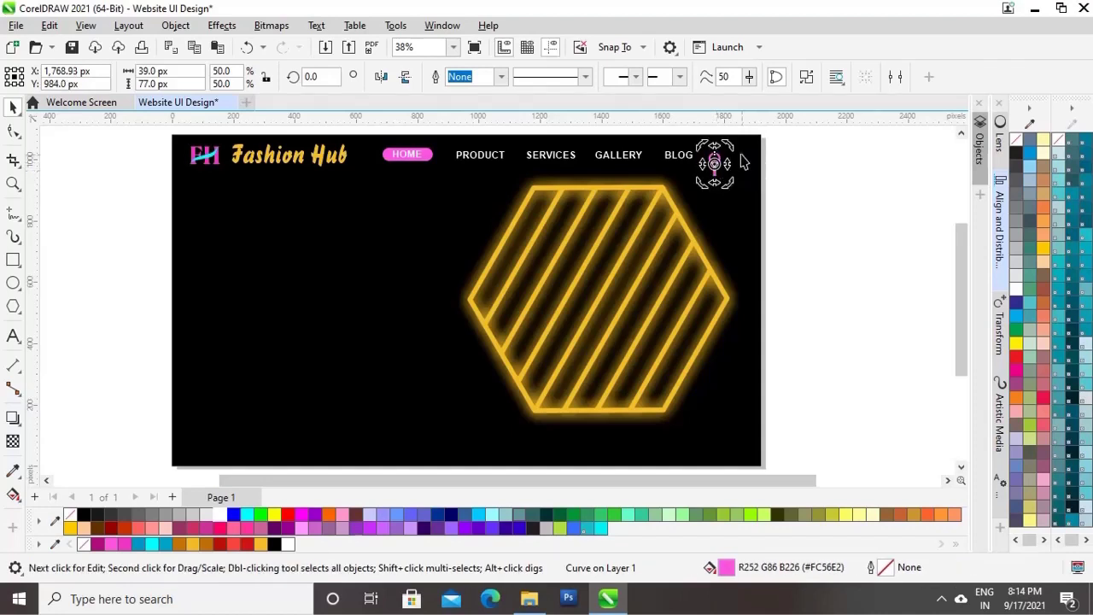
left_click(729, 145)
left_click(713, 164)
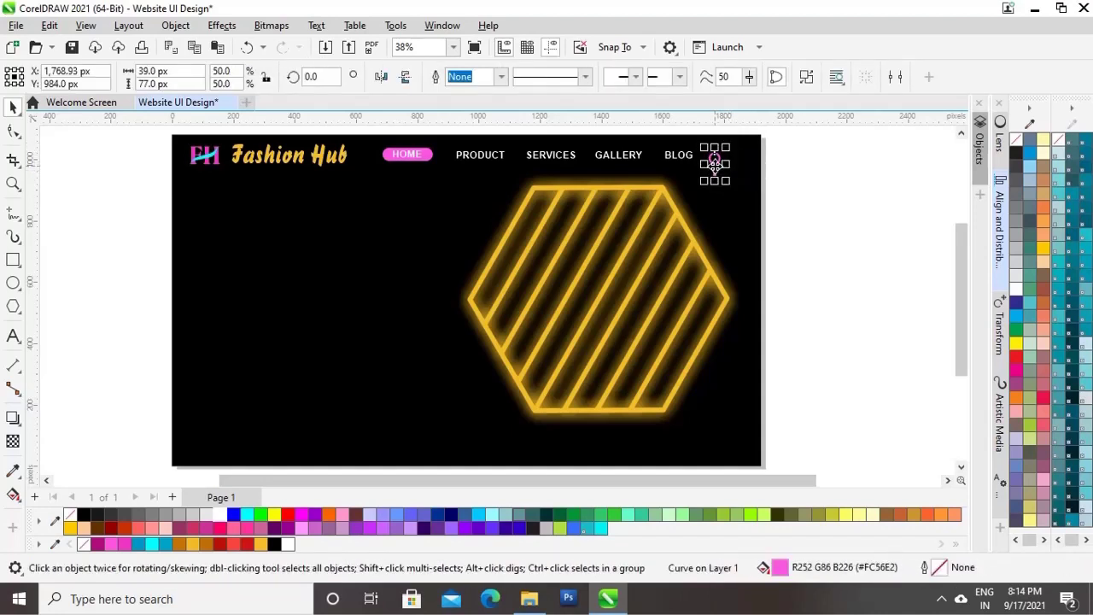
left_click(715, 164)
left_click(804, 161)
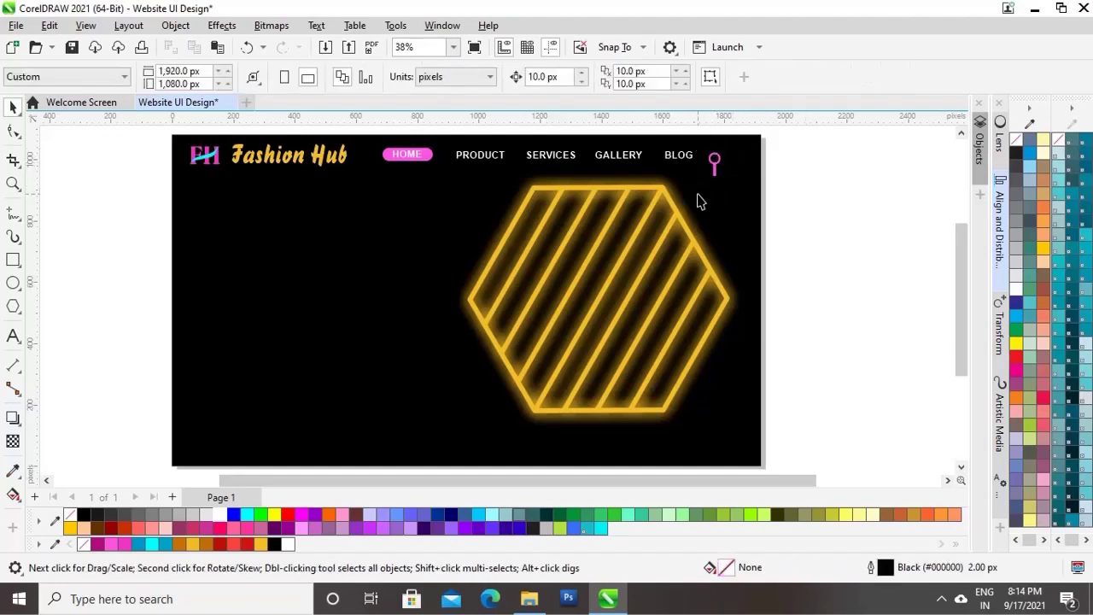
Step: Rotate the magnifier icon about 28.5 degrees counterclockwise so its handle slants down to the right
key("z")
left_click_drag(668, 136, 761, 210)
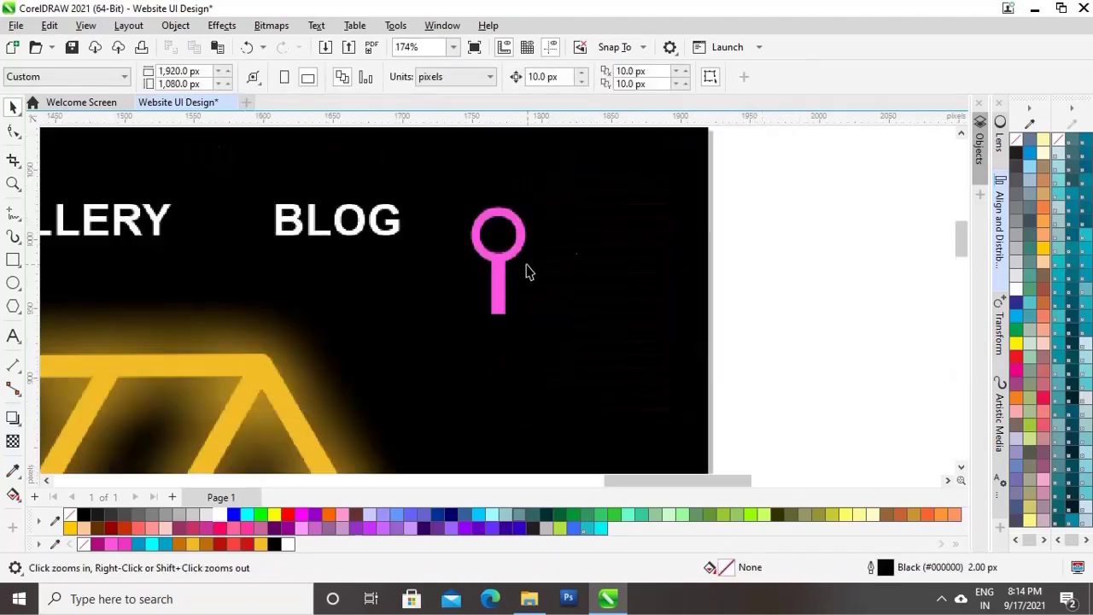
key("space")
left_click(498, 275)
left_click(500, 275)
left_click_drag(545, 202, 499, 162)
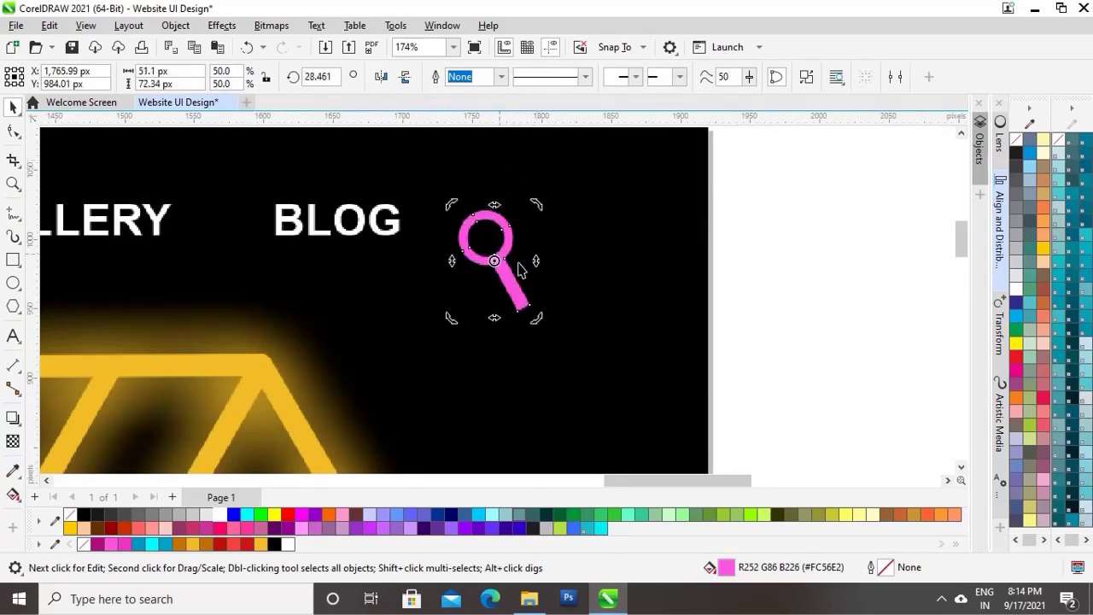
left_click(857, 258)
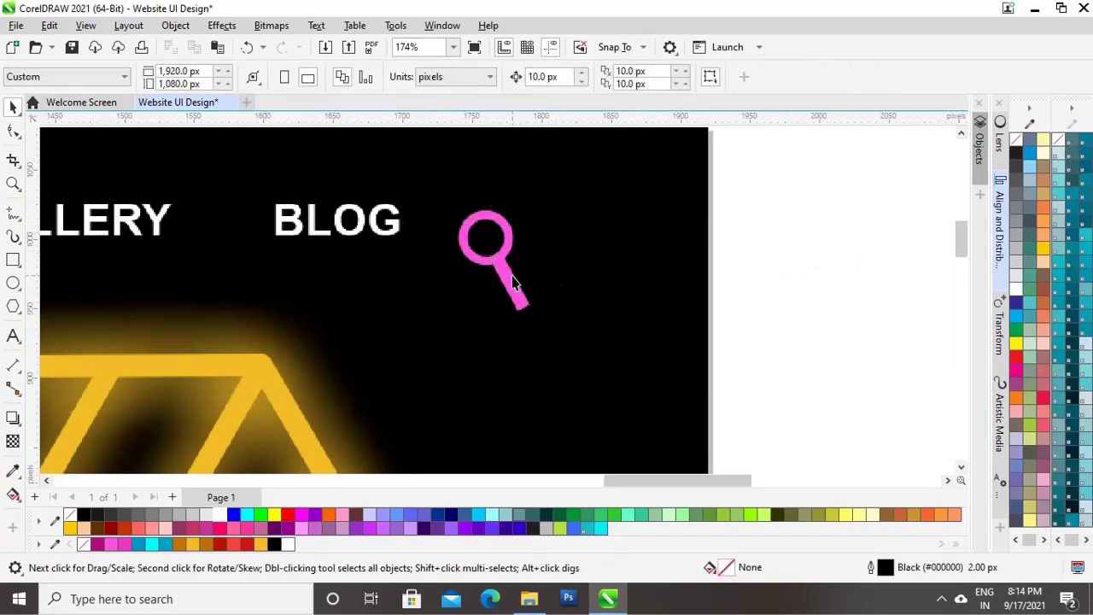
Step: Try to move the magnifier icon slightly up and to the right, farther from the BLOG label
left_click(495, 259)
left_click_drag(491, 259, 526, 249)
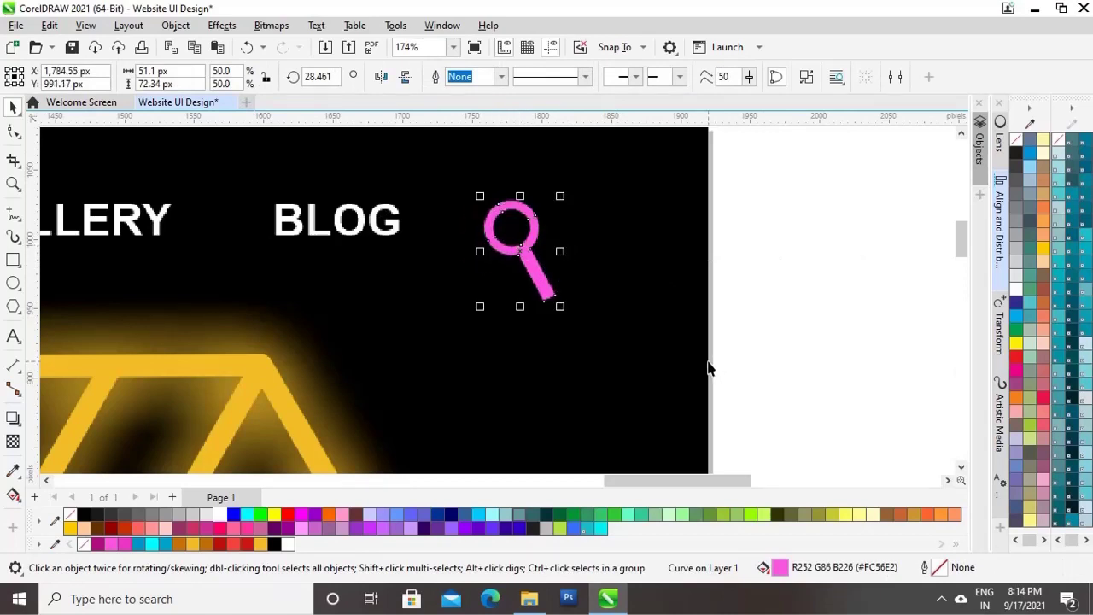
key("shift+F4")
left_click(744, 162)
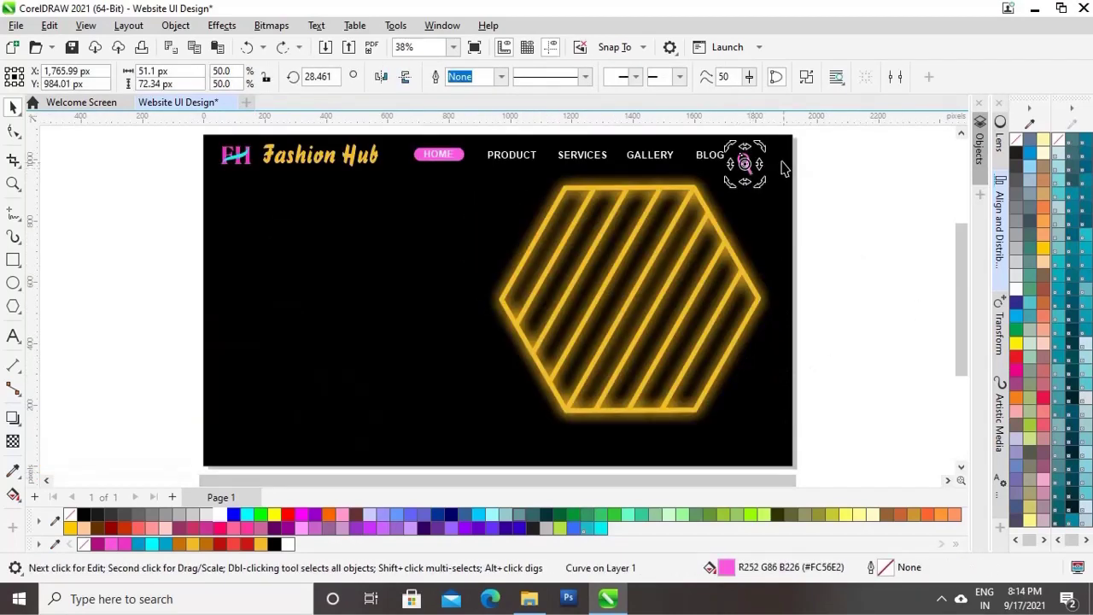
Step: Nudge the magnifier icon up and to the right so it sits clear of the BLOG label
left_click_drag(763, 147, 822, 184)
left_click(75, 182)
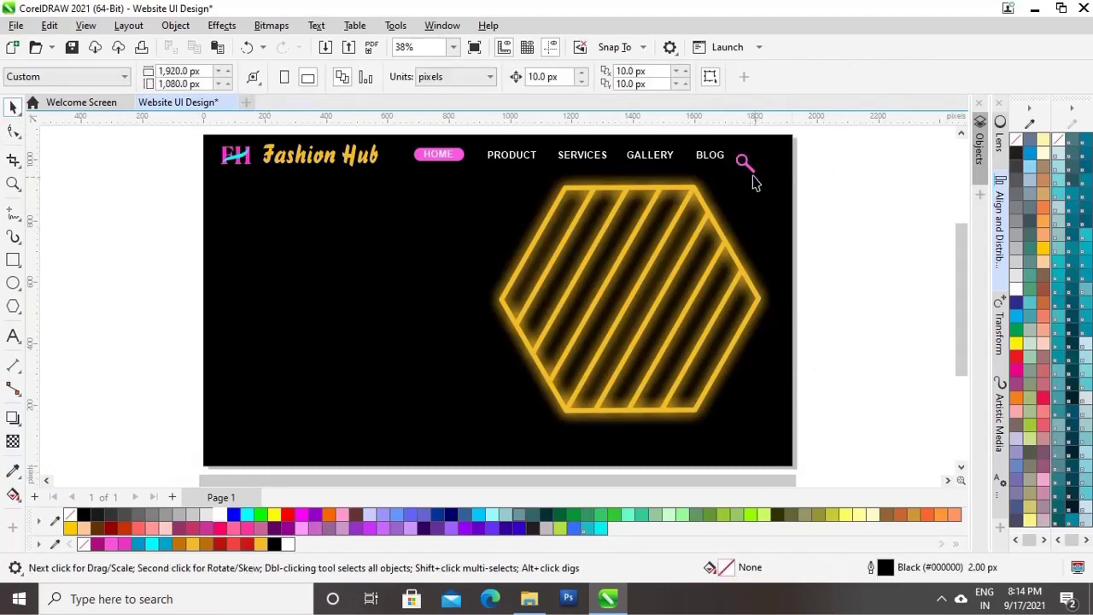
left_click(749, 167)
key("Up")
key("Right")
left_click(68, 359)
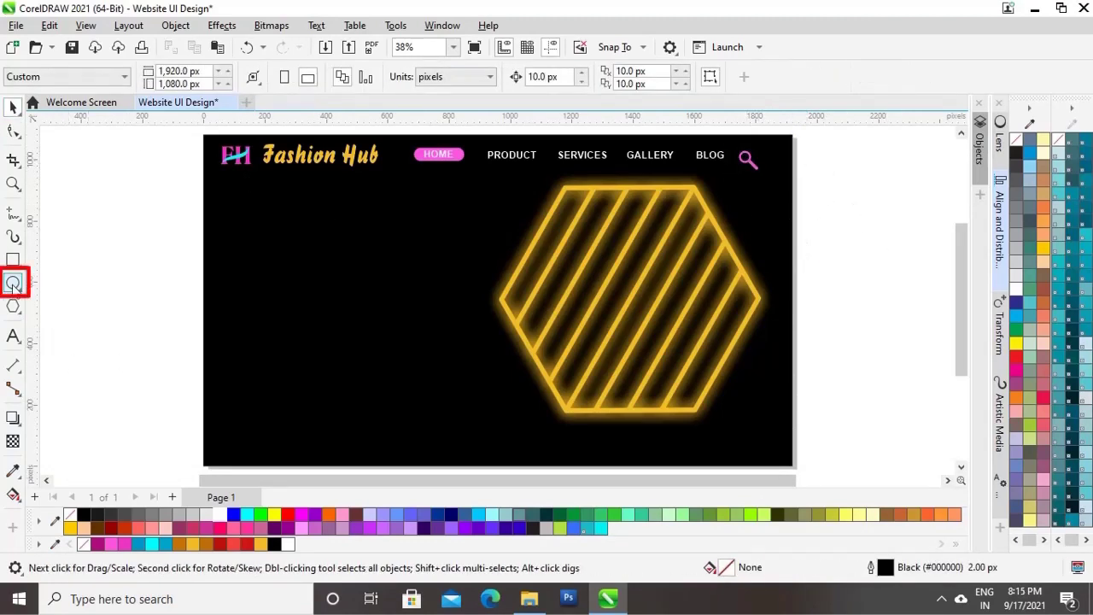
Step: Draw a small ellipse about 37 by 42 px on the black page's left half, fill it white and remove its outline
left_click(12, 282)
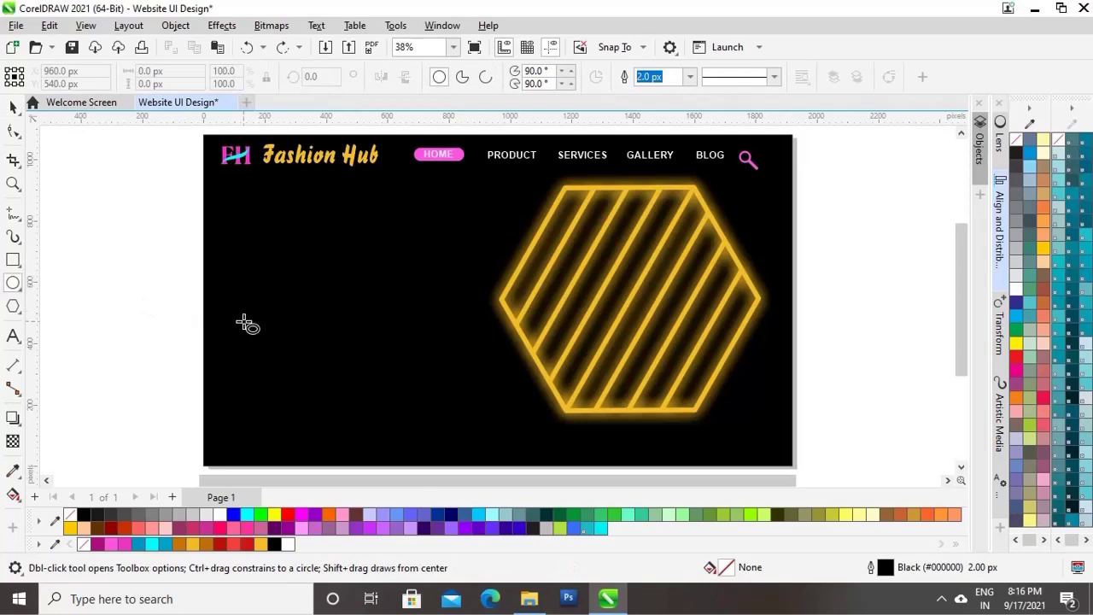
left_click_drag(243, 318, 256, 333)
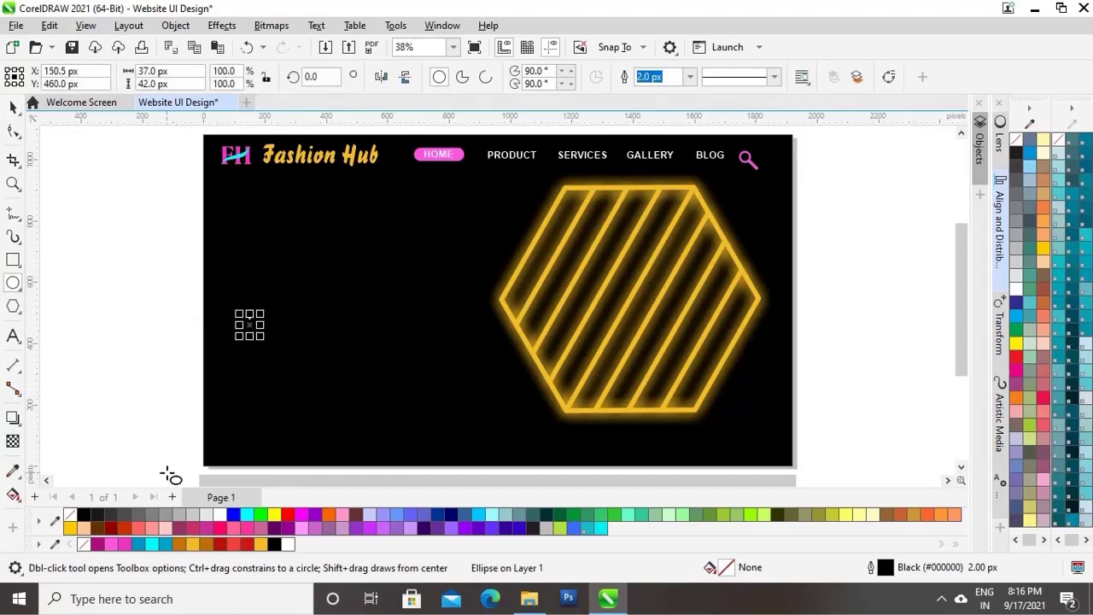
left_click(221, 513)
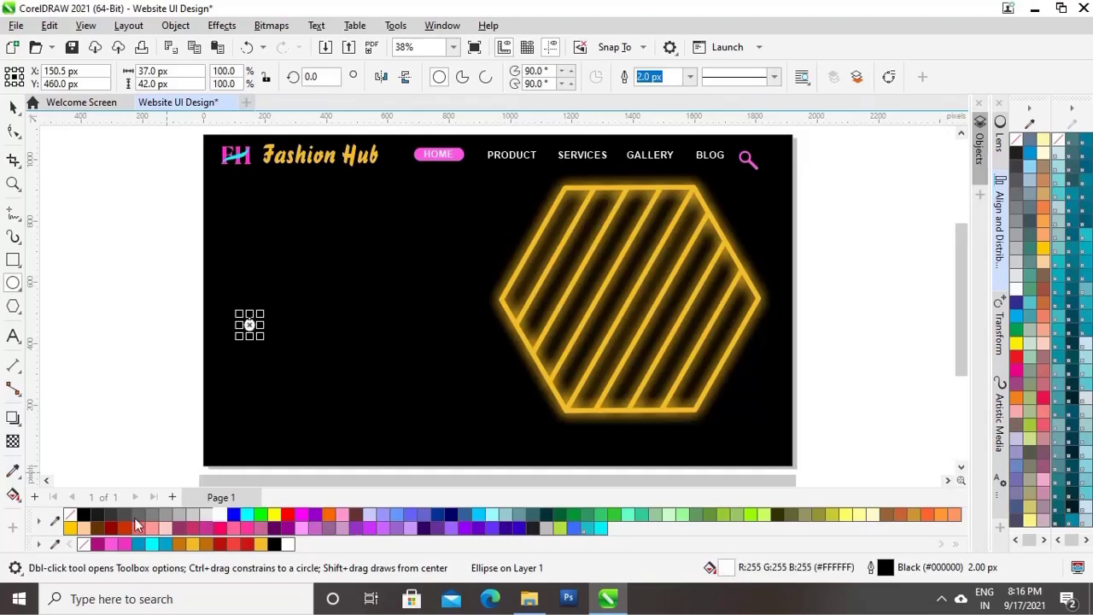
right_click(71, 516)
left_click(125, 361)
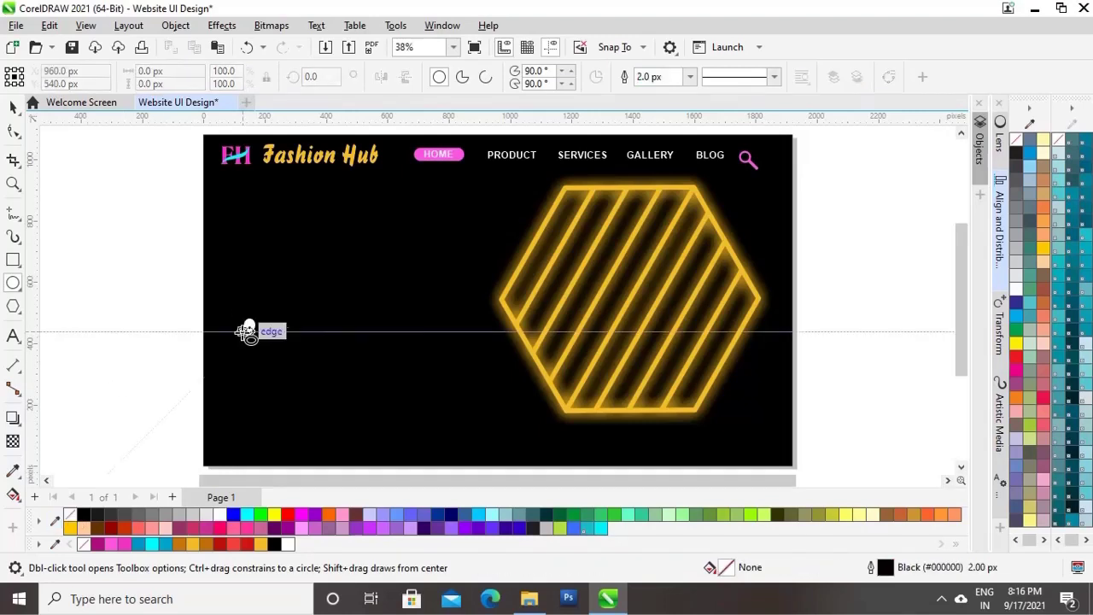
key("space")
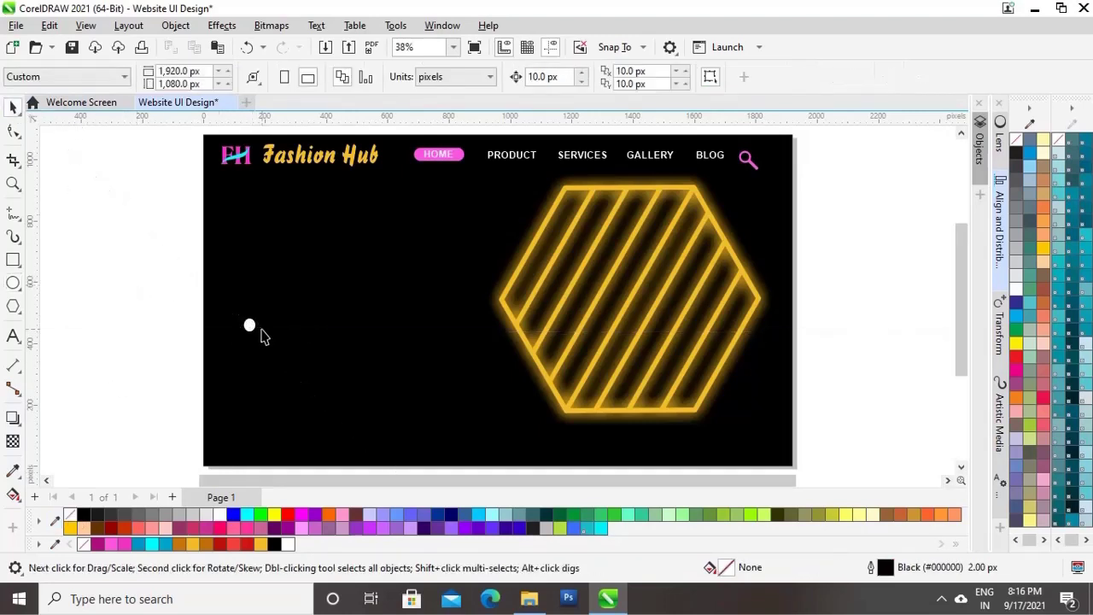
Step: Set the white ellipse's width and height to 35 px each
left_click(261, 330)
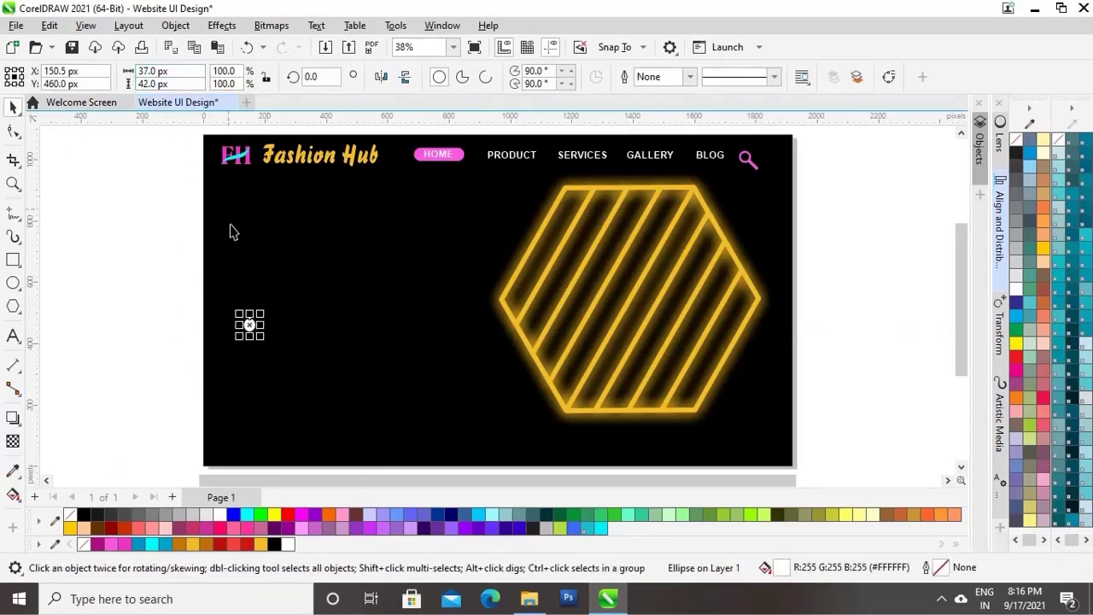
left_click(142, 72)
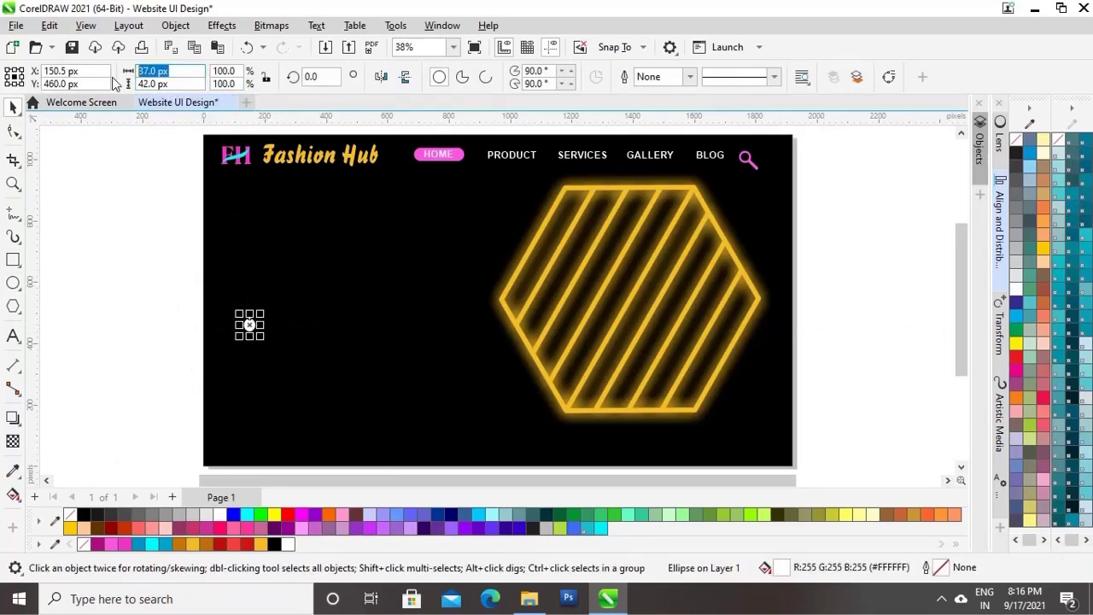
type("35")
key("Tab")
type("35")
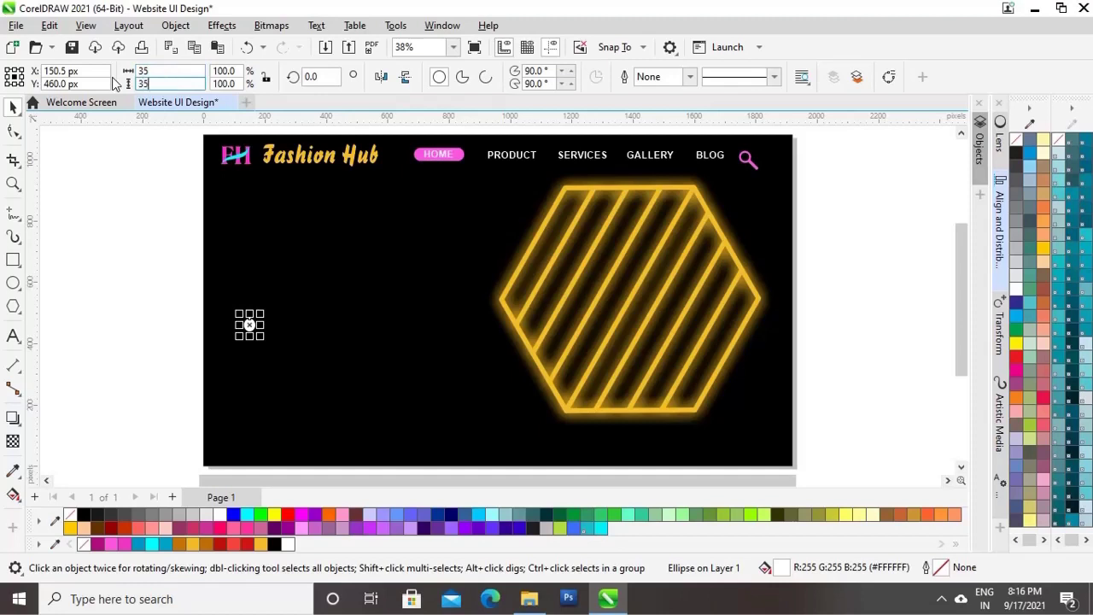
key("Return")
left_click(168, 352)
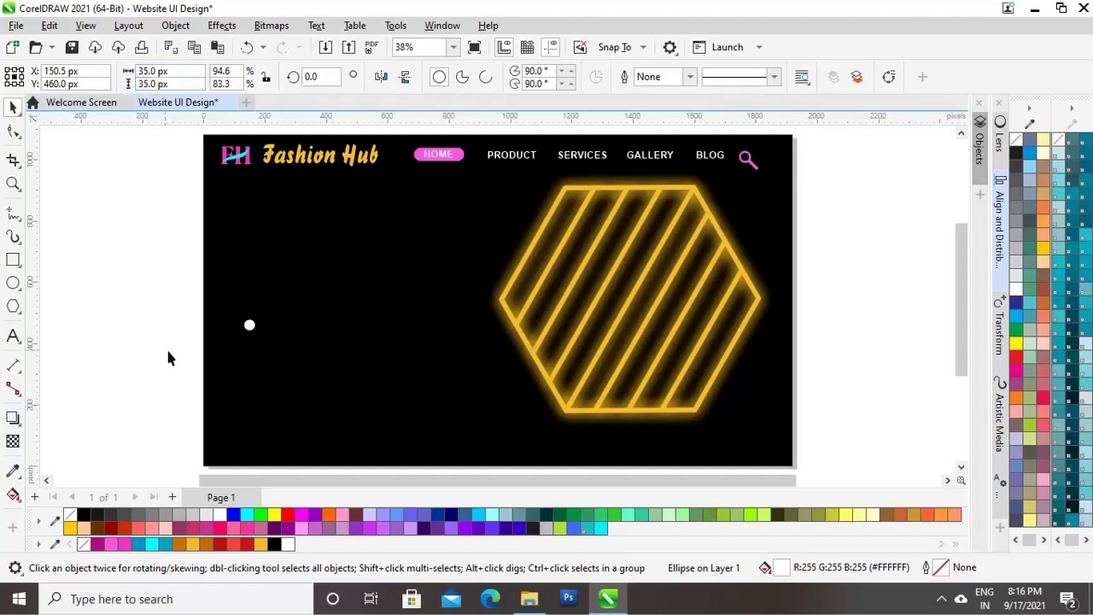
Step: Copy the white circle about 65 px to the right and repeat the copy to form a row of four
left_click(252, 328)
key("z")
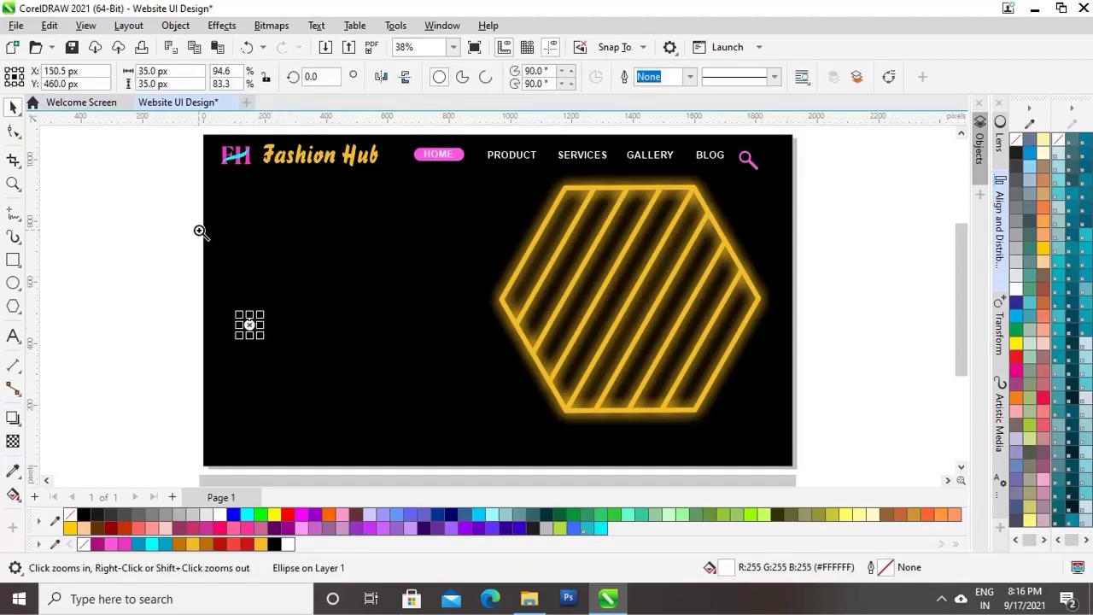
left_click_drag(171, 242, 490, 464)
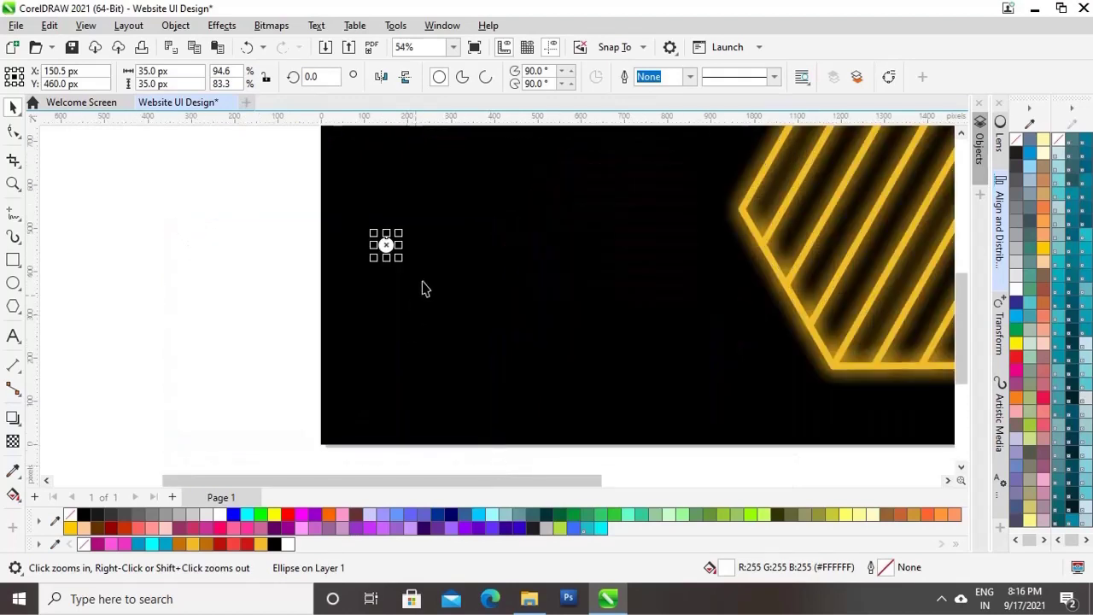
left_click_drag(388, 245, 415, 247)
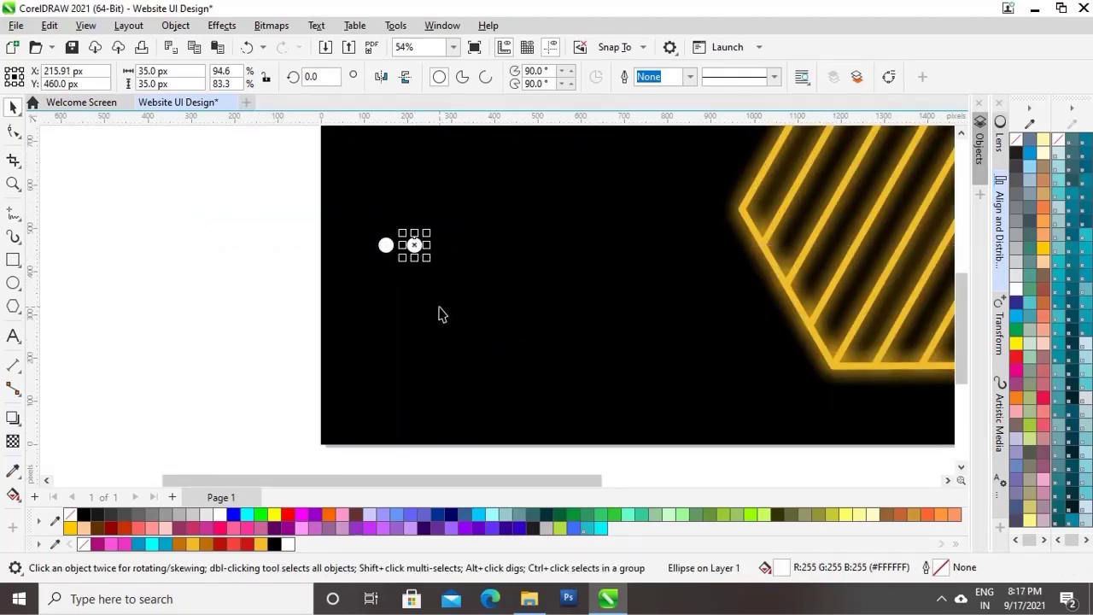
key("ctrl+r")
key("ctrl+r")
Step: Copy the row of circles about 60 px downward and repeat the copy to form a 4 by 4 dot grid
left_click_drag(263, 284, 505, 213)
left_click_drag(428, 247, 420, 276)
right_click(419, 276)
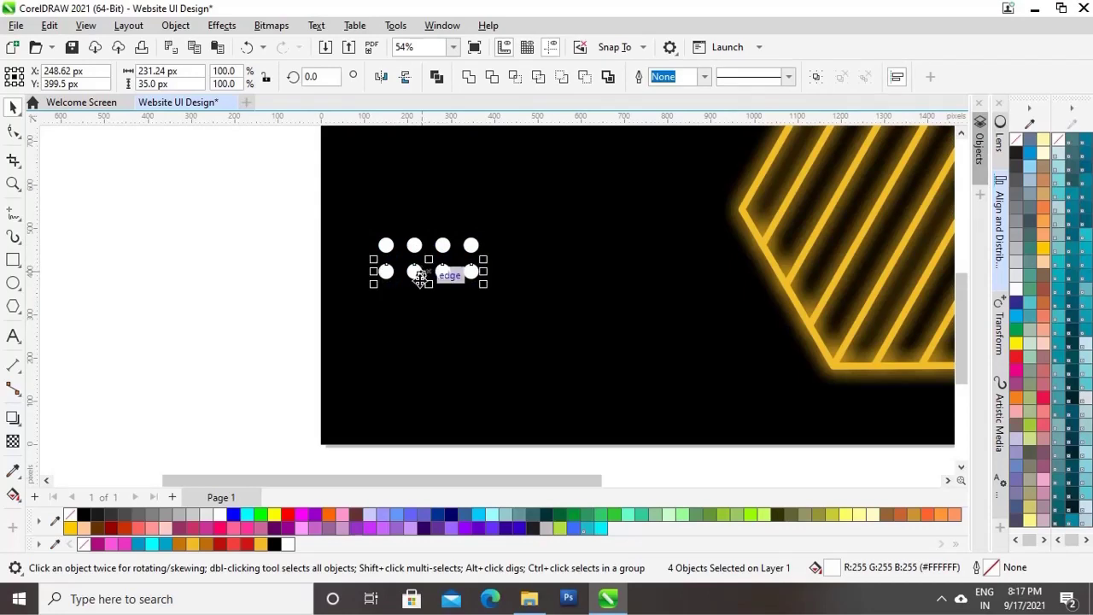
key("ctrl+r")
key("ctrl+r")
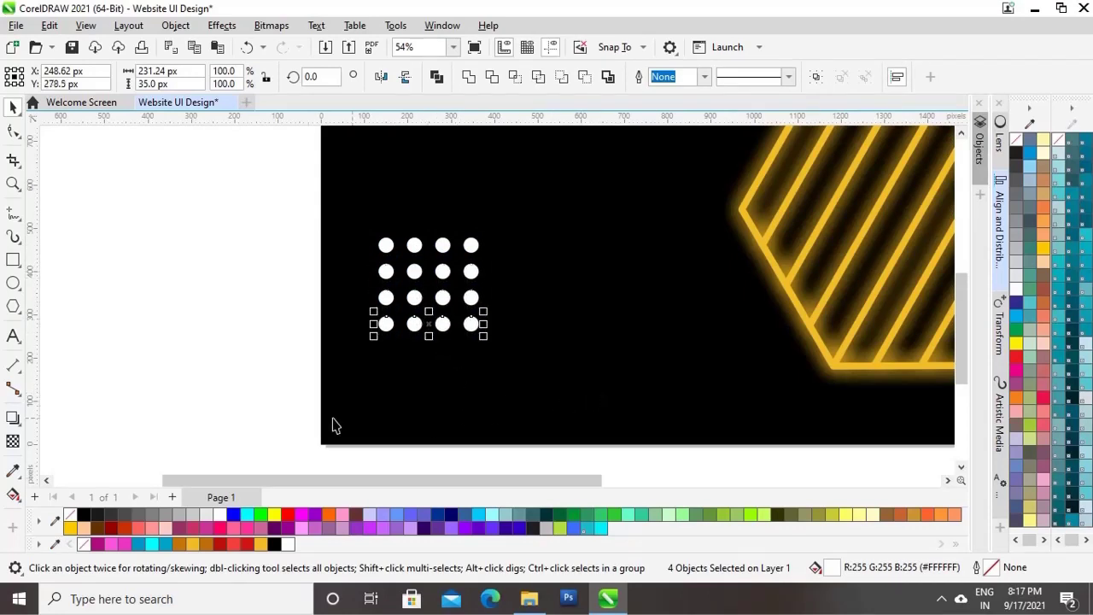
Step: Group all 16 circles and scale the group proportionally to about 17.4%
left_click(241, 413)
left_click_drag(241, 417, 487, 240)
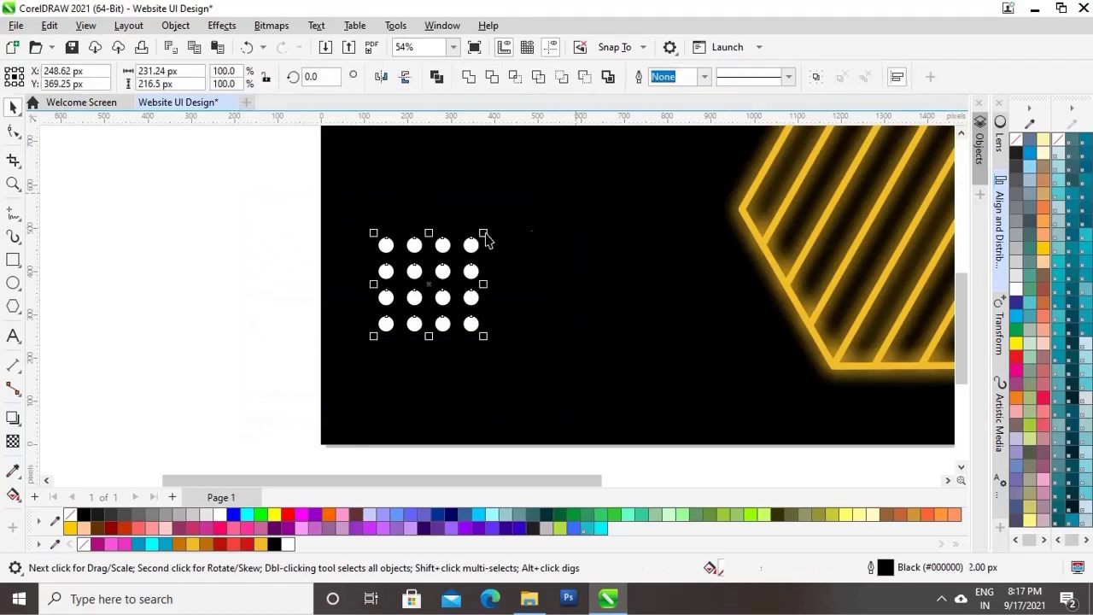
right_click(432, 286)
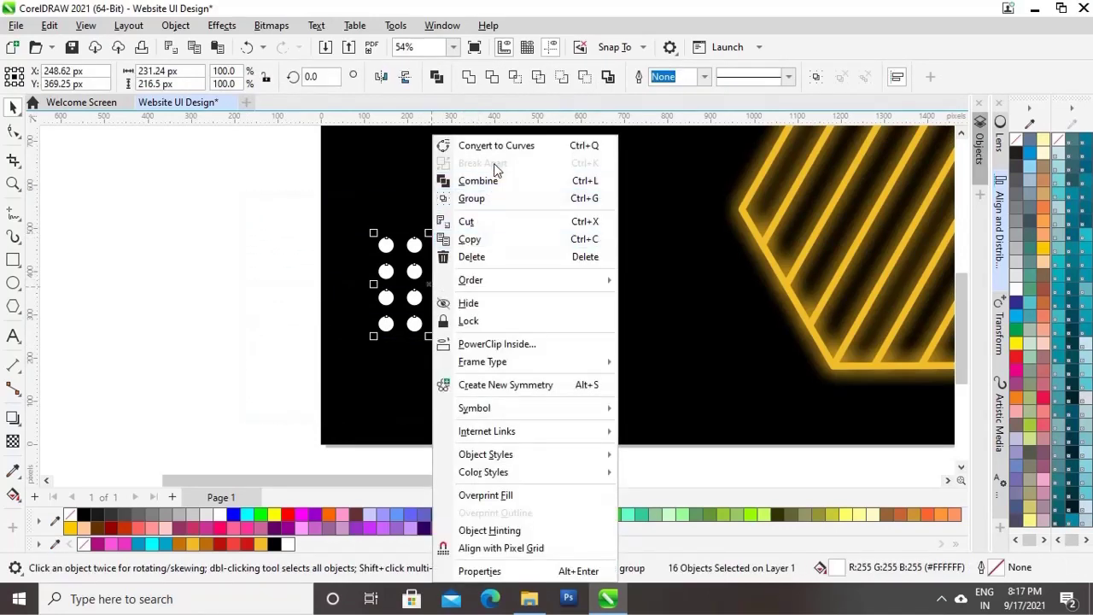
left_click(493, 207)
left_click_drag(484, 234, 407, 307)
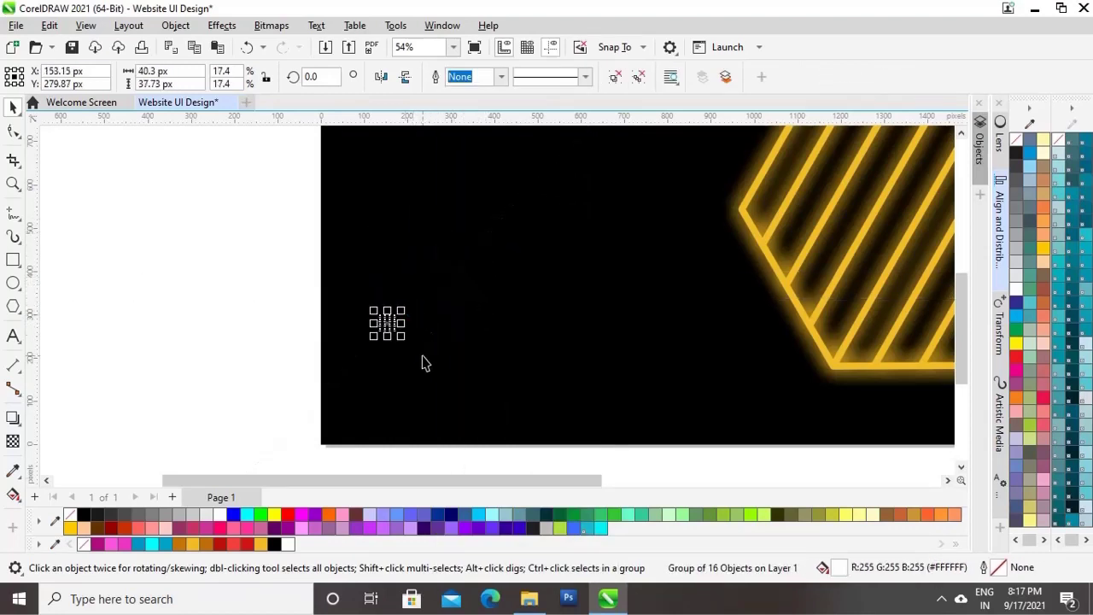
Step: Place the dot-grid icon in the header to the right of the magnifier icon
scroll(432, 367, "down", 2)
left_click_drag(250, 380, 787, 164)
left_click(829, 289)
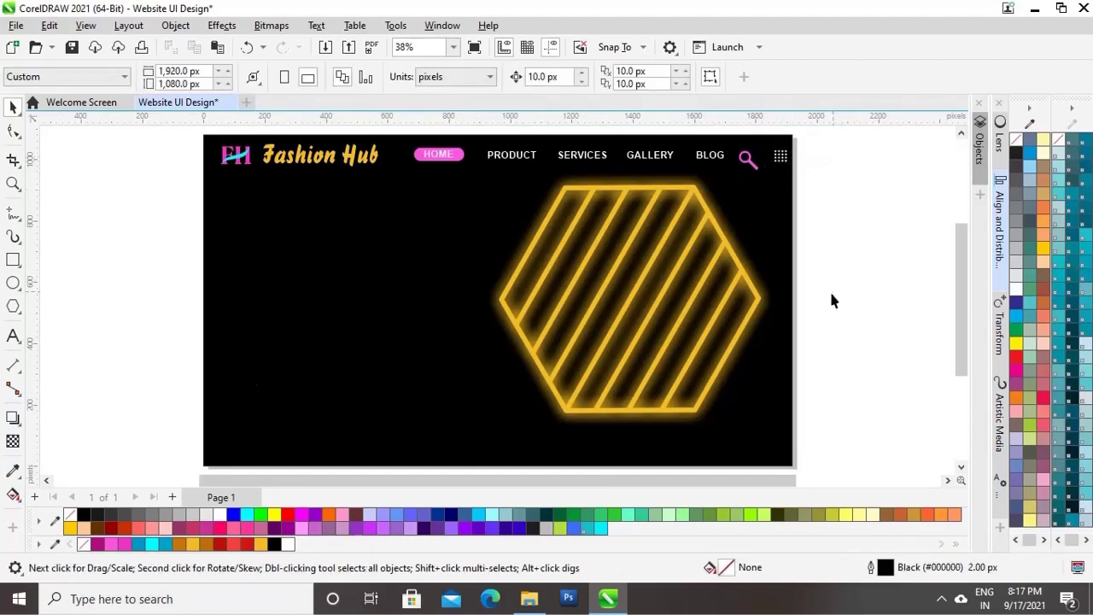
Step: Add the letter-spaced text "N E W A R R I V A L" in Arial 24 pt on the blank area left of the page
left_click(13, 338)
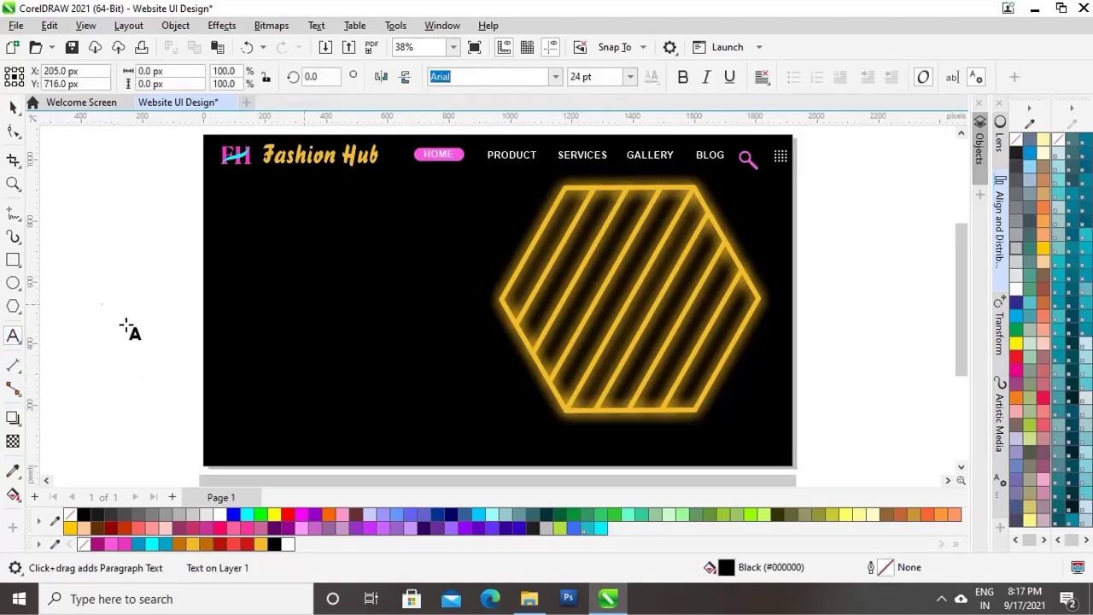
left_click(69, 248)
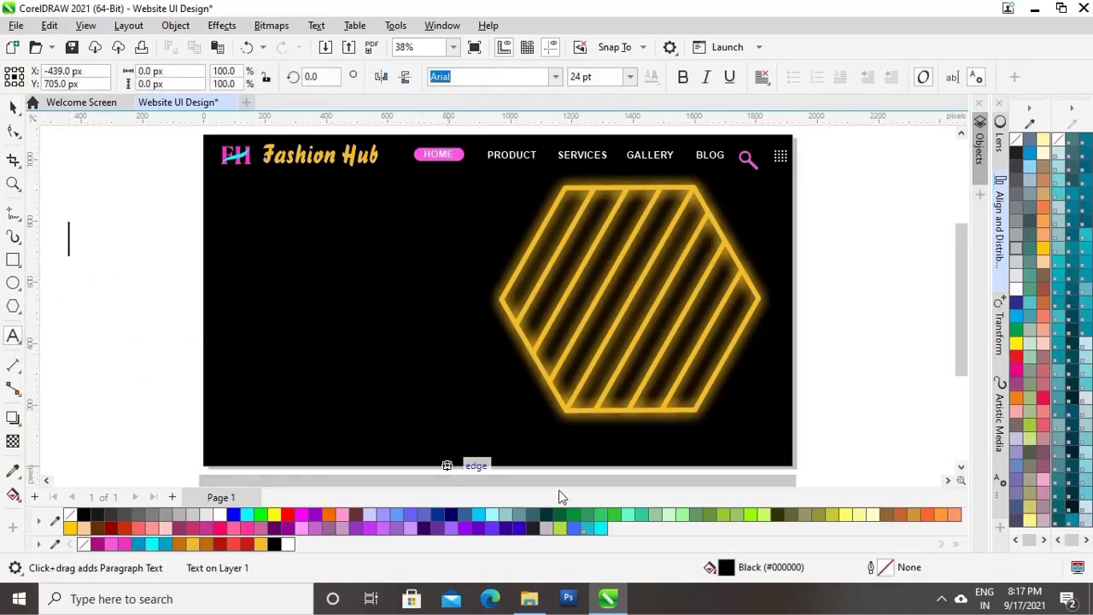
left_click_drag(558, 481, 410, 481)
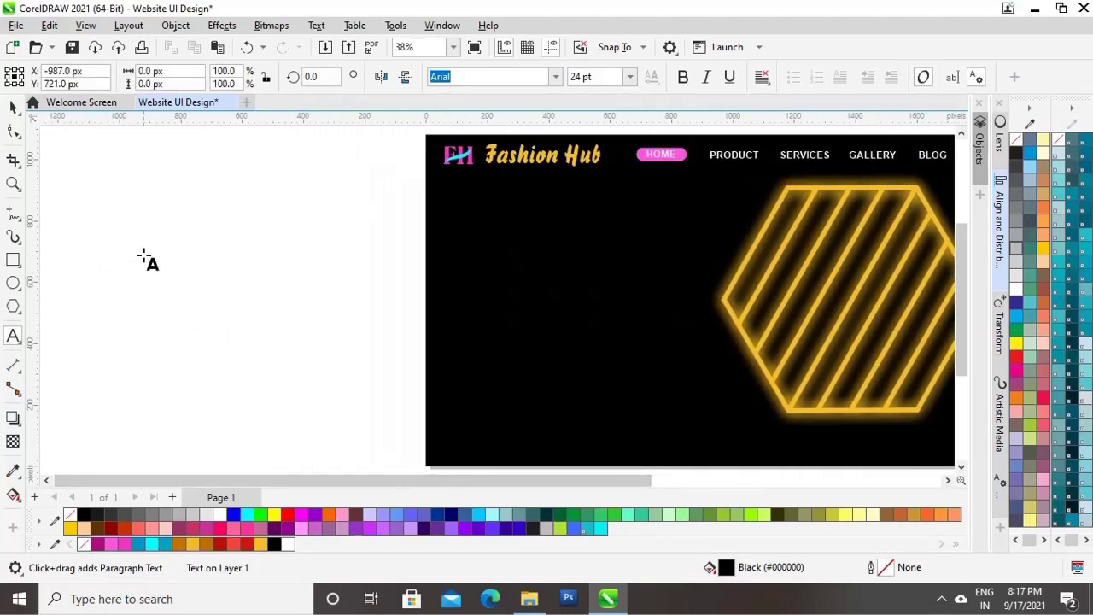
type("N ")
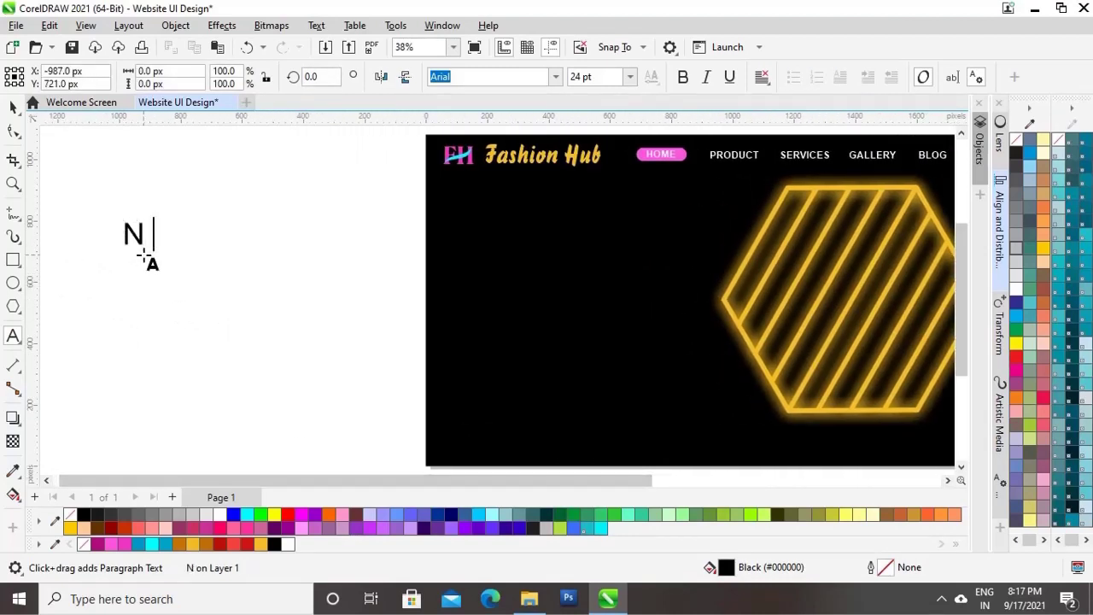
type("E W  ")
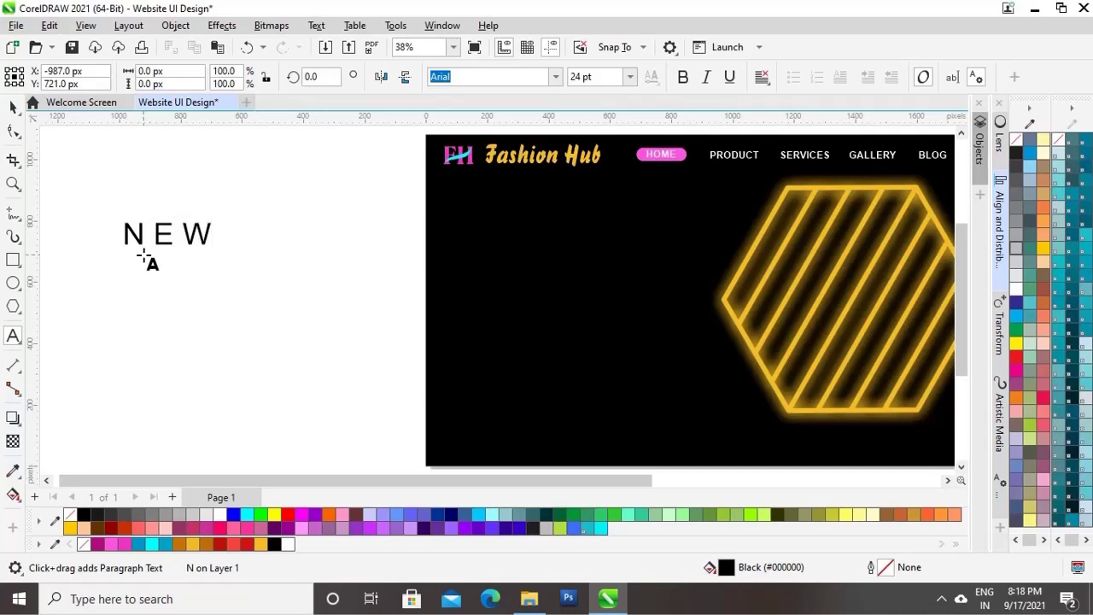
type("A R ")
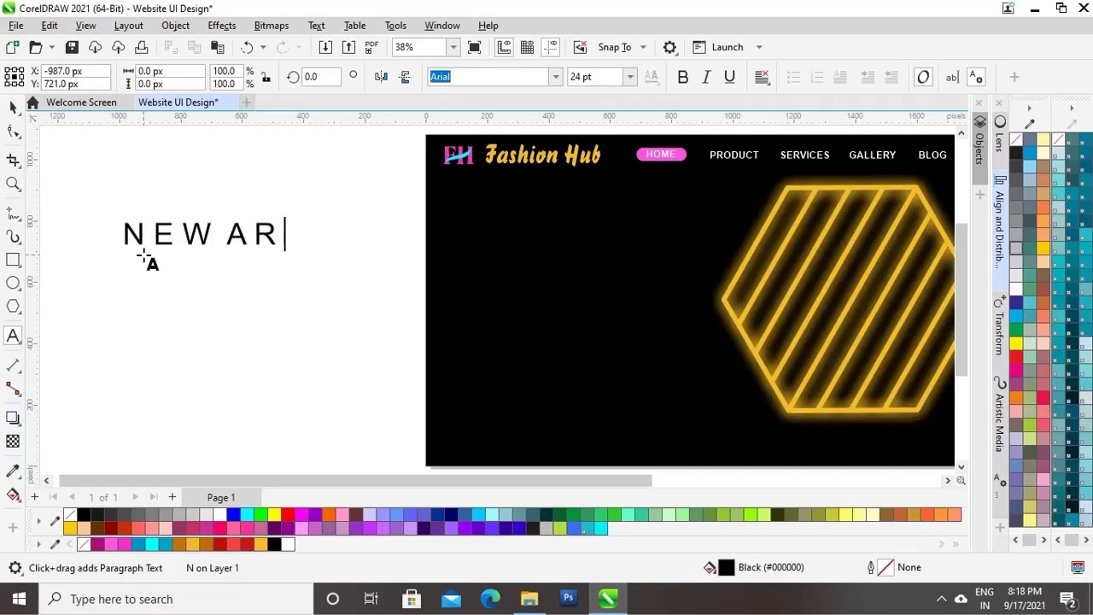
type("R I V A L")
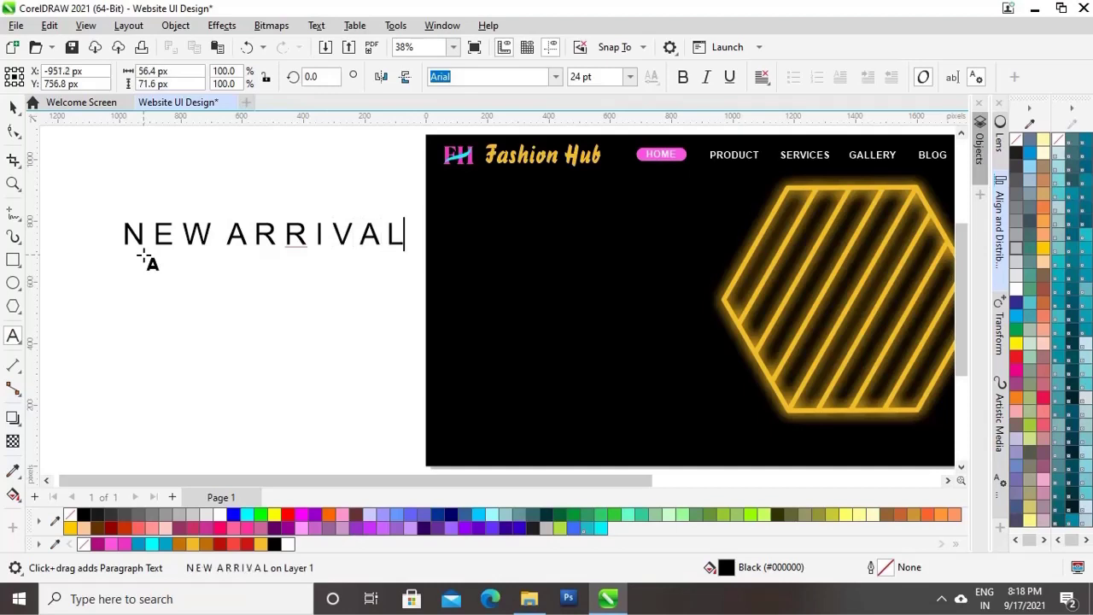
Step: Move the NEW ARRIVAL text onto the black page below the logo and fill it with gold #F4BF29
key("ctrl+space")
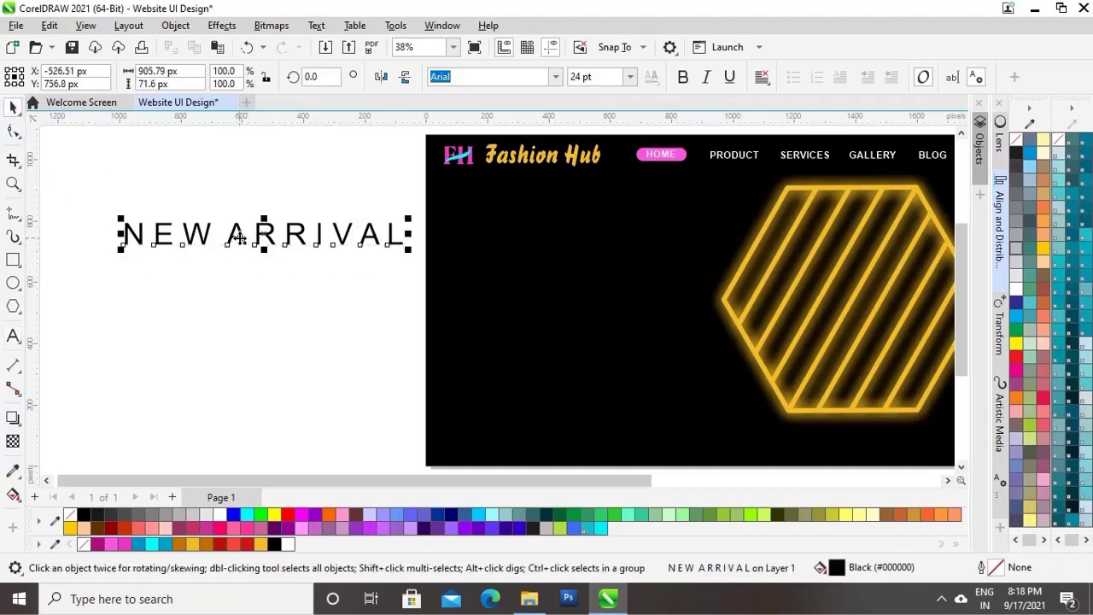
left_click_drag(244, 250, 566, 246)
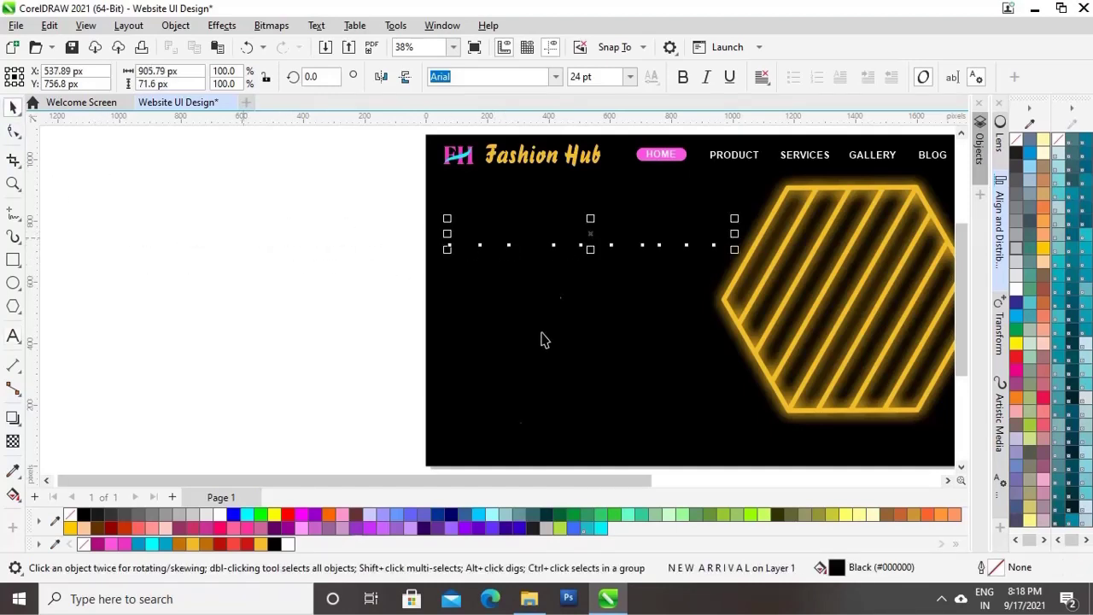
left_click(262, 544)
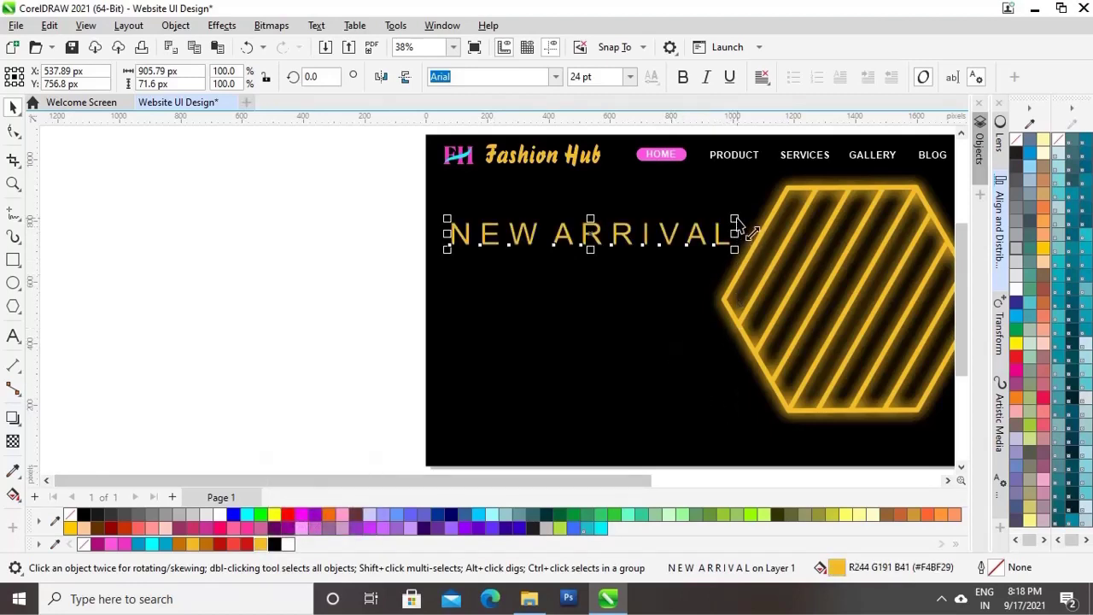
Step: Scale the NEW ARRIVAL text down to about 13 pt and position it below the Fashion Hub name
left_click_drag(736, 224, 703, 236)
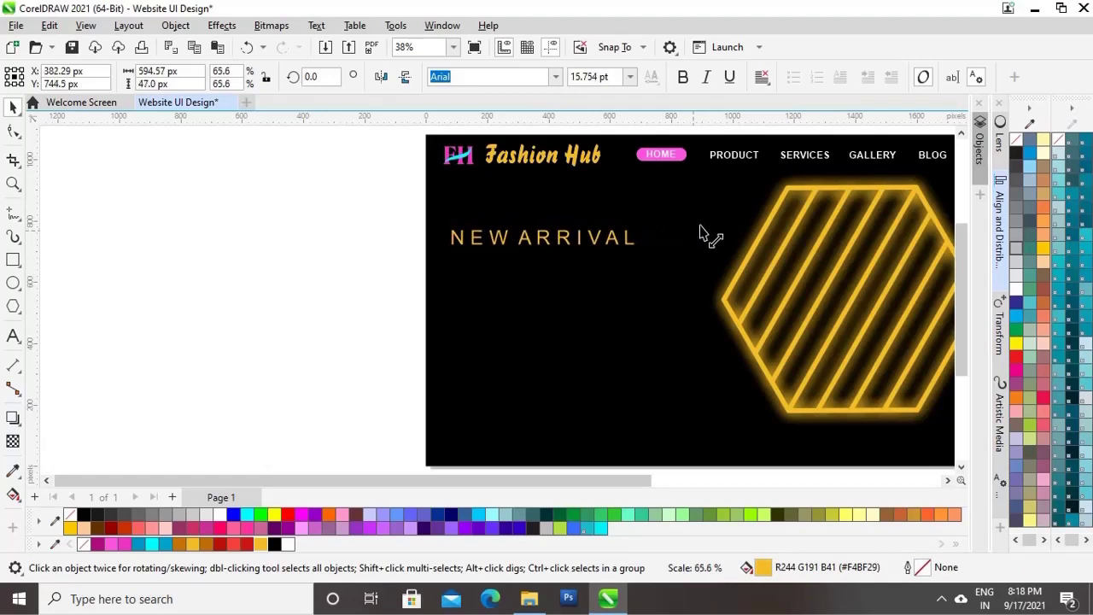
left_click_drag(543, 237, 569, 237)
left_click_drag(667, 220, 659, 227)
left_click_drag(553, 231, 567, 240)
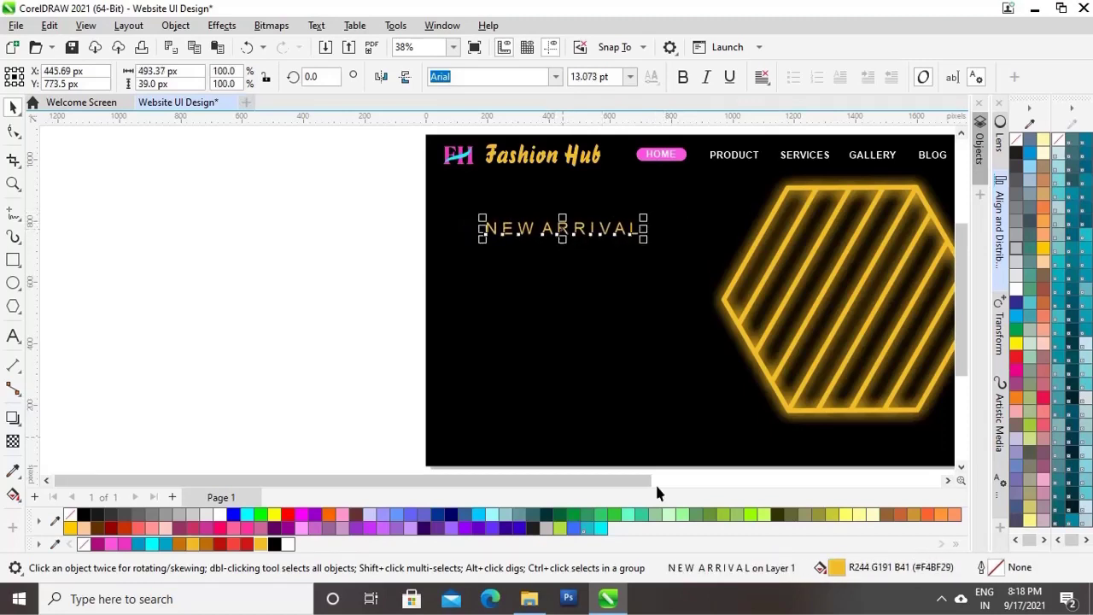
left_click_drag(635, 482, 725, 501)
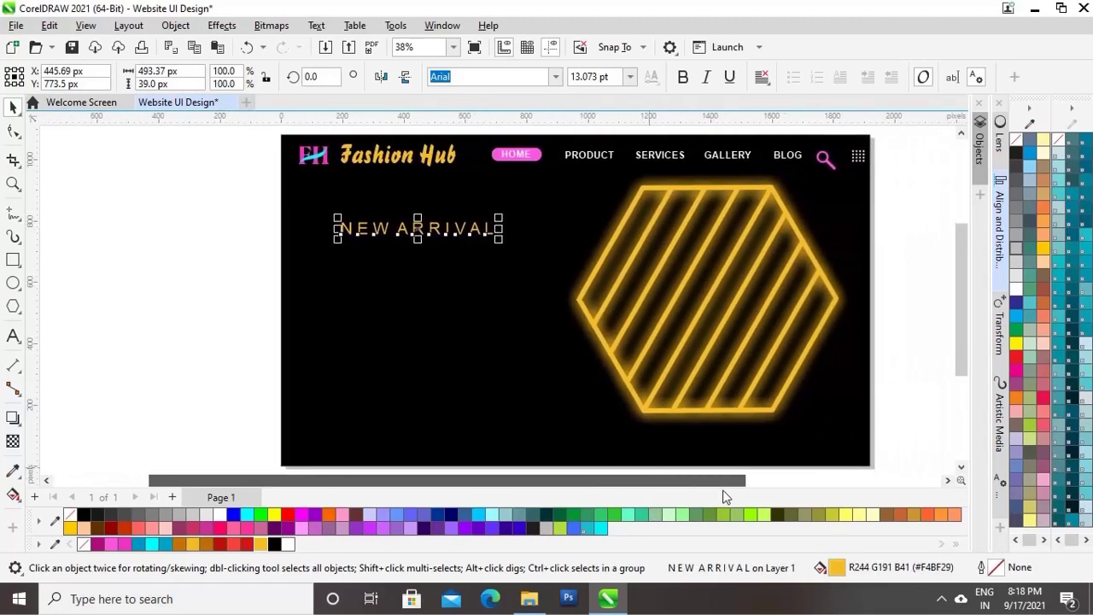
left_click(229, 351)
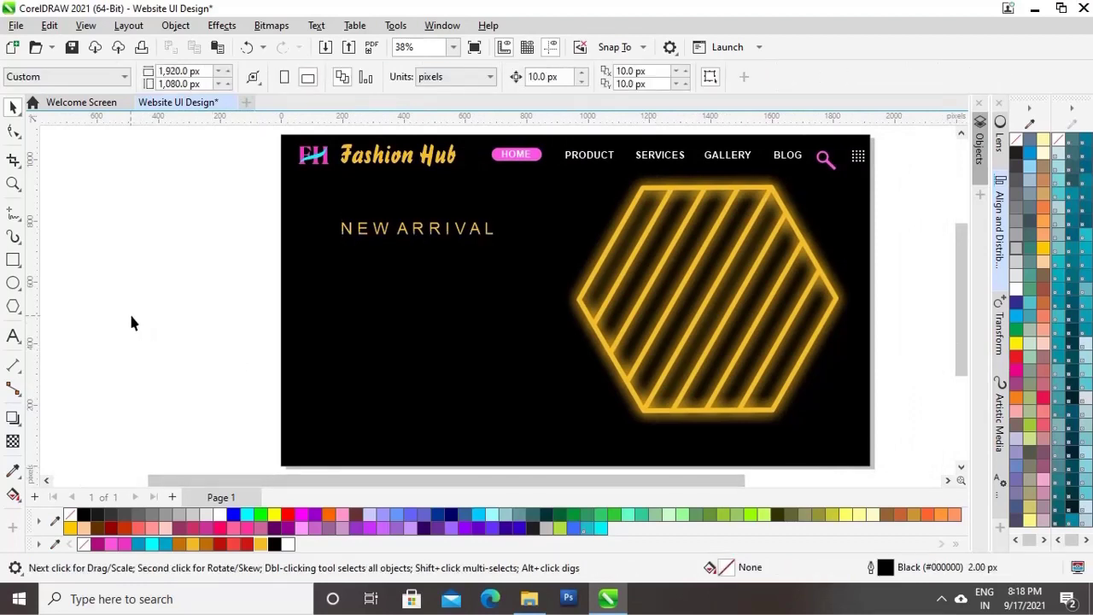
Step: Add the text "FASHION" in American Captain Eternal, 24 pt, on the blank area left of the page
left_click(14, 337)
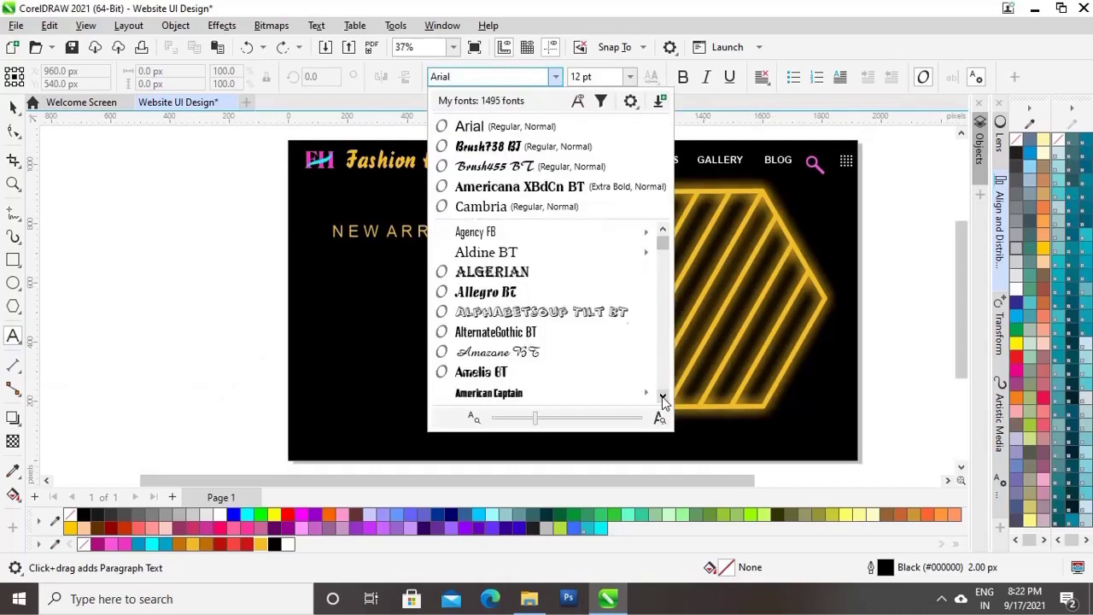
left_click(663, 398)
left_click(663, 398)
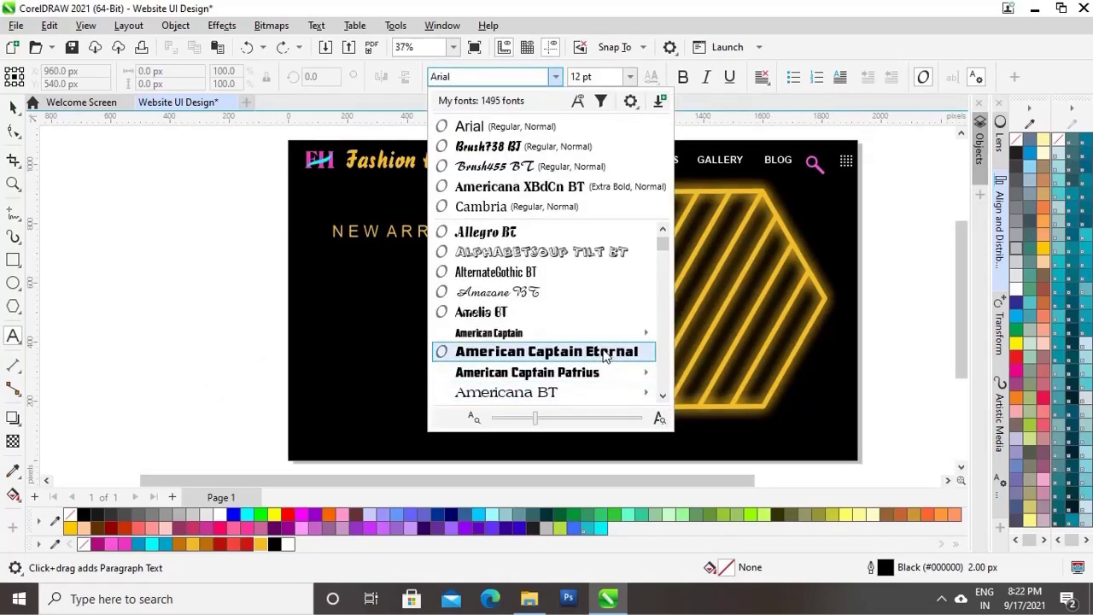
left_click(547, 351)
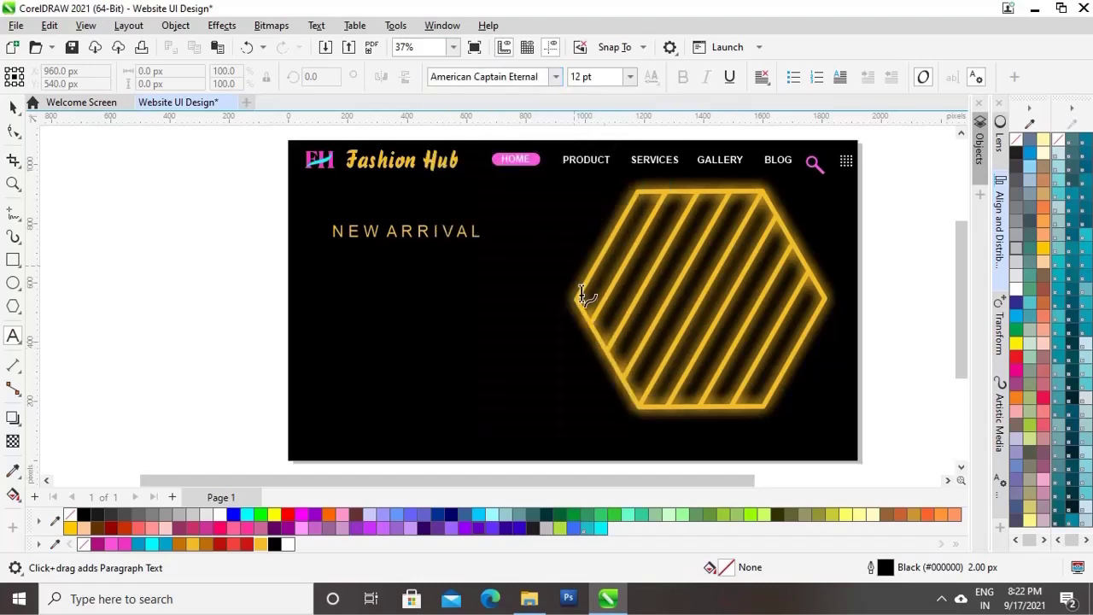
left_click(101, 336)
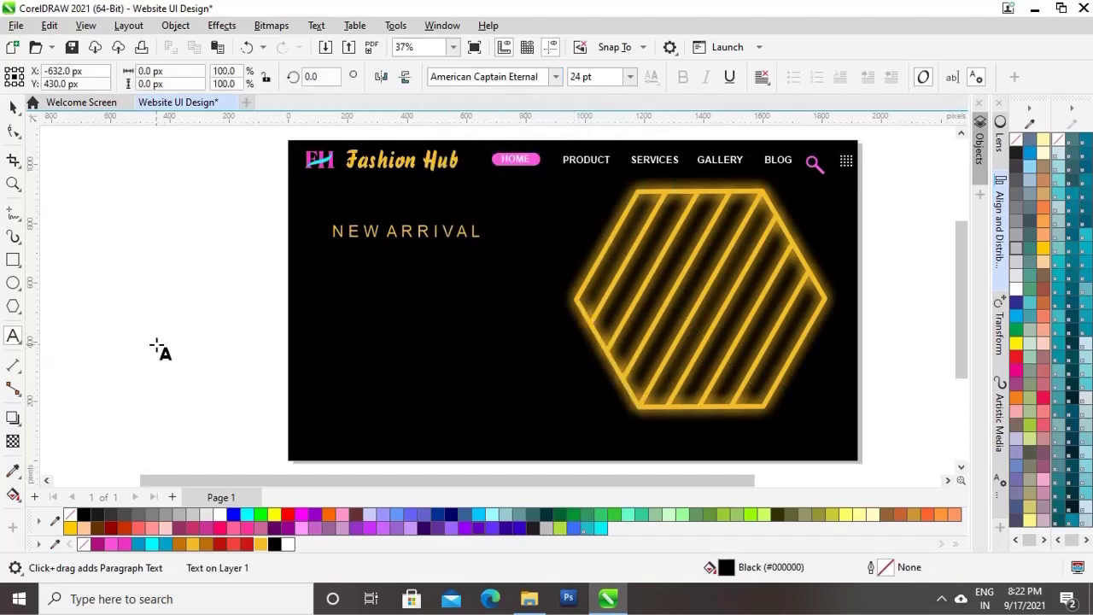
type("FASHI")
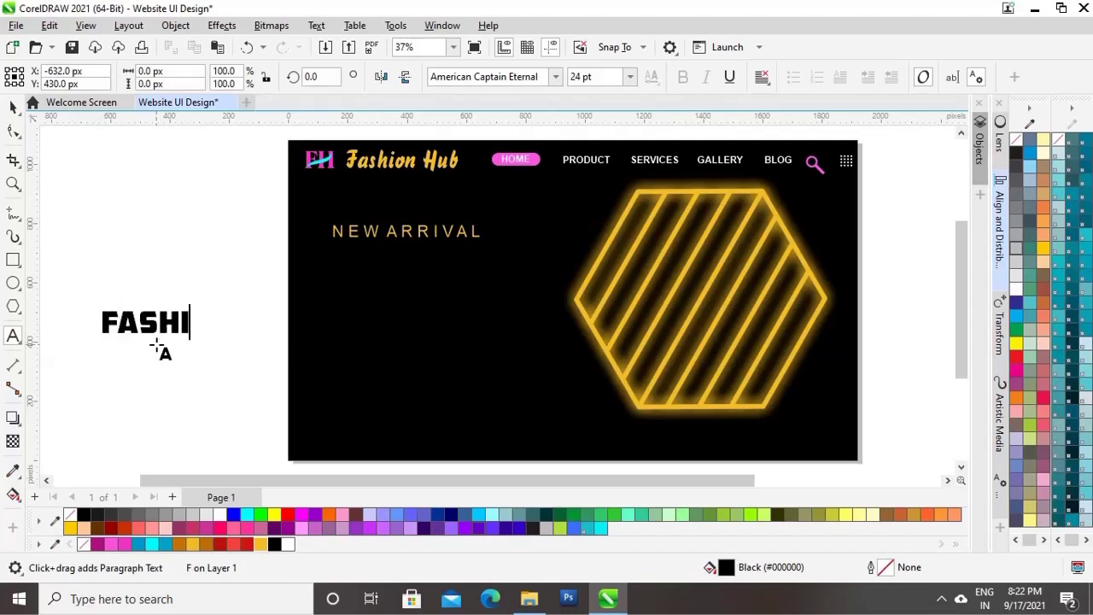
type("ON")
left_click(12, 107)
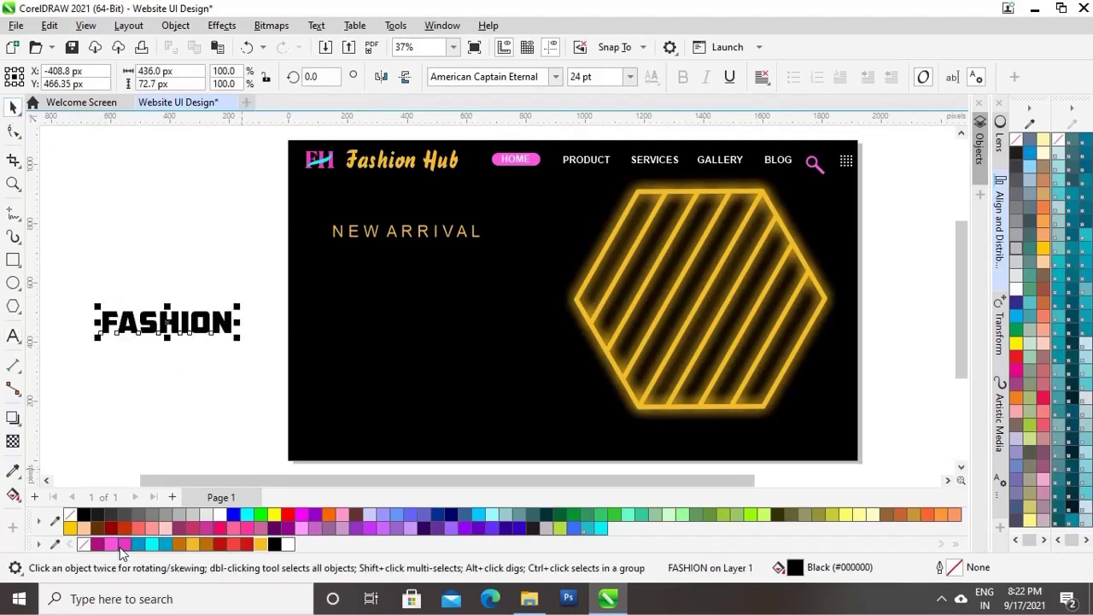
Step: Fill the FASHION text with pink #FC56E2, then place and enlarge it beneath NEW ARRIVAL on the black page
left_click(122, 546)
left_click(113, 547)
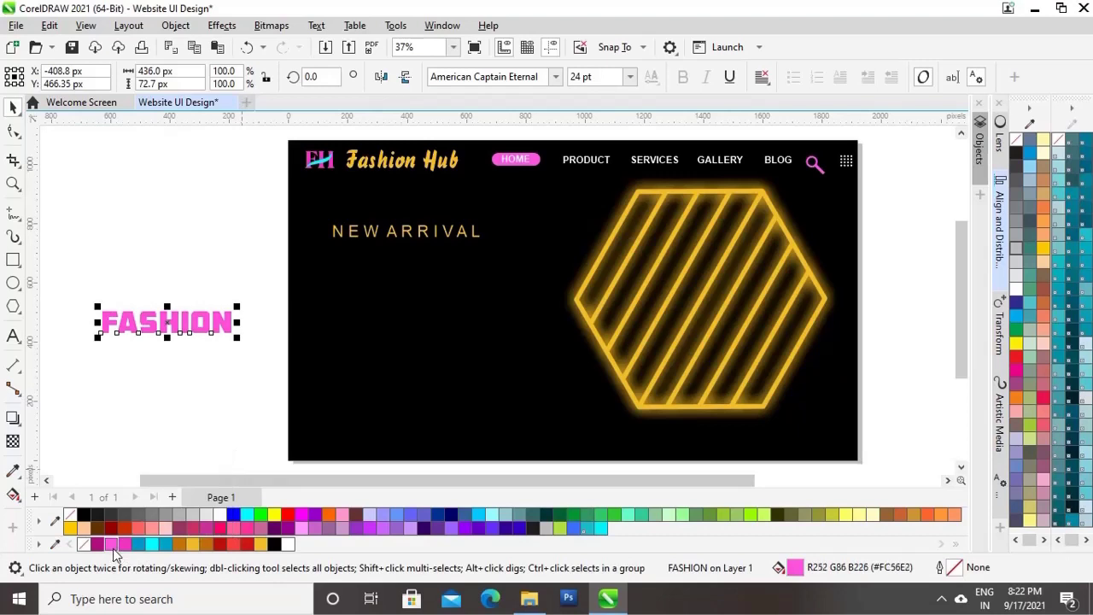
left_click_drag(181, 322, 417, 268)
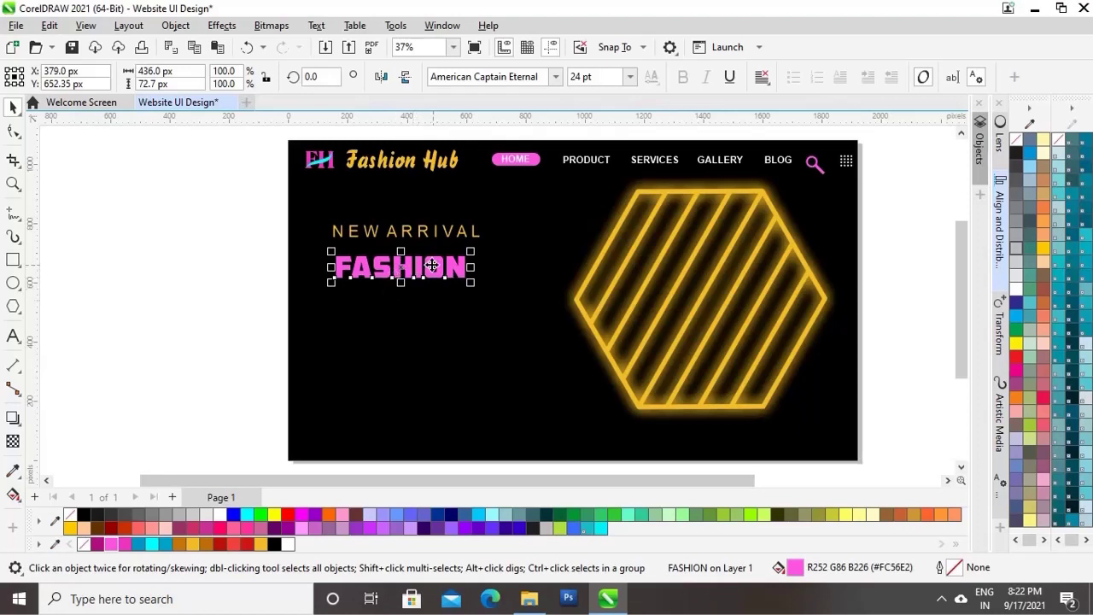
mouse_move(472, 255)
left_mouse_down()
mouse_move(512, 237)
mouse_move(457, 266)
mouse_move(488, 245)
left_mouse_up()
left_click_drag(488, 248, 443, 263)
Step: Enlarge the NEW ARRIVAL text to about 13.6 pt and place it centred just above FASHION
left_click(468, 232)
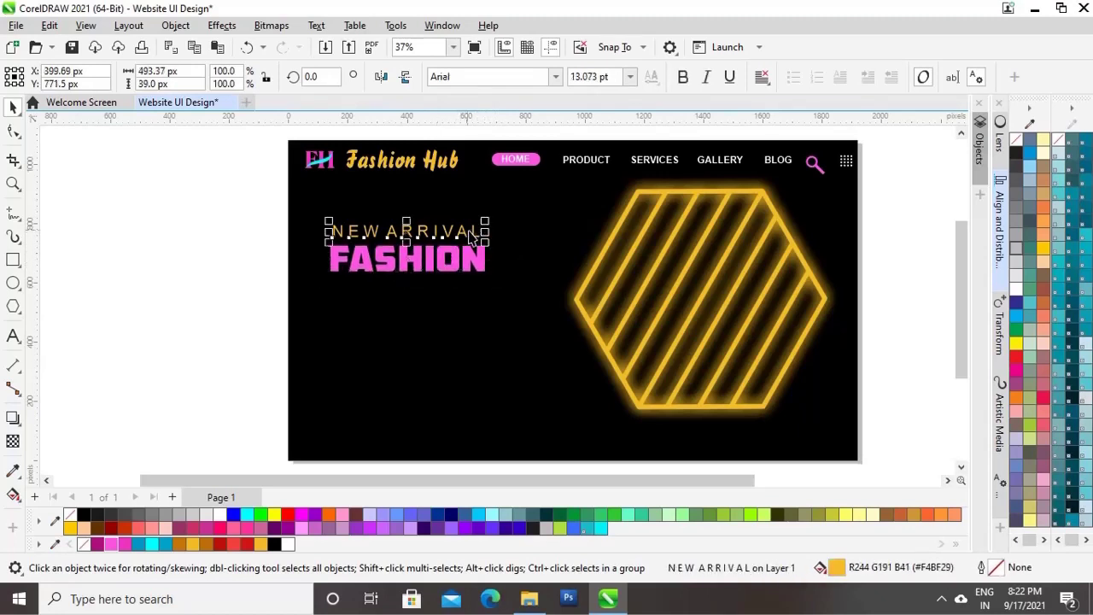
left_click_drag(489, 222, 493, 219)
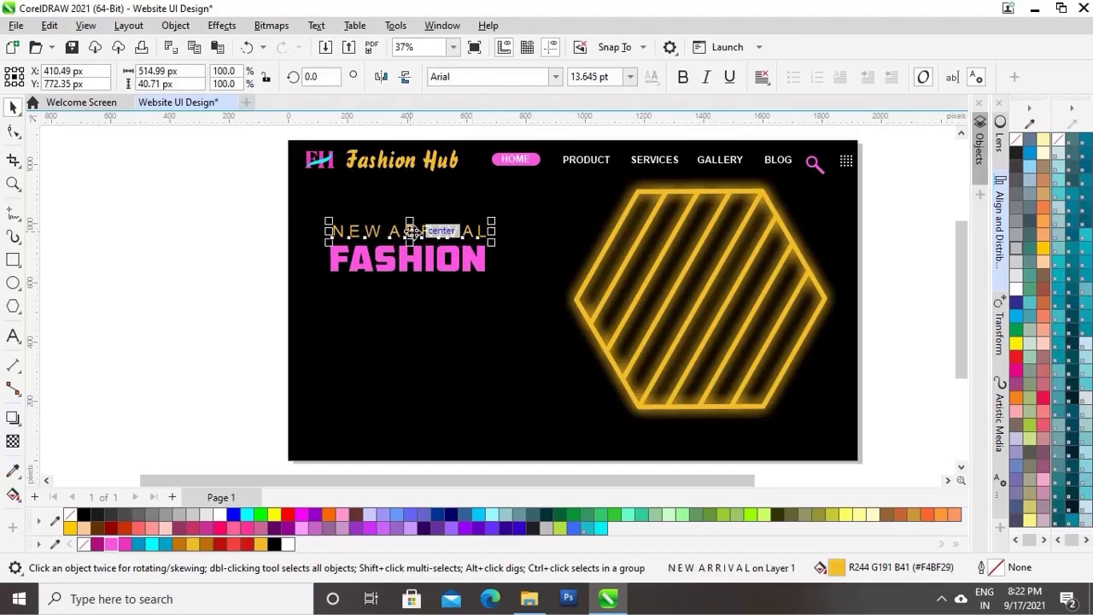
left_click_drag(412, 232, 408, 241)
left_click(167, 331)
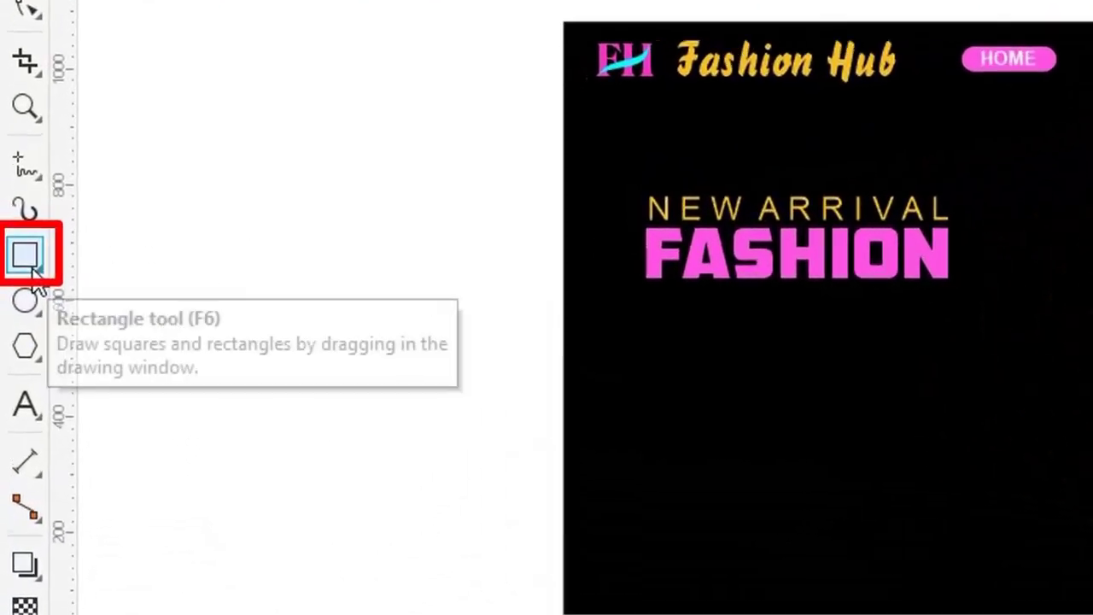
Step: Draw a rectangle on the blank area left of the page and set its size to 350 by 350 px
left_click(30, 267)
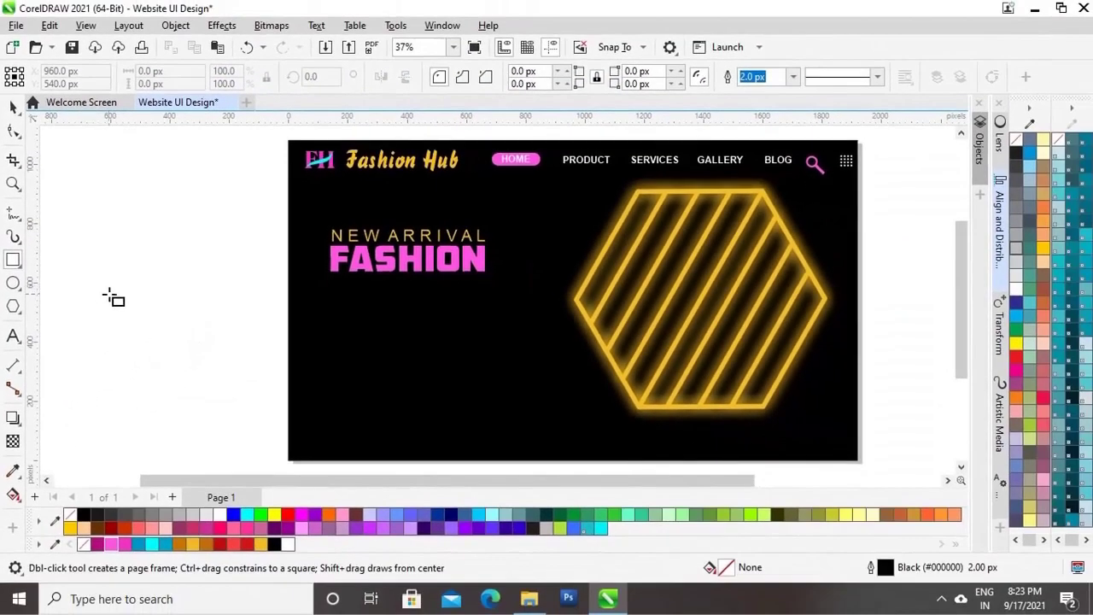
mouse_move(109, 293)
left_mouse_down()
mouse_move(171, 357)
mouse_move(222, 386)
left_mouse_up()
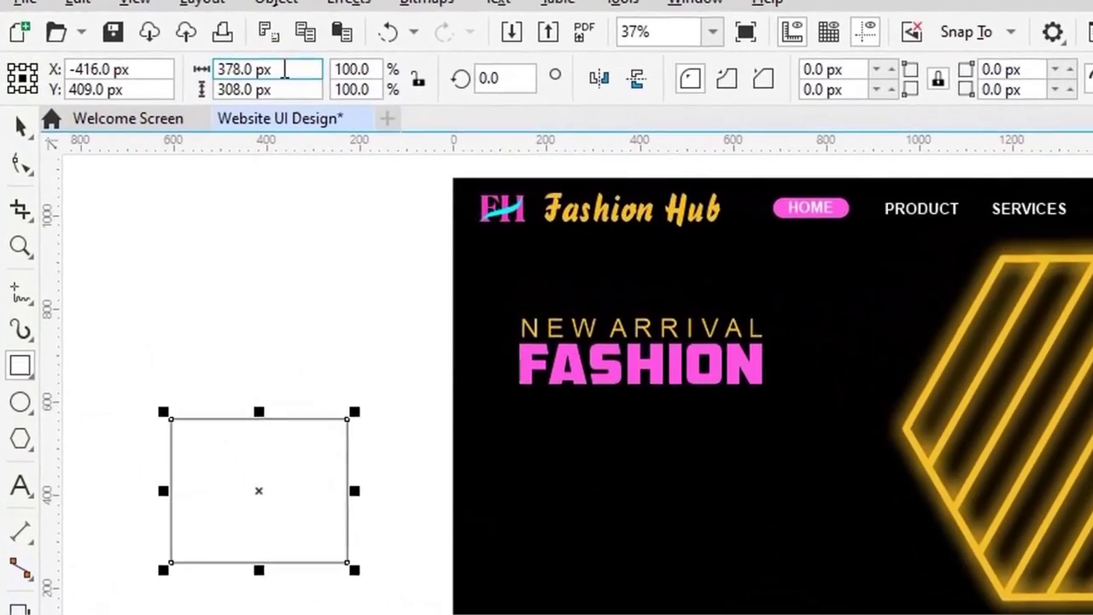
left_click_drag(285, 71, 209, 70)
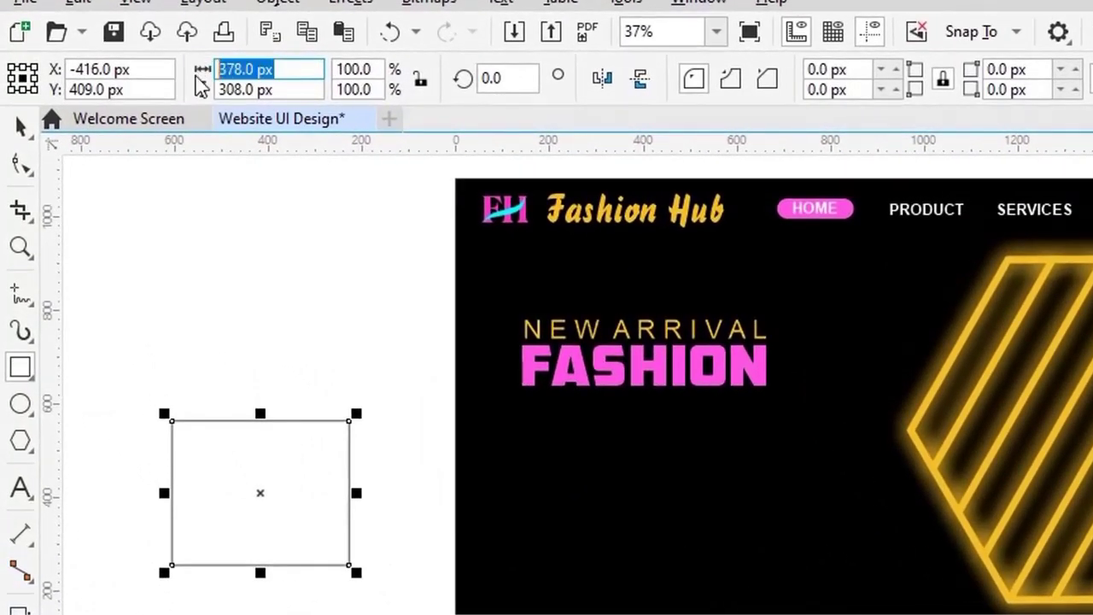
type("350")
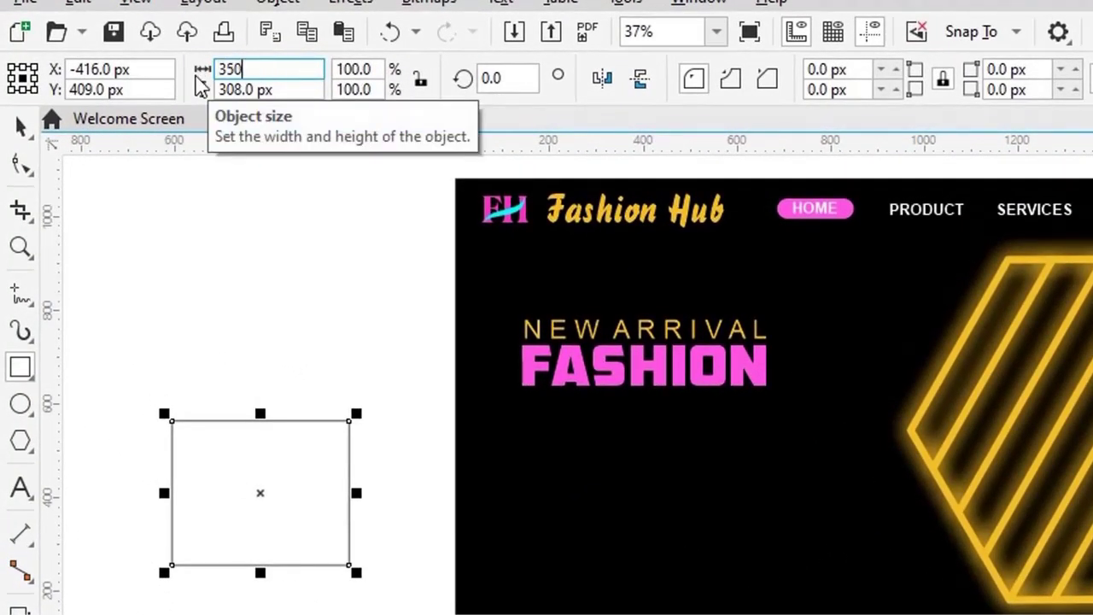
key("Tab")
type("350")
key("Return")
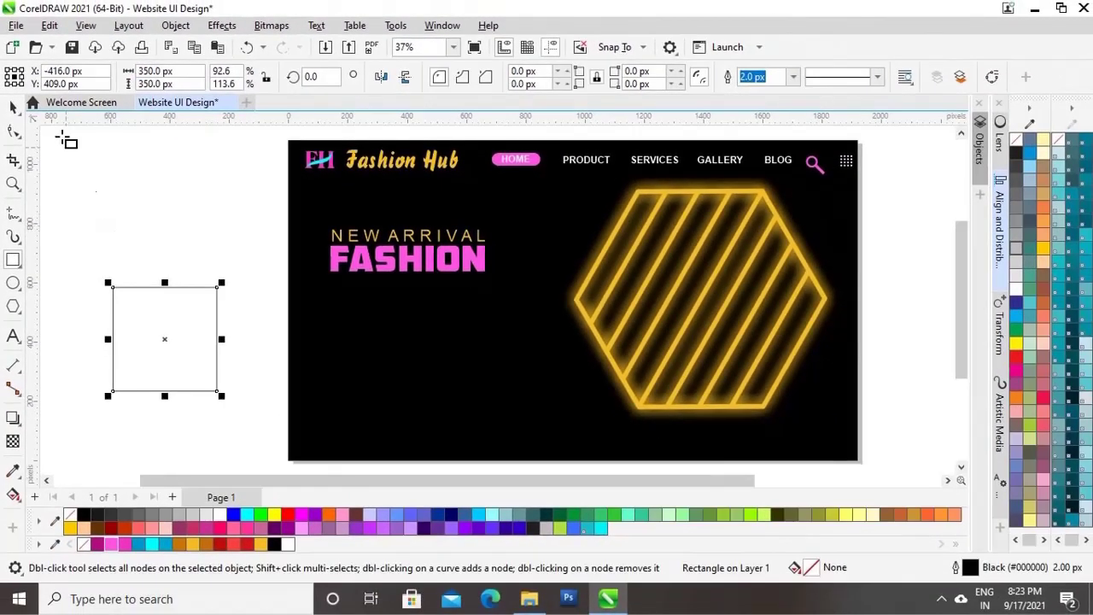
left_click(236, 206)
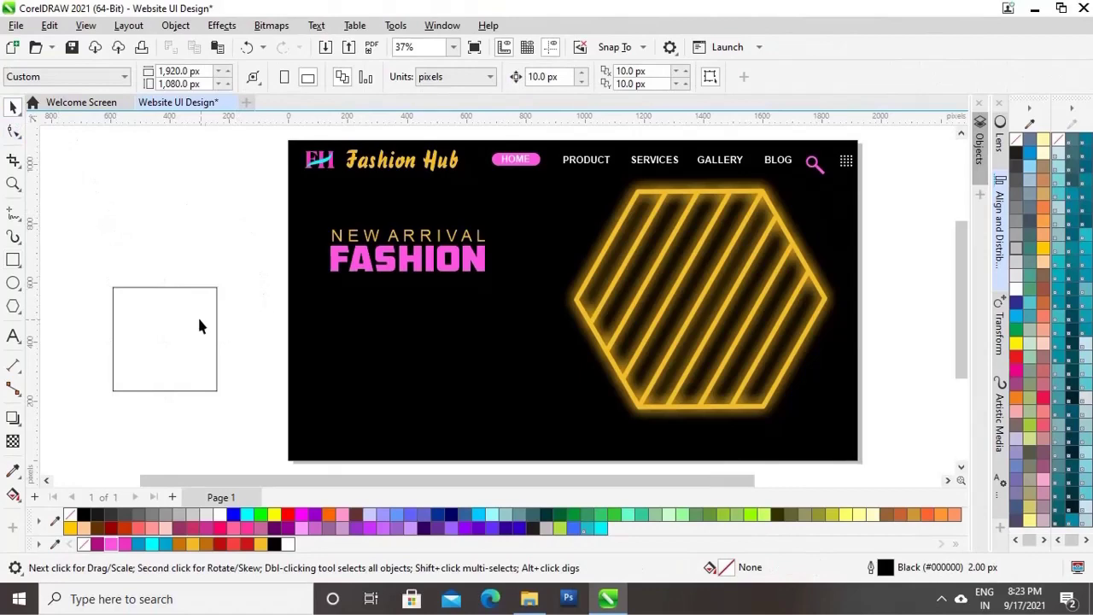
Step: Apply a horizontal left-to-right fountain fill to the square and sample dark magenta #B30E81 for its start colour
left_click(183, 348)
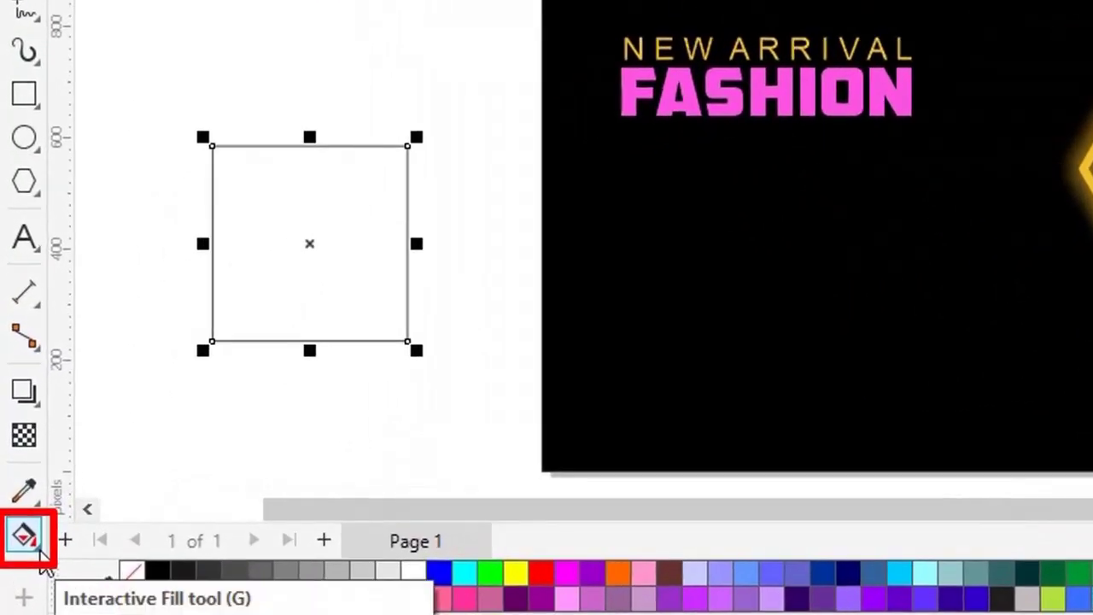
left_click(39, 555)
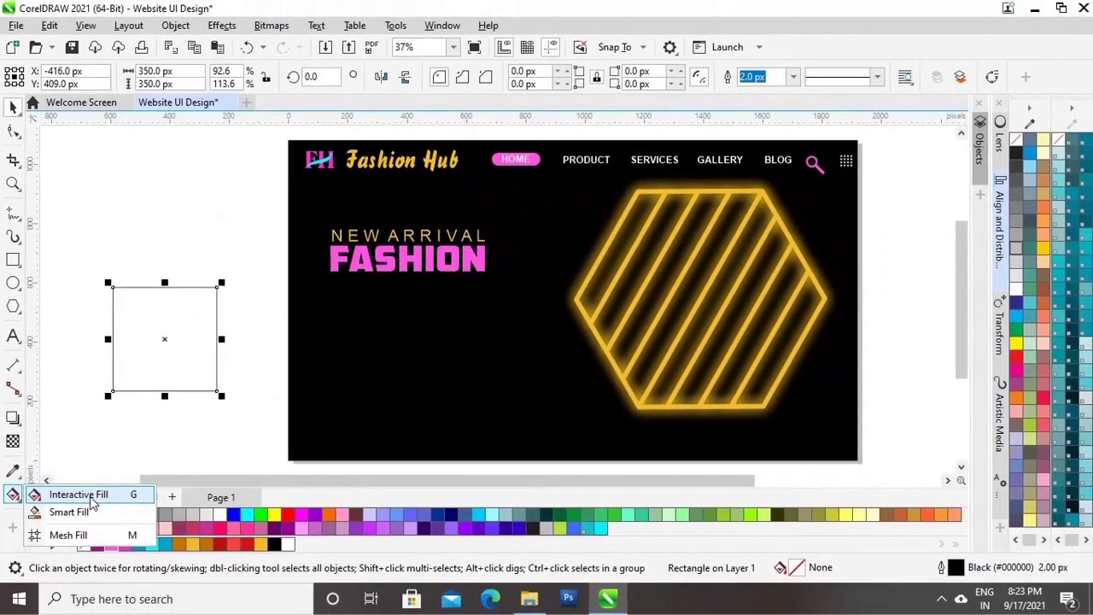
left_click(86, 495)
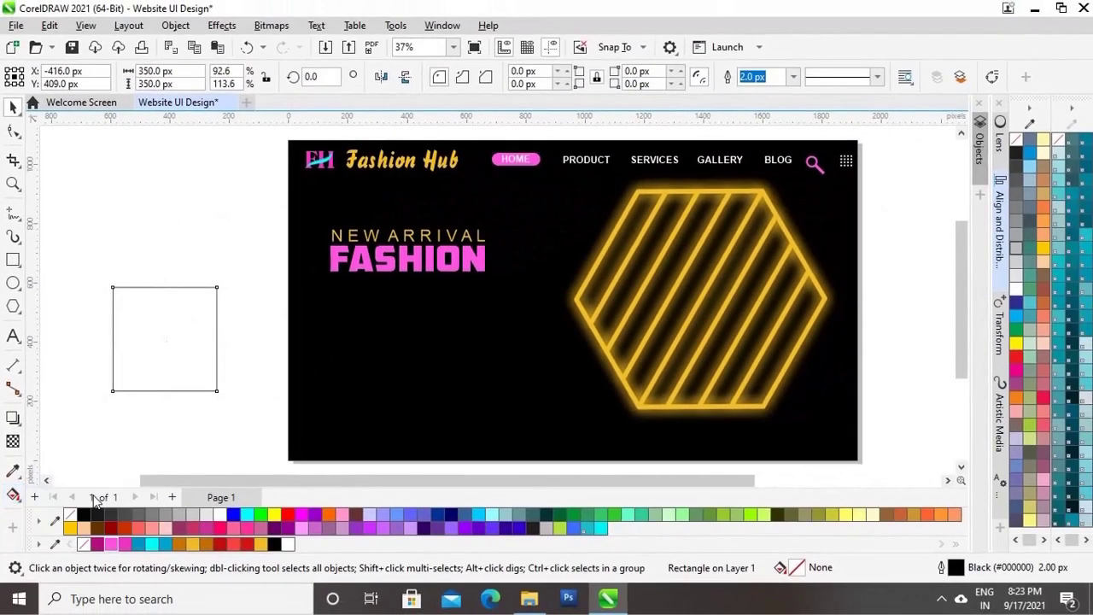
left_click_drag(112, 347, 218, 344)
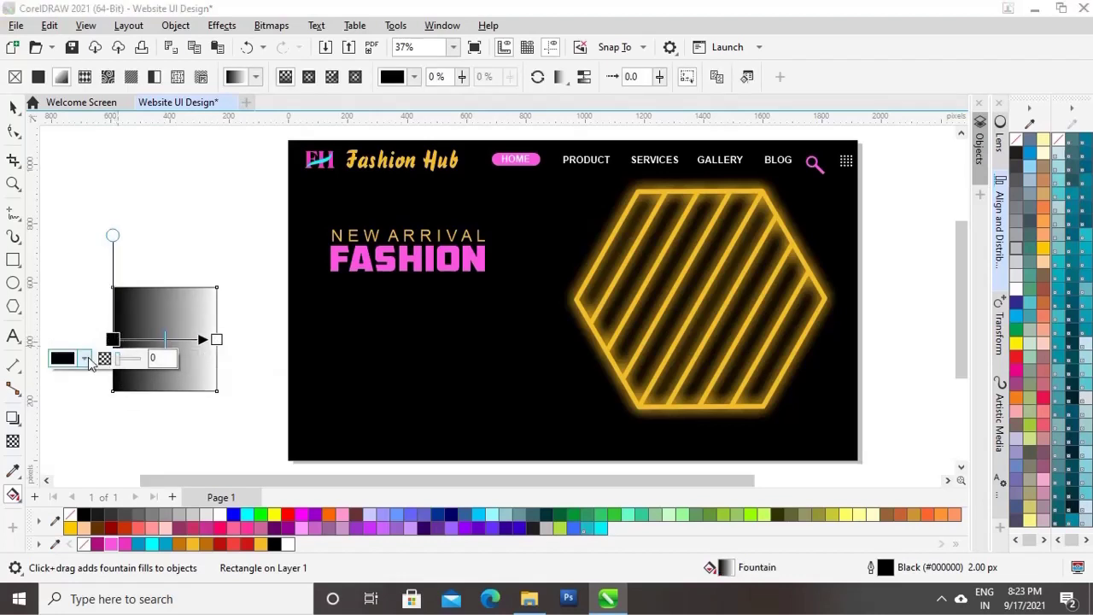
left_click(85, 358)
left_click(203, 325)
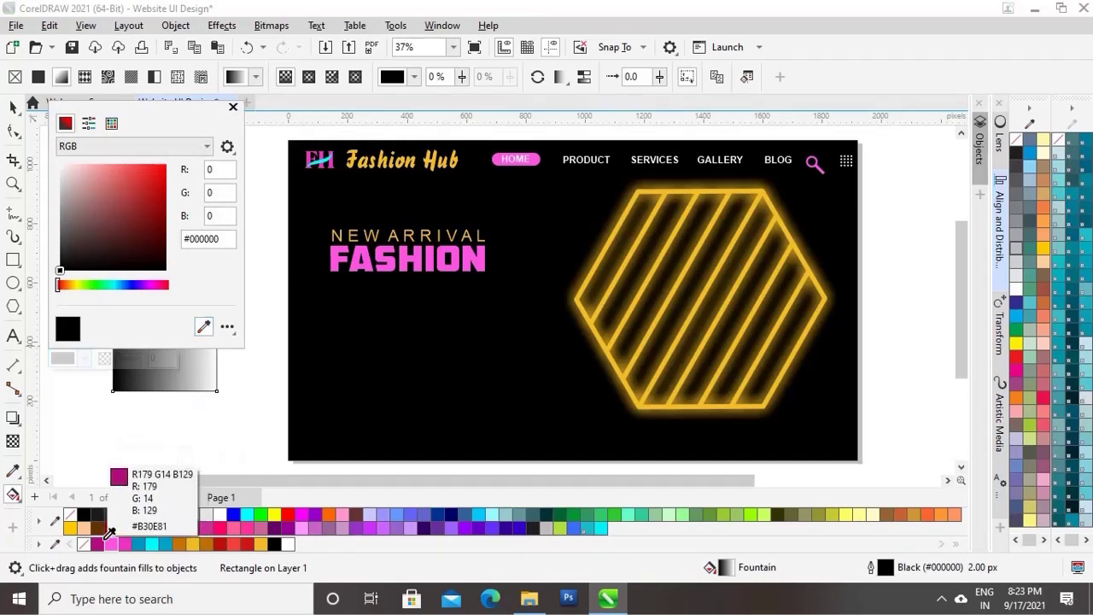
left_click(97, 544)
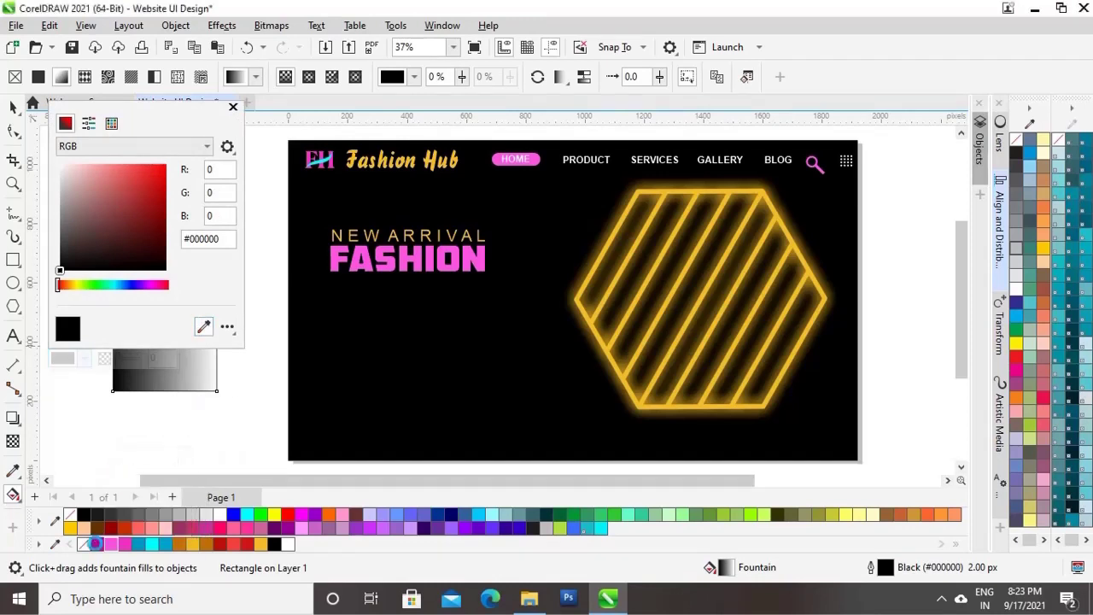
left_click(232, 107)
Step: Add a middle colour node at 44% of the square's gradient and sample the light pink #FC56E2 for it
double_click(158, 339)
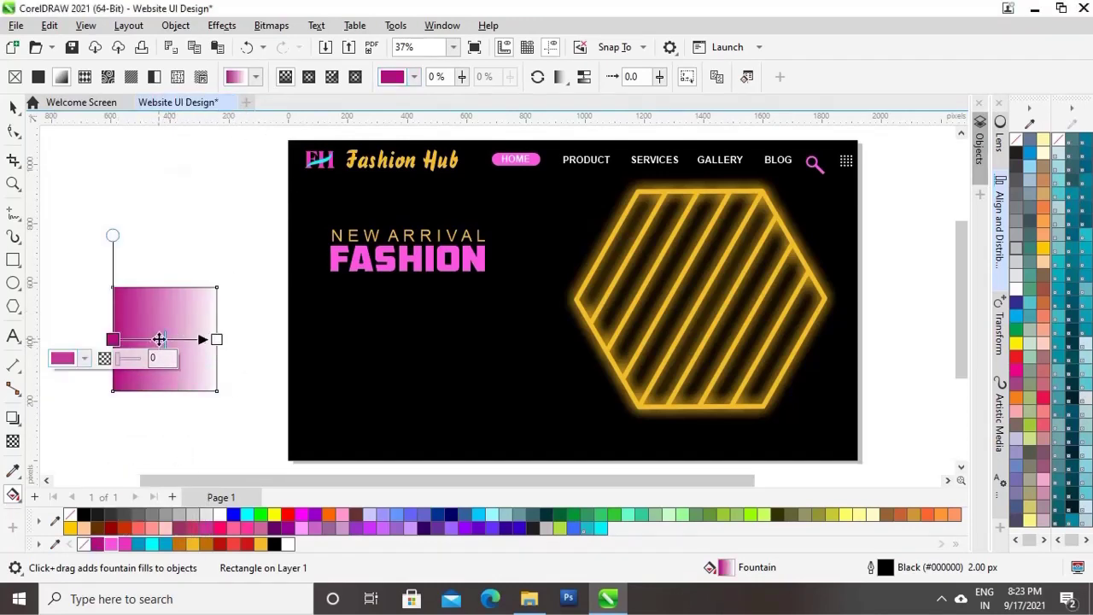
left_click(130, 358)
left_click(248, 326)
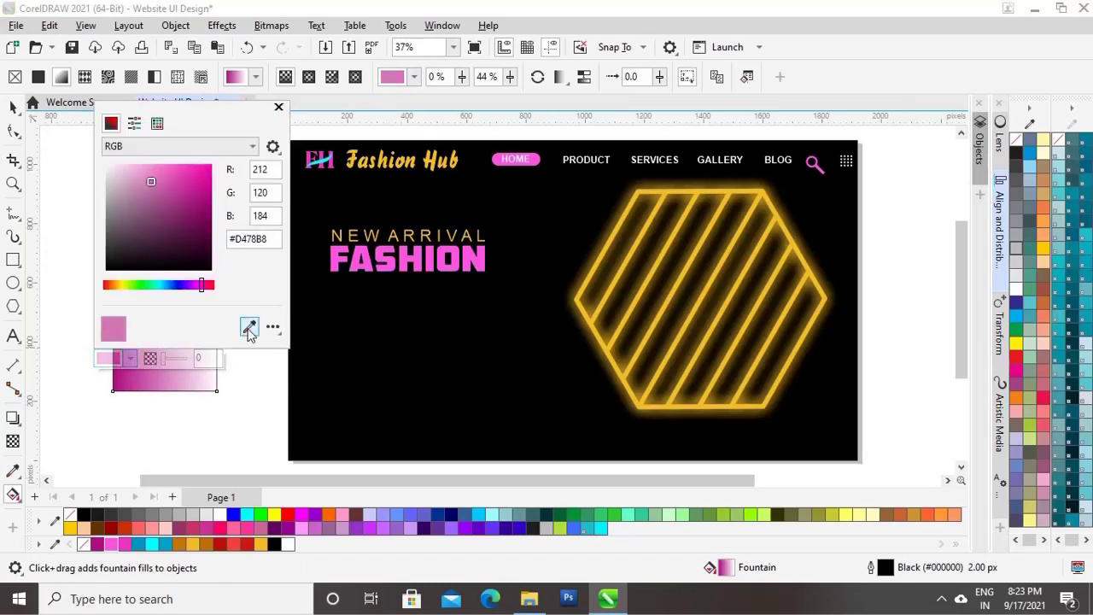
left_click(115, 540)
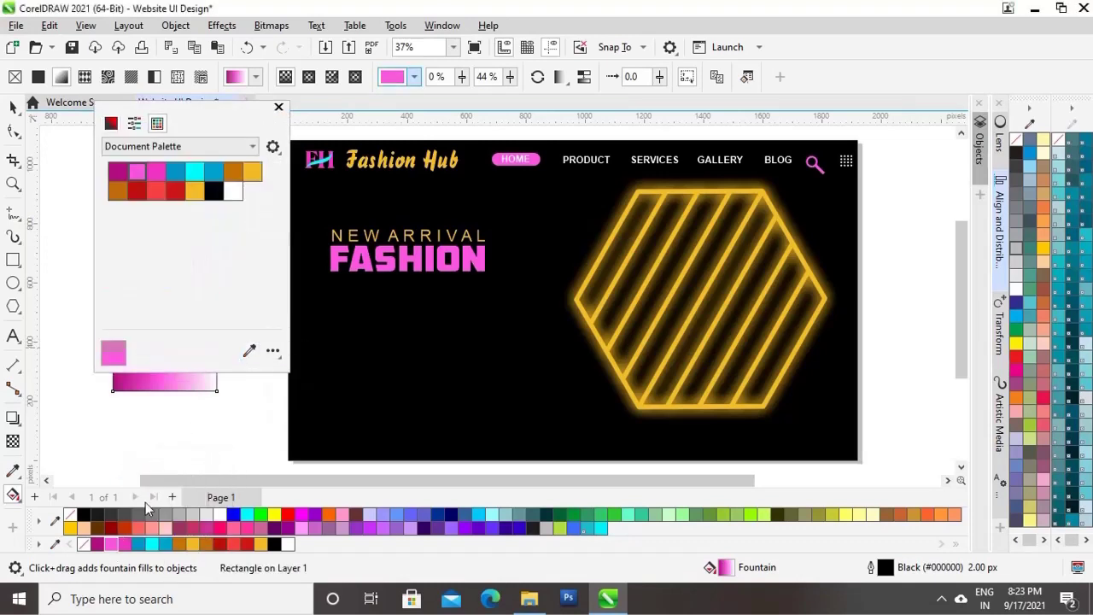
left_click(278, 108)
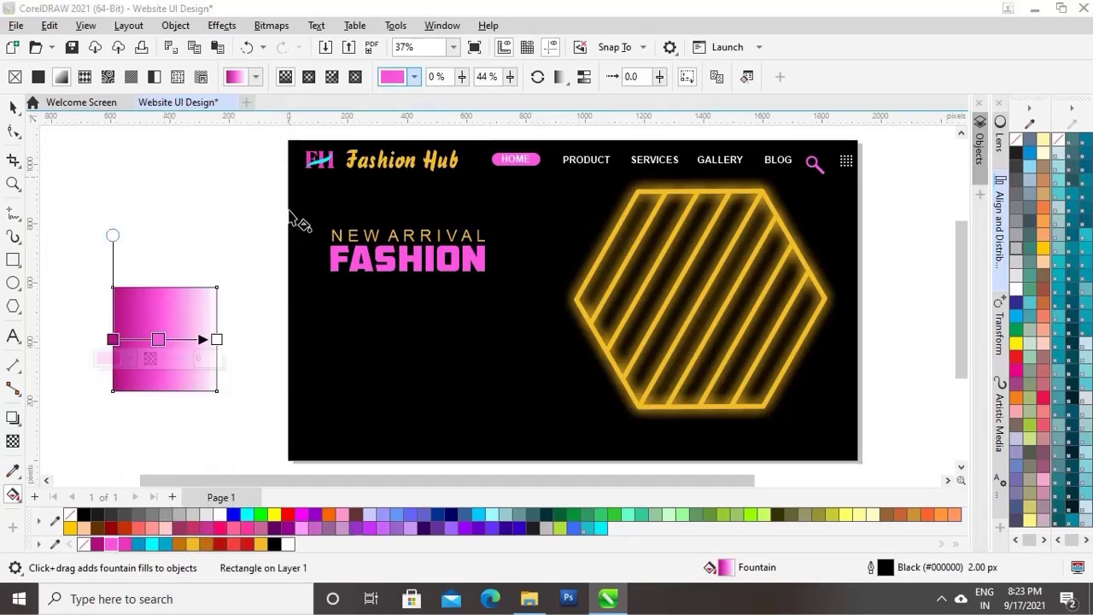
Step: Change the end colour of the square's gradient to the deeper pink sampled from the document palette
left_click(215, 339)
left_click(188, 358)
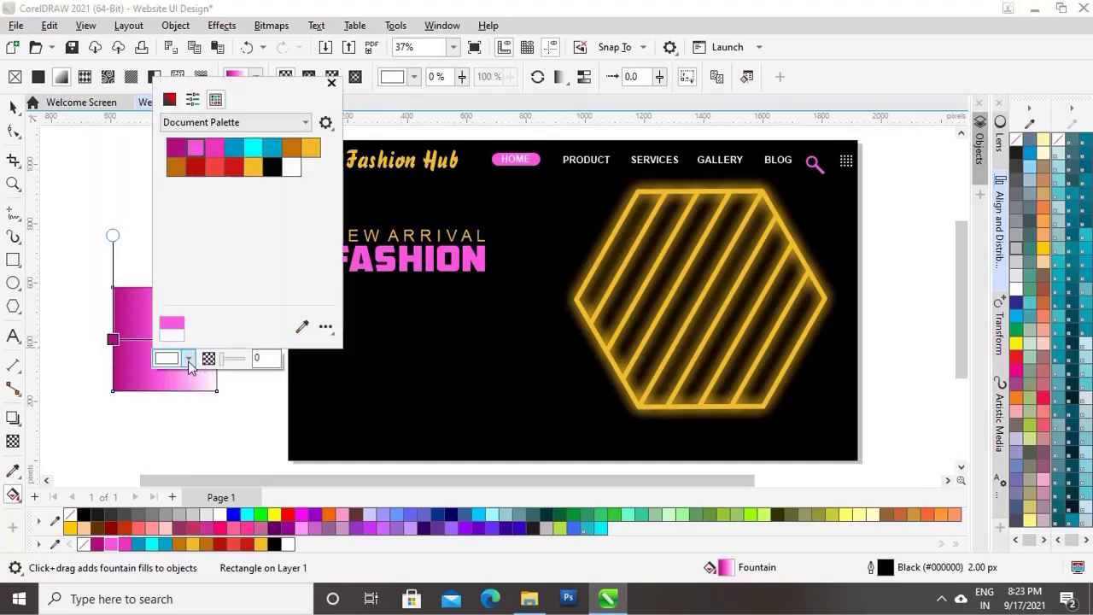
left_click(169, 99)
left_click(307, 303)
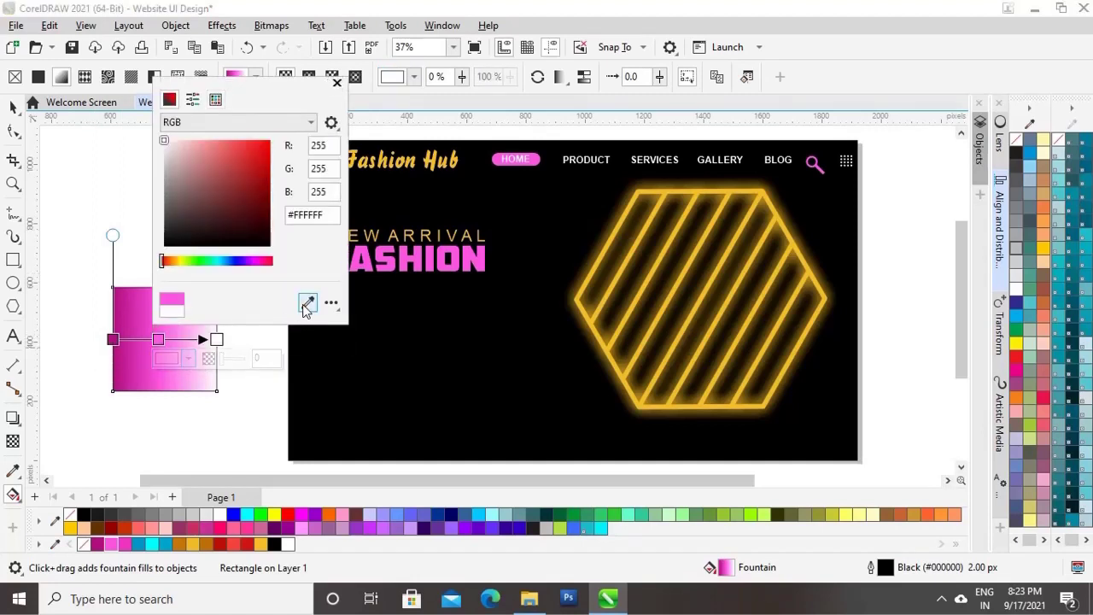
left_click(124, 546)
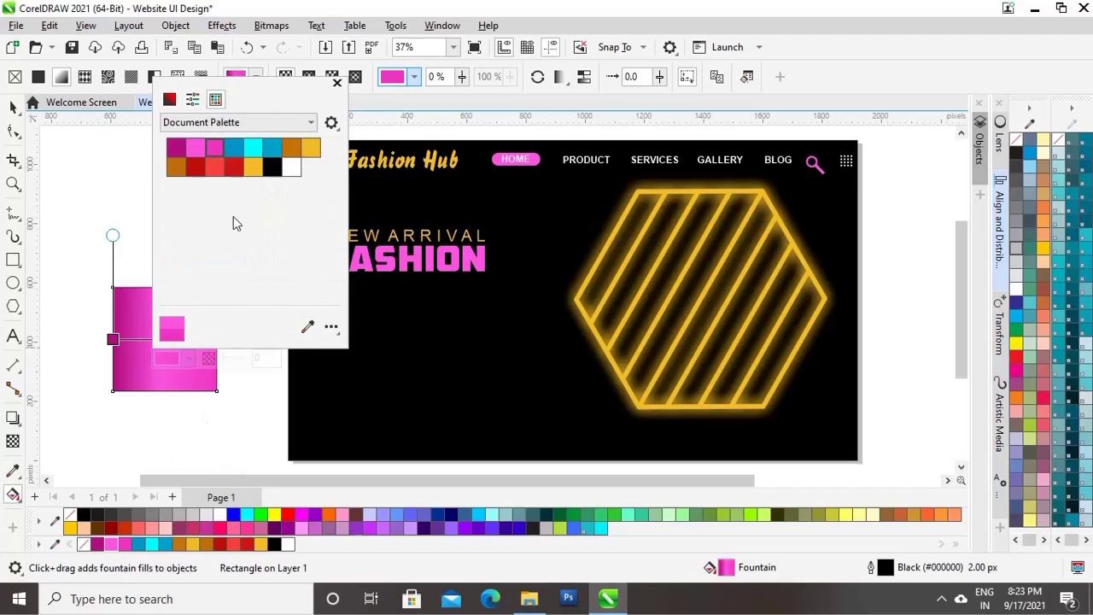
left_click(13, 107)
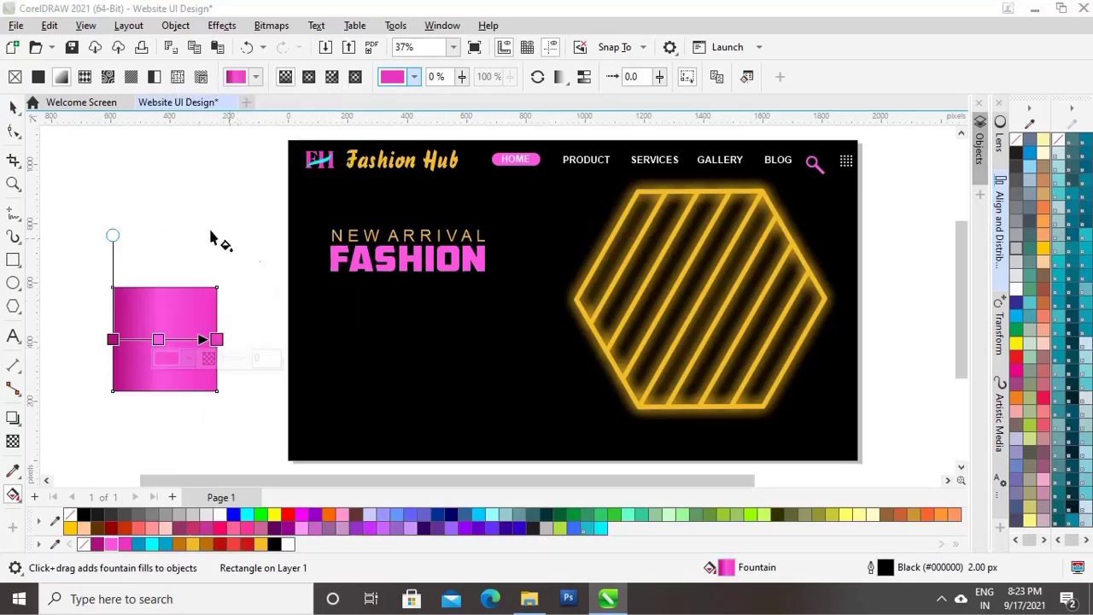
left_click(13, 108)
left_click(213, 193)
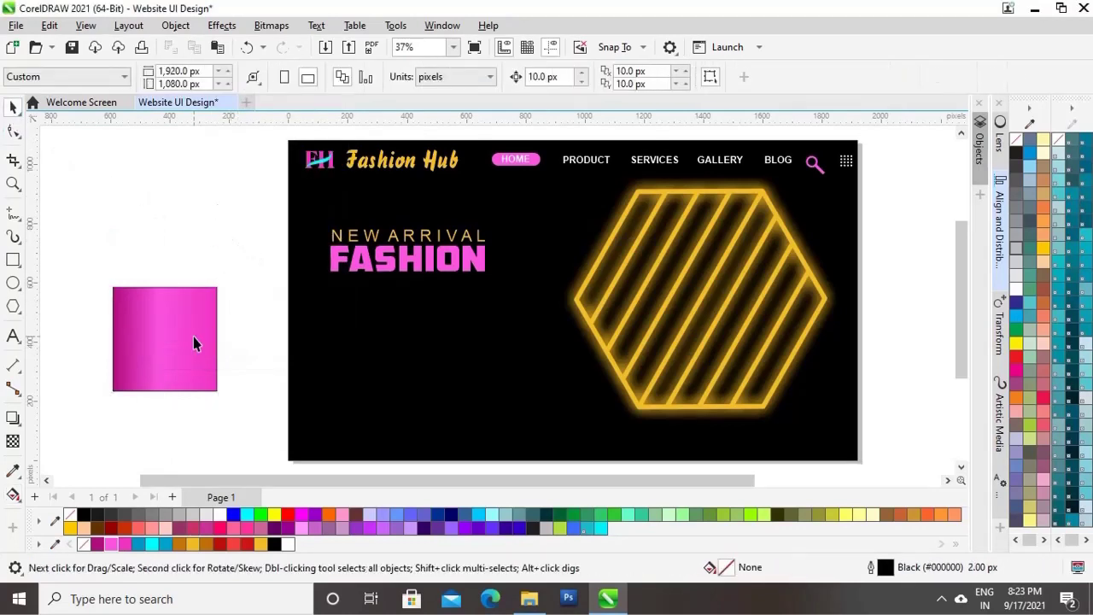
Step: Remove the outline from the pink gradient square
left_click(193, 337)
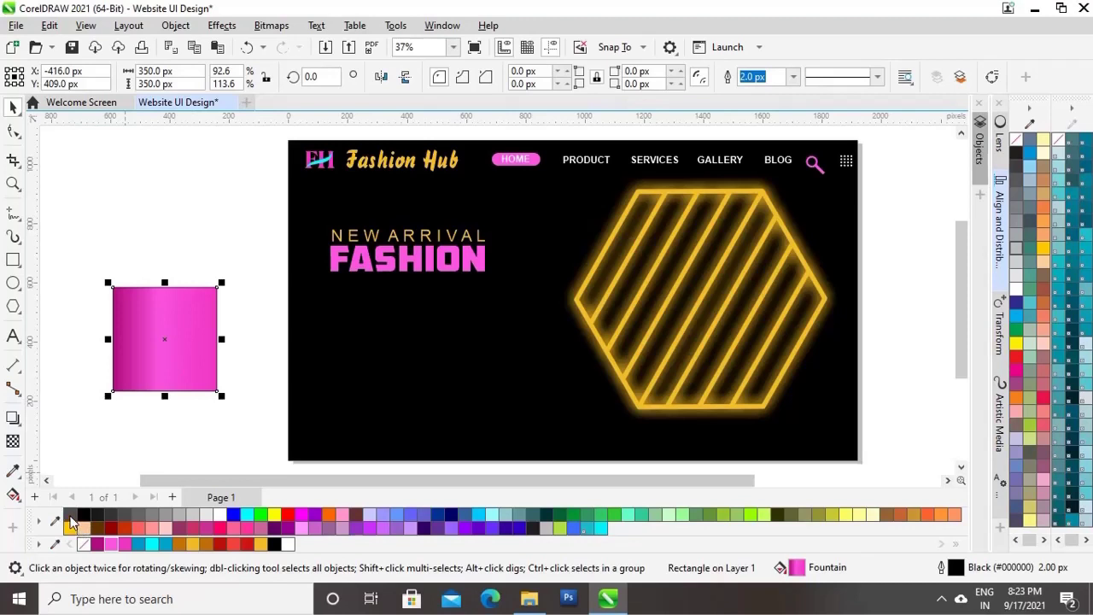
right_click(71, 523)
left_click(211, 436)
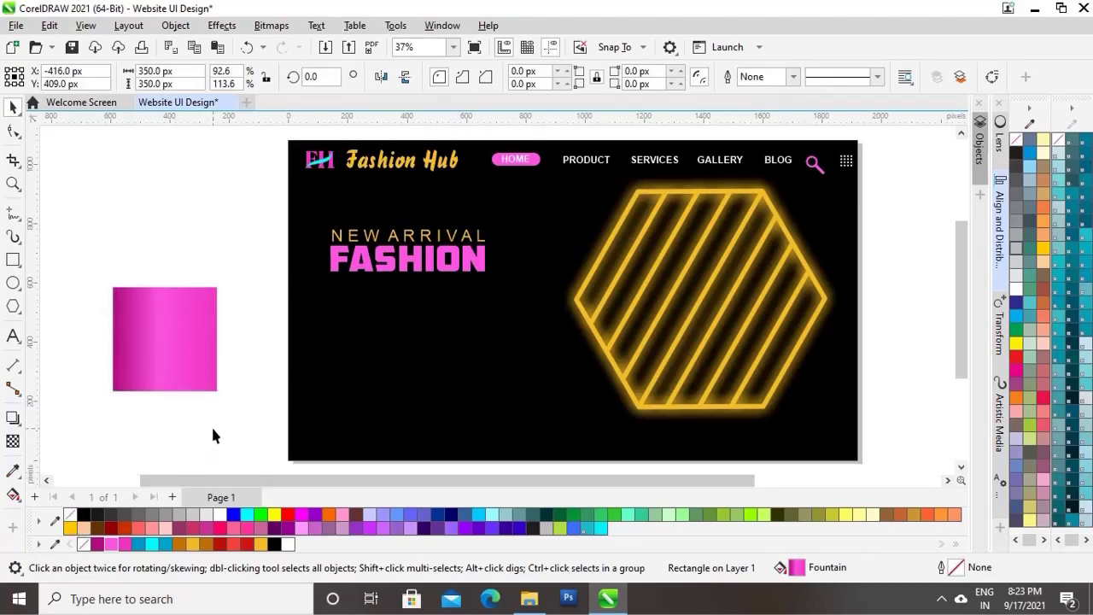
Step: Move the middle node of the square's gradient to 50% and open its colour choices
left_click(189, 367)
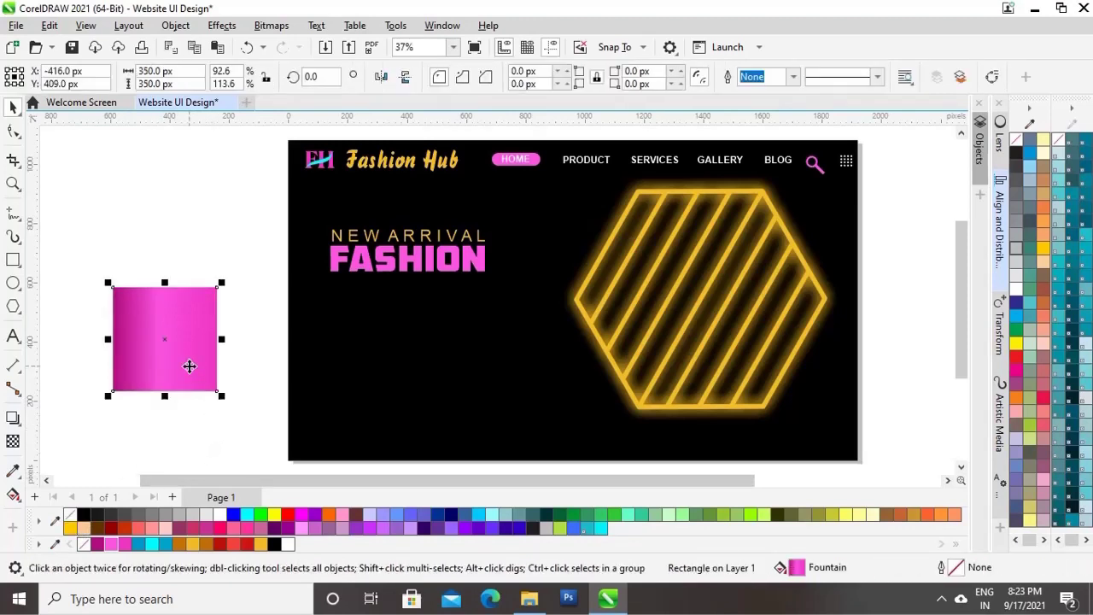
left_click(13, 494)
left_click_drag(159, 339, 165, 339)
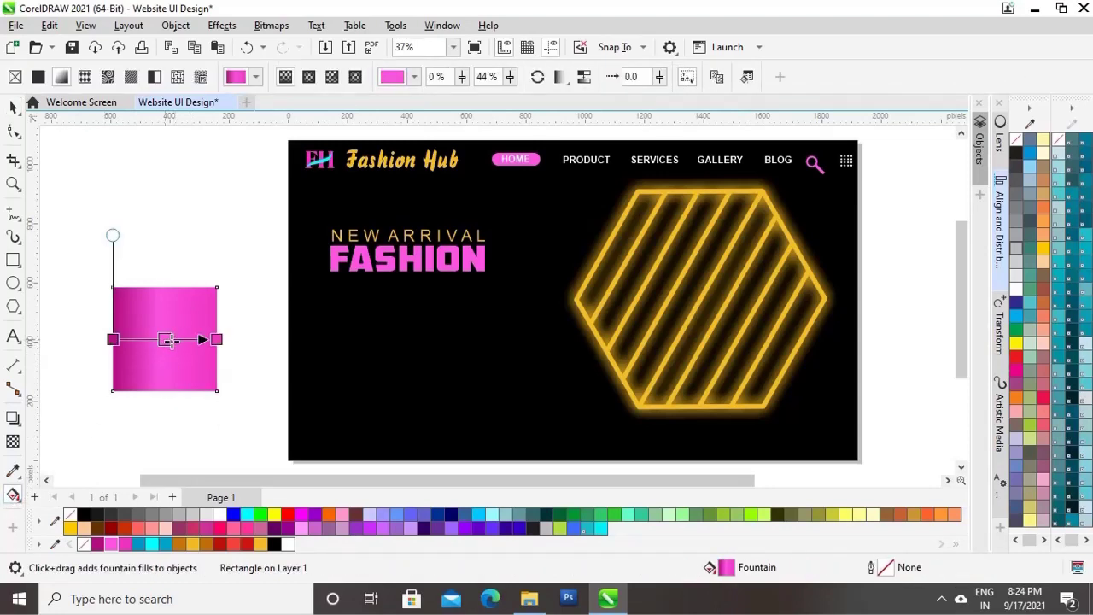
double_click(165, 339)
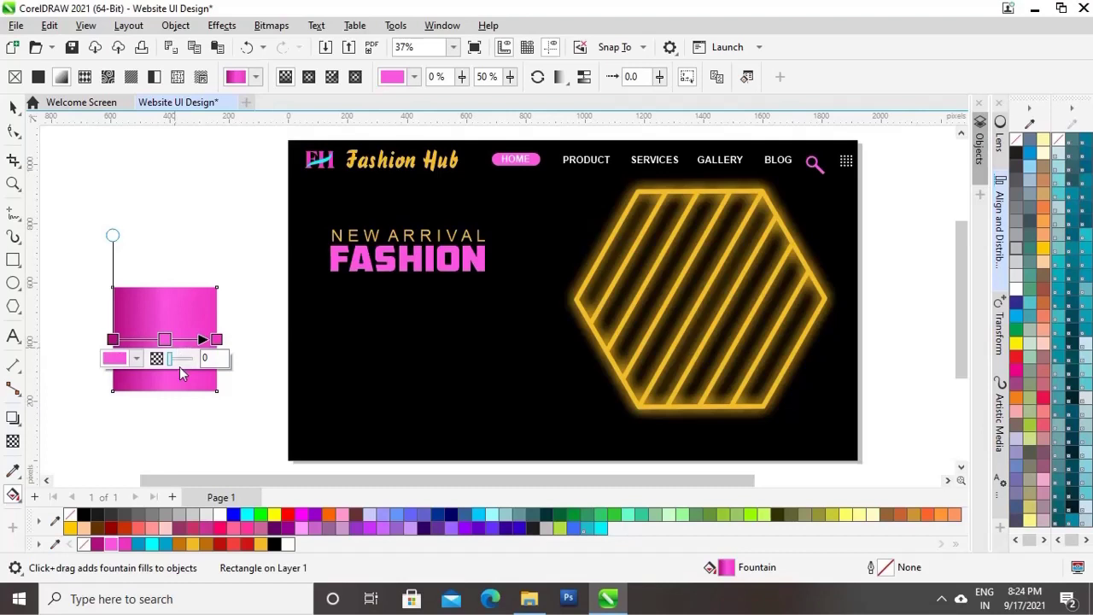
left_click_drag(165, 339, 164, 339)
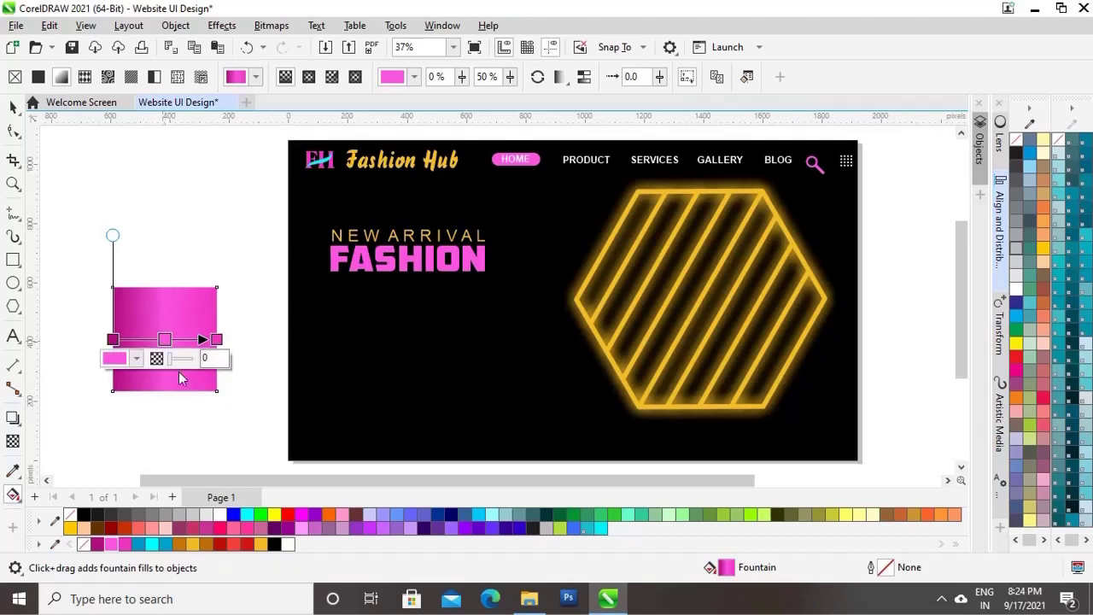
left_click(120, 359)
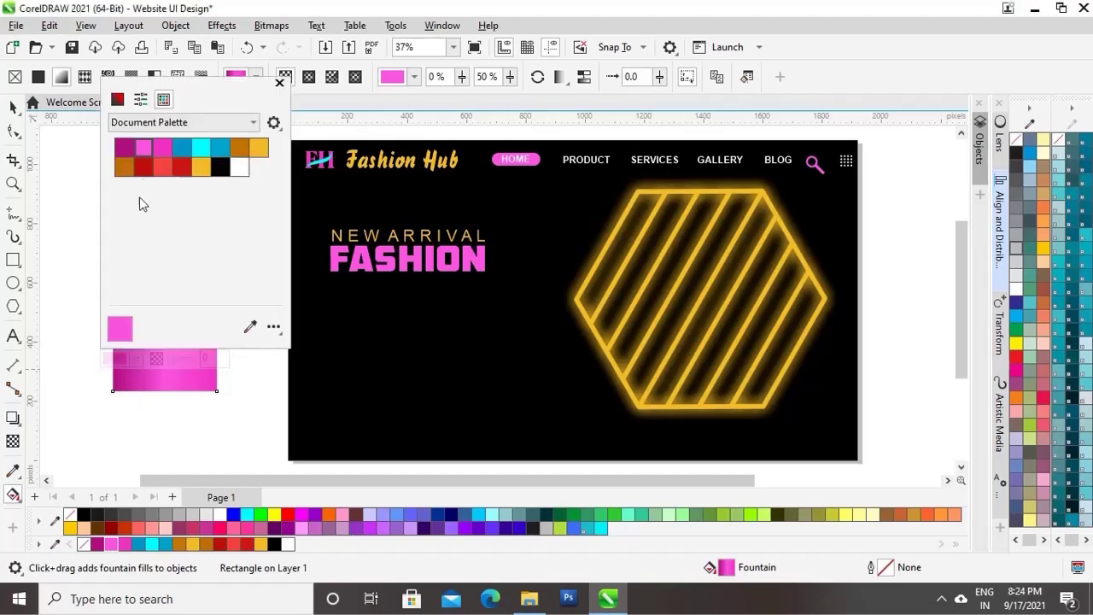
Step: Set the middle colour node of the square's pink fountain fill to the lighter pink #FA7FE8
left_click(117, 99)
left_click(165, 144)
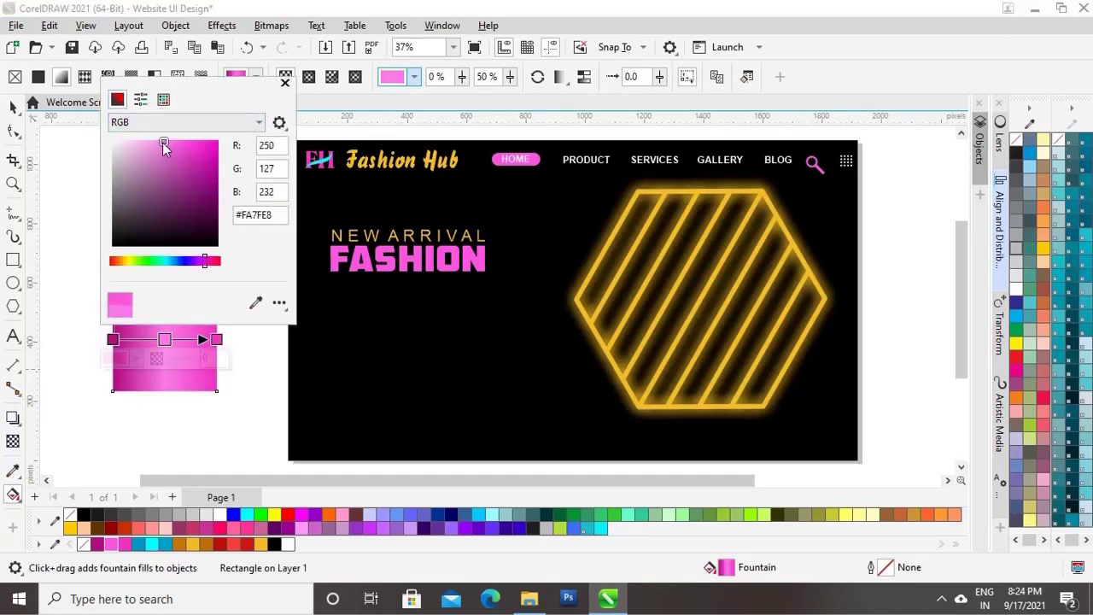
left_click(286, 82)
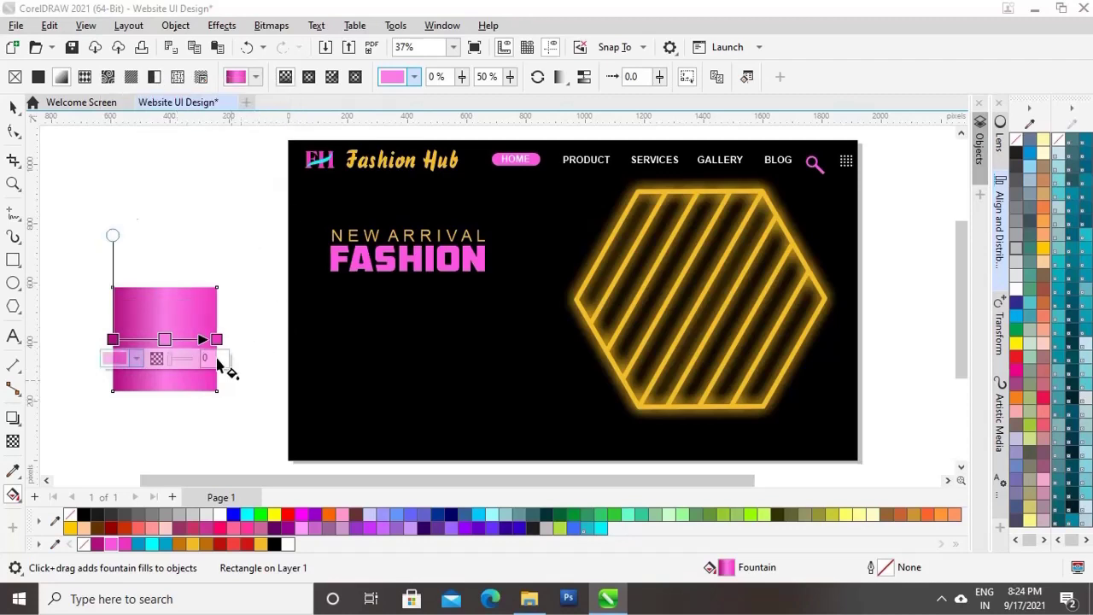
left_click(13, 107)
left_click(191, 183)
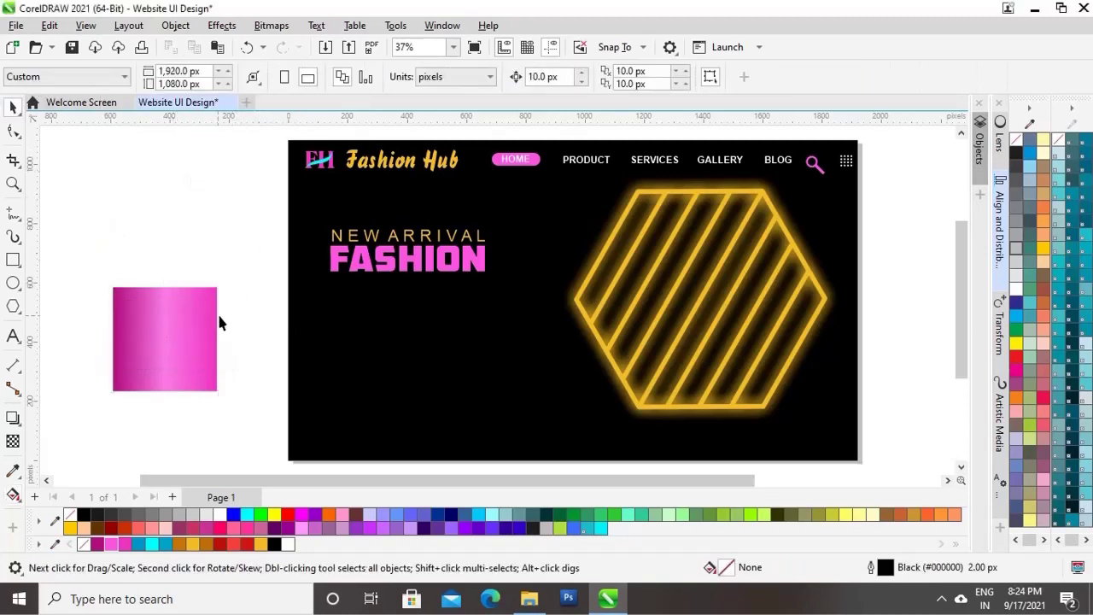
Step: Apply a smooth transition between the colour nodes of the pink square's fountain fill
left_click(167, 337)
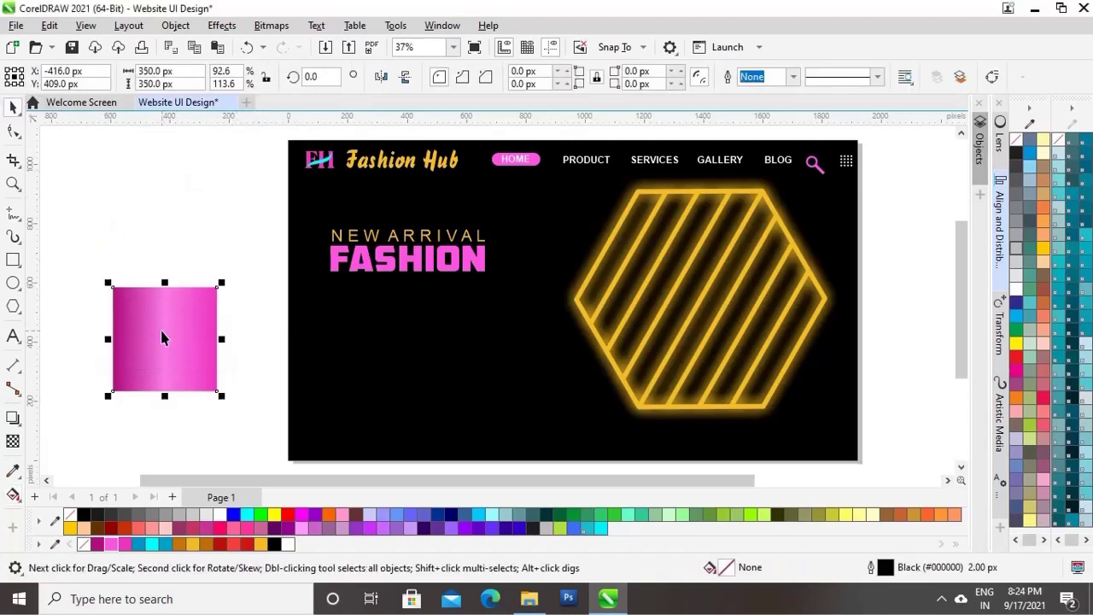
left_click(12, 496)
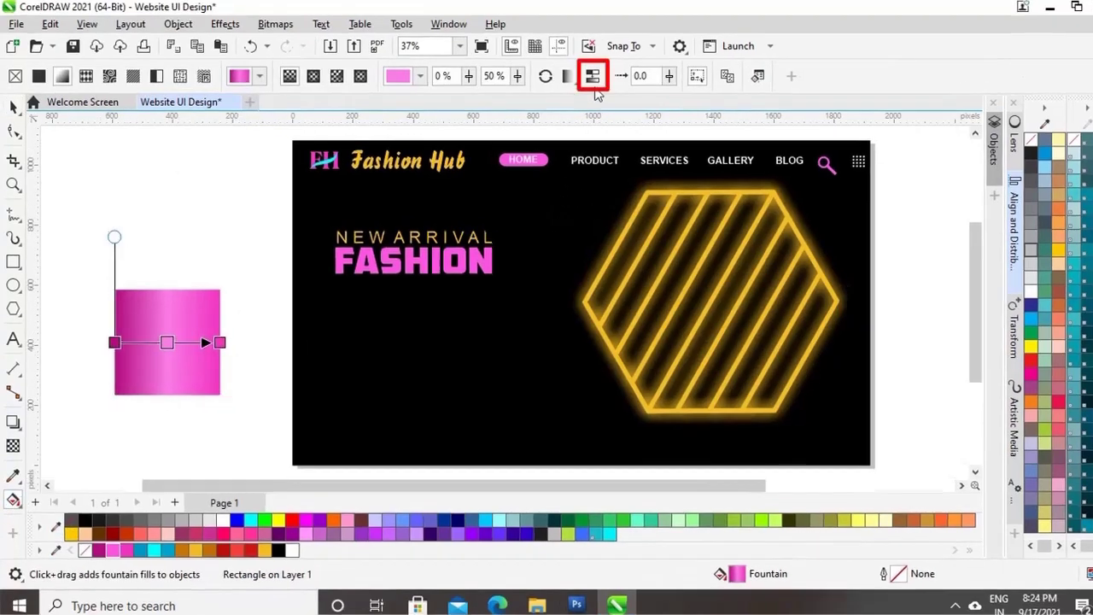
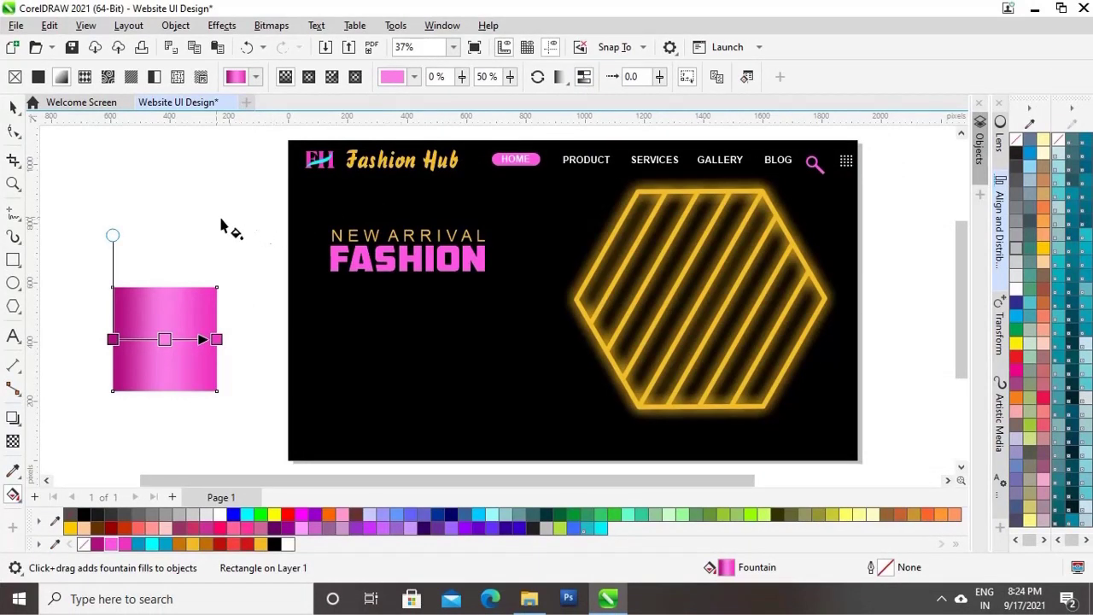
left_click(12, 107)
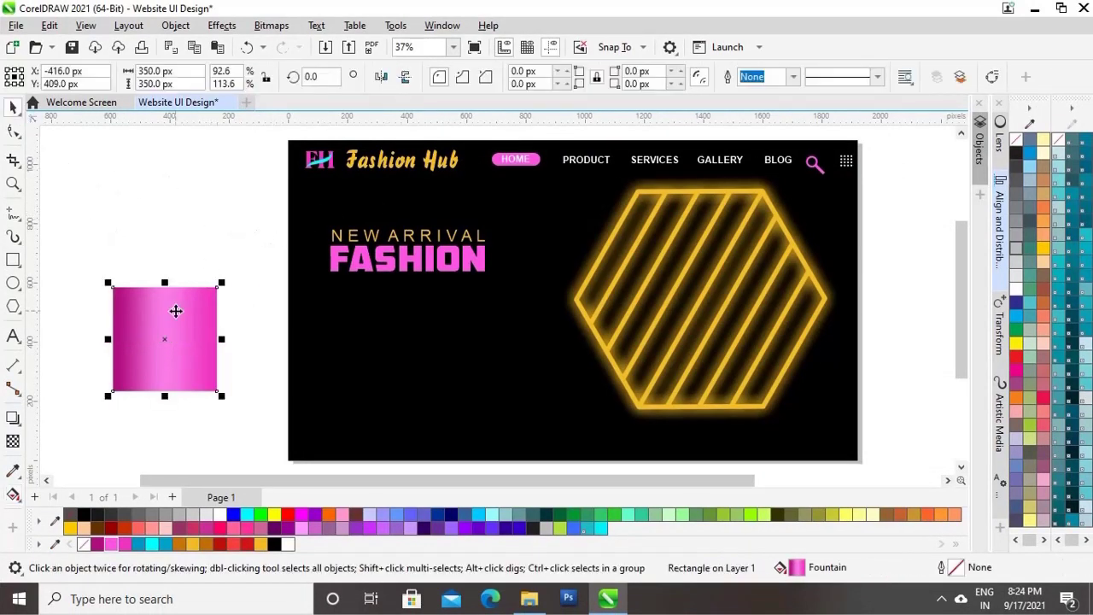
Step: Add a centred smaller duplicate of the square, about 294 px wide, and make its fountain fill run vertically from dark pink at the top
left_click_drag(221, 283, 216, 289)
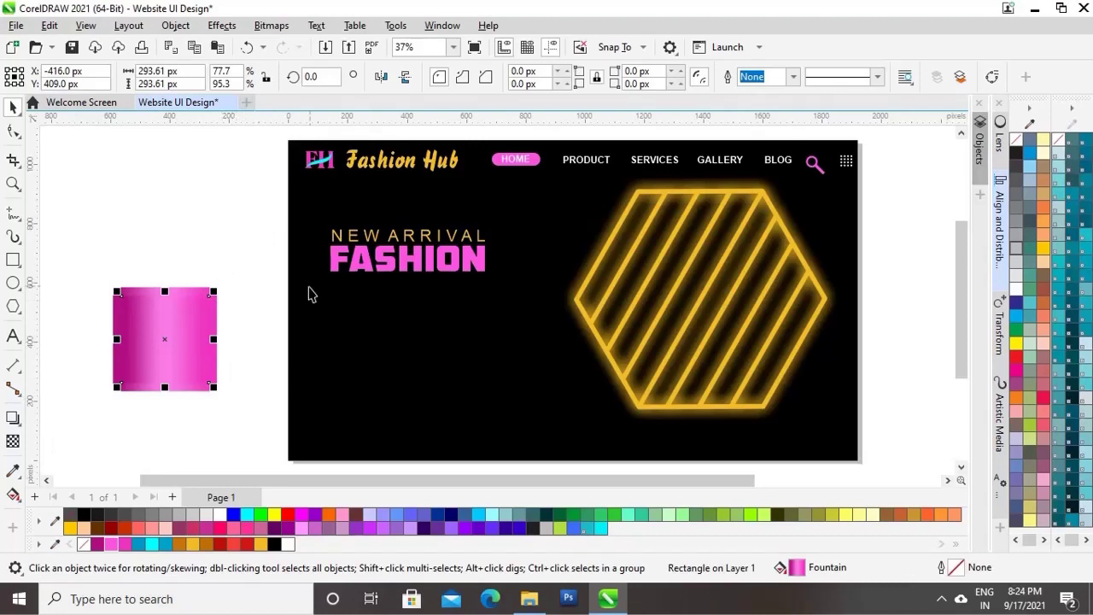
left_click(13, 495)
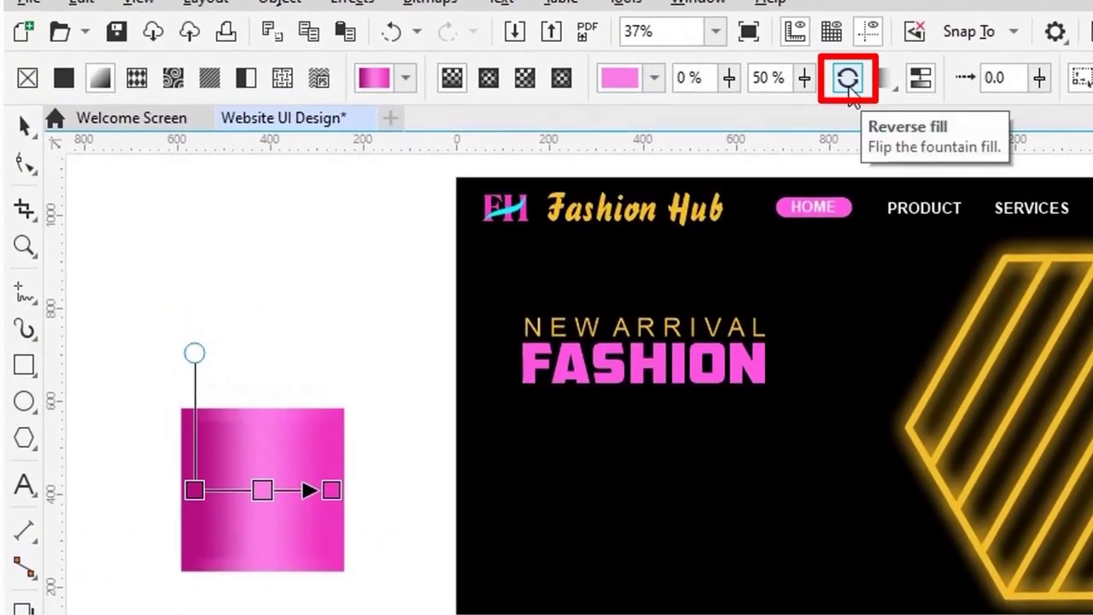
left_click(849, 86)
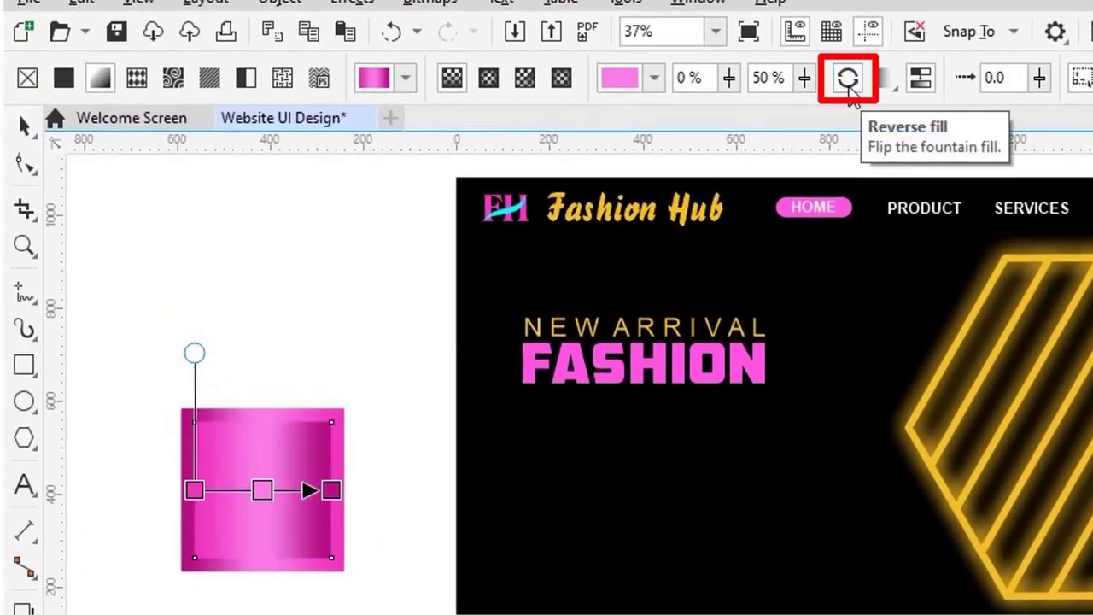
key("ctrl+z")
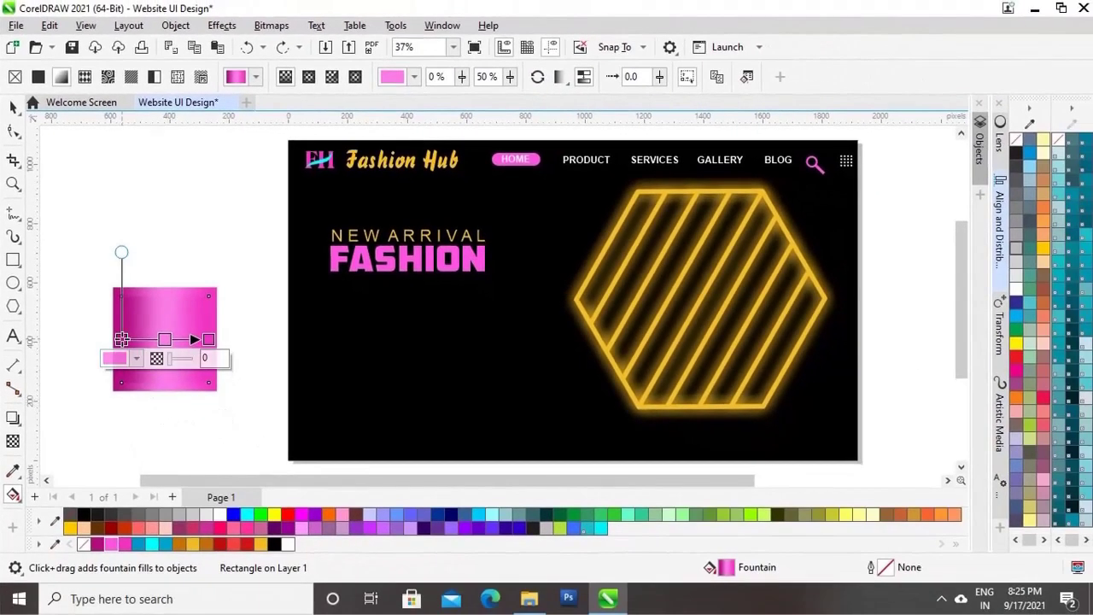
left_click_drag(121, 339, 162, 297)
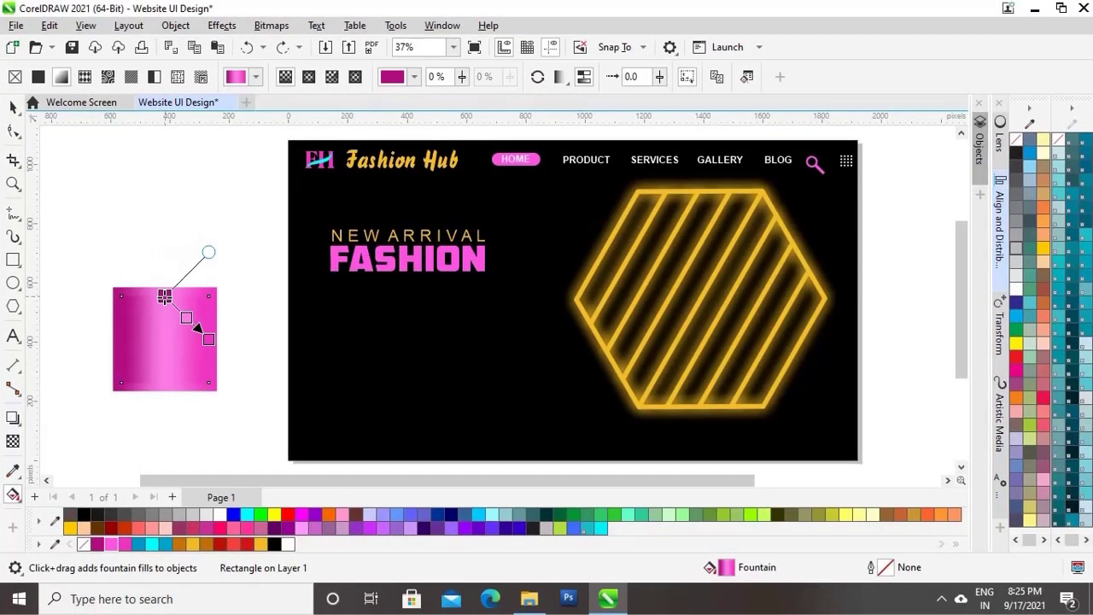
left_click_drag(209, 339, 165, 390)
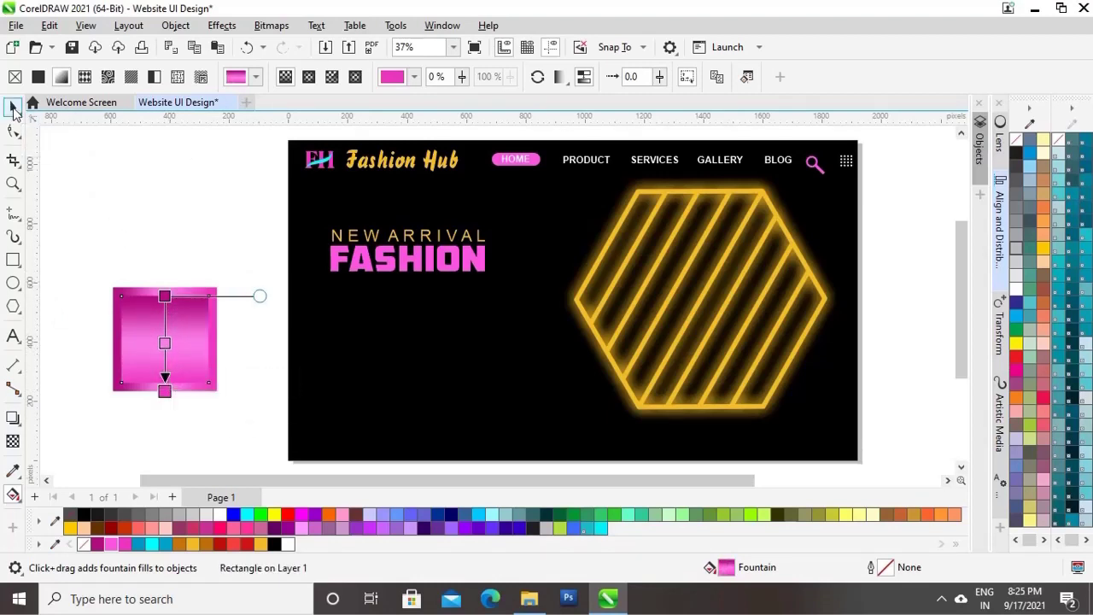
left_click(13, 109)
left_click(232, 241)
Step: Scale both nested pink squares together to about 218 px and place them on the page below the FASHION heading
left_click_drag(237, 254, 97, 425)
left_click_drag(171, 345, 181, 247)
left_click(197, 359)
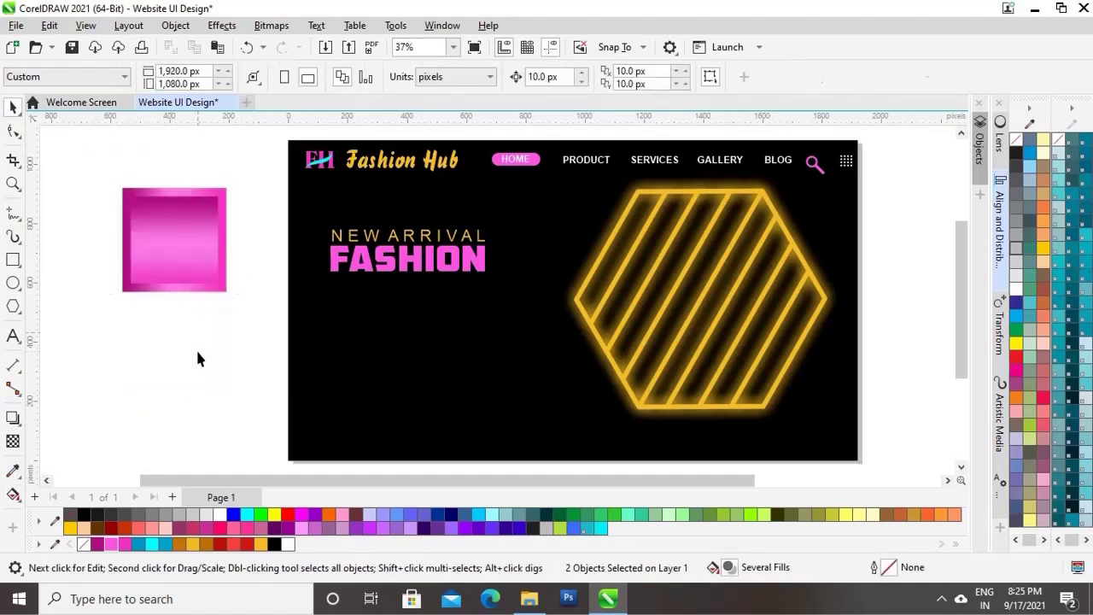
left_click(174, 248)
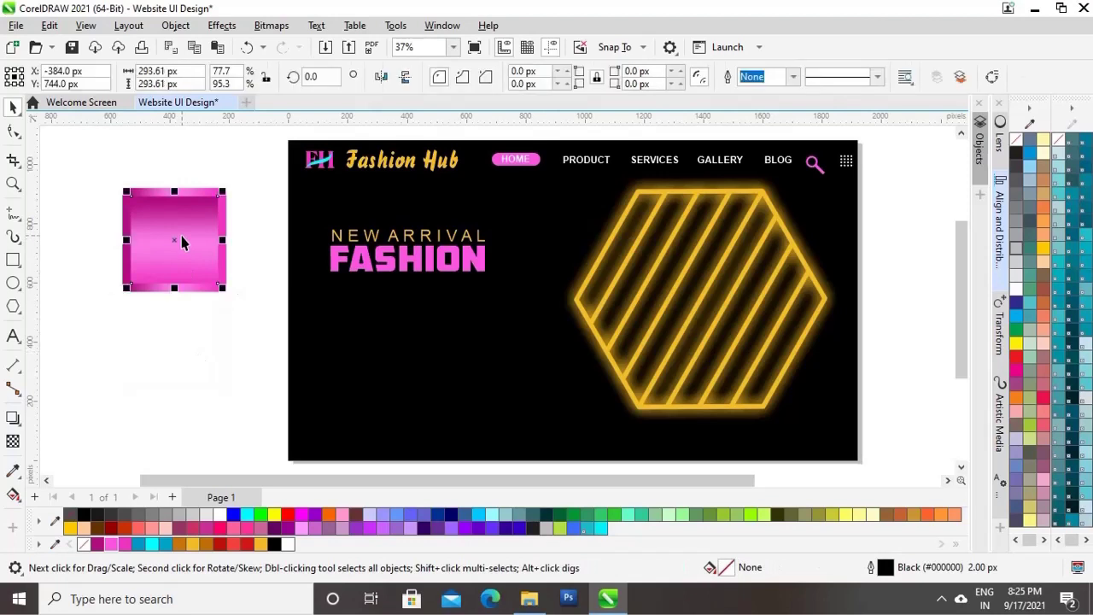
left_click(238, 188)
left_click_drag(78, 341, 79, 339)
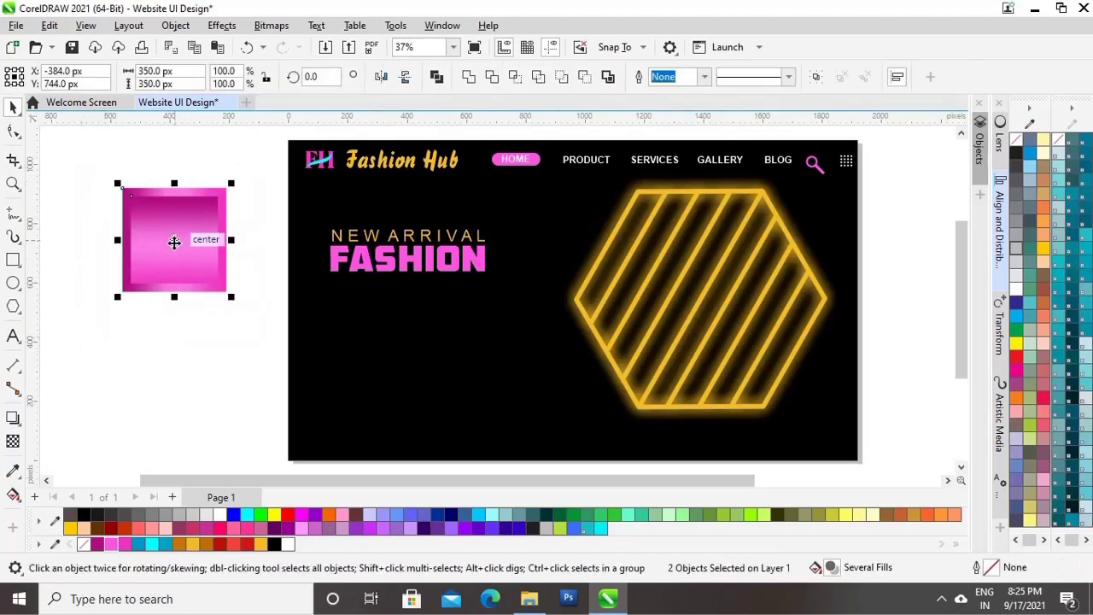
left_click_drag(231, 183, 203, 222)
left_click_drag(161, 261, 337, 327)
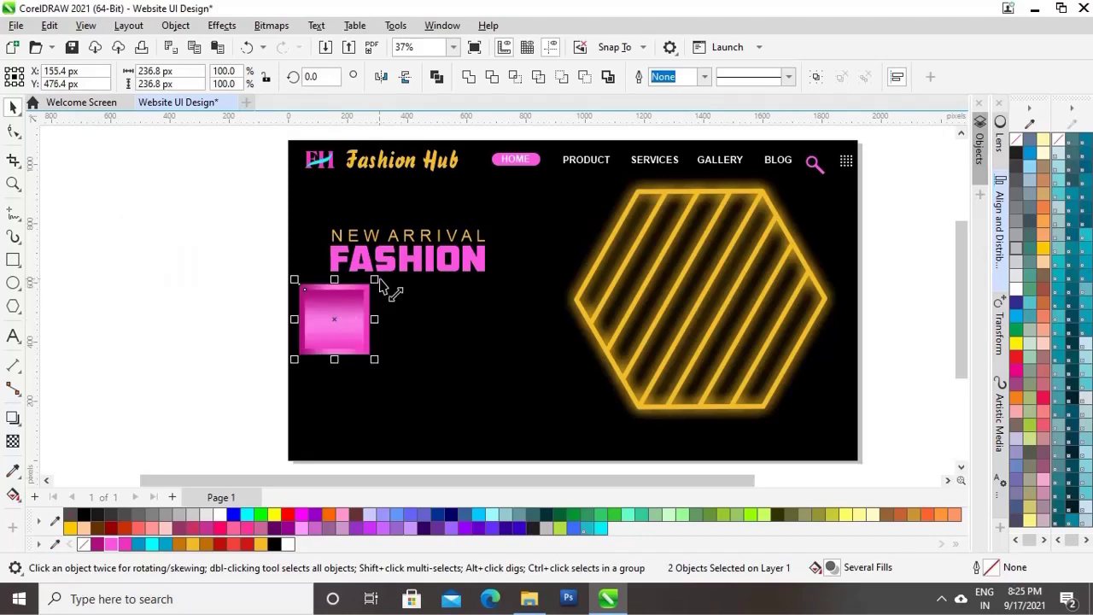
left_click_drag(379, 280, 368, 285)
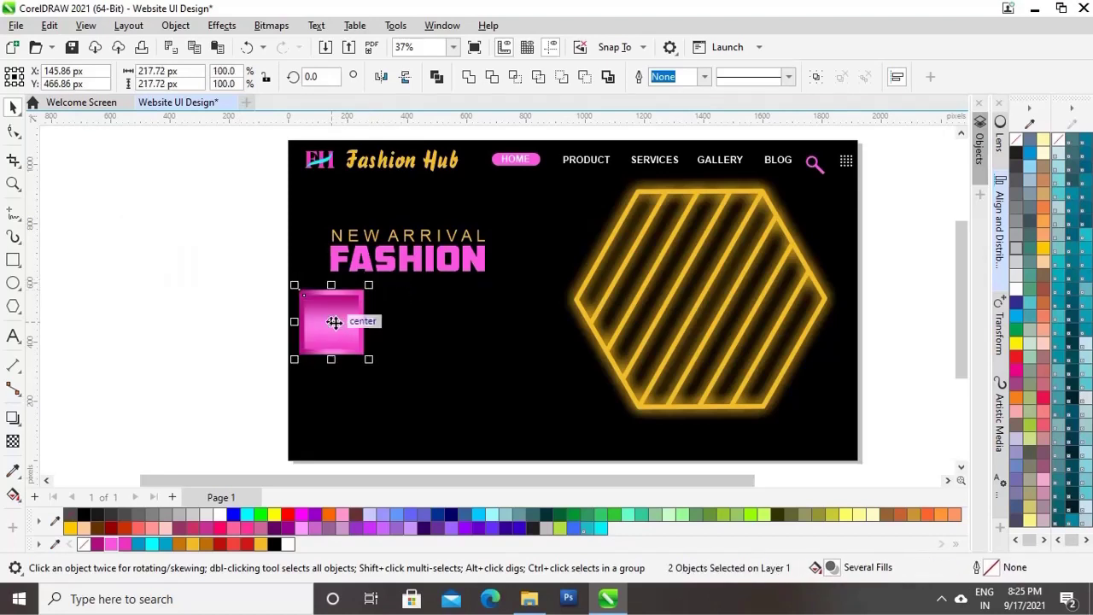
Step: Place a duplicate of the nested squares in the blank area beside the page
left_click_drag(334, 322, 164, 314)
left_click(229, 306)
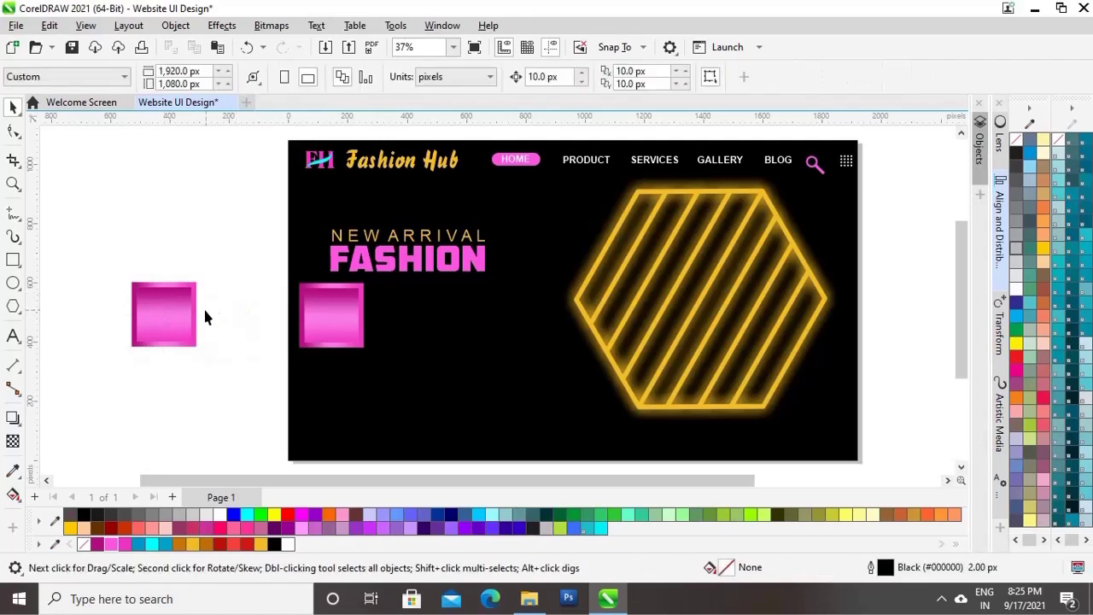
Step: Recolour the start node of the duplicate outer square's fountain fill with the blue sampled from the document palette
left_click(194, 307)
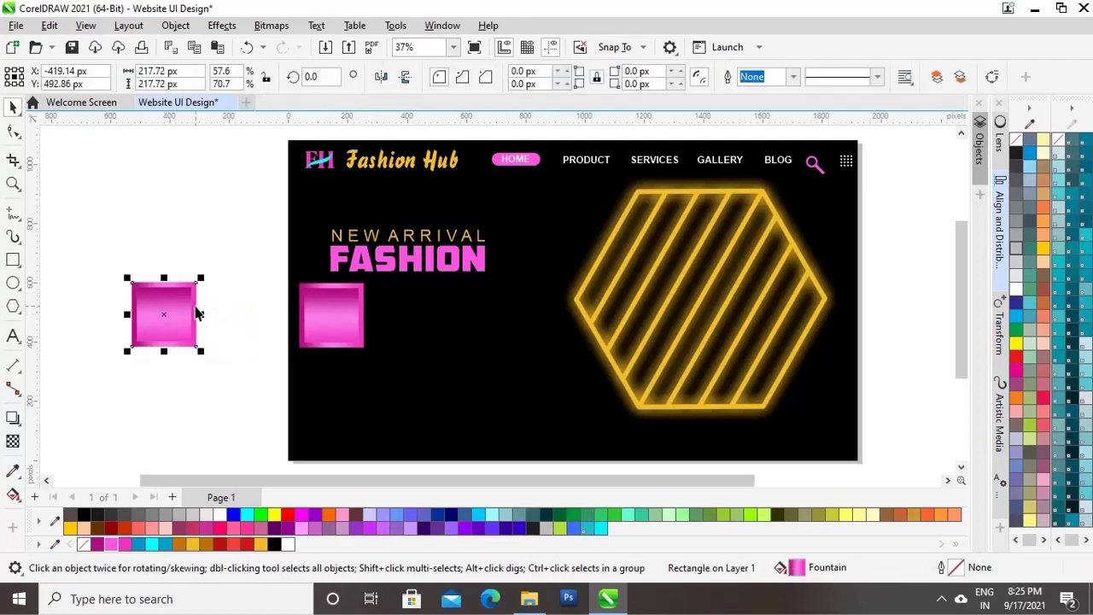
left_click(13, 494)
left_click(136, 315)
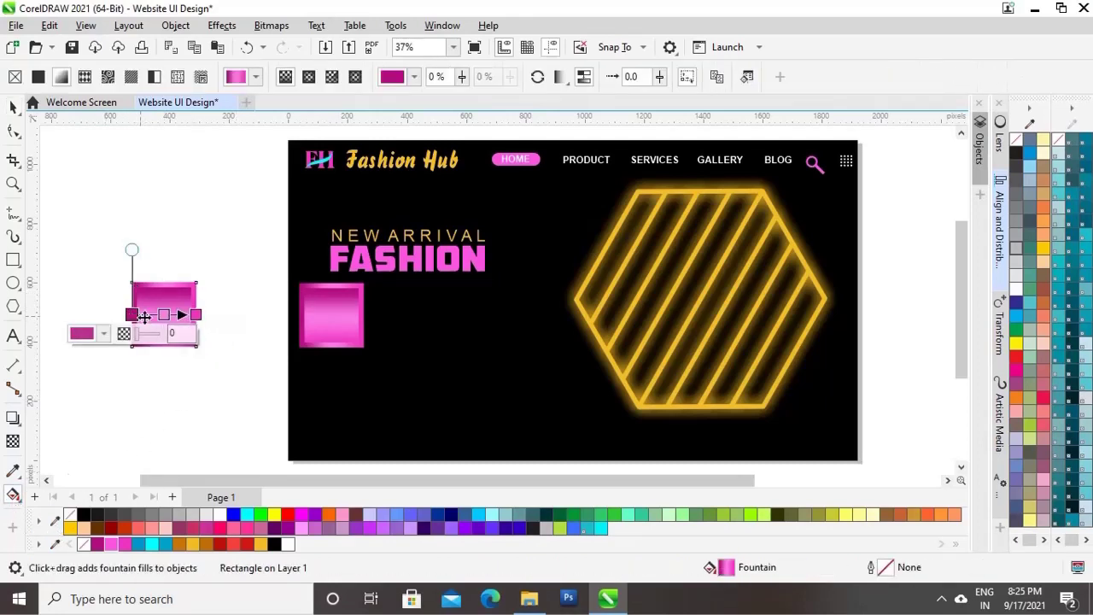
left_click(105, 333)
left_click(217, 302)
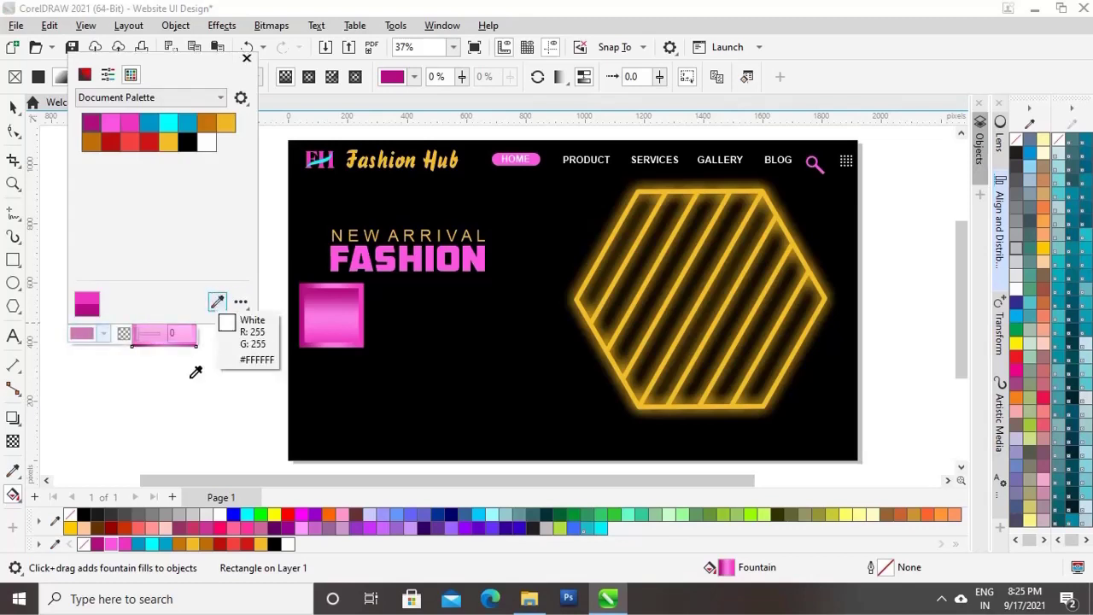
left_click(137, 539)
left_click(236, 354)
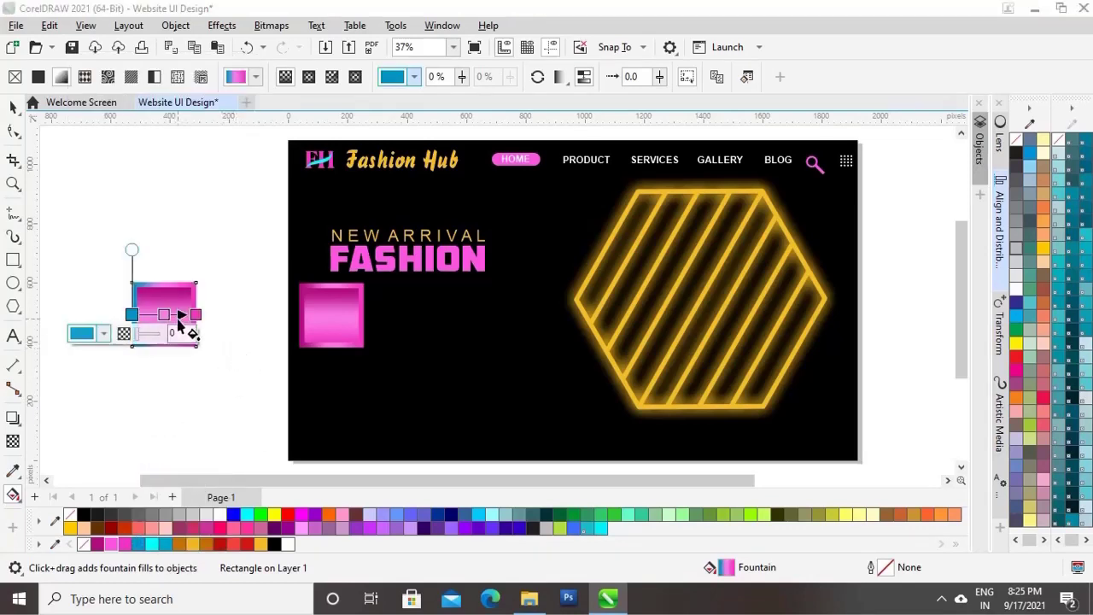
Step: Recolour the middle node of the same outer square's fountain fill with the bright cyan from the document palette
left_click(164, 315)
left_click(137, 334)
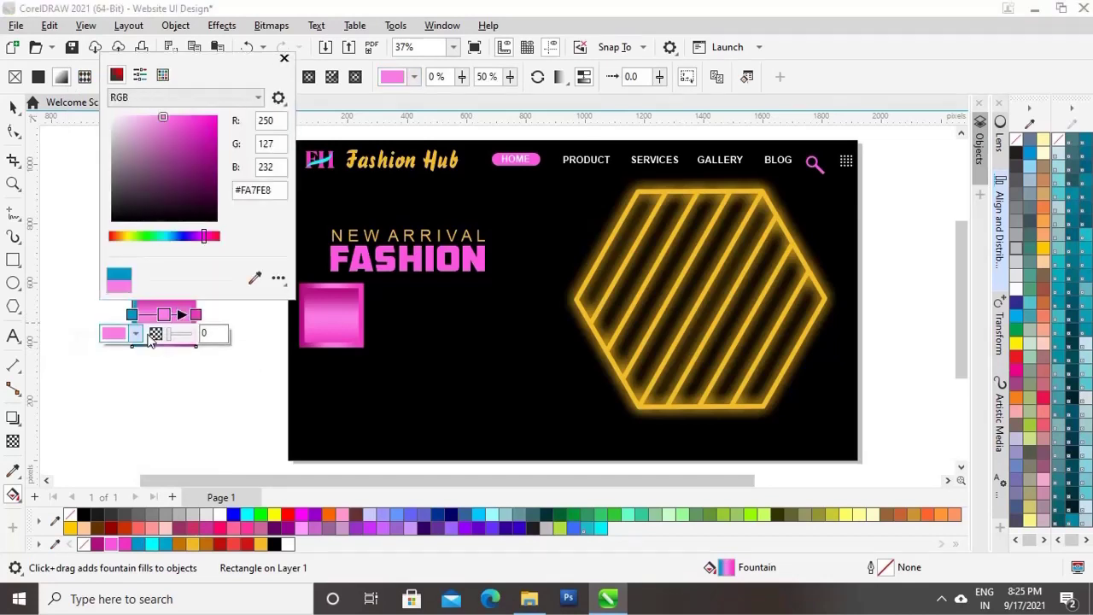
left_click(255, 278)
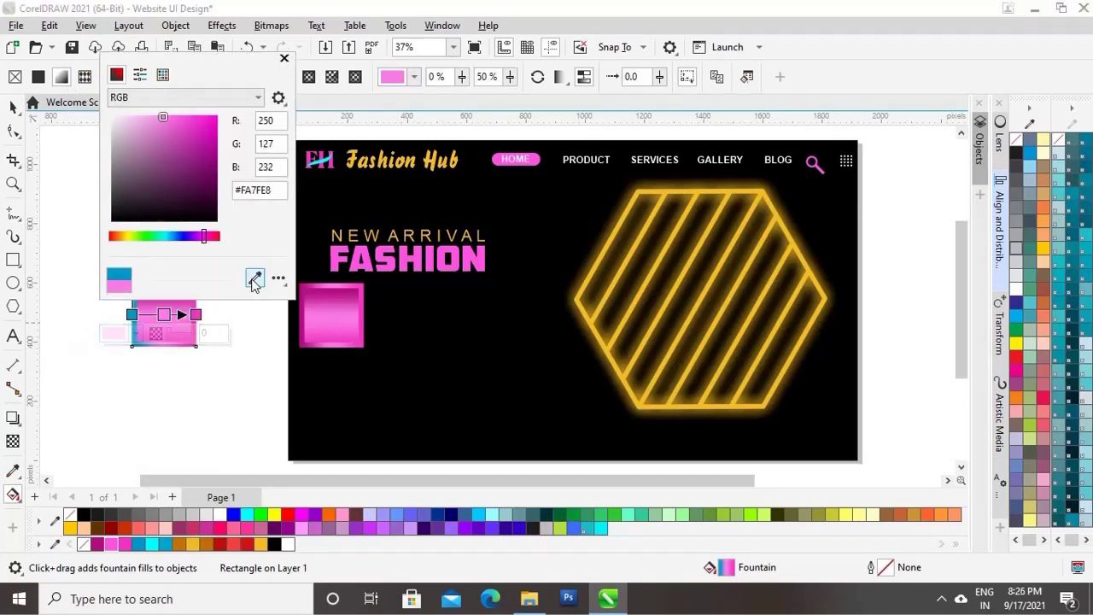
left_click(152, 544)
left_click(239, 349)
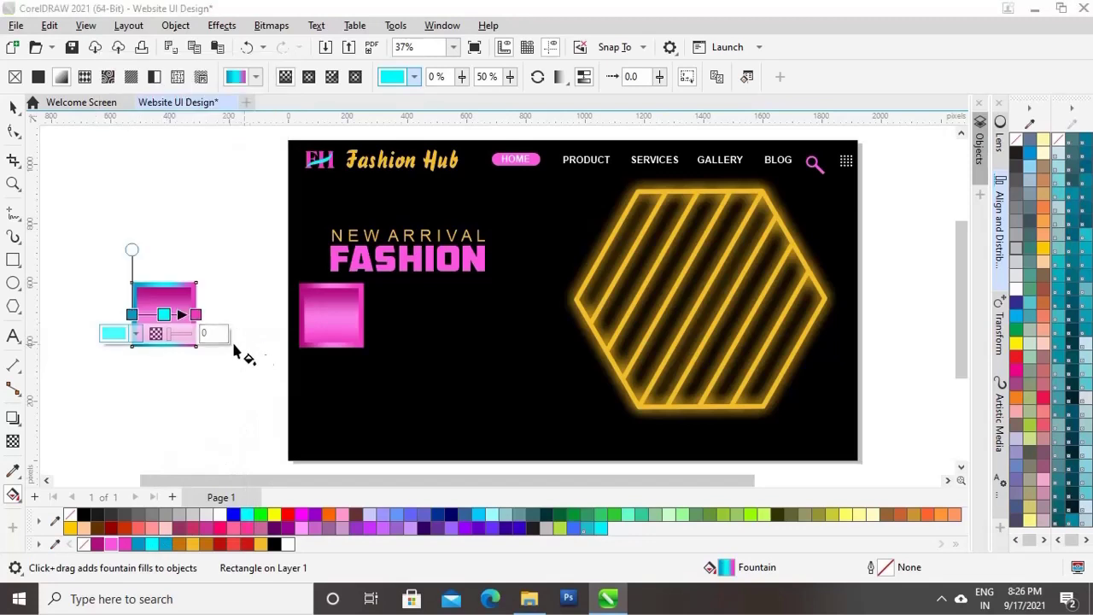
Step: Recolour the end node of the outer square's fountain fill with the blue next to cyan in the document palette, and deselect the square
left_click(197, 315)
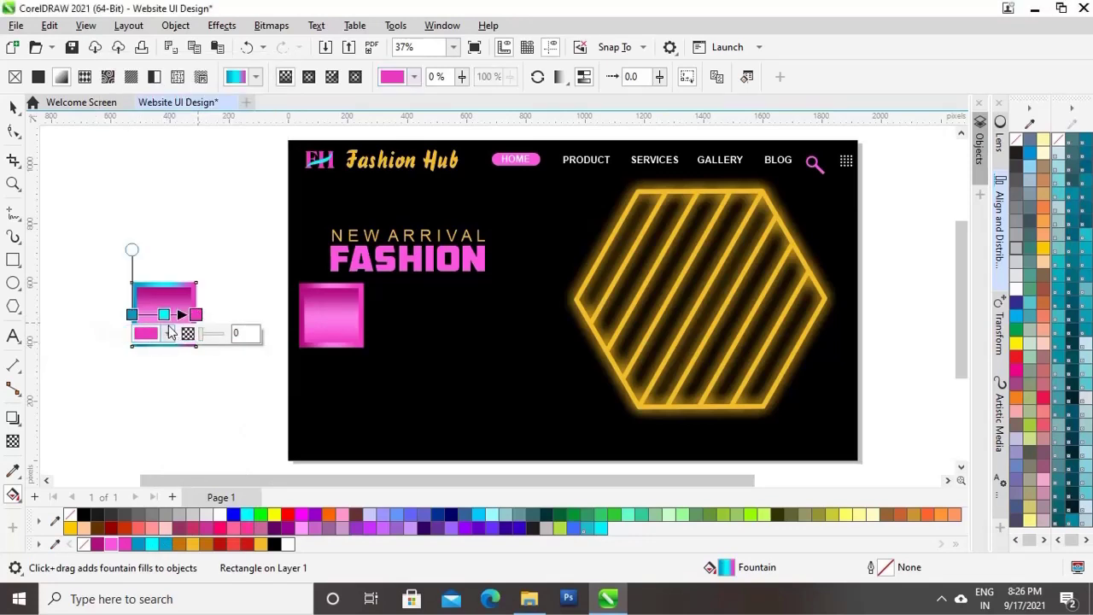
left_click(168, 334)
left_click(281, 302)
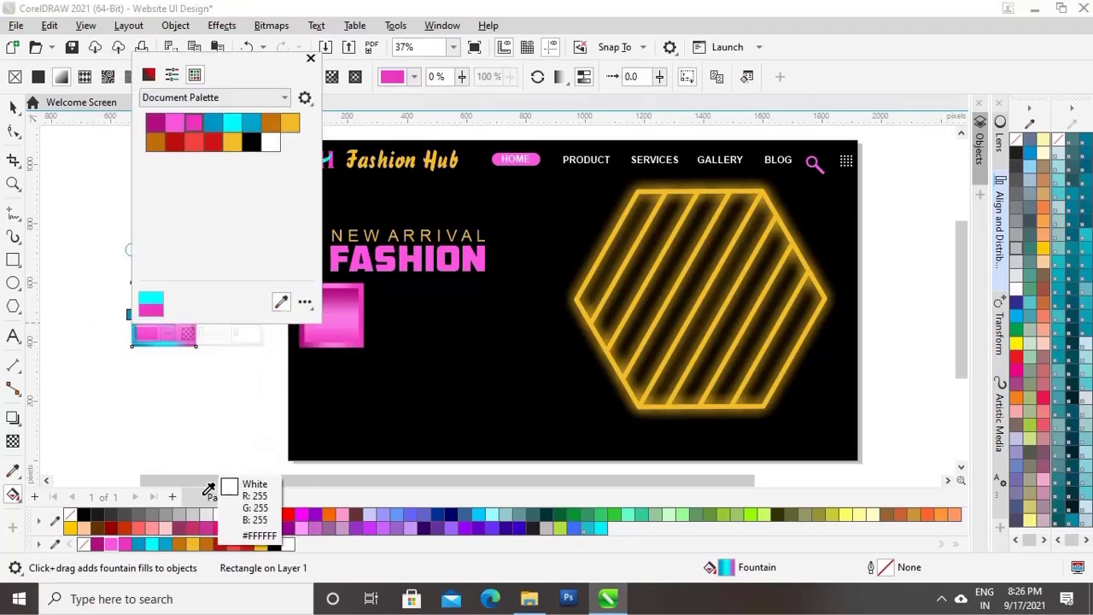
left_click(169, 540)
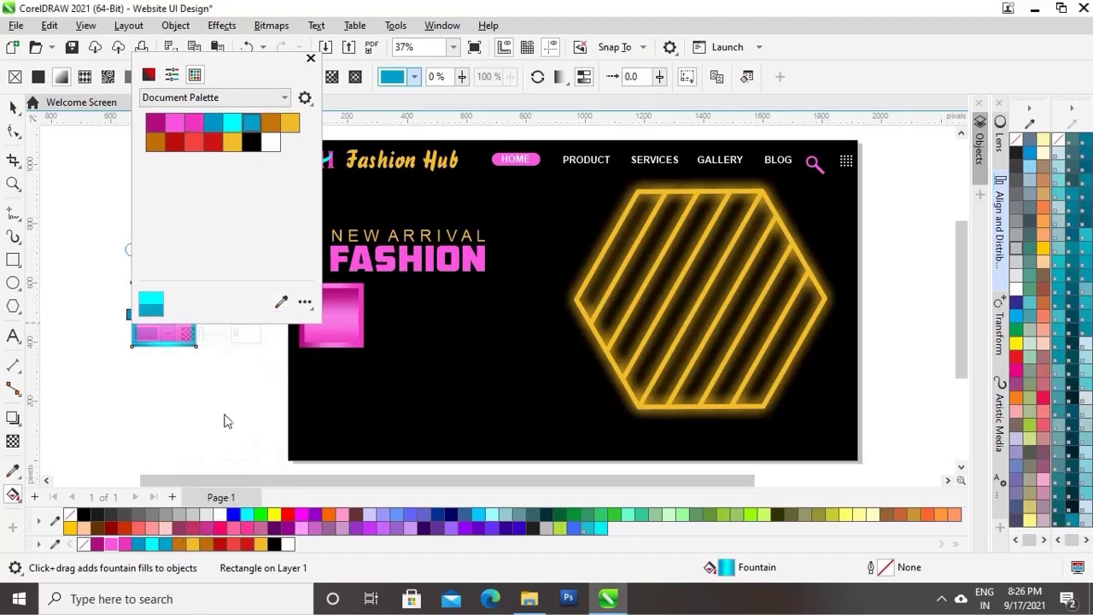
left_click(12, 108)
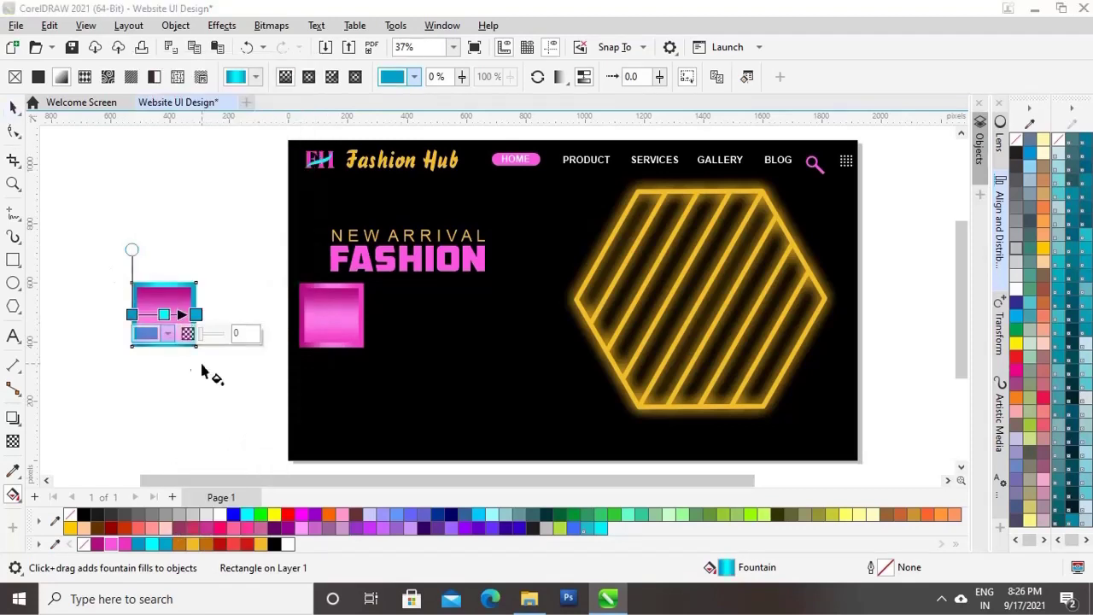
left_click(12, 108)
left_click(209, 234)
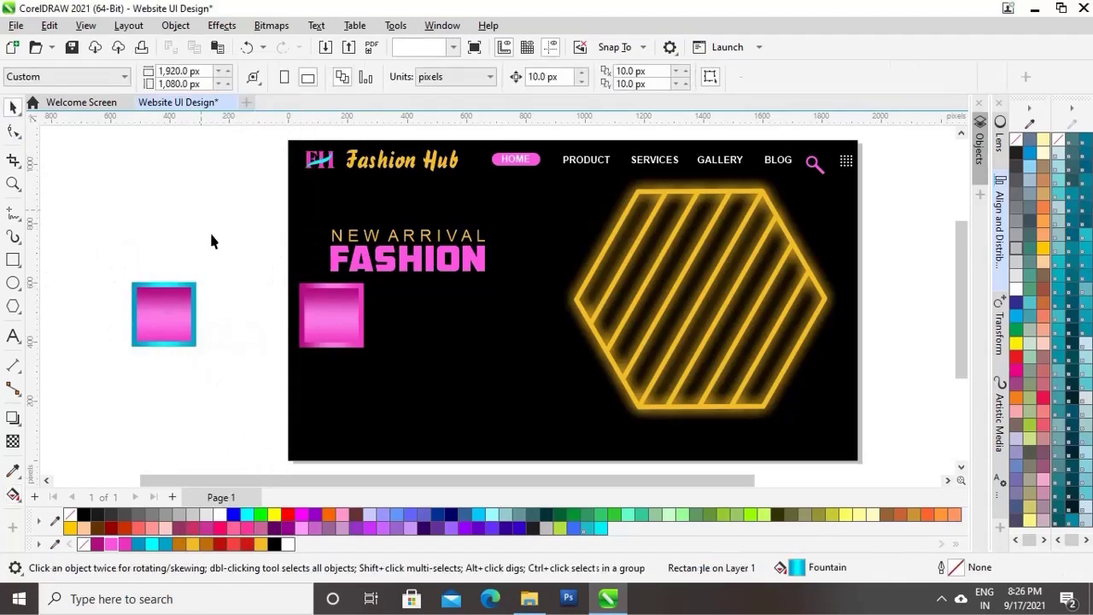
Step: Copy only the Fill property from the blue outer square to the pink inner square beside the page
left_click(165, 317)
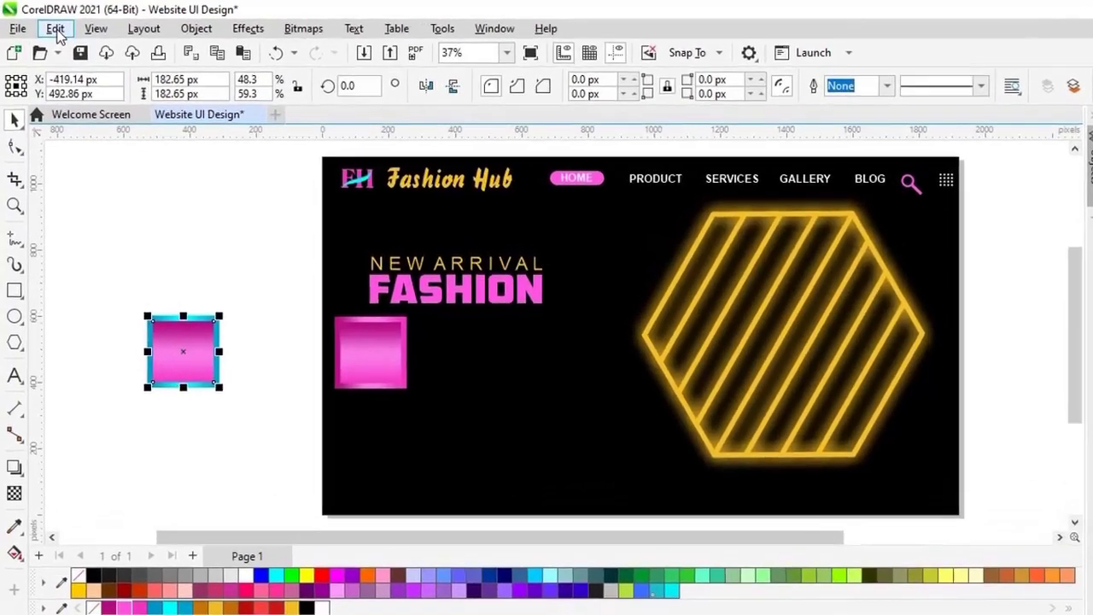
left_click(49, 25)
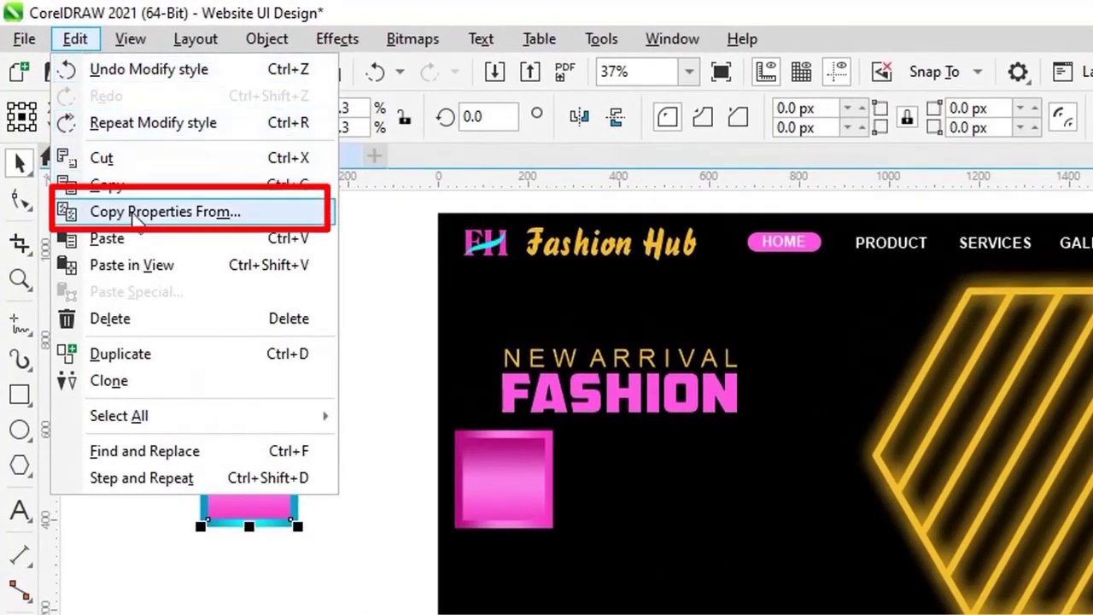
left_click(132, 212)
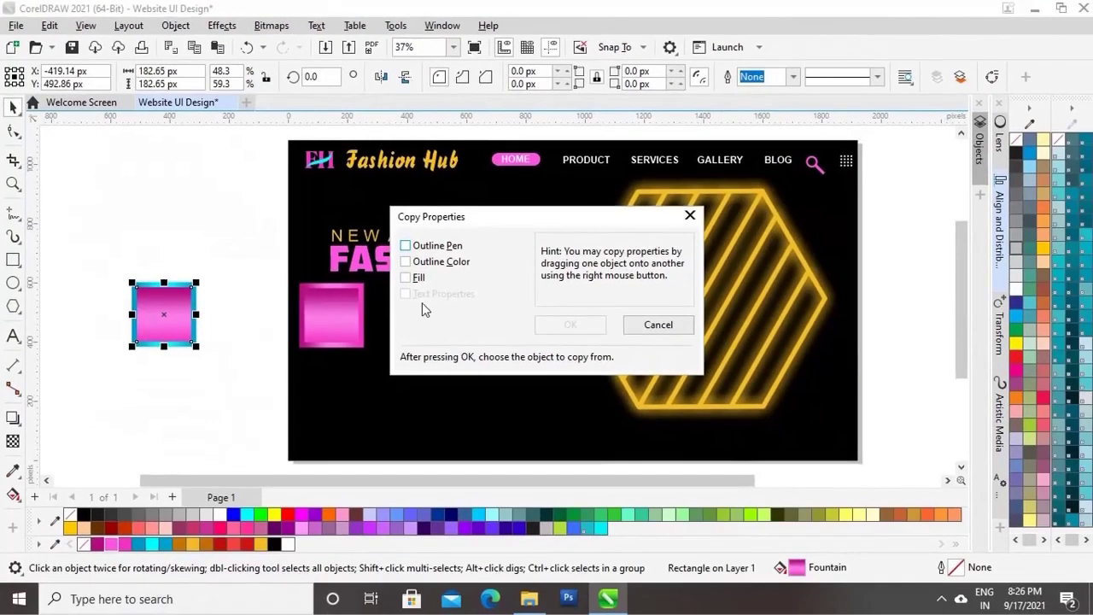
left_click(406, 280)
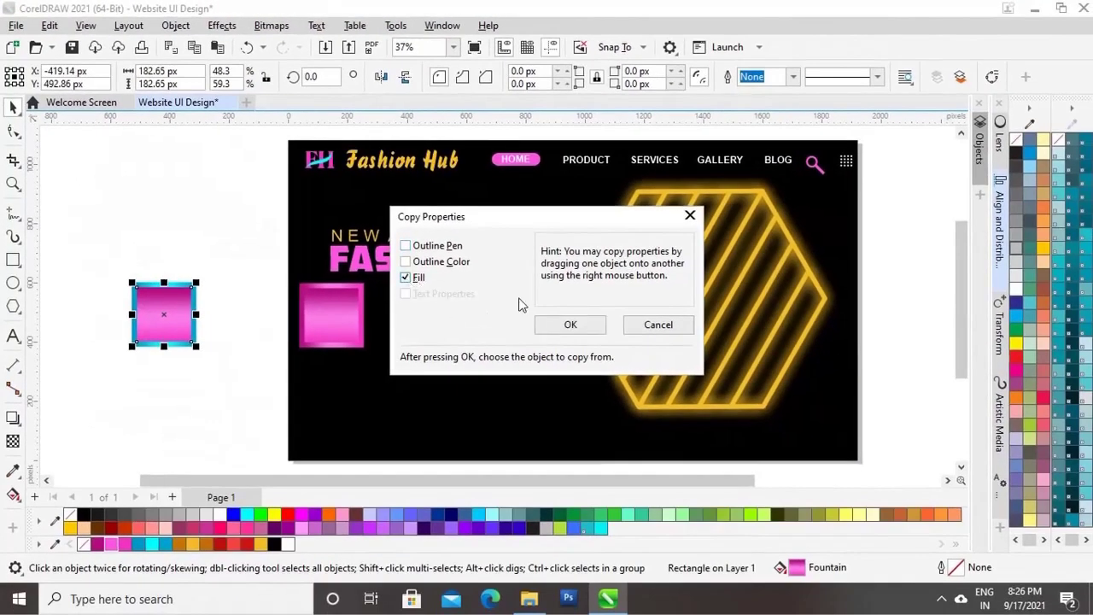
left_click(581, 331)
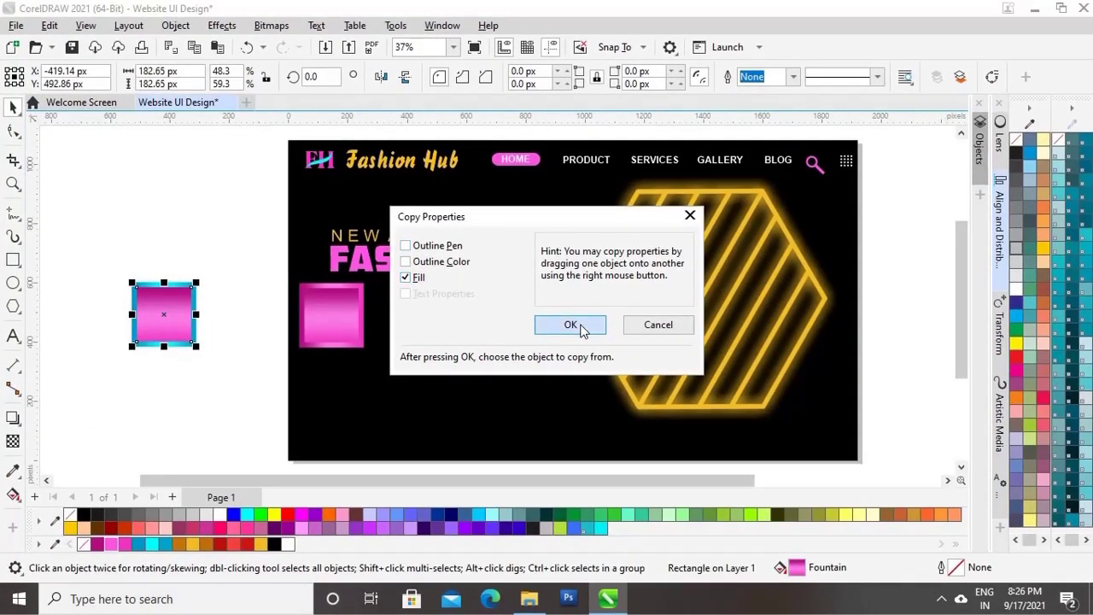
left_click(147, 284)
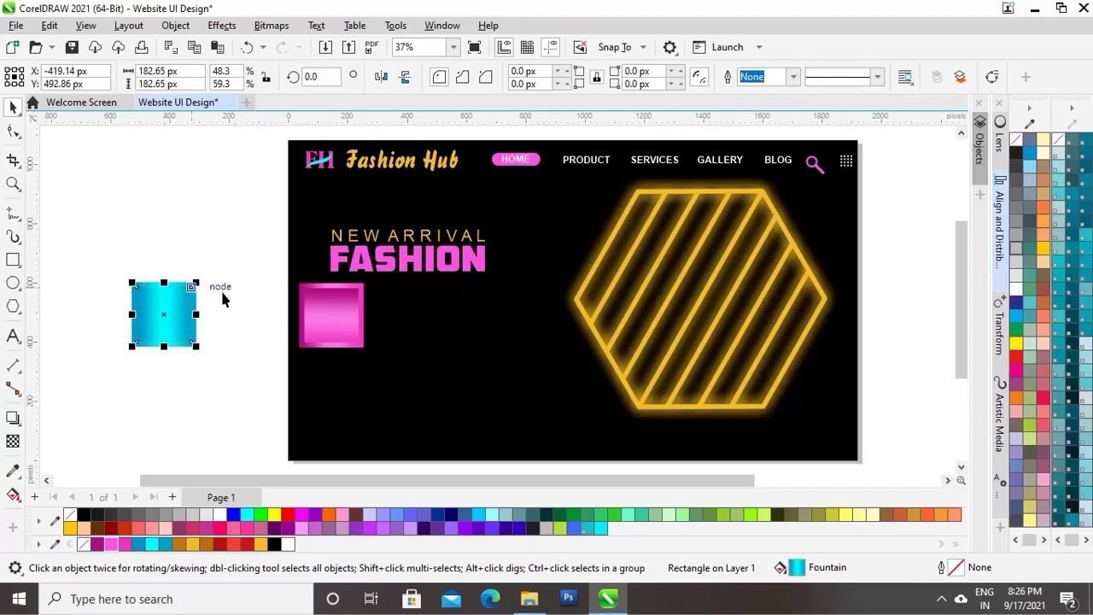
Step: Reorient the inner blue square's fountain fill to run vertically from its upper edge to its lower edge, and deselect it
left_click(12, 497)
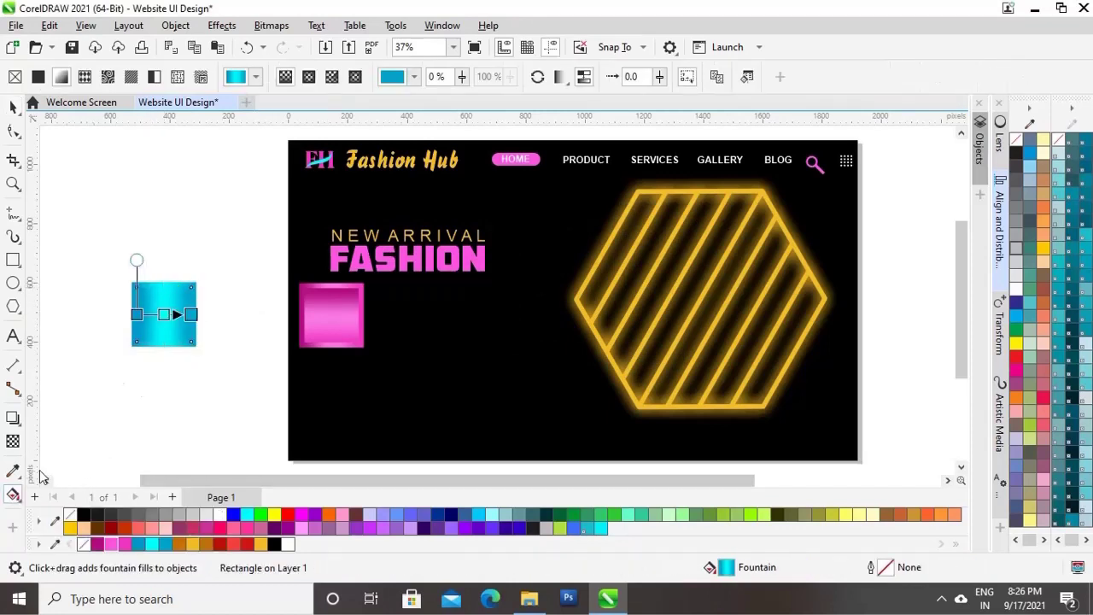
left_click_drag(137, 313, 170, 355)
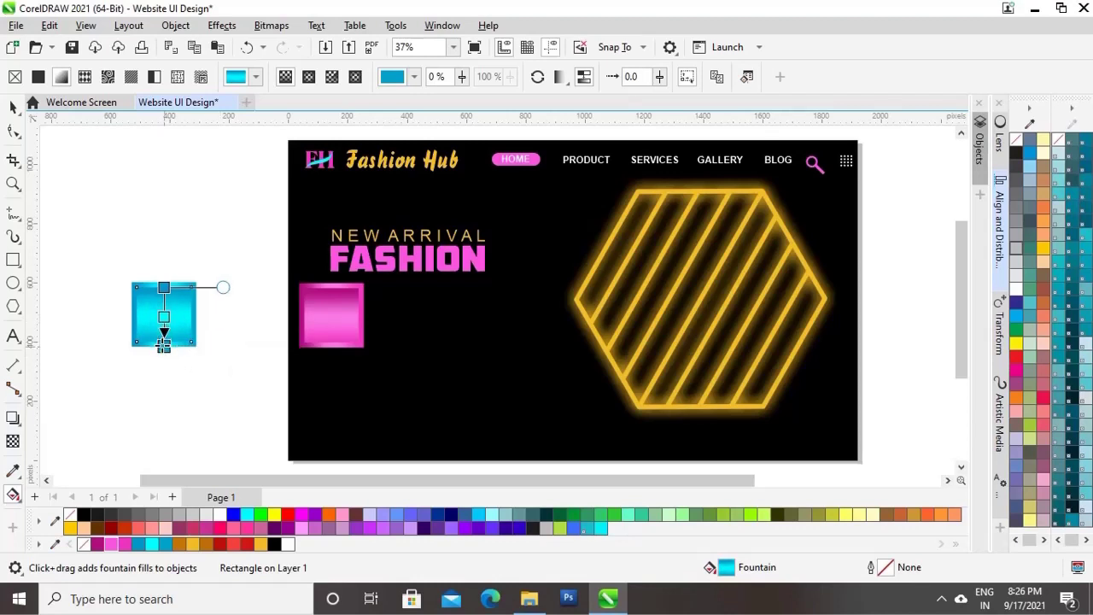
left_click(163, 283)
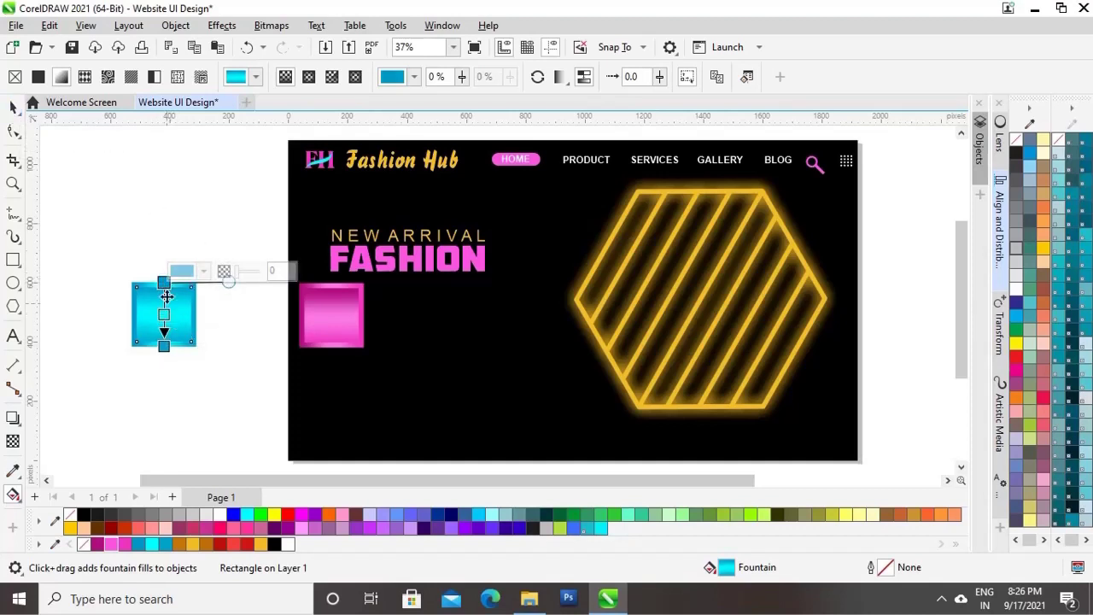
left_click_drag(164, 282, 164, 287)
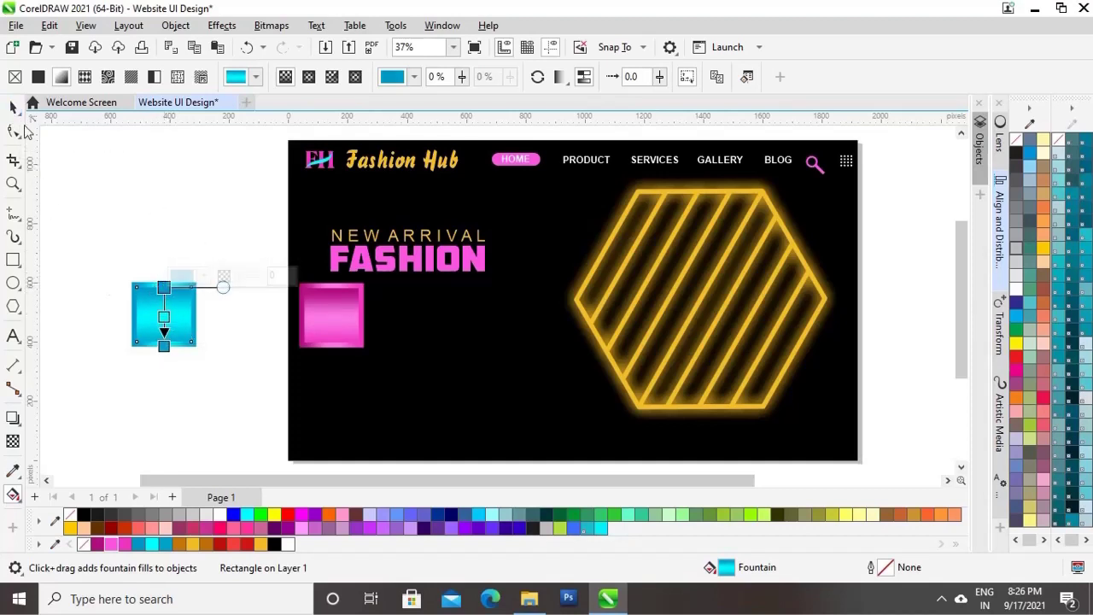
left_click(13, 108)
left_click(207, 222)
Step: Place a copy of both nested blue squares on the page just beside the pink squares, level with them
left_click_drag(237, 249, 169, 343)
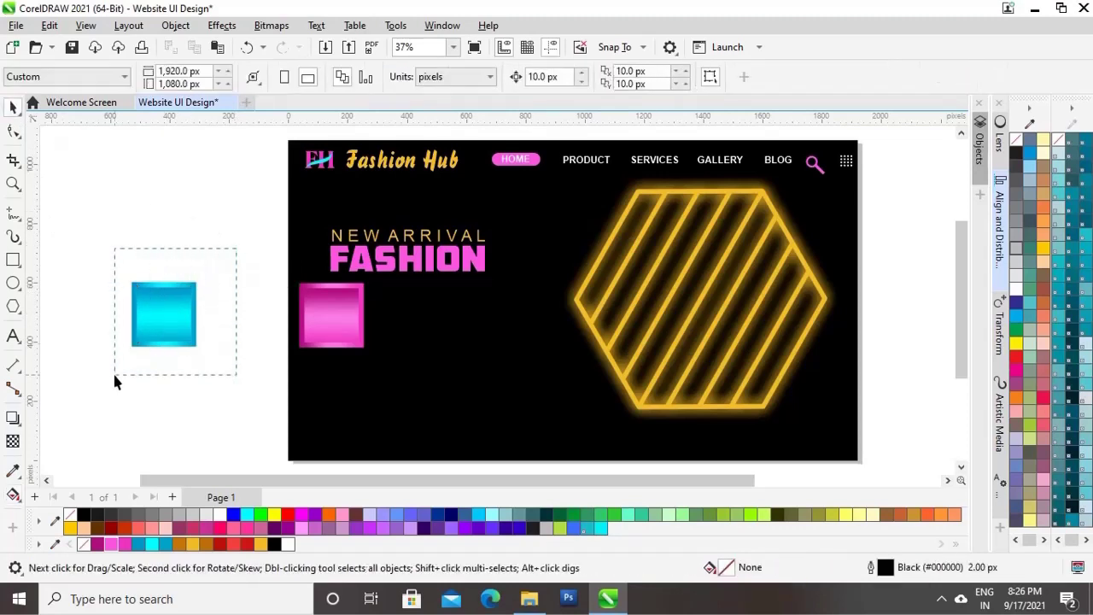
left_click_drag(115, 376, 114, 375)
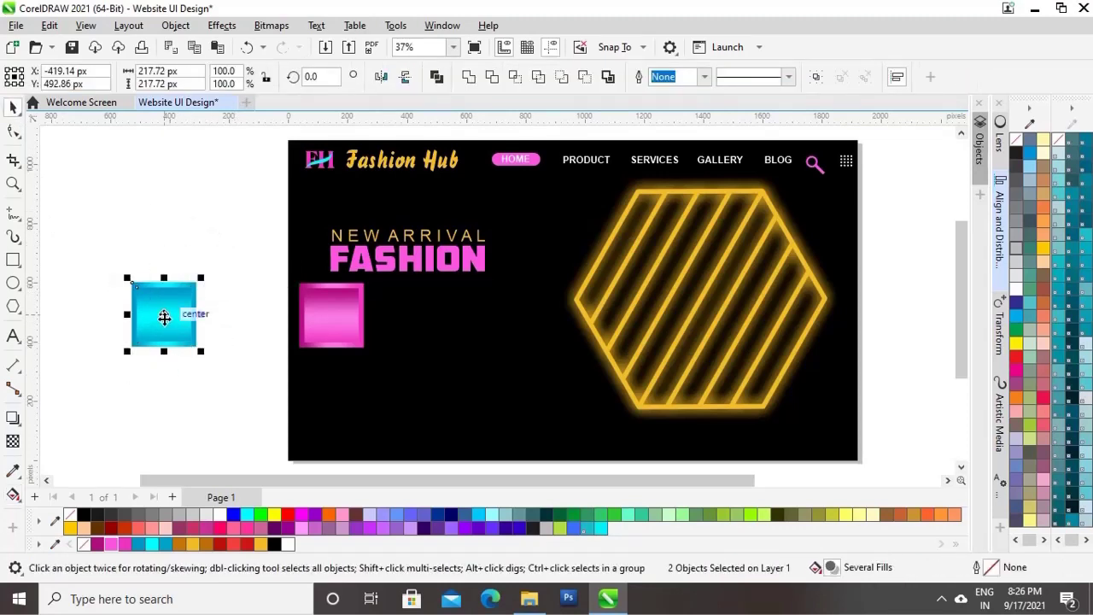
left_click_drag(164, 318, 409, 324)
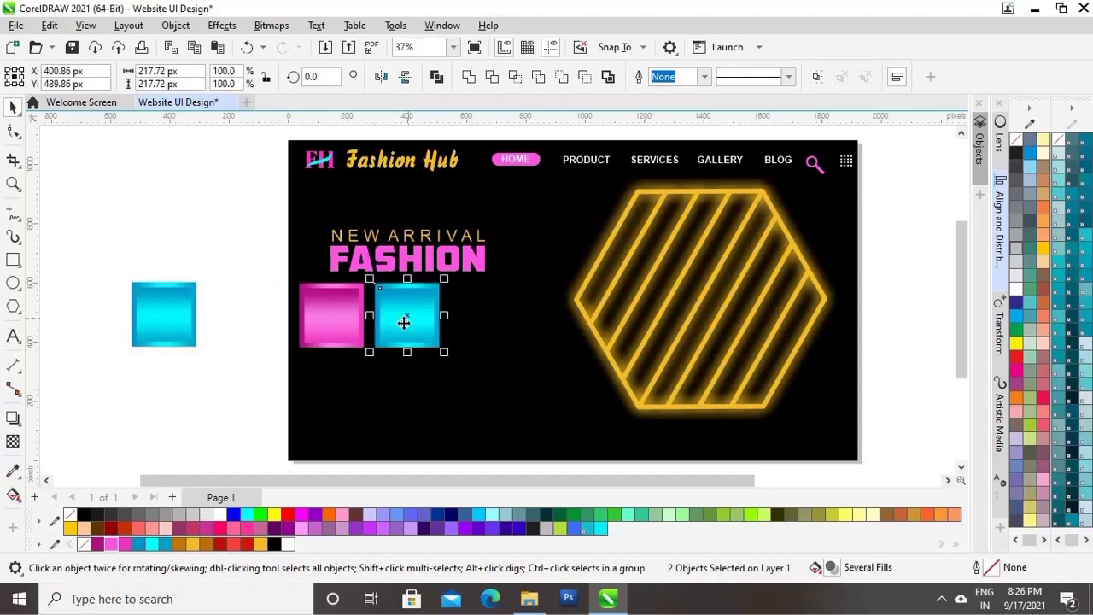
Step: Recolour the start node of the off-page outer square's fountain fill with the dark orange sampled from the document palette
left_click(196, 308)
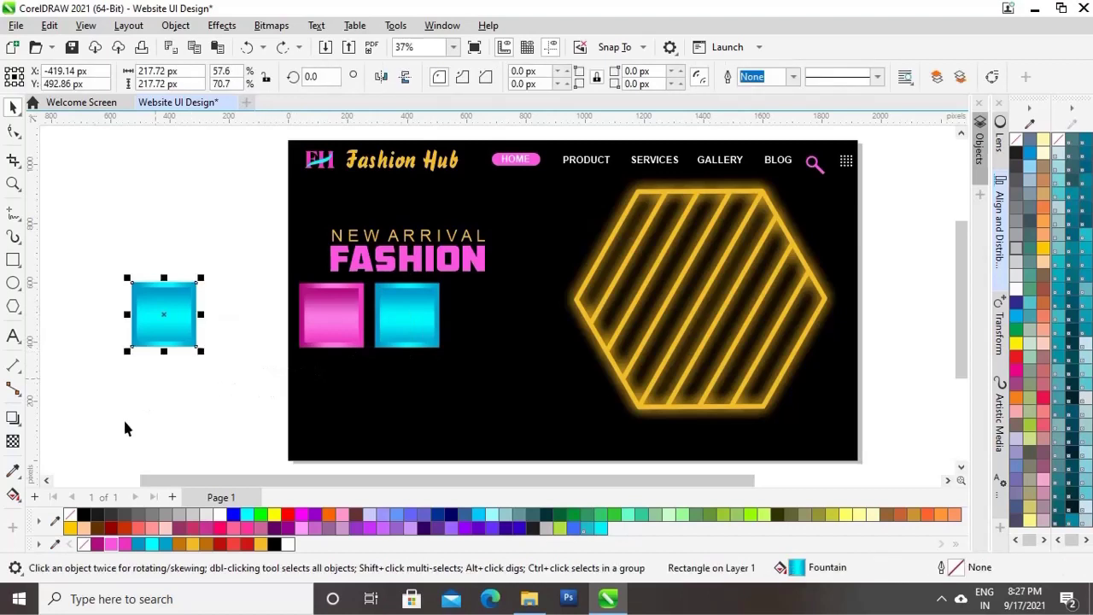
left_click(13, 495)
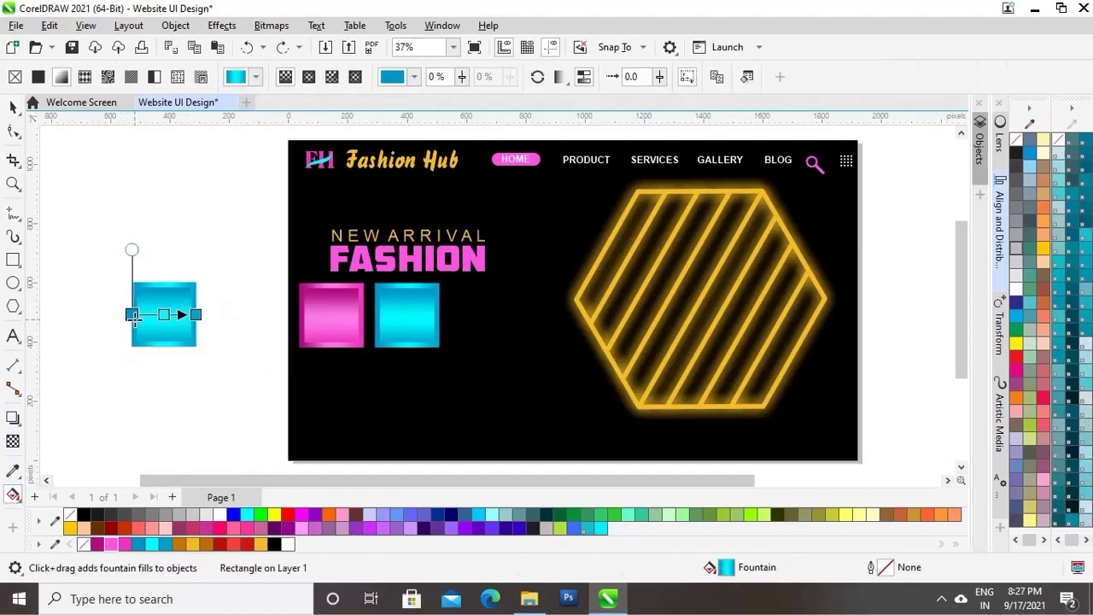
left_click(133, 315)
left_click(103, 334)
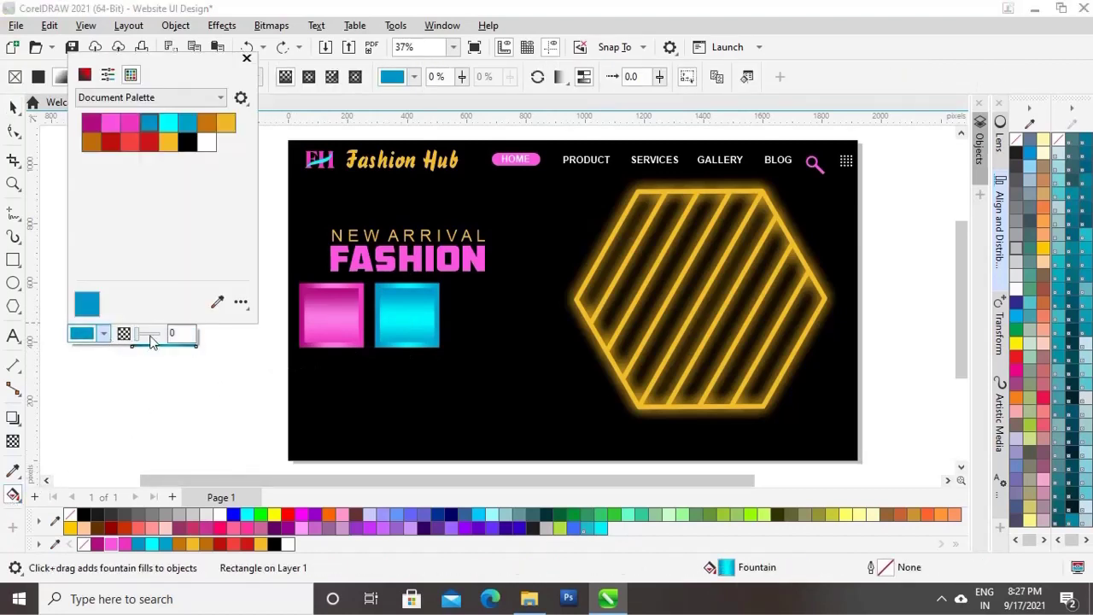
left_click(217, 302)
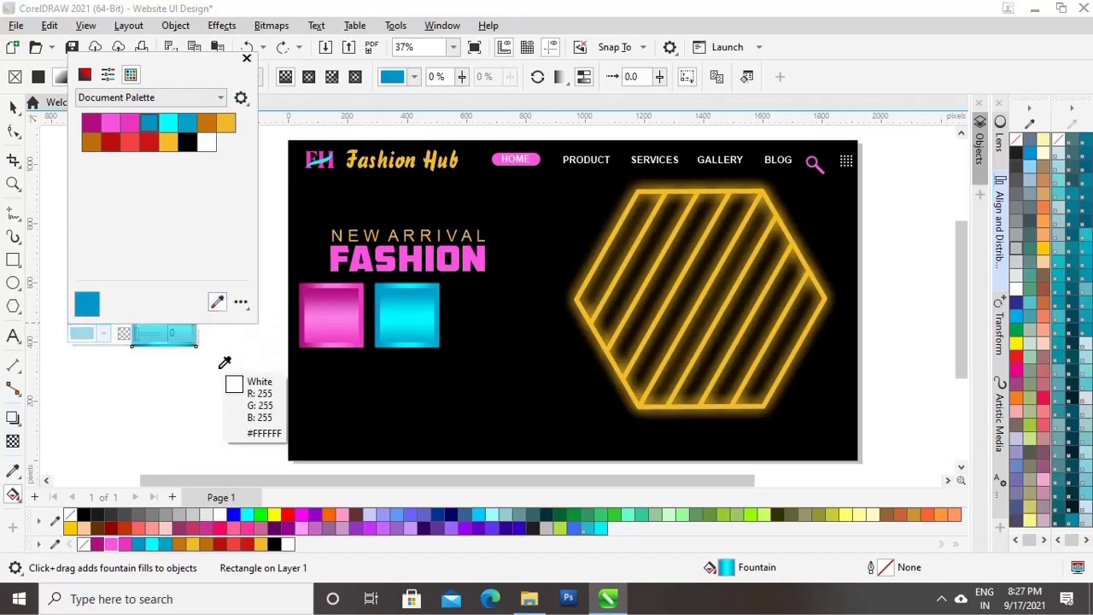
left_click(187, 533)
left_click(246, 61)
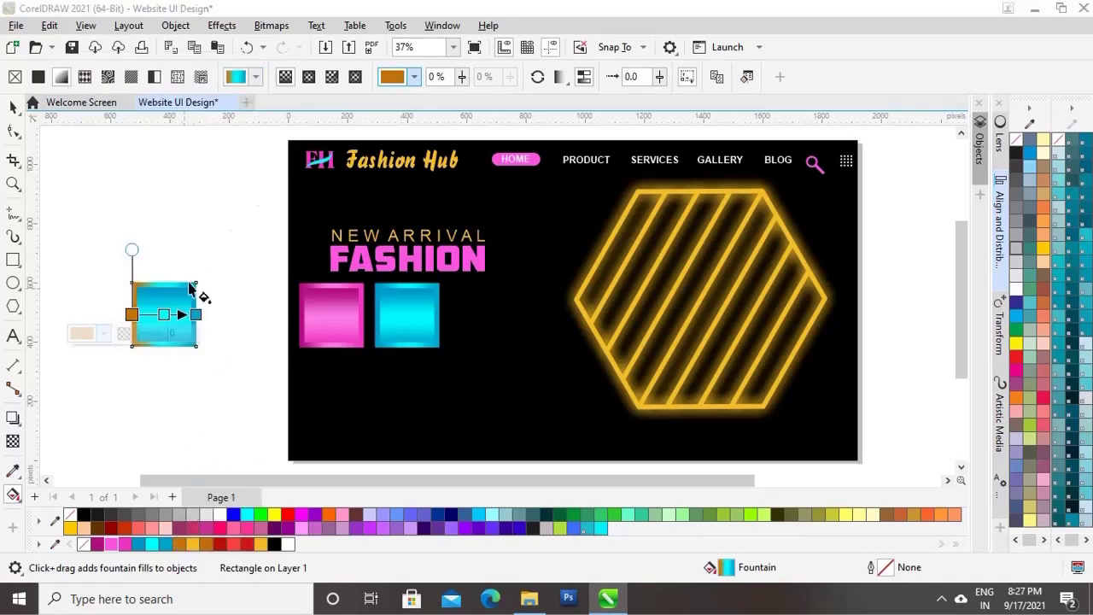
Step: Recolour the middle node of the off-page outer square's fountain fill with the golden yellow sampled from the document palette
left_click(195, 314)
left_click(136, 333)
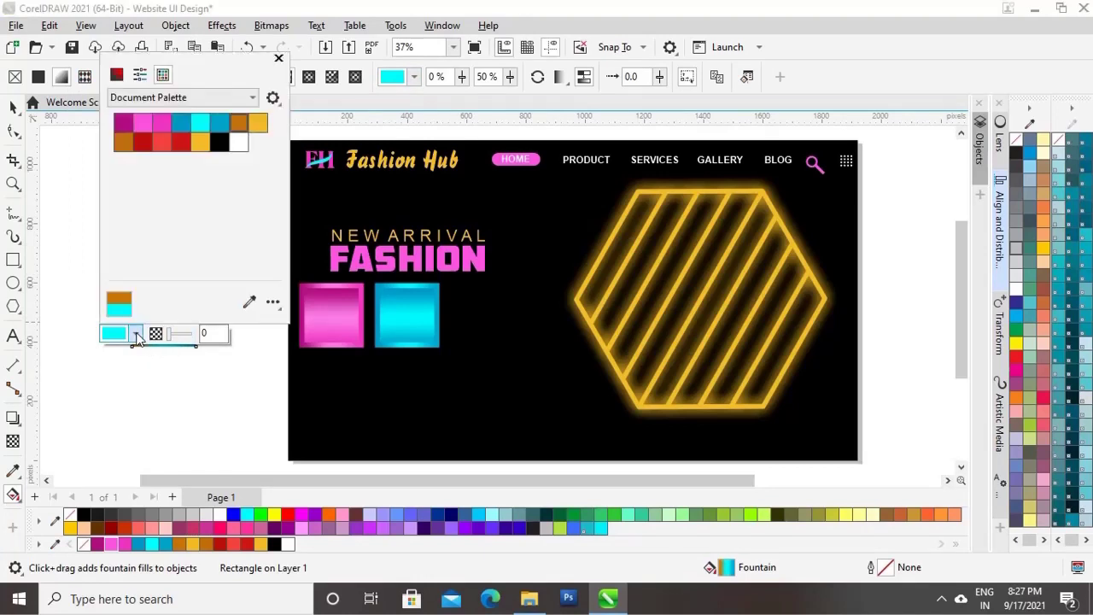
left_click(249, 304)
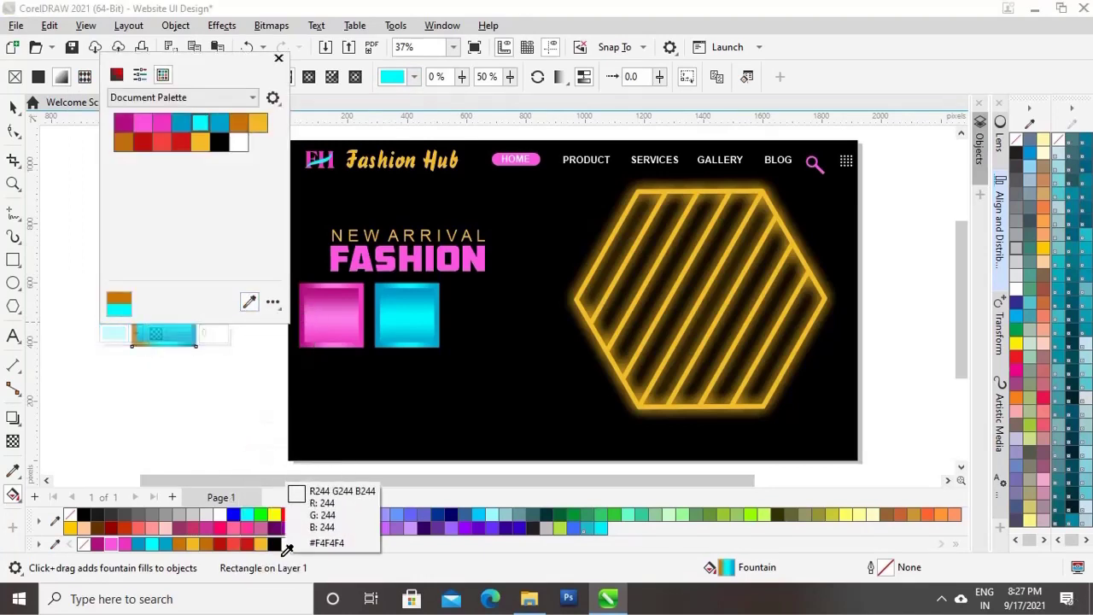
left_click(265, 544)
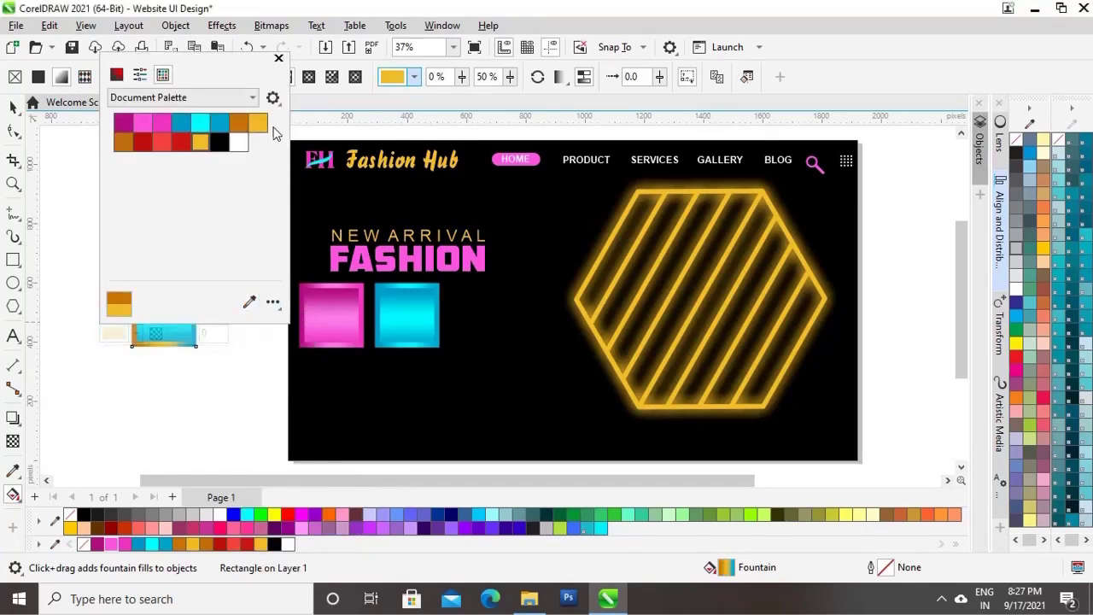
left_click(278, 59)
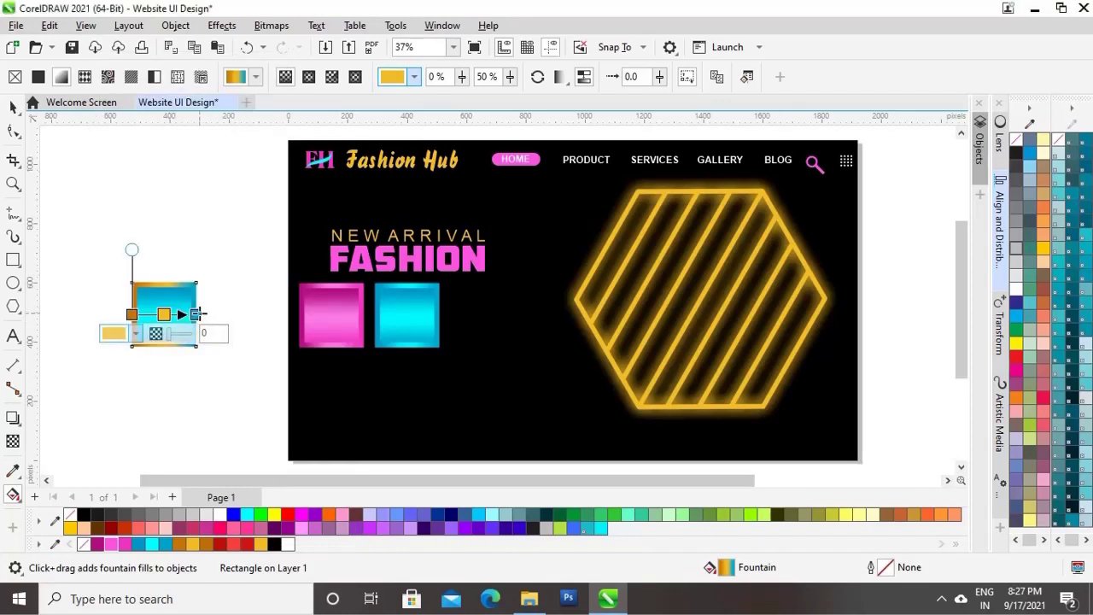
Step: Recolour the end node of the same outer square's fountain fill with the orange-brown sampled from the document palette, and deselect the square
left_click(196, 314)
left_click(169, 334)
left_click(281, 303)
left_click(207, 544)
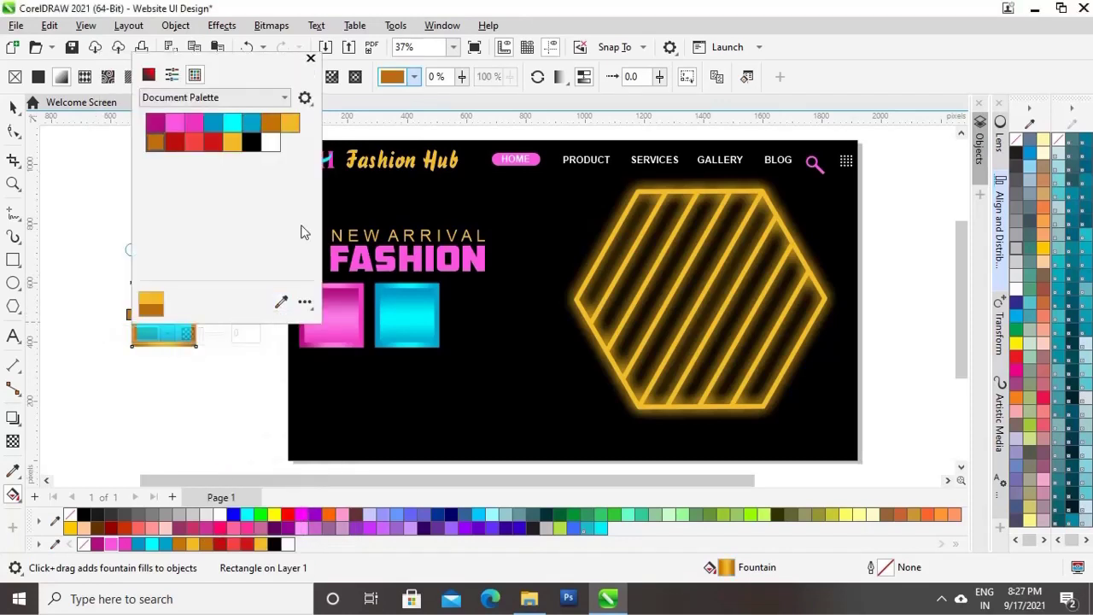
left_click(310, 60)
left_click(13, 108)
left_click(221, 232)
Step: Copy the fill from the golden outer square to the blue inner square beside the page
left_click(171, 322)
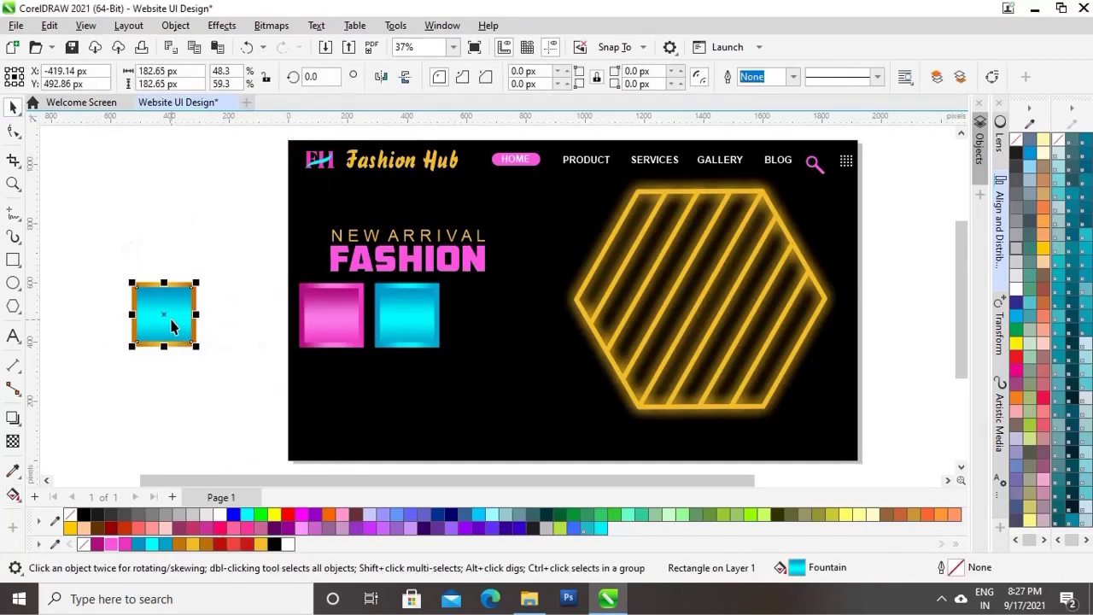
left_click(50, 26)
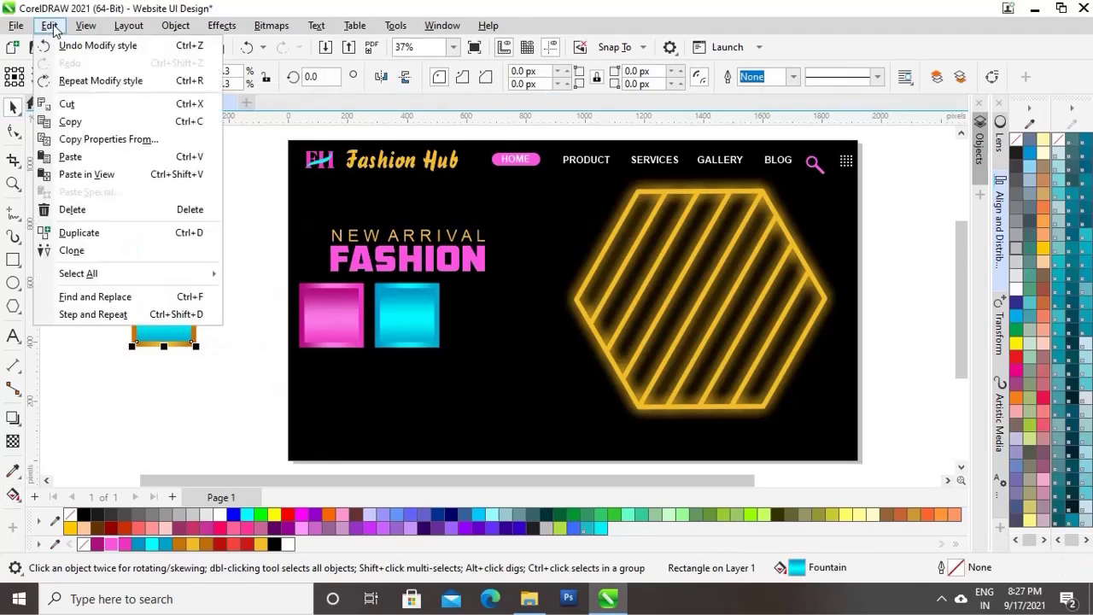
left_click(104, 142)
left_click(577, 331)
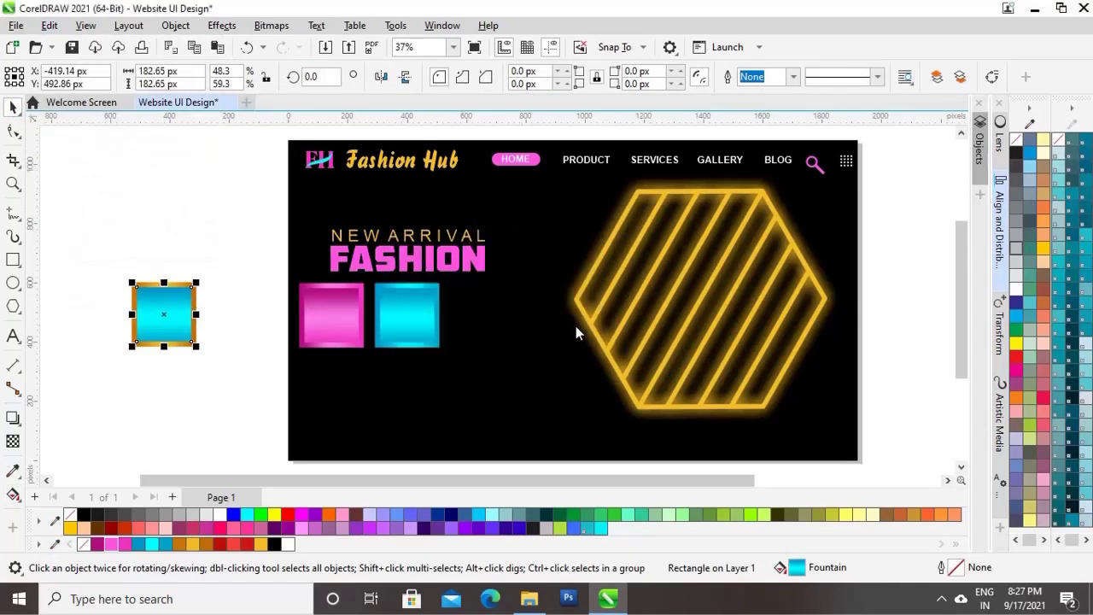
left_click(150, 283)
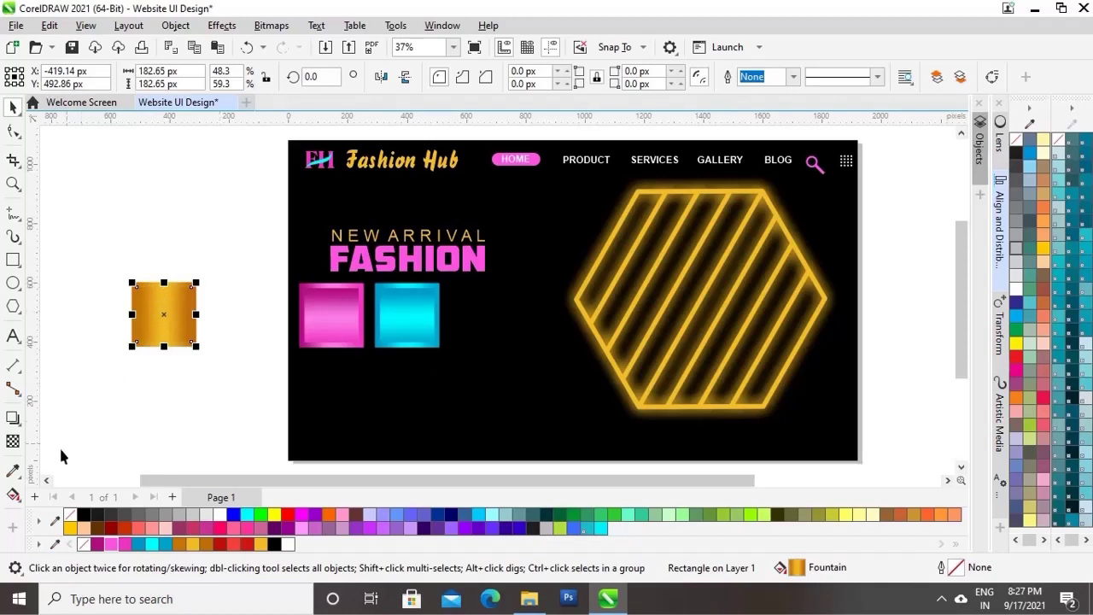
Step: Reorient the inner golden square's fountain fill to run vertically from its upper edge to its lower edge
left_click(13, 494)
left_click(192, 312)
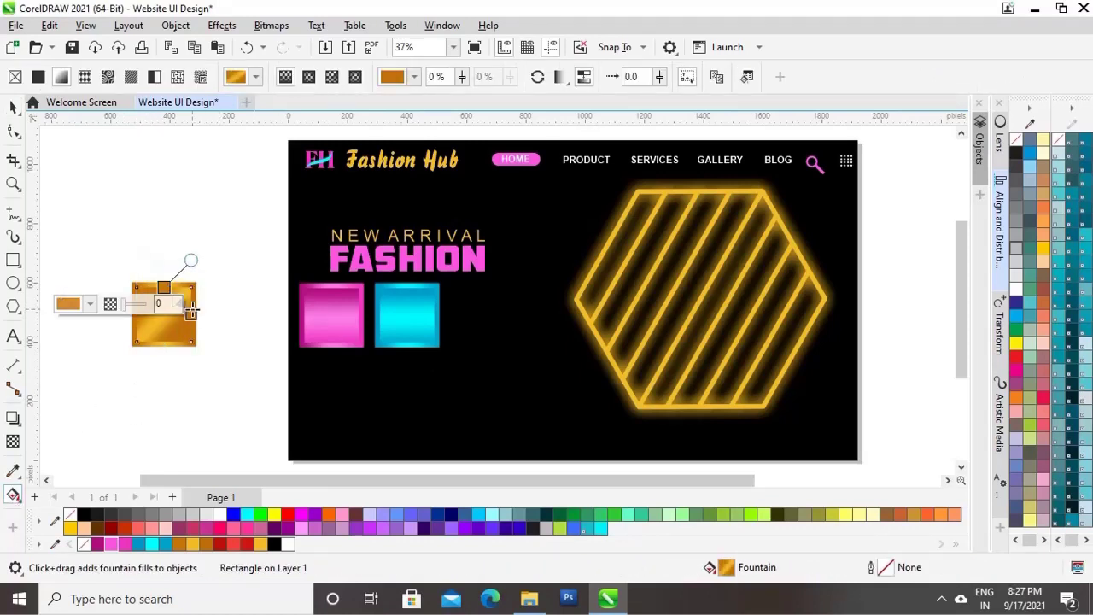
left_click_drag(192, 313, 163, 341)
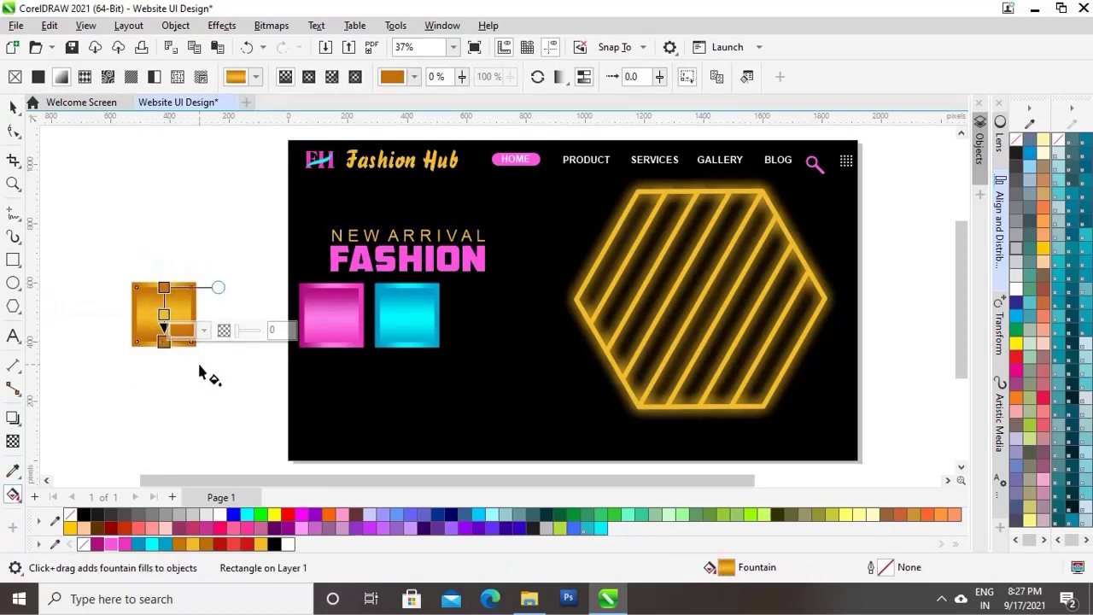
left_click(12, 106)
Step: Place a copy of both nested golden squares on the page beside the blue ones, and clear the selection
left_click_drag(234, 241, 136, 368)
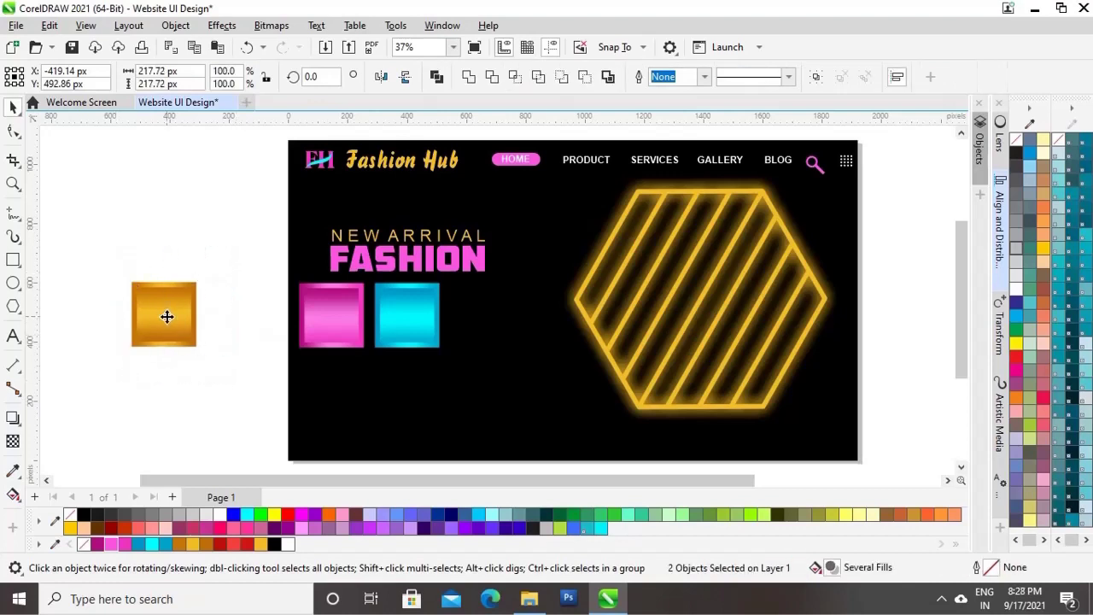
left_click_drag(167, 317, 484, 321)
left_click(151, 407)
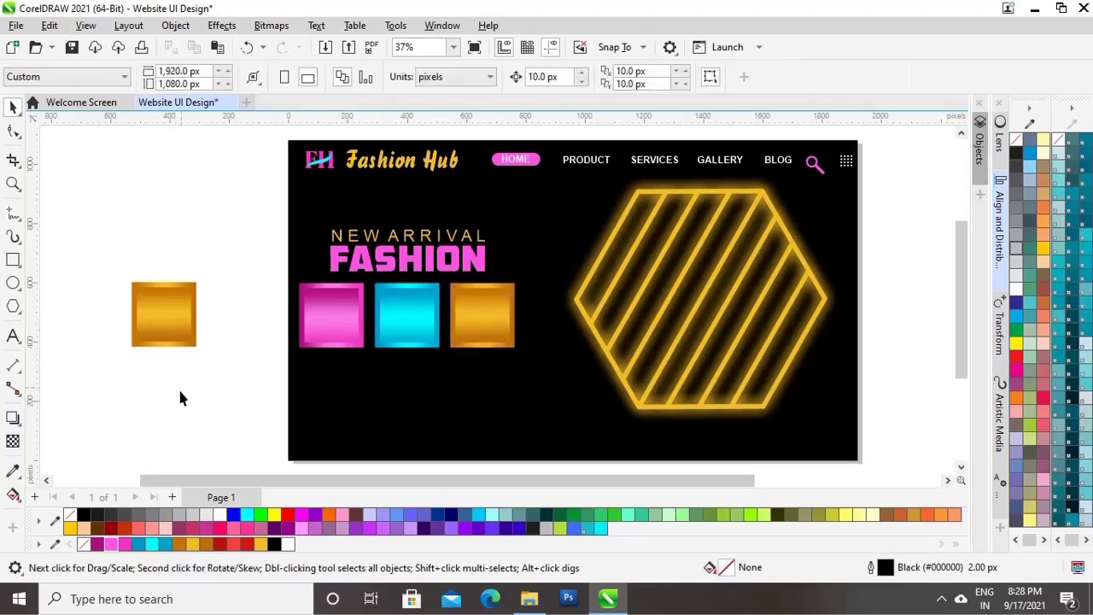
Step: Recolour the start node of the off-page golden outer square's fountain fill with the dark red #BE100D sampled from the document palette
left_click(196, 313)
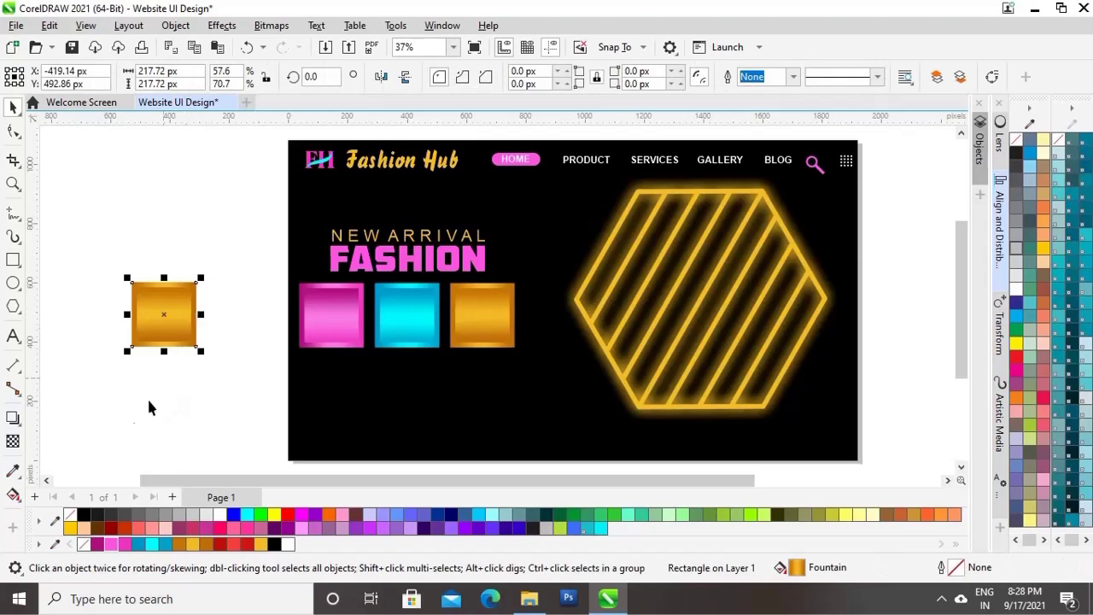
left_click(14, 496)
left_click(132, 314)
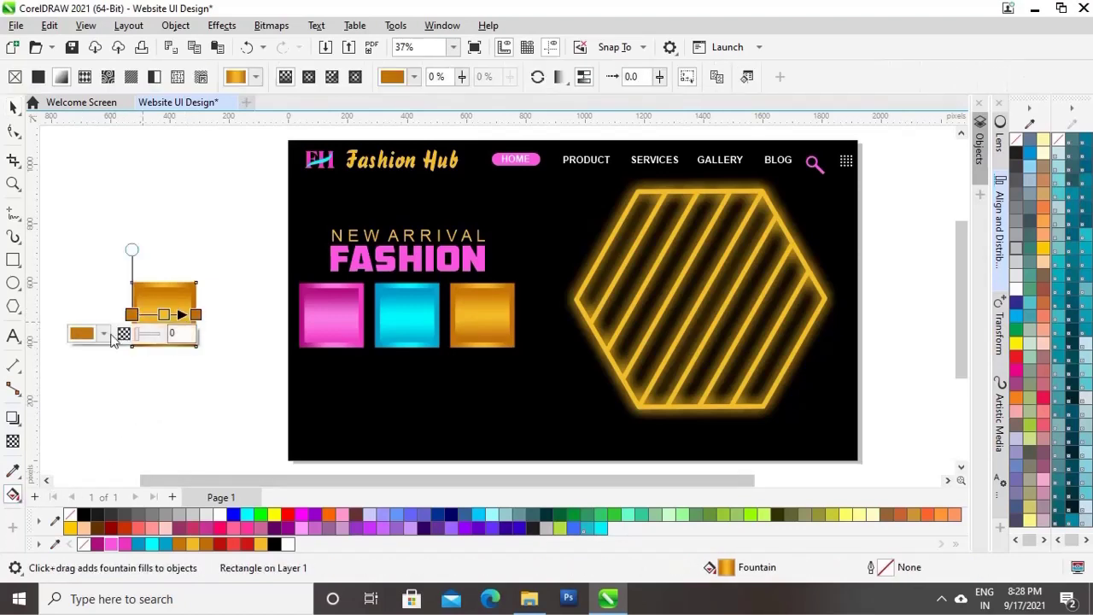
left_click(102, 333)
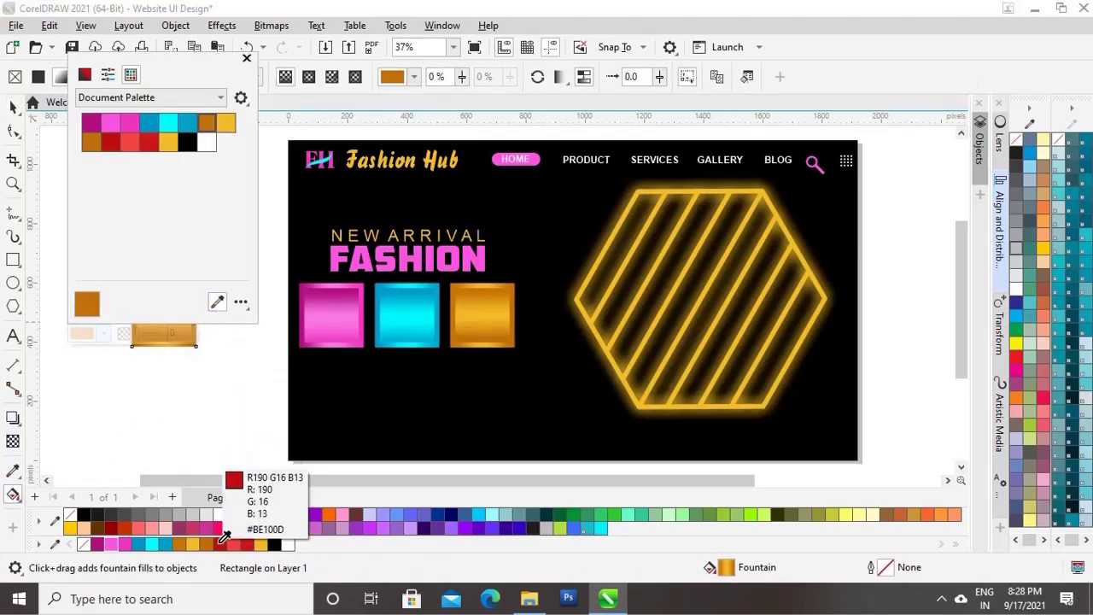
left_click(220, 542)
left_click(247, 58)
Step: Recolour the middle node of the off-page outer square's fountain fill with the light red from the document palette
left_click(164, 314)
left_click(136, 334)
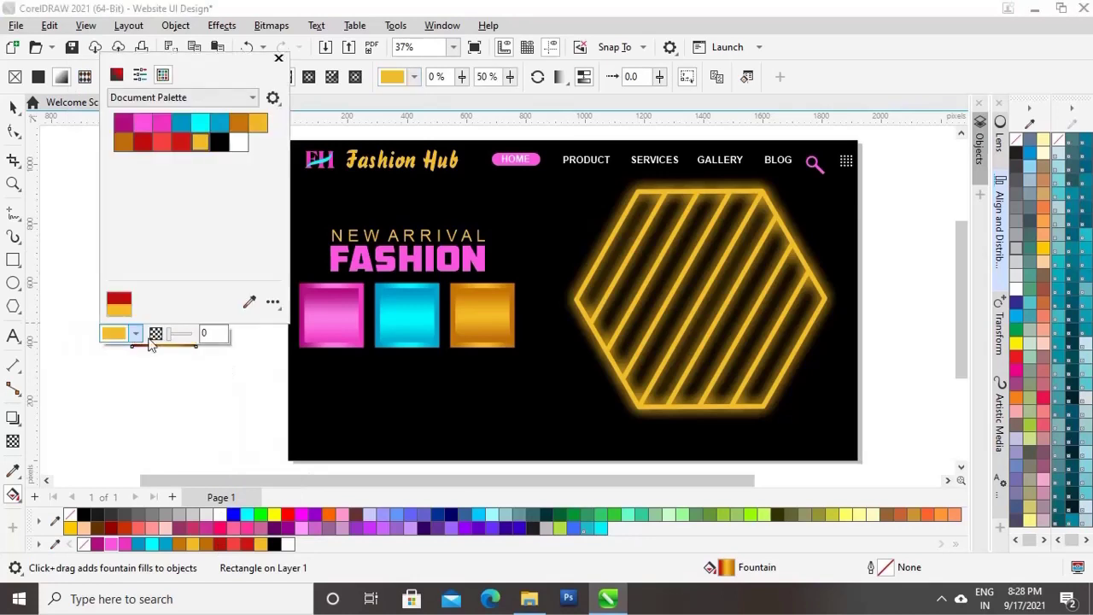
left_click(236, 545)
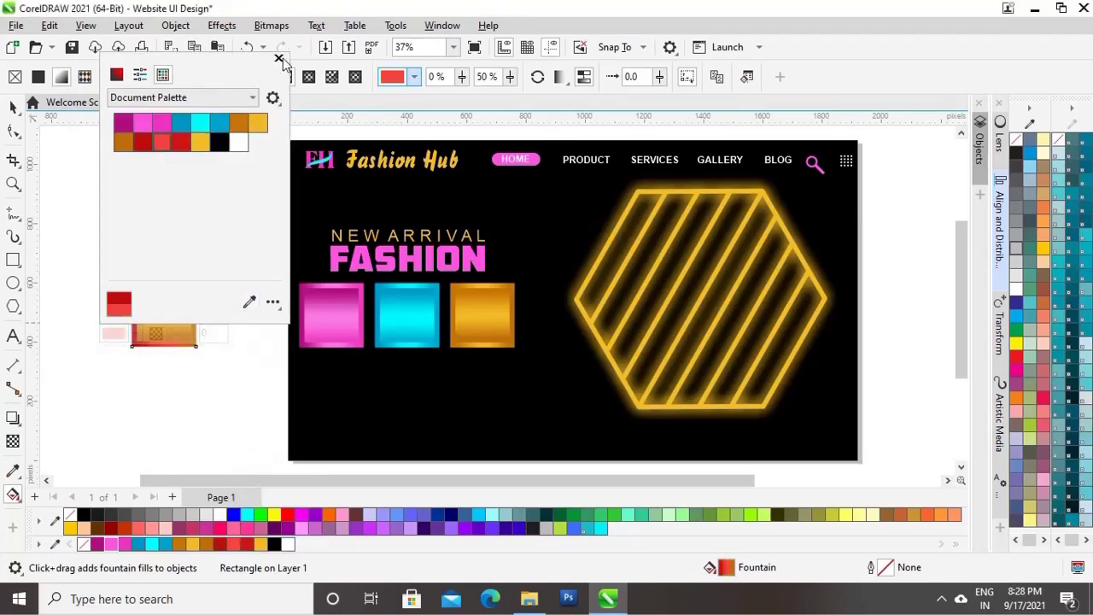
left_click(279, 59)
Step: Recolour the end node of the off-page outer square's fountain fill with the red #CF1716 sampled from the document palette
left_click(196, 314)
left_click(168, 334)
left_click(281, 303)
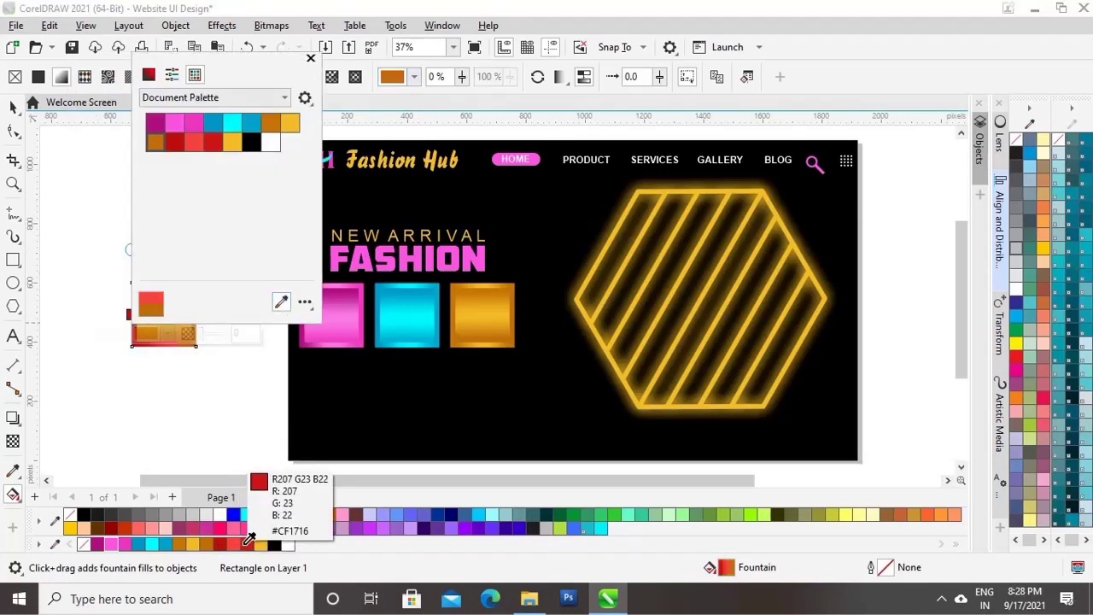
left_click(248, 538)
left_click(310, 58)
Step: Set the middle node of the red outer square's fountain fill to the light pinkish red #FA8482
left_click(164, 314)
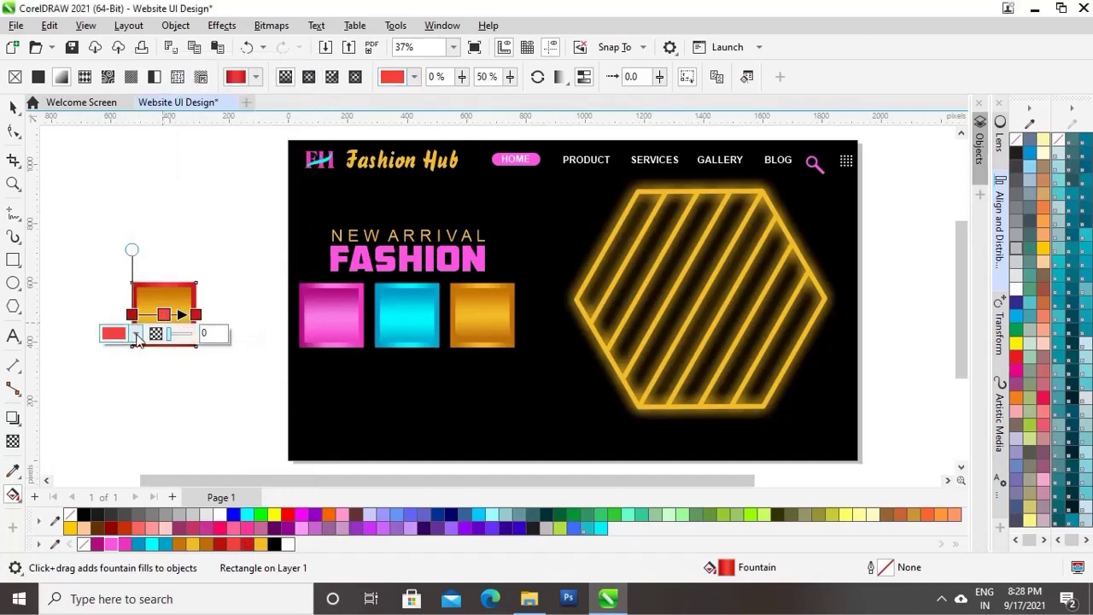
left_click(135, 334)
left_click(117, 74)
left_click(173, 120)
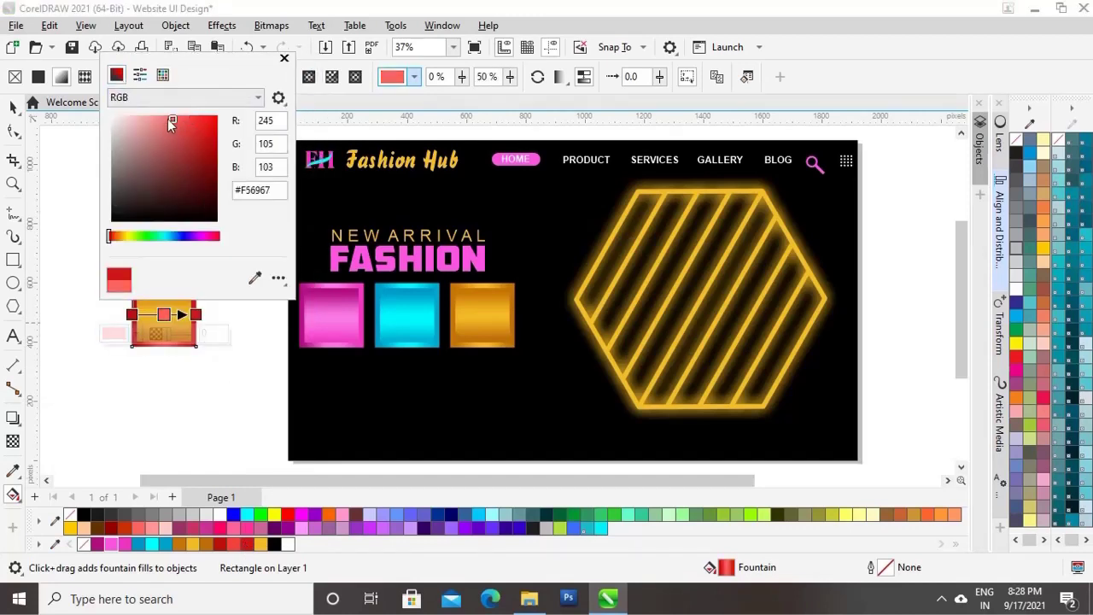
left_click(161, 116)
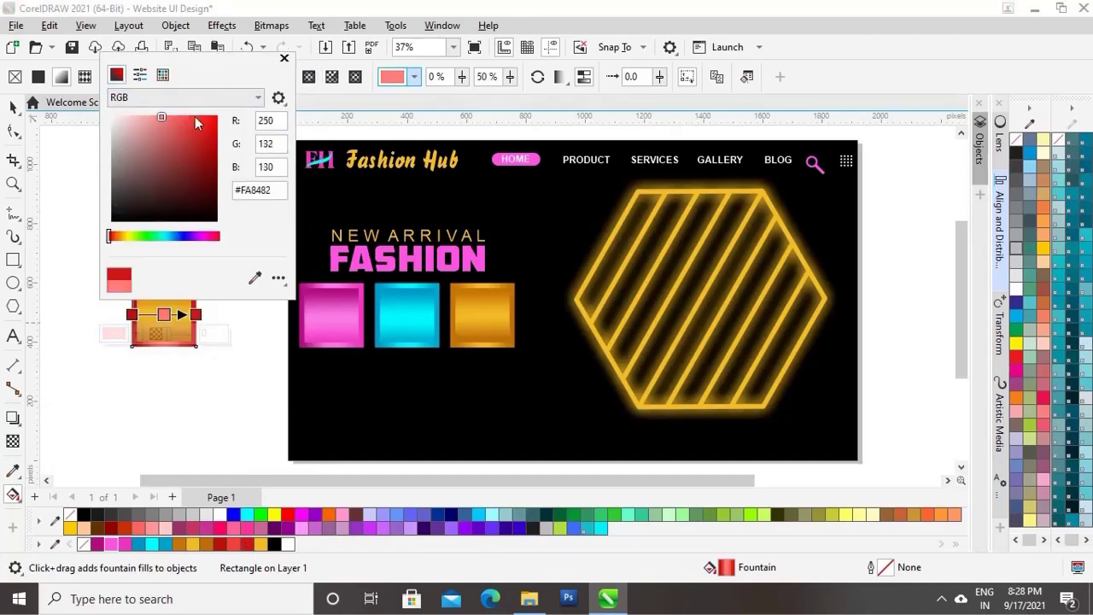
left_click(284, 58)
Step: Copy the fill from the red outer square to the golden inner square beside the page
left_click(13, 107)
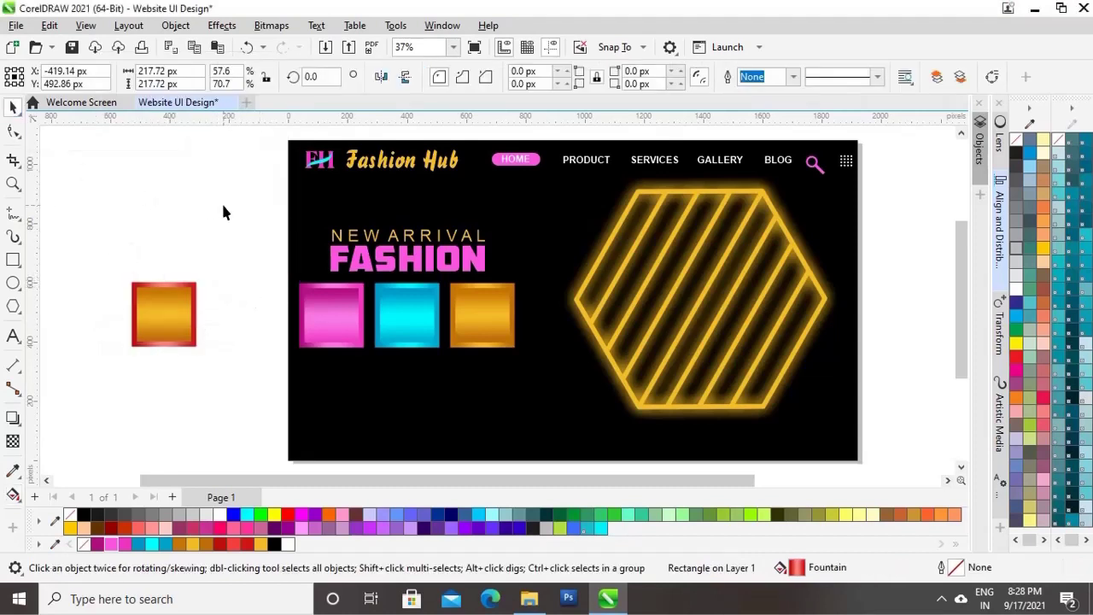
left_click(48, 25)
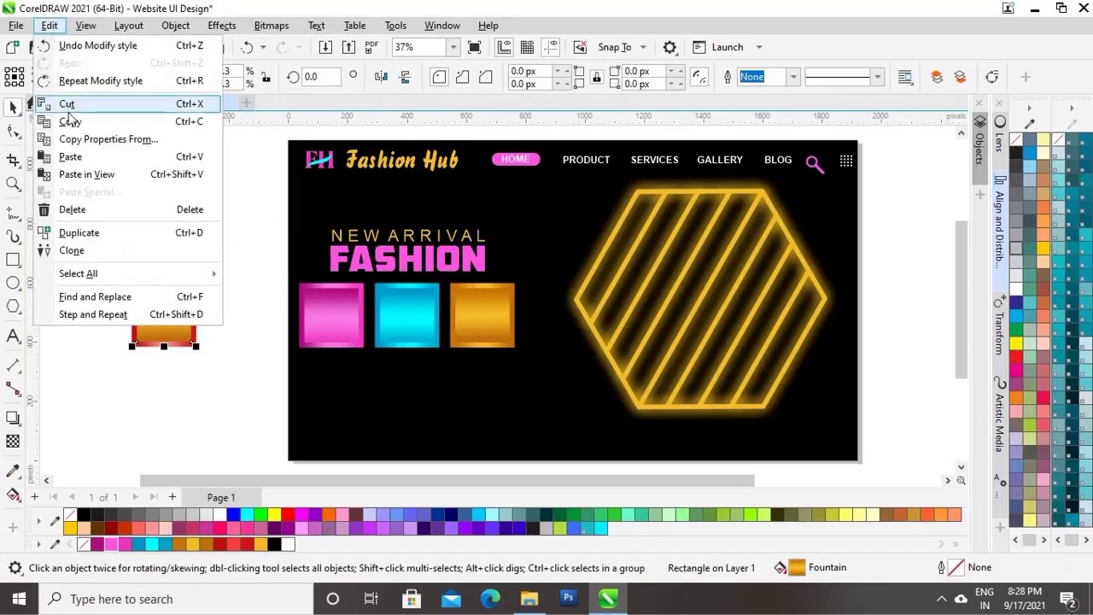
left_click(73, 142)
left_click(569, 323)
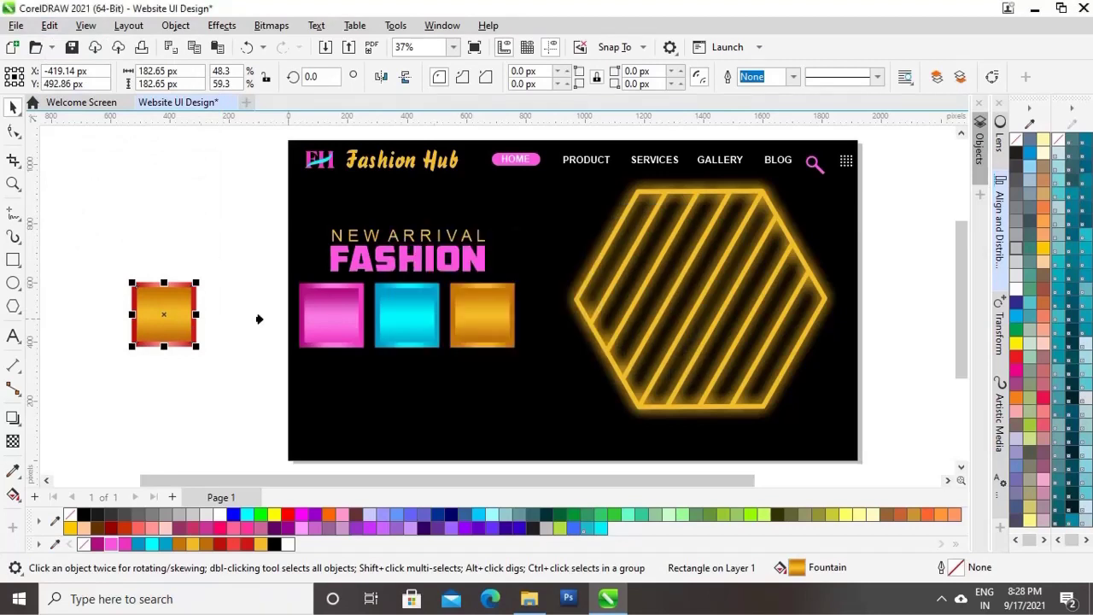
left_click(147, 283)
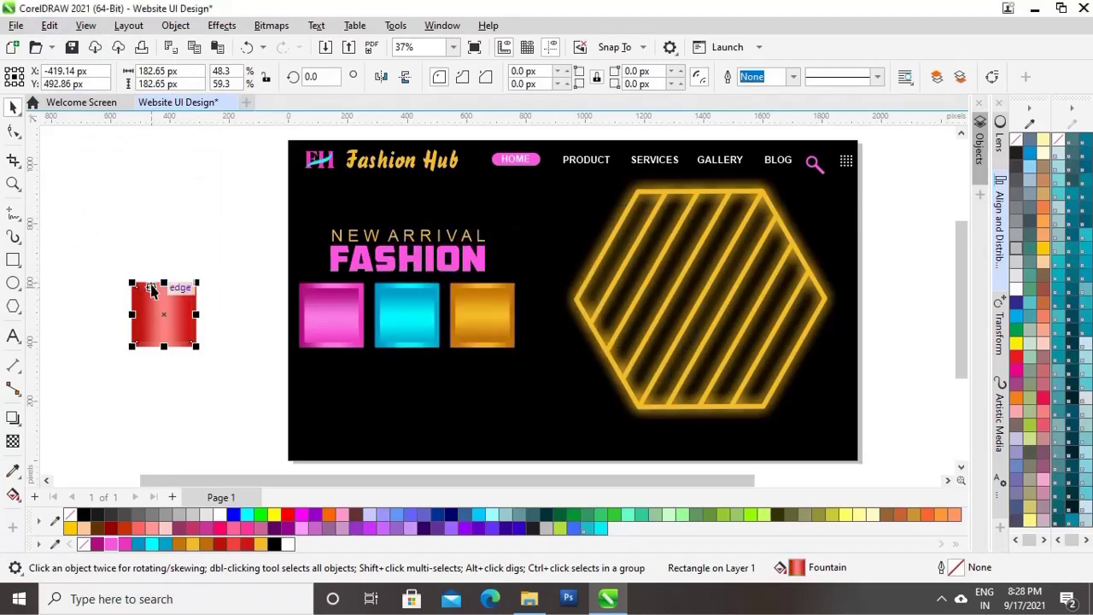
Step: Reorient the inner red square's fountain fill to run vertically from its upper edge to its lower edge
left_click(13, 495)
left_click_drag(163, 288, 163, 346)
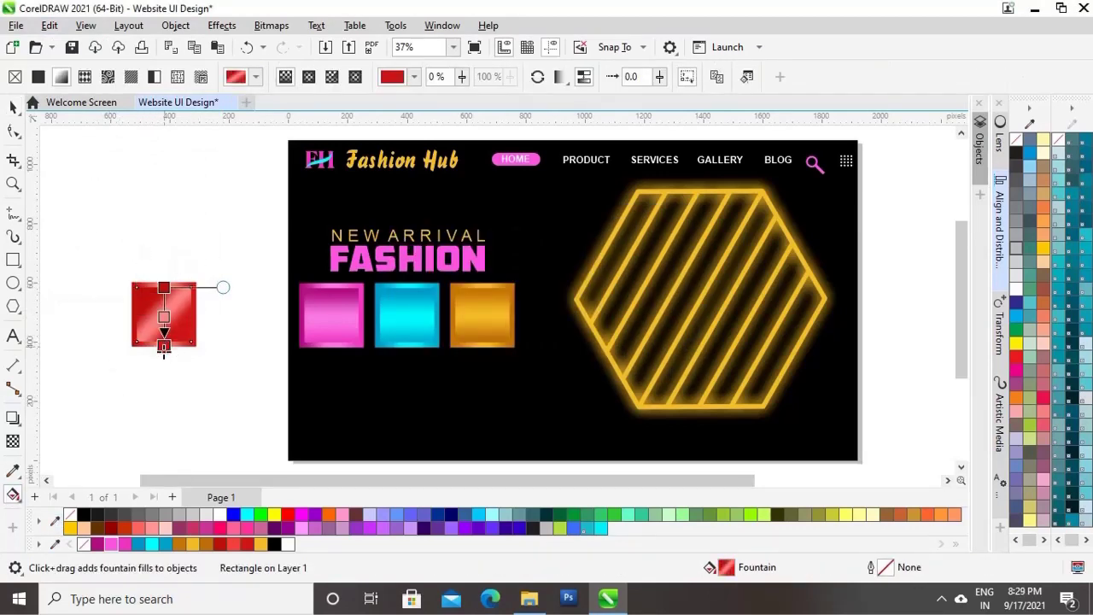
left_click_drag(222, 288, 224, 284)
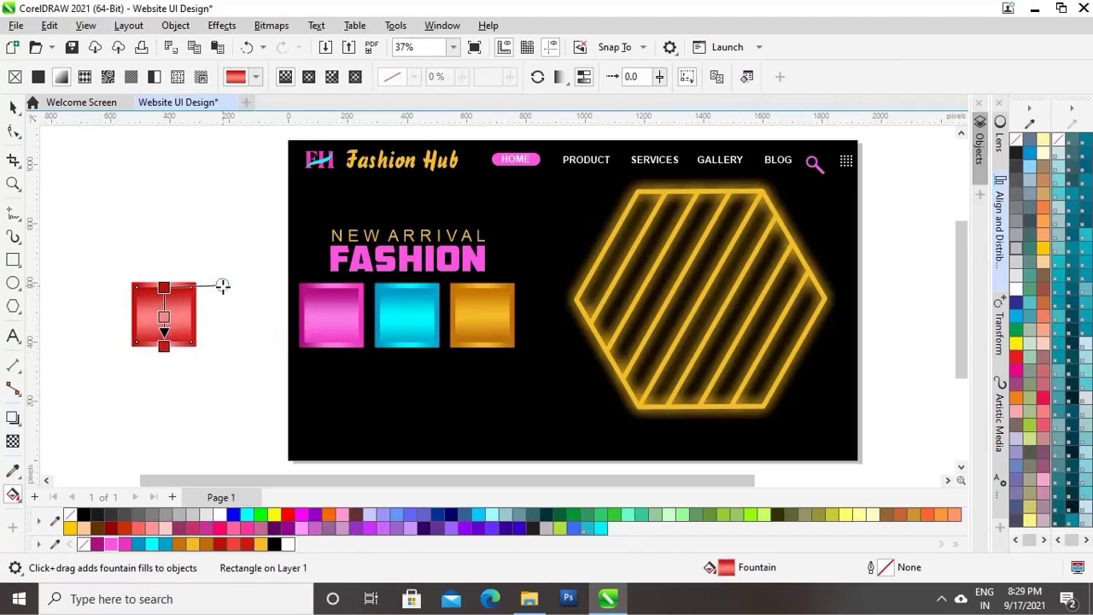
Step: Place both nested red squares on the page beside the golden ones, at the end of the row
left_click(13, 107)
left_click_drag(237, 227, 107, 381)
left_click_drag(163, 312, 555, 313)
Step: Group the two nested pink squares together, and group the two nested blue squares separately
left_click_drag(255, 400, 372, 289)
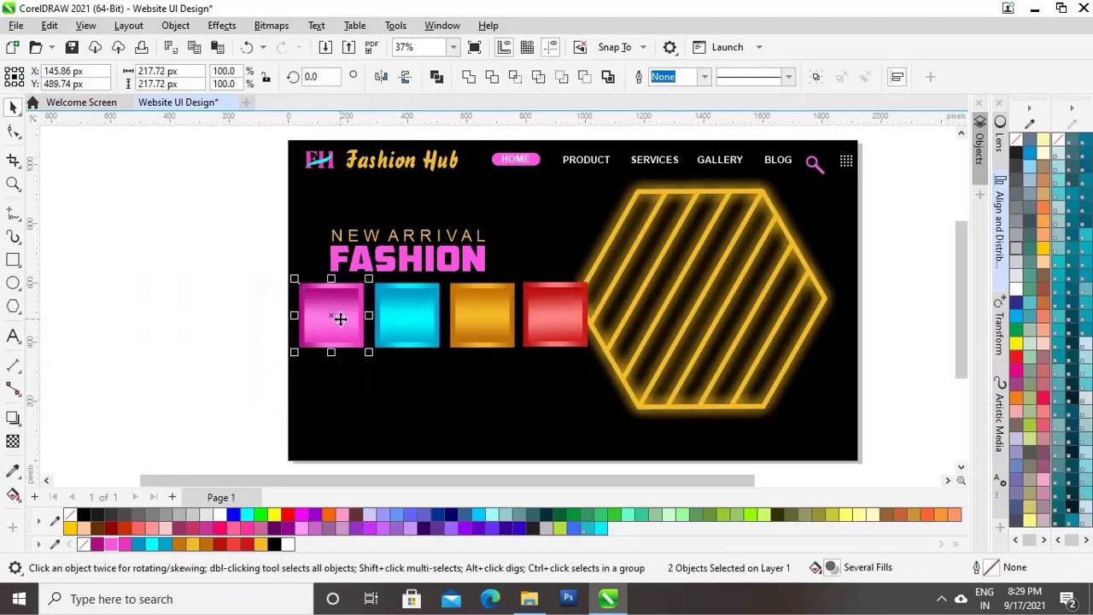
right_click(341, 318)
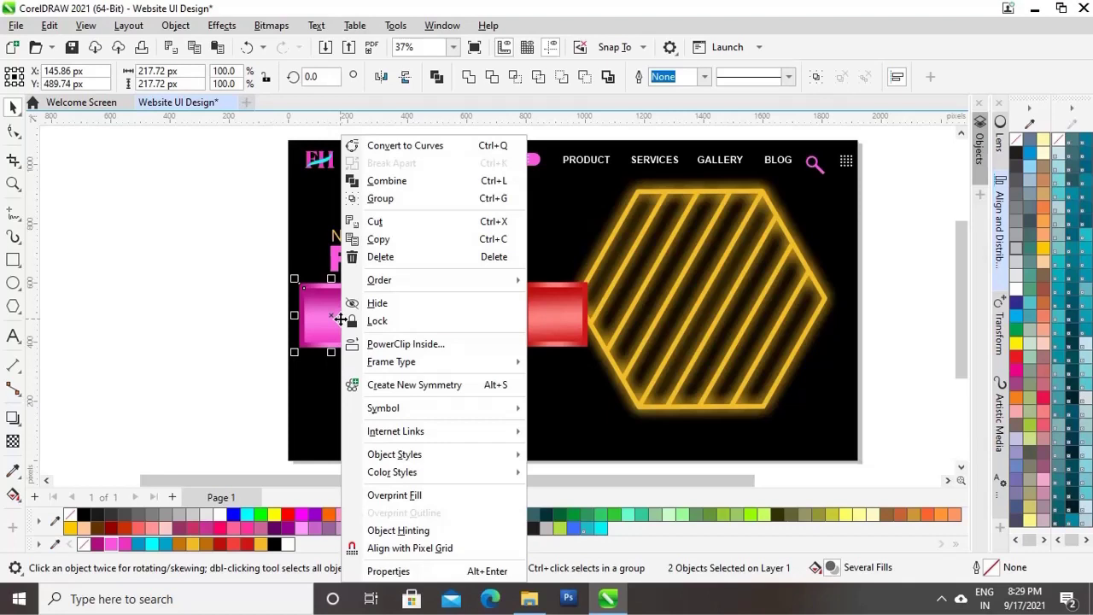
left_click(398, 199)
left_click_drag(368, 388, 447, 272)
right_click(415, 317)
left_click(454, 198)
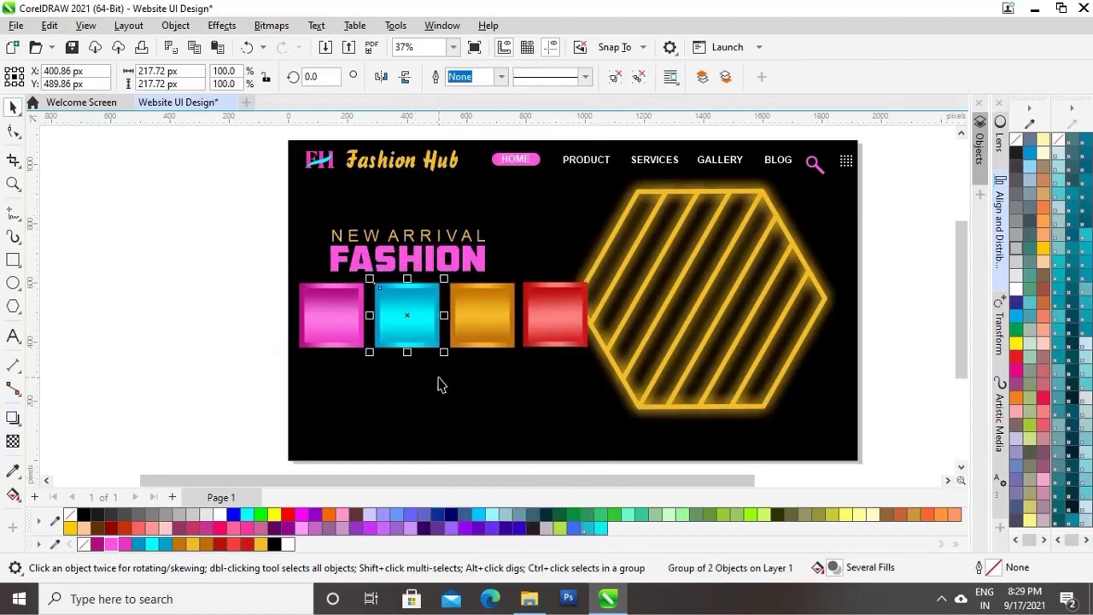
Step: Group the two nested golden squares together, and group the two nested red squares separately
left_click_drag(445, 376, 521, 268)
right_click(478, 310)
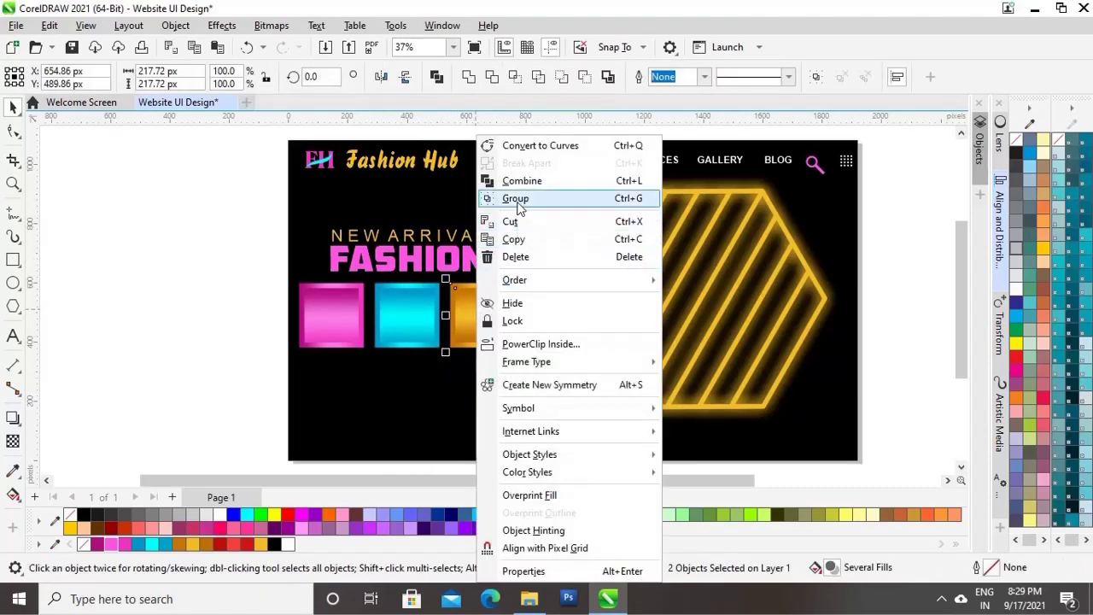
left_click(513, 200)
left_click_drag(517, 378, 603, 266)
right_click(554, 317)
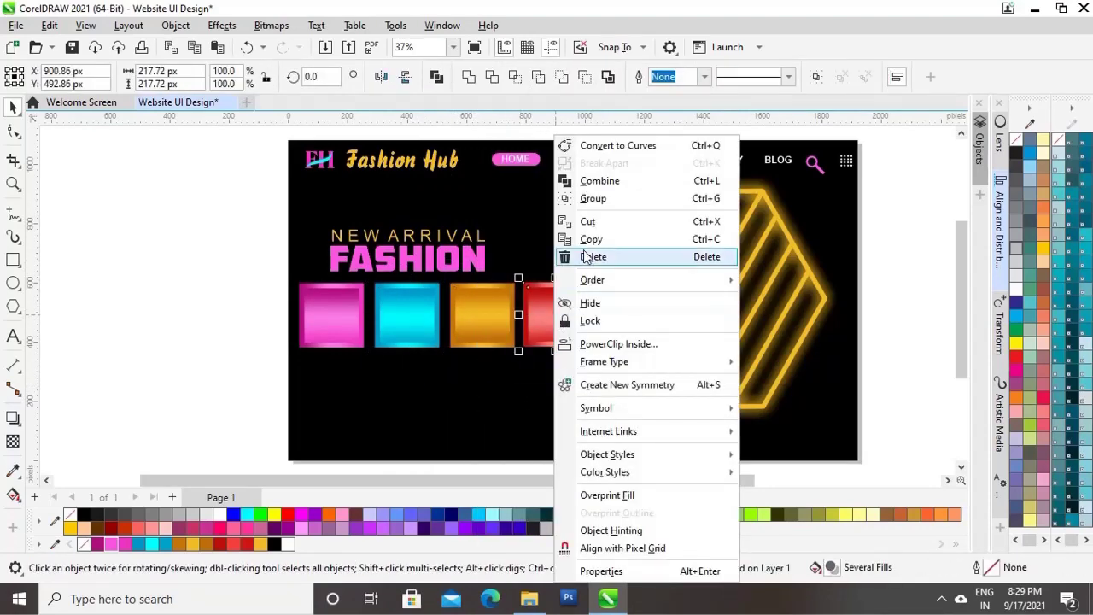
left_click(587, 199)
Step: Align the vertical centres of the pink, blue, golden and red square groups on one line, and clear the selection
left_click(229, 399)
left_click_drag(231, 398, 613, 276)
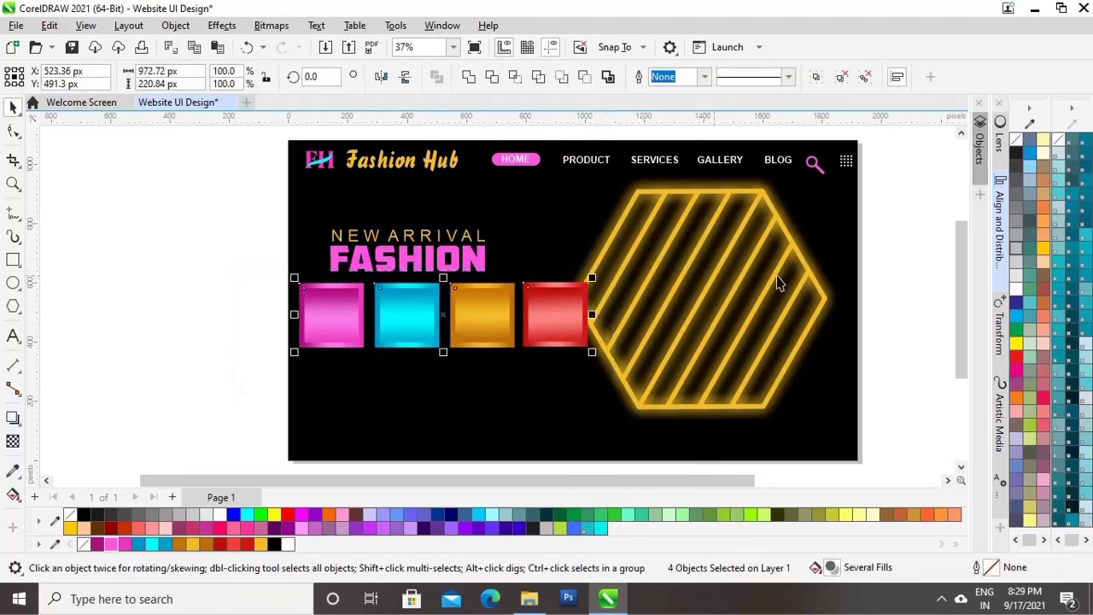
left_click(1001, 214)
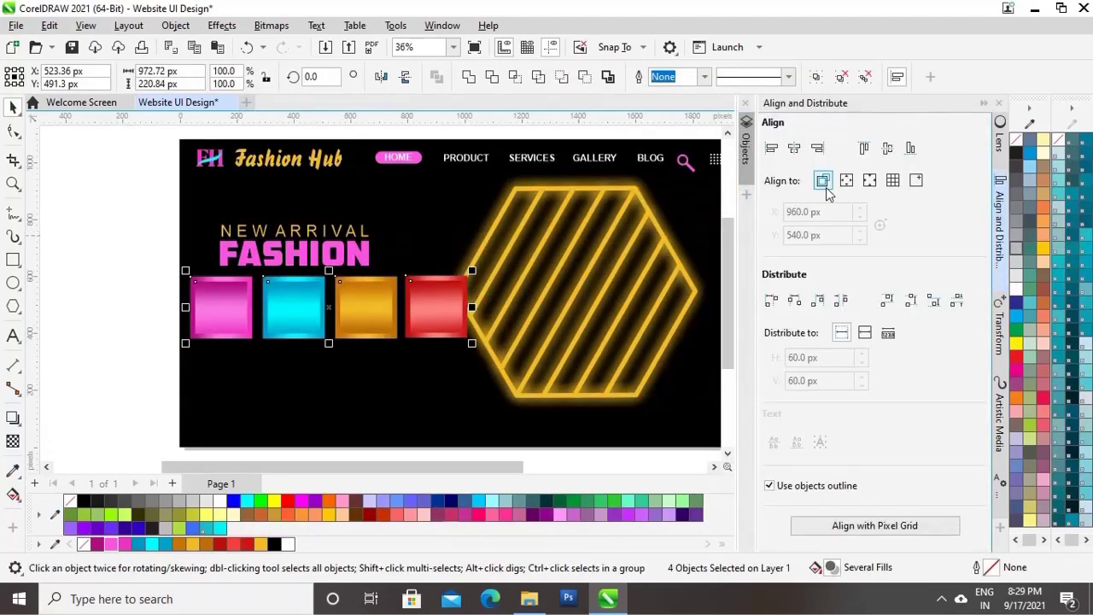
left_click(887, 150)
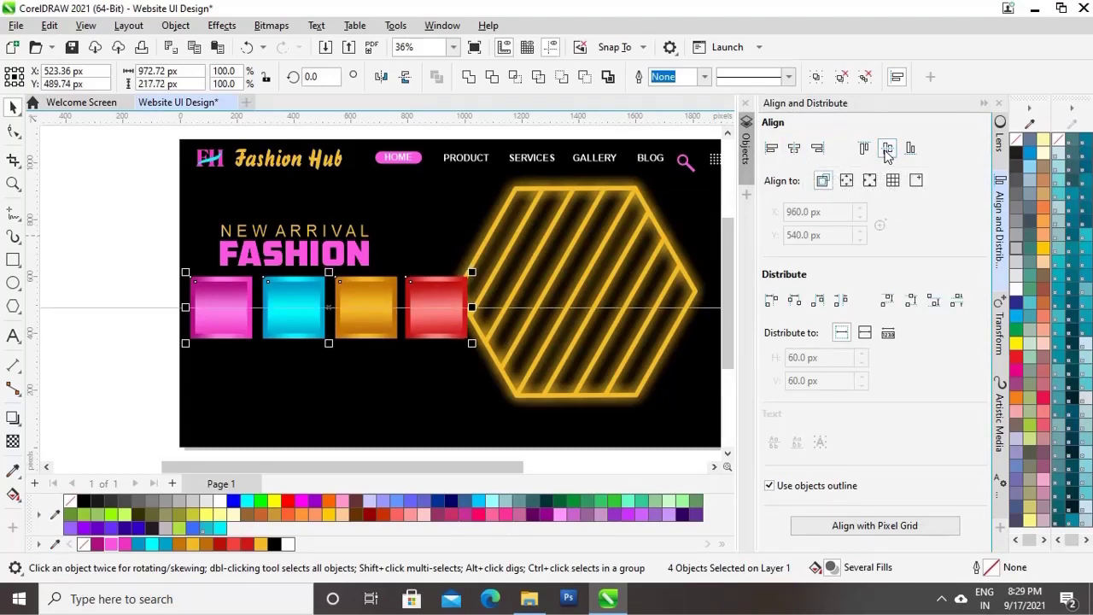
left_click(983, 103)
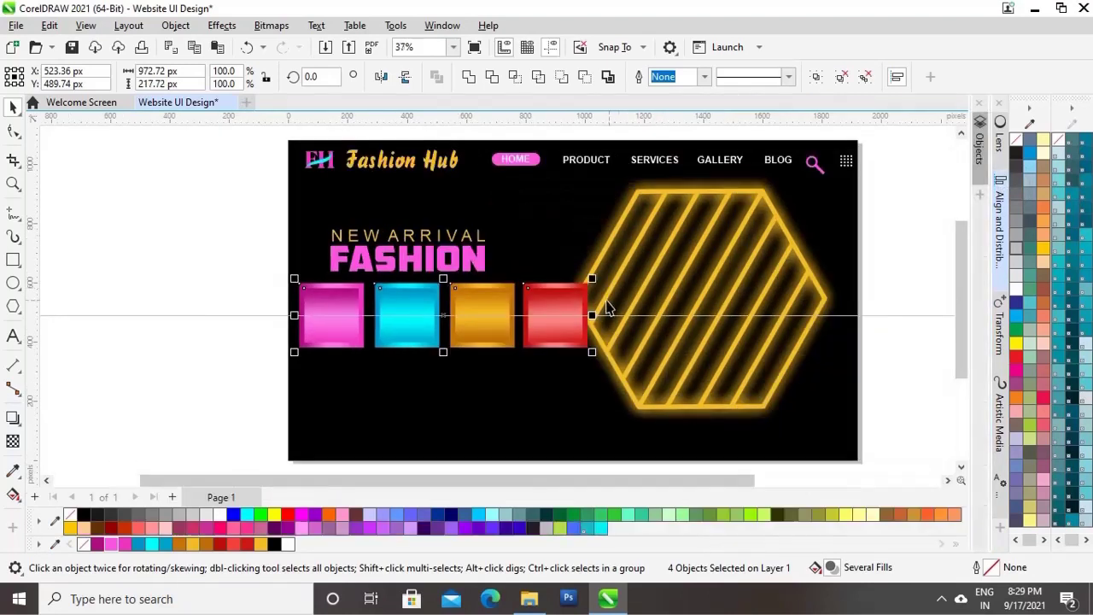
left_click(898, 173)
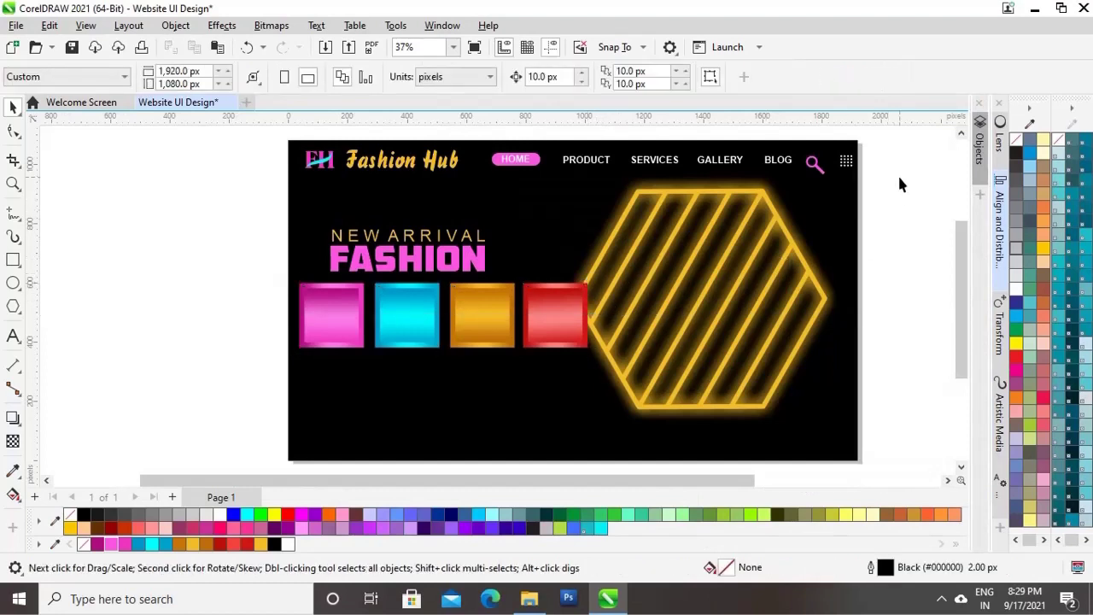
Step: Scale the glowing striped hexagon down to about 836 × 739 px and position it clear of the red square, centred at about X 1480, Y 551 px
left_click_drag(899, 173, 552, 448)
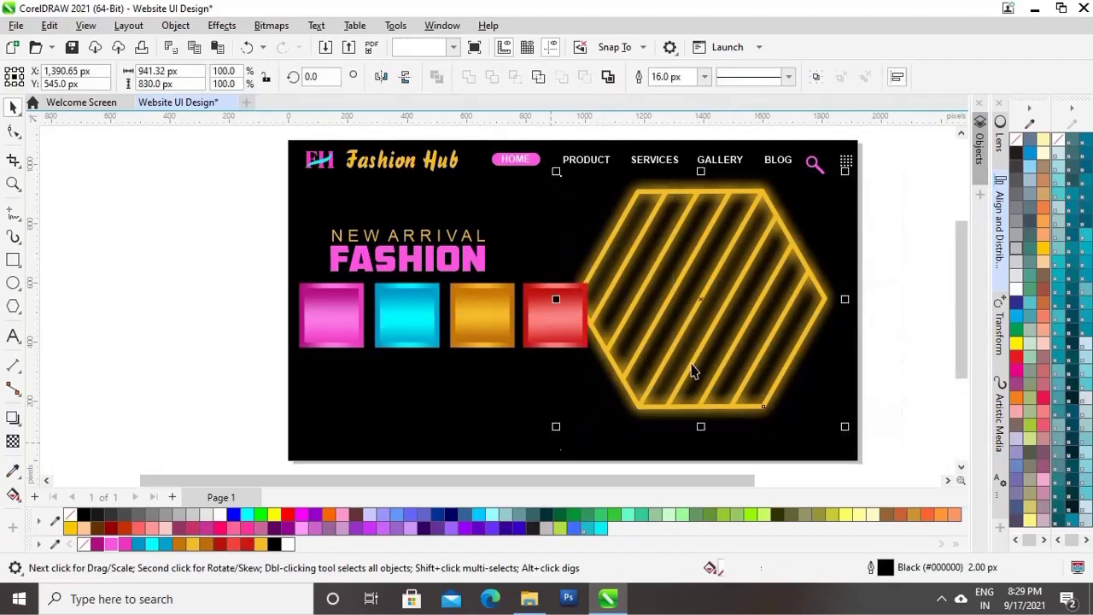
left_click_drag(847, 170, 834, 182)
left_click_drag(703, 300, 731, 305)
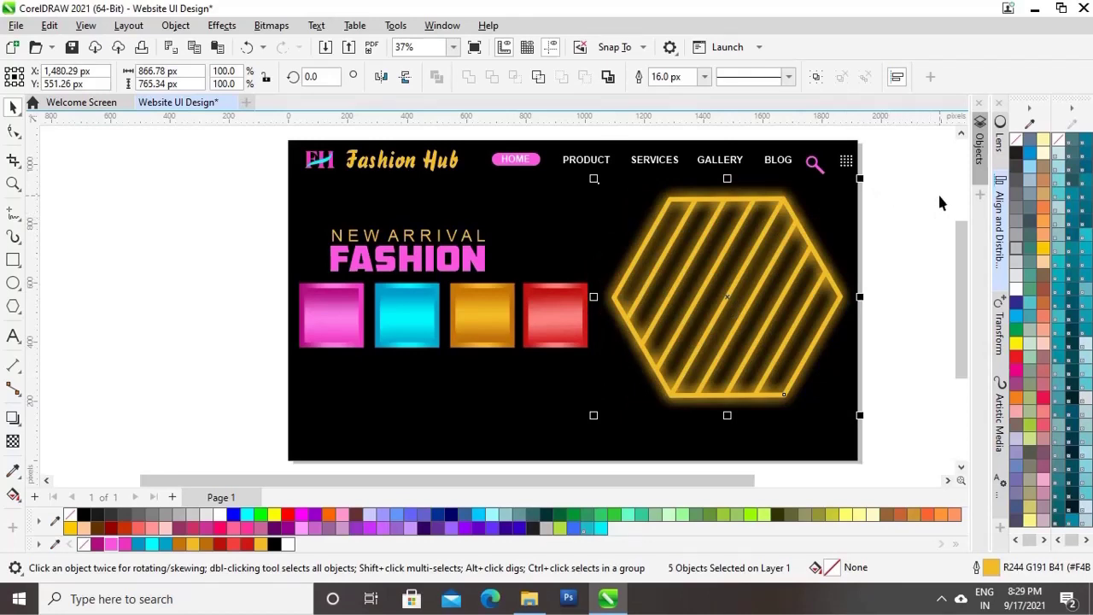
left_click_drag(857, 182, 858, 191)
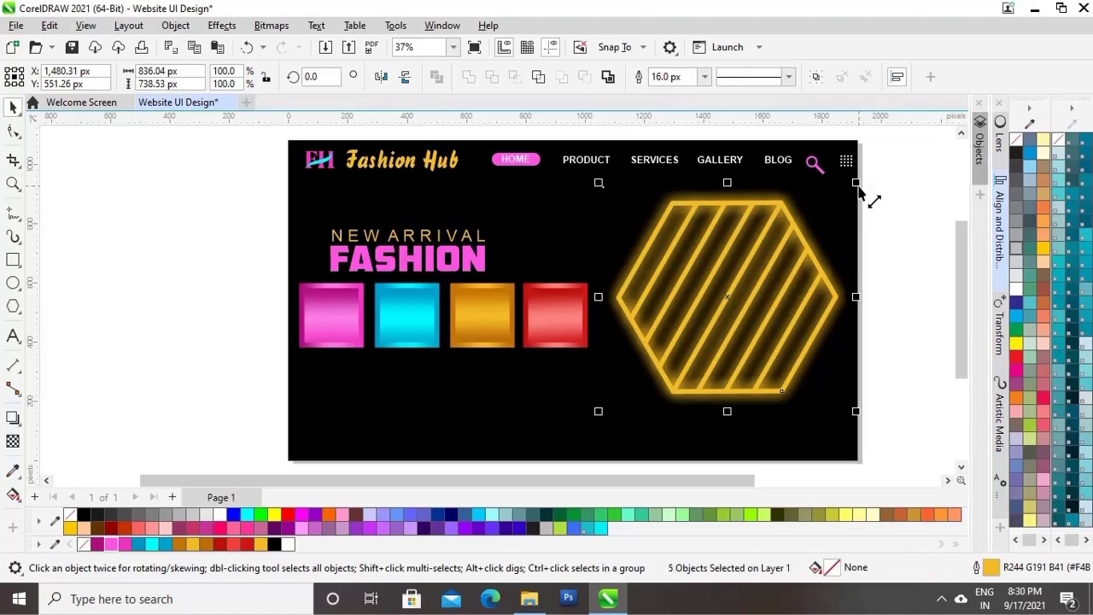
left_click(918, 201)
Step: Group the pink, blue, golden and red squares of the row into one group, and clear the selection
left_click_drag(253, 276, 616, 381)
right_click(466, 324)
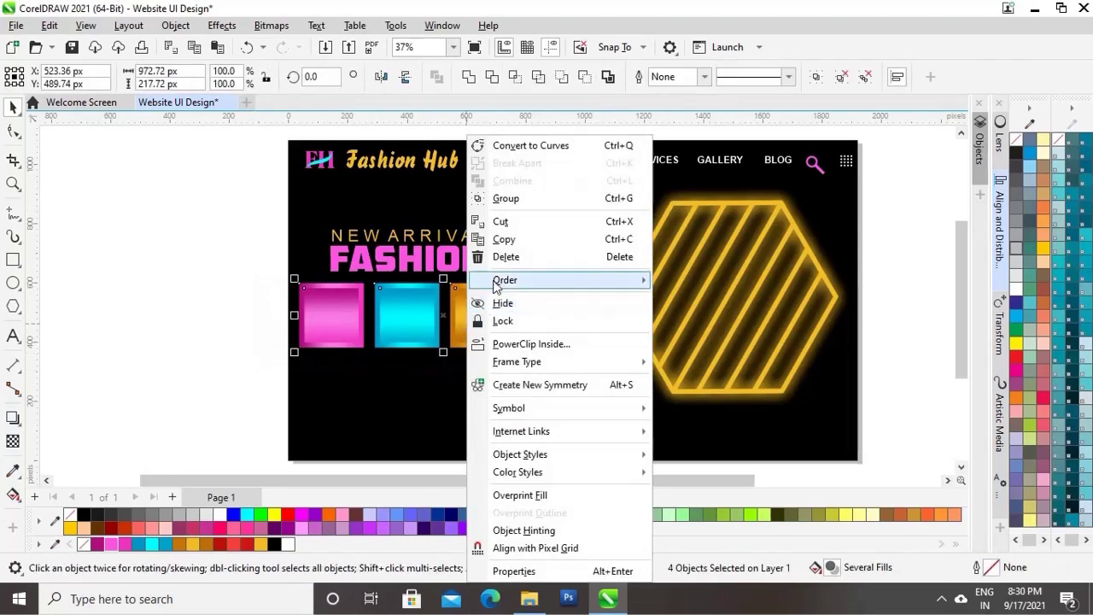
left_click(506, 198)
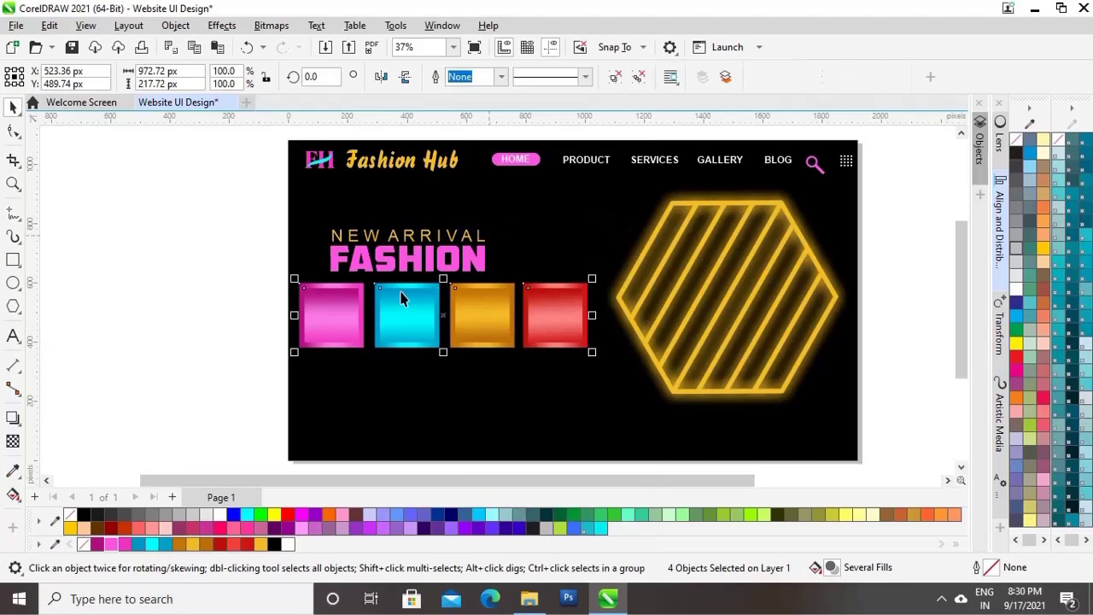
left_click(167, 398)
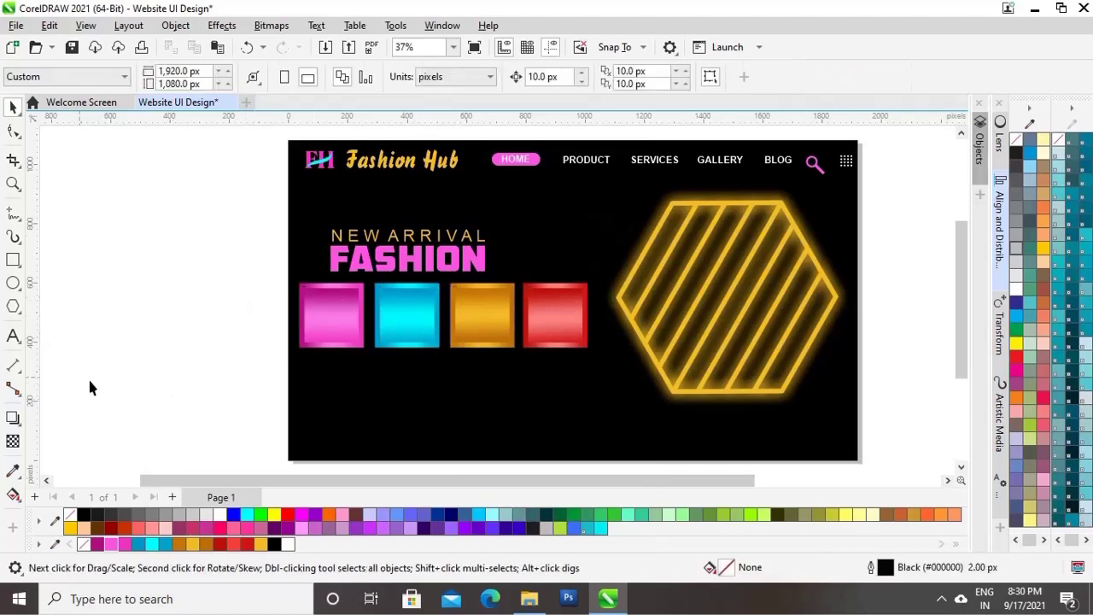
Step: Add the letter S as artistic text in American Captain Eternal, 24 pt, on the blank area beside the page
left_click(15, 339)
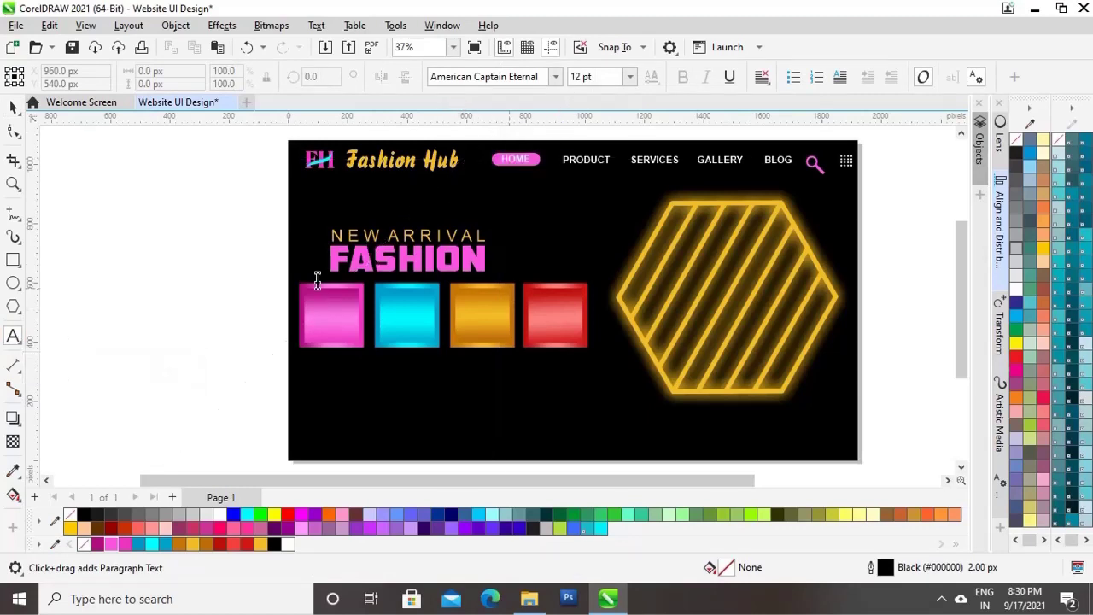
left_click(135, 333)
type("S")
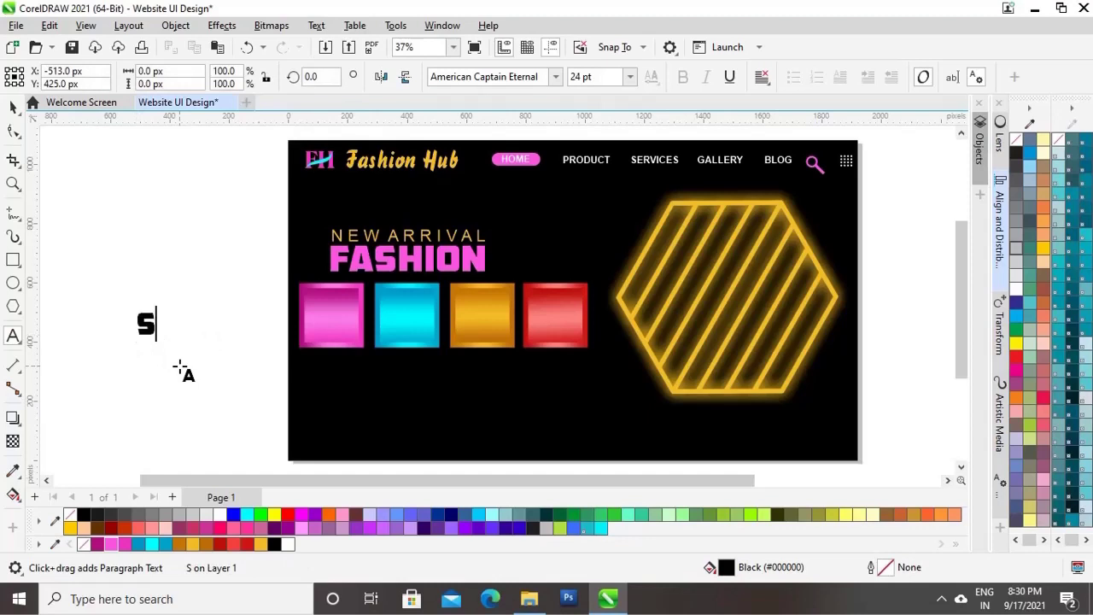
key("Escape")
left_click(13, 109)
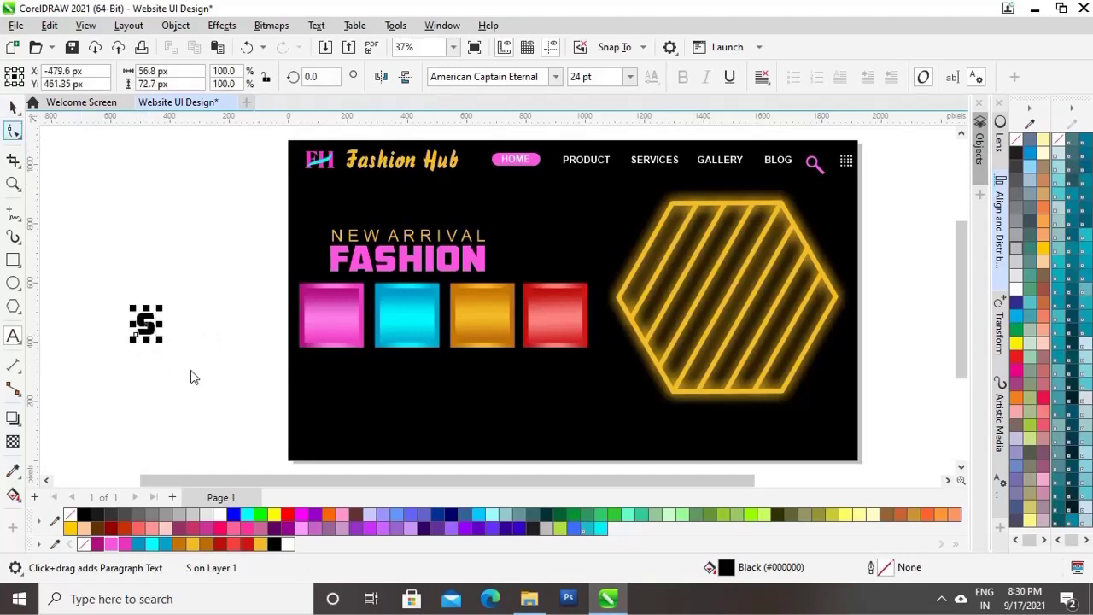
Step: Add the letter A as a separate artistic text object below the S beside the page
left_click(13, 335)
key("Escape")
left_click(170, 384)
type("A")
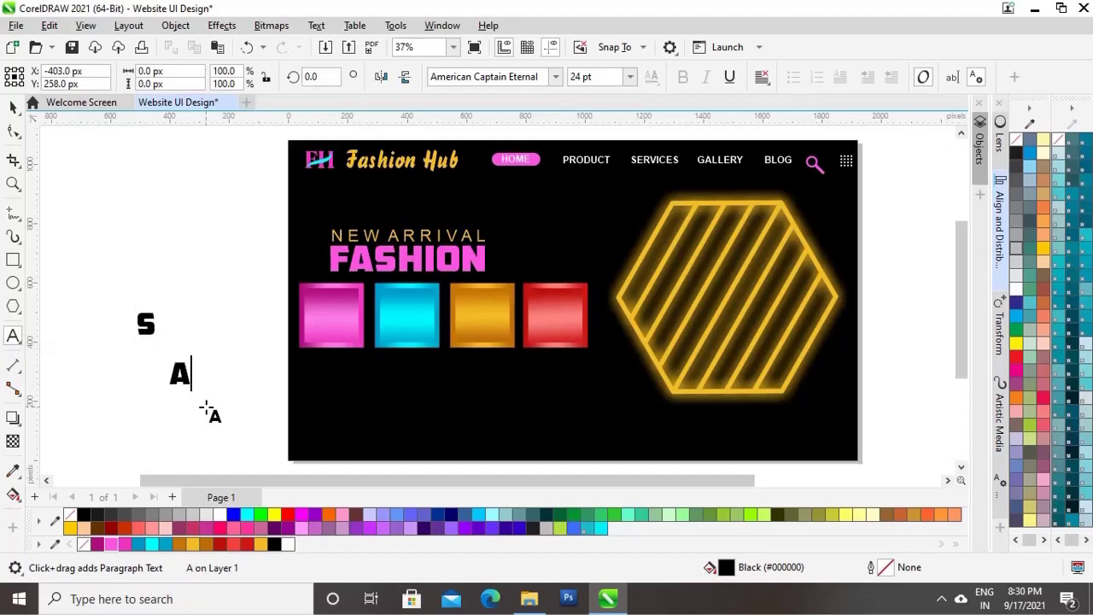
key("Escape")
Step: Add the letter L below the off-page A, and another letter A across from the S, as separate text objects
left_click(181, 427)
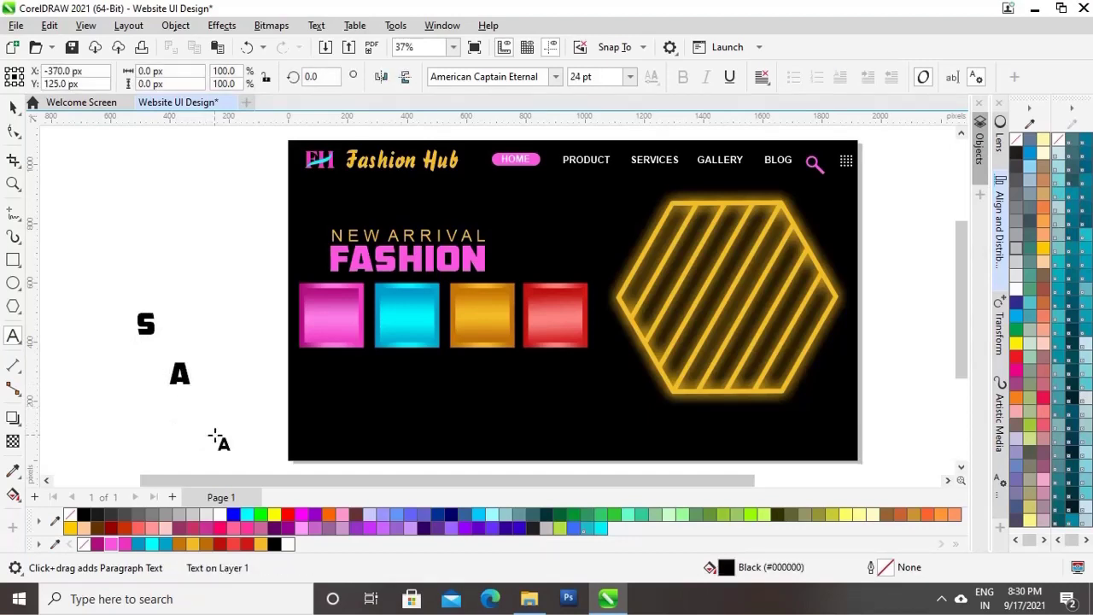
type("L")
key("Escape")
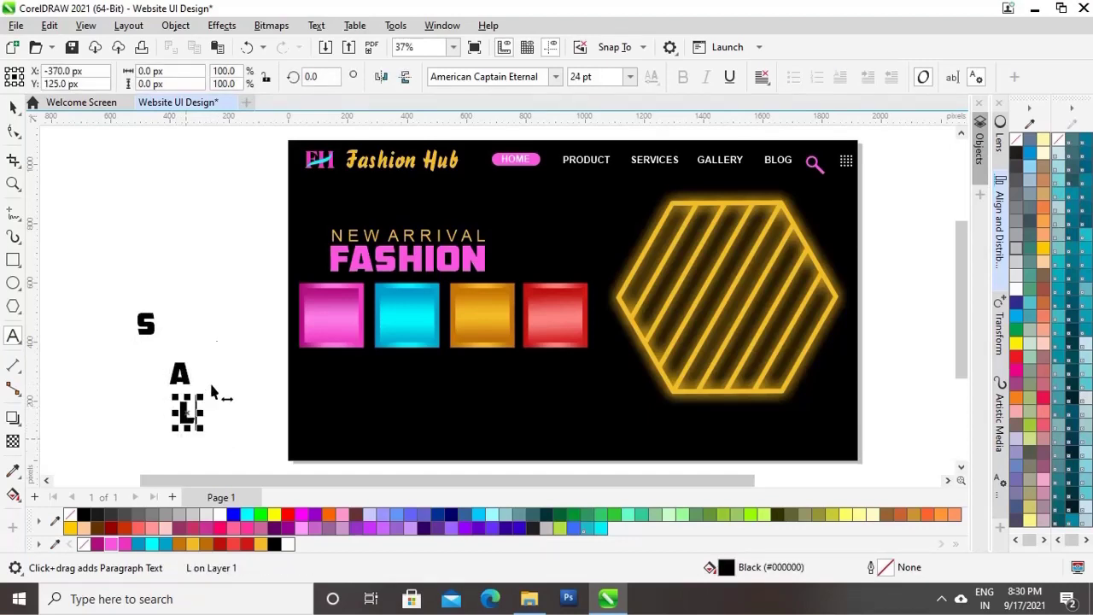
left_click(217, 340)
type("A")
key("Escape")
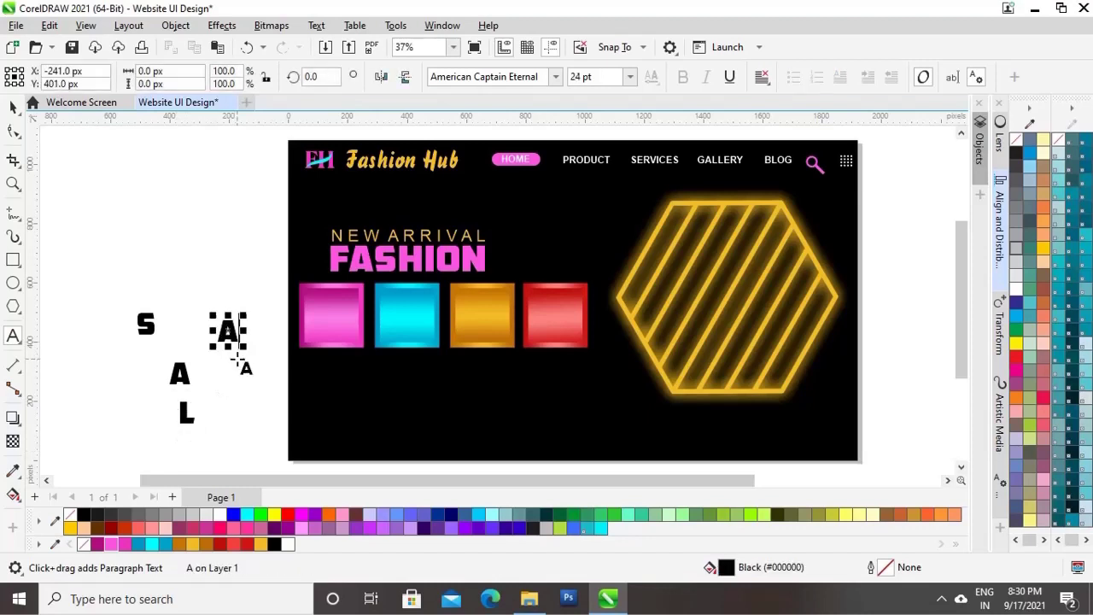
Step: Move the off-page letter S onto the pink square, set it to 48 pt, and centre it there
left_click(13, 107)
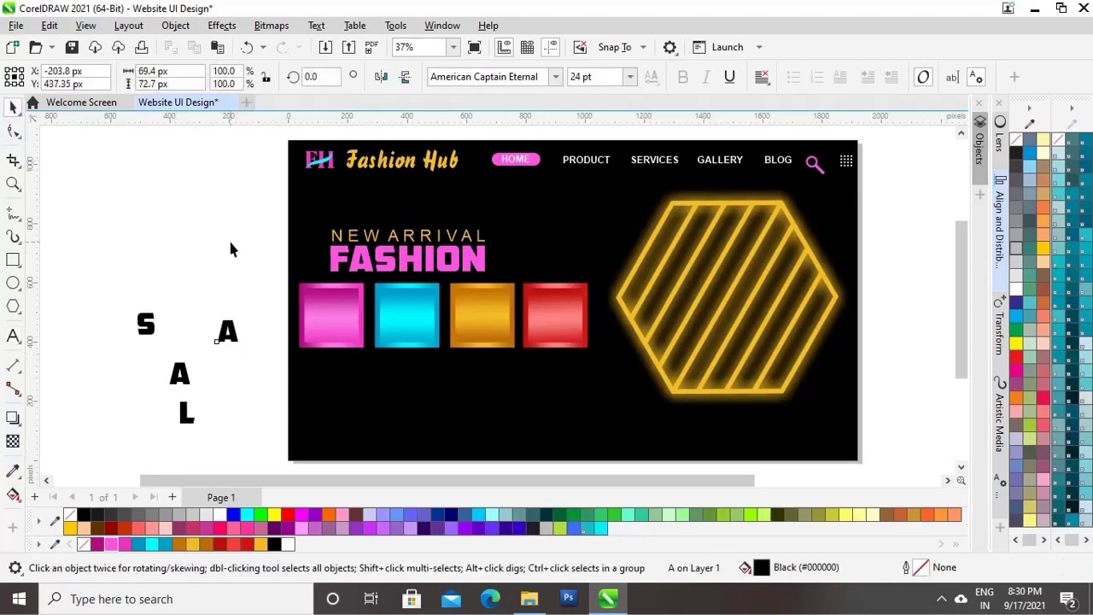
left_click(228, 239)
left_click_drag(150, 338, 358, 324)
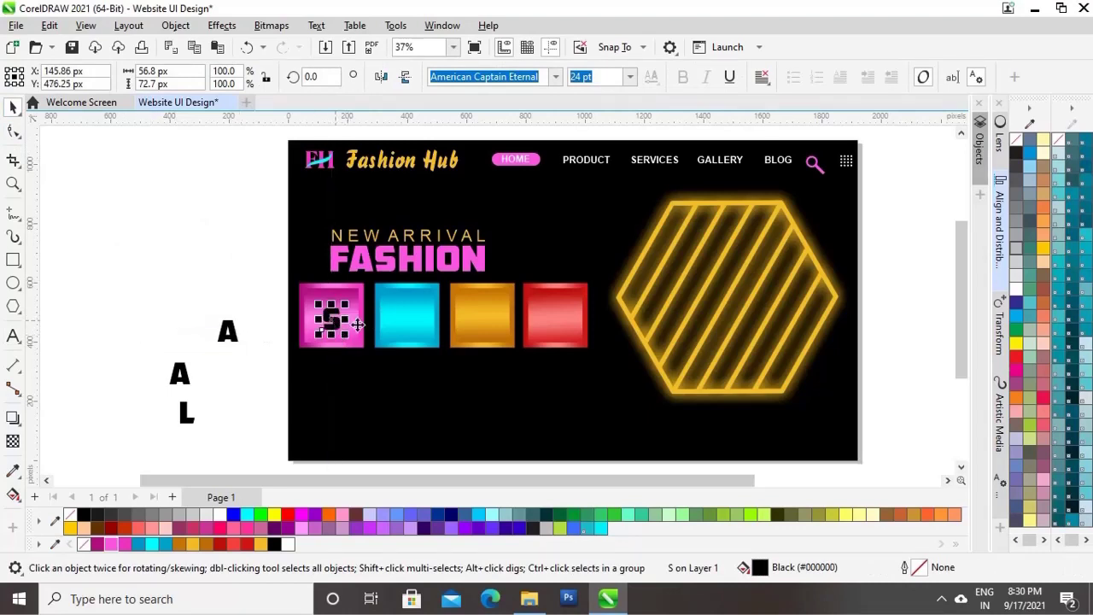
left_click(630, 77)
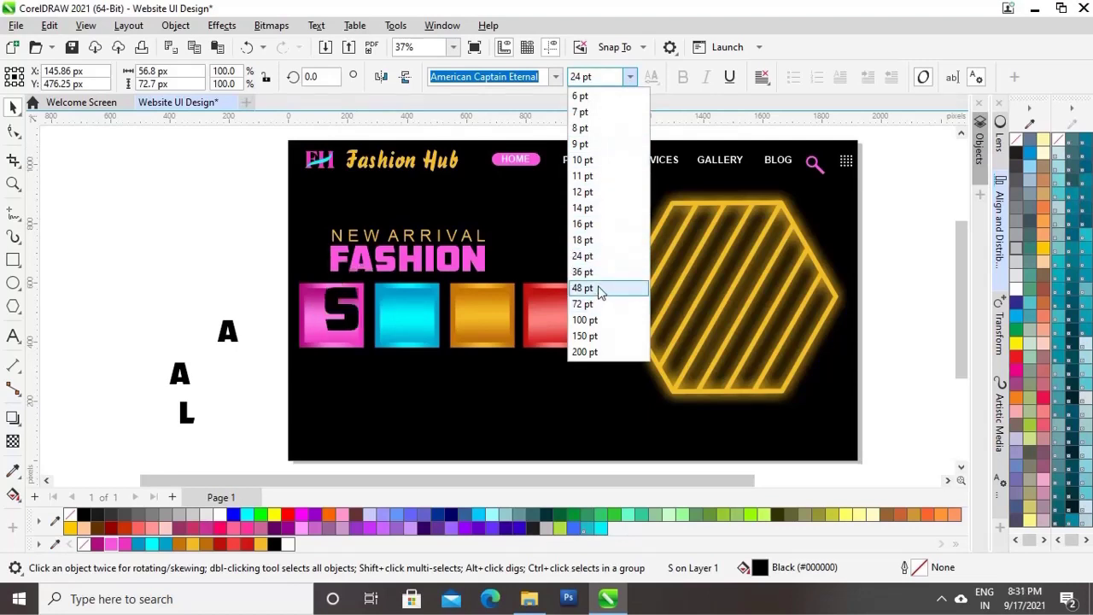
left_click(599, 289)
left_click_drag(343, 309, 333, 317)
key("Left")
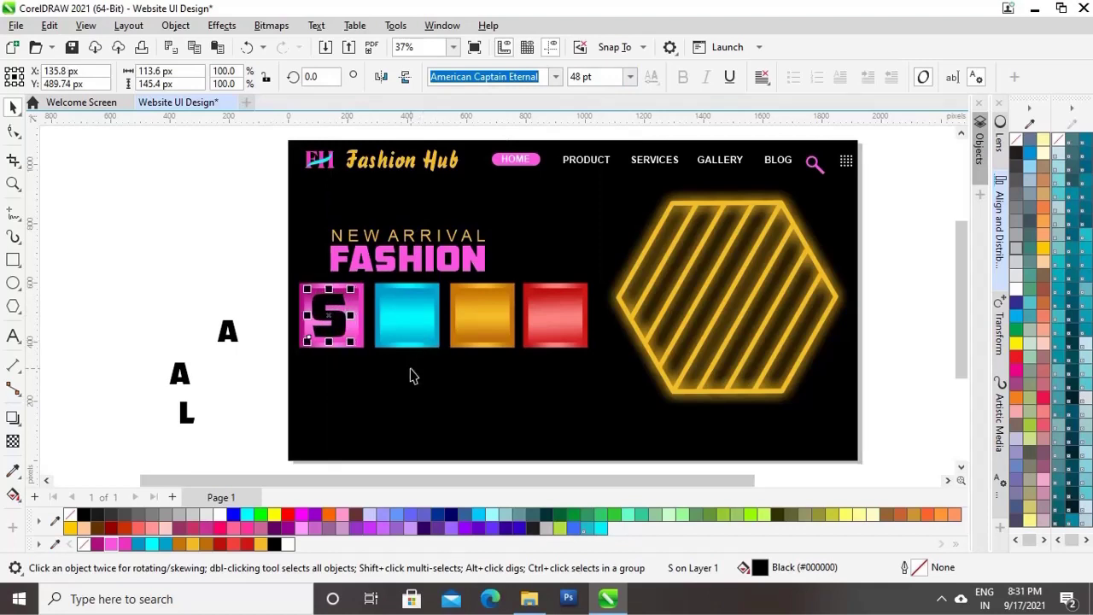
key("Right")
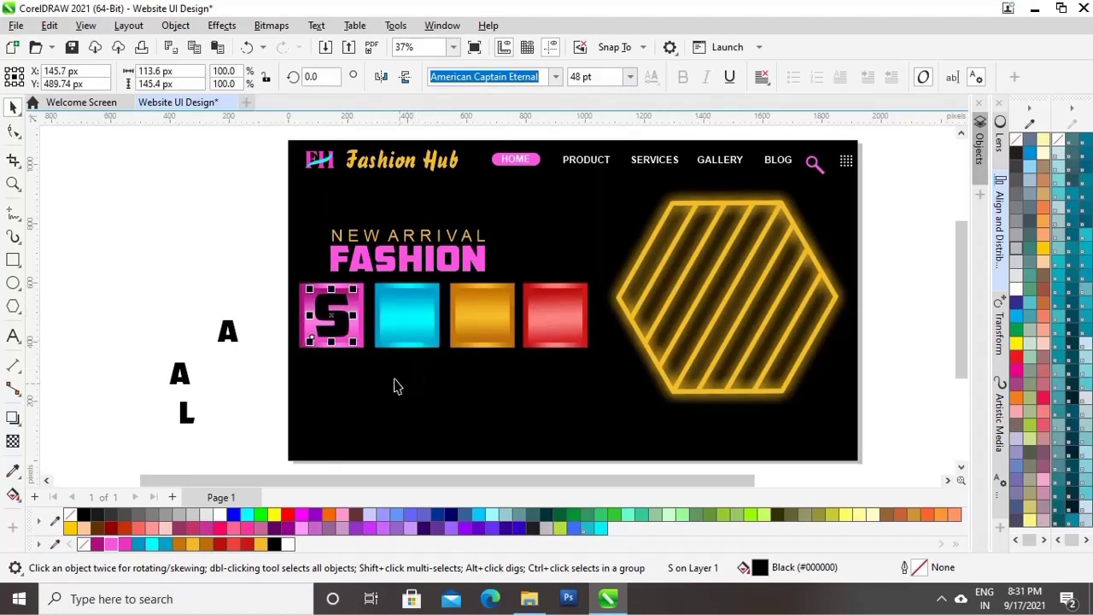
left_click(251, 370)
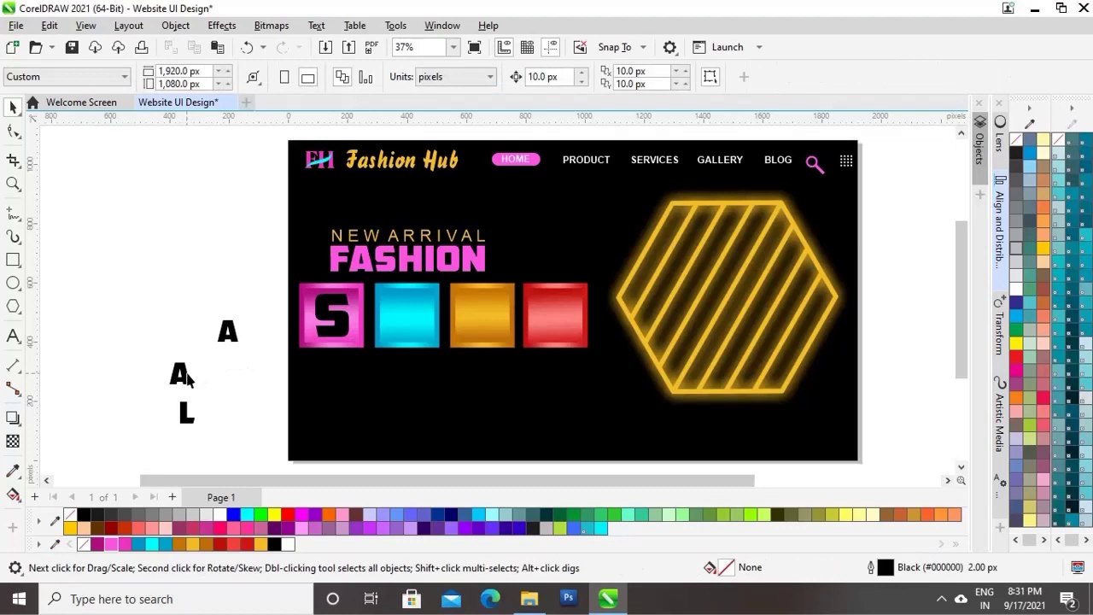
Step: Replace the letter A nearest the page with E in the same text object beside the page
left_click(228, 341)
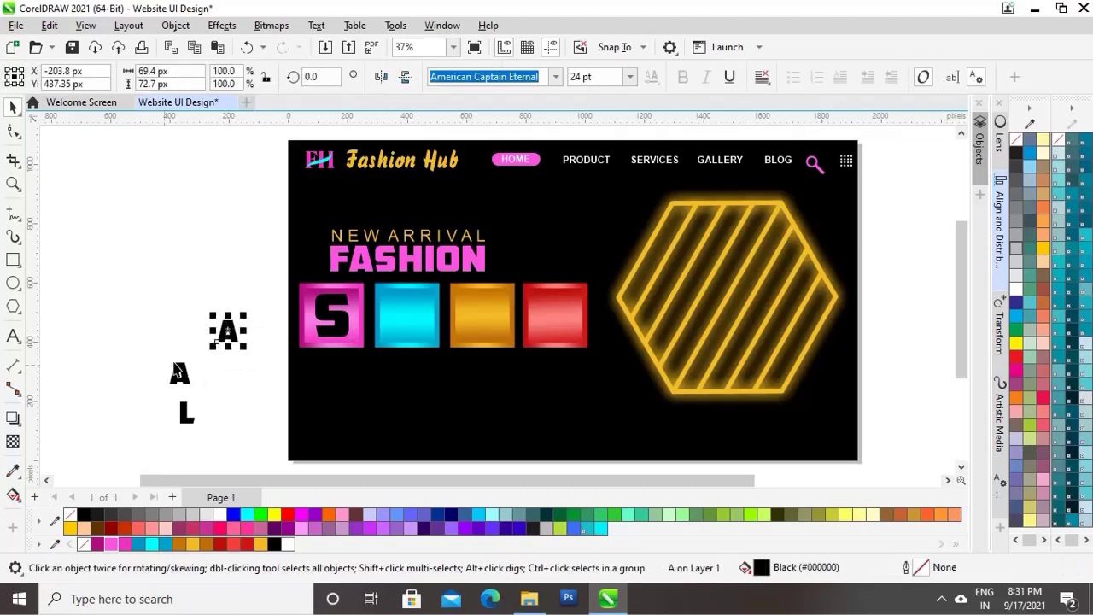
left_click(23, 346)
key("BackSpace")
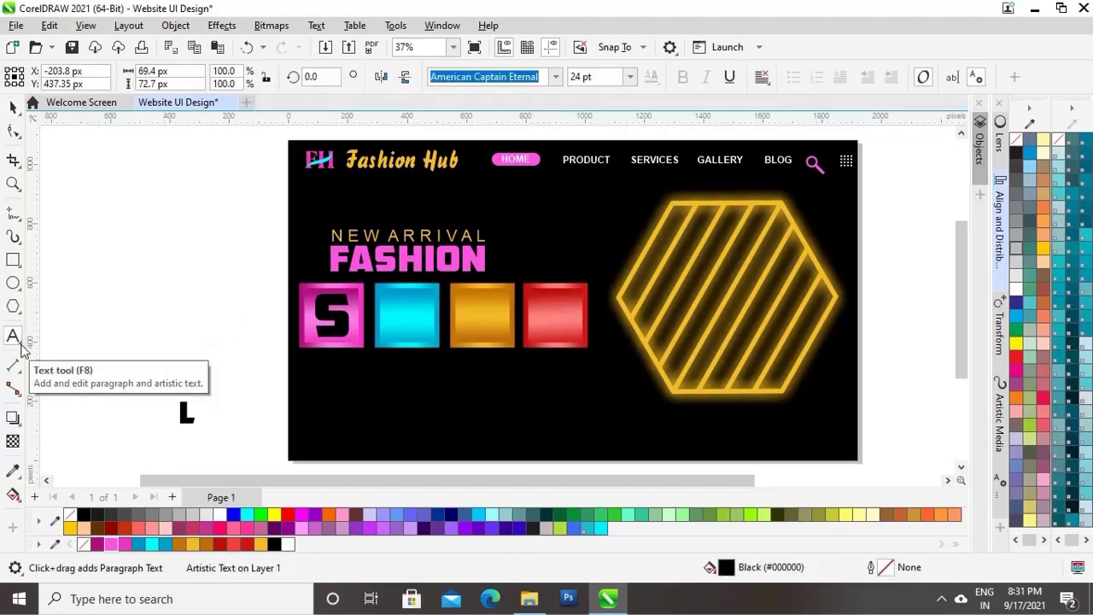
type("E")
left_click(13, 107)
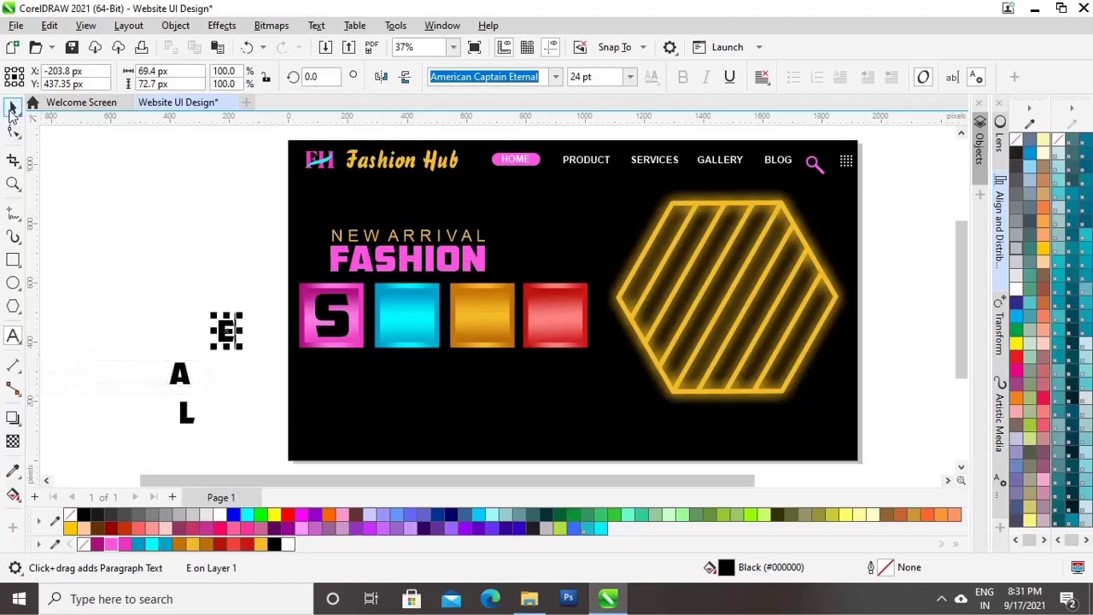
left_click(187, 220)
Step: Set the remaining off-page letter A to 48 pt and place it at the centre of the blue square
left_click(185, 376)
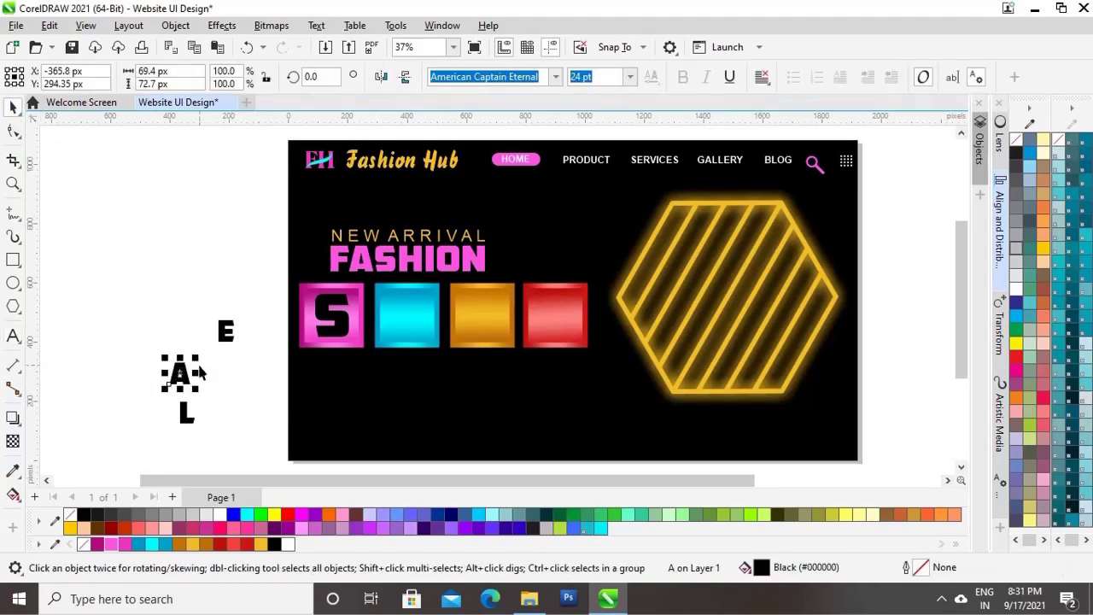
left_click(630, 77)
left_click(597, 286)
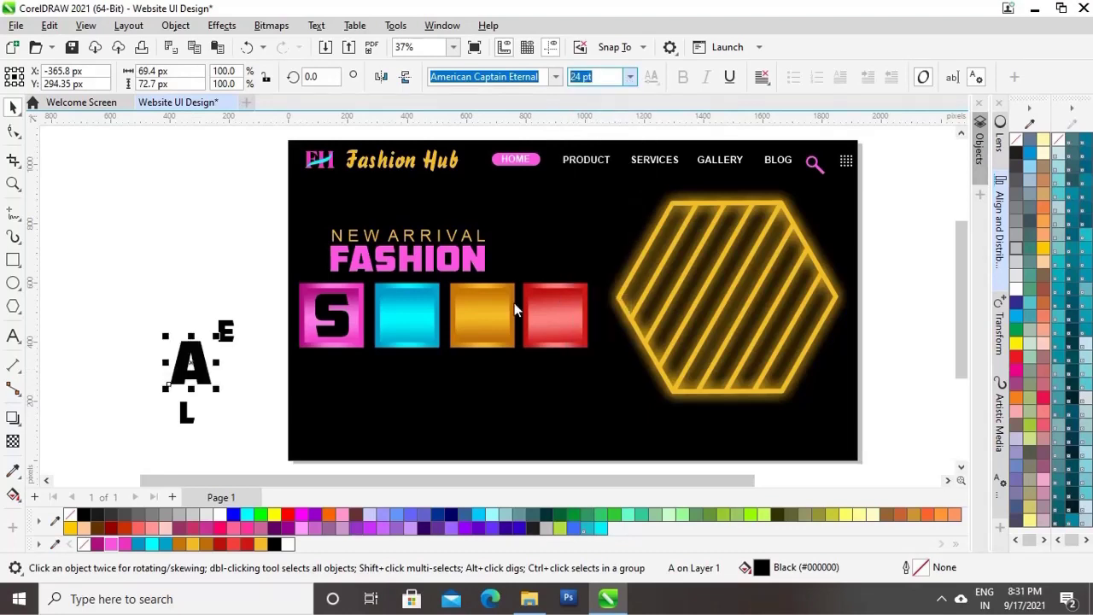
left_click_drag(191, 363, 409, 320)
Step: Set the letter L to 48 pt and place it on the golden square
left_click(187, 415)
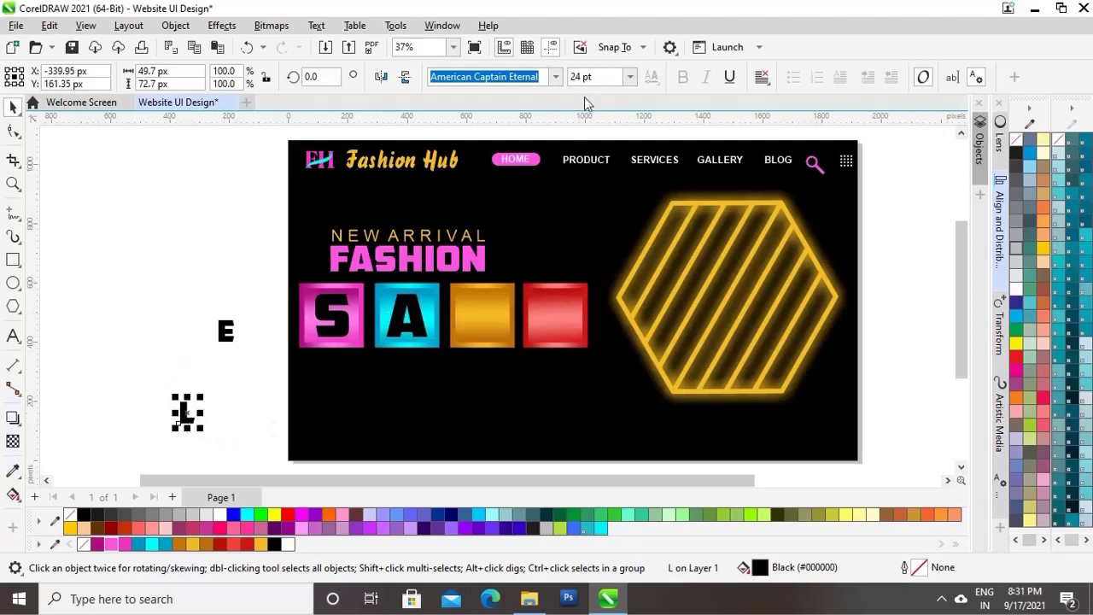
left_click(631, 77)
left_click(583, 287)
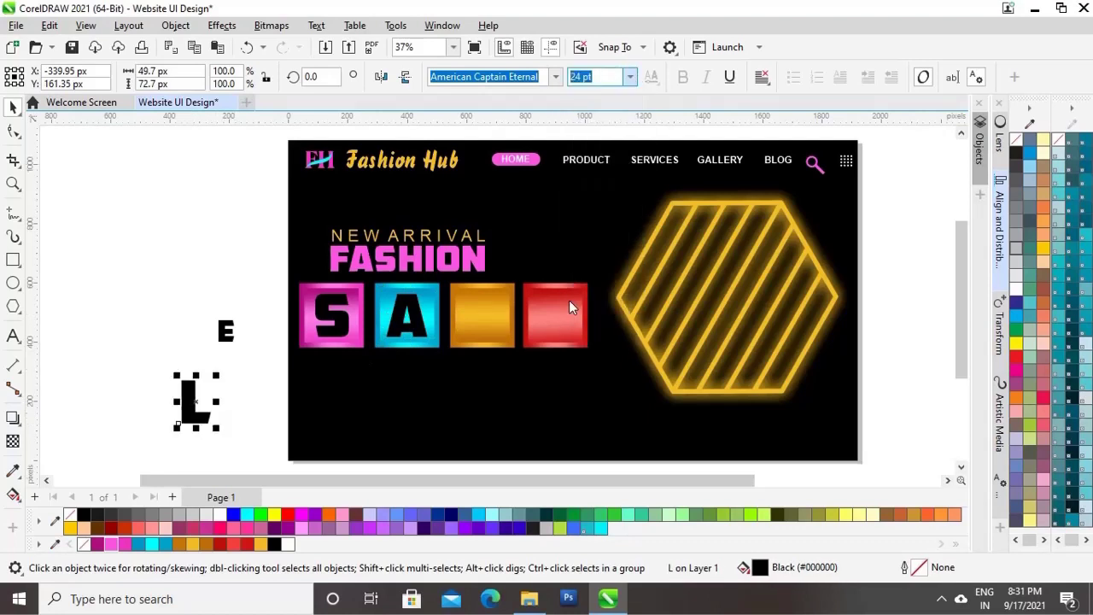
left_click_drag(193, 410, 487, 331)
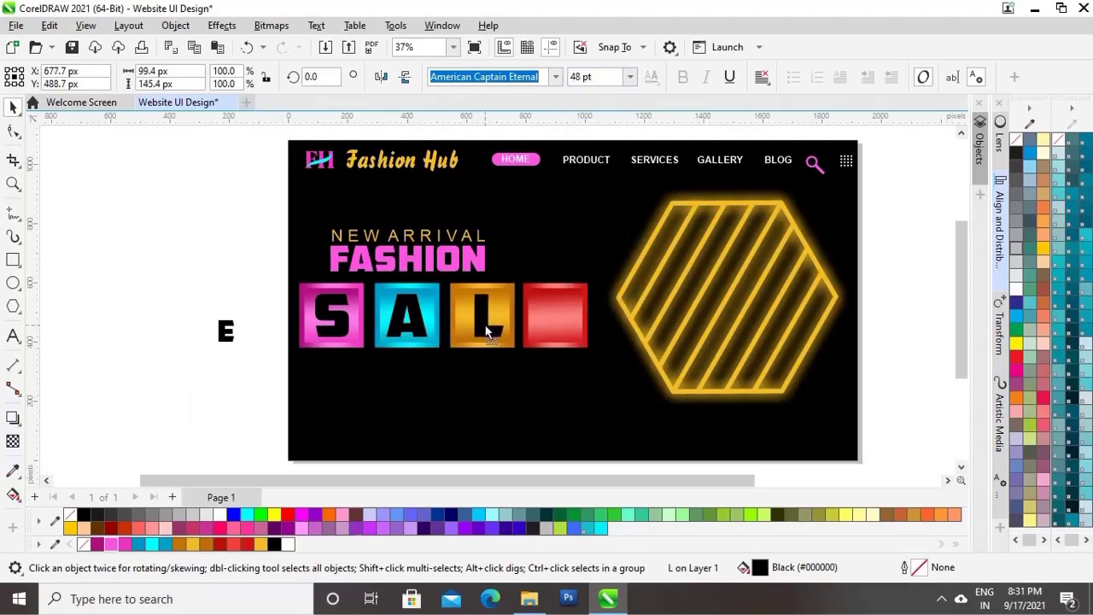
left_click(205, 366)
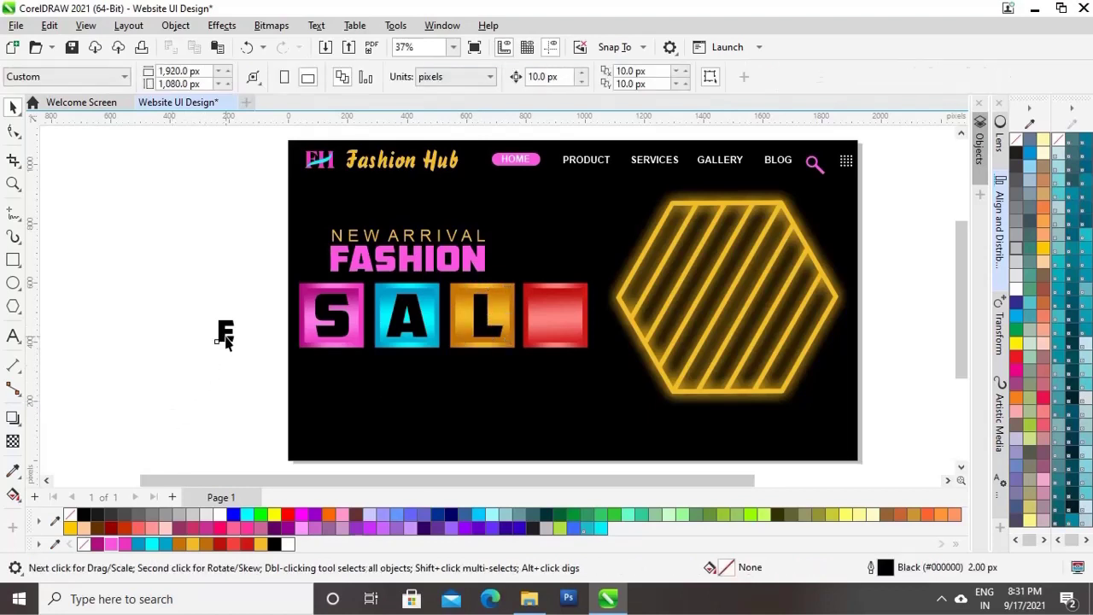
Step: Set the letter E to 48 pt and place it at the centre of the red square
left_click(225, 334)
left_click(631, 78)
left_click(633, 79)
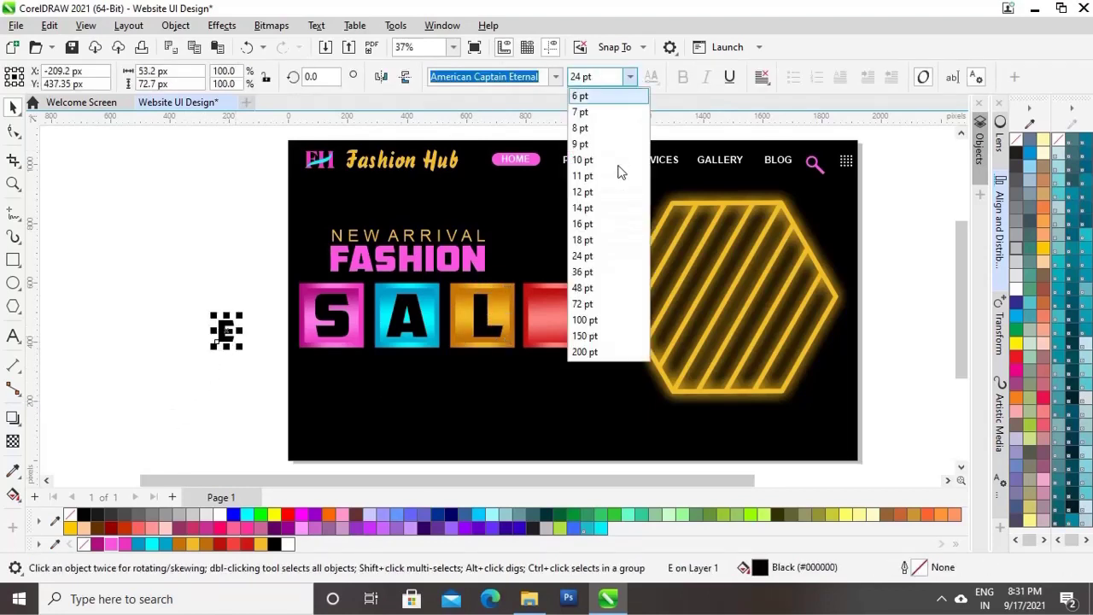
left_click(603, 289)
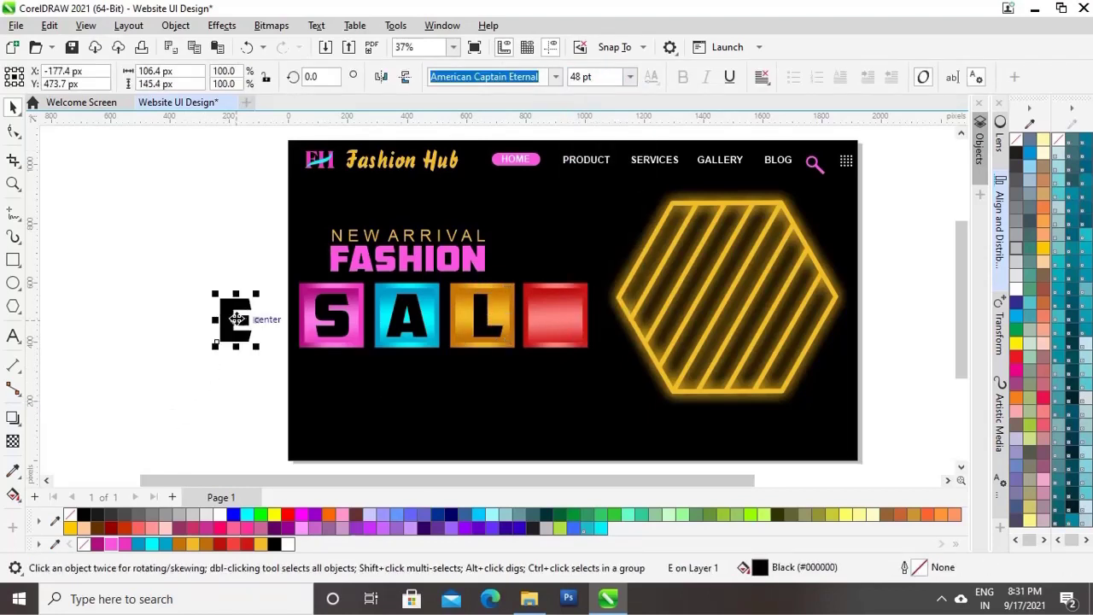
left_click_drag(236, 320, 555, 316)
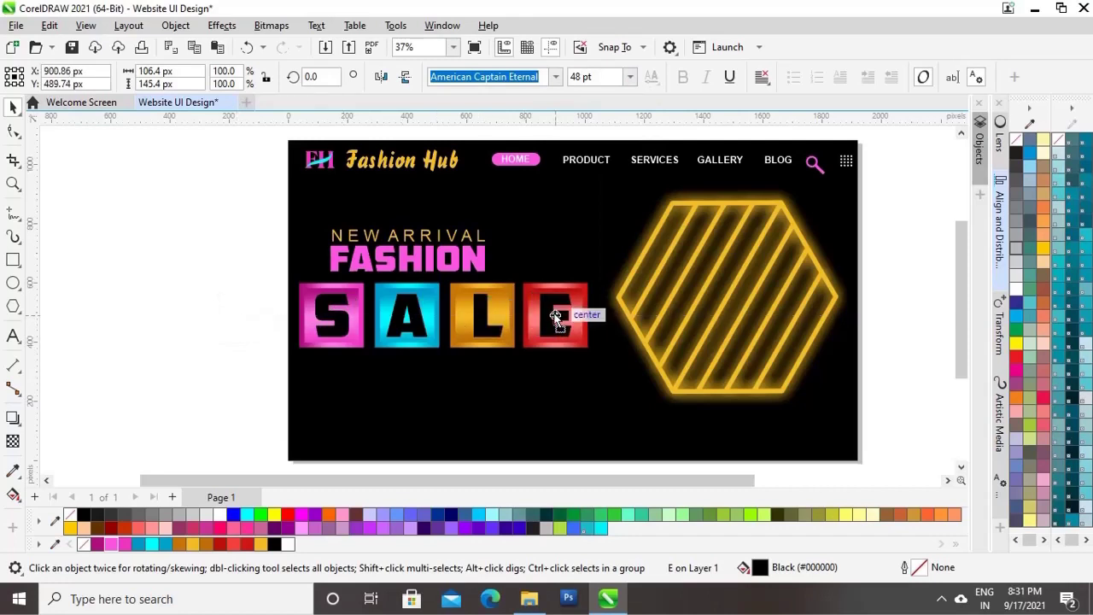
Step: Align the four SALE letters and the row of squares along their common horizontal centre line
left_click_drag(243, 398, 620, 282)
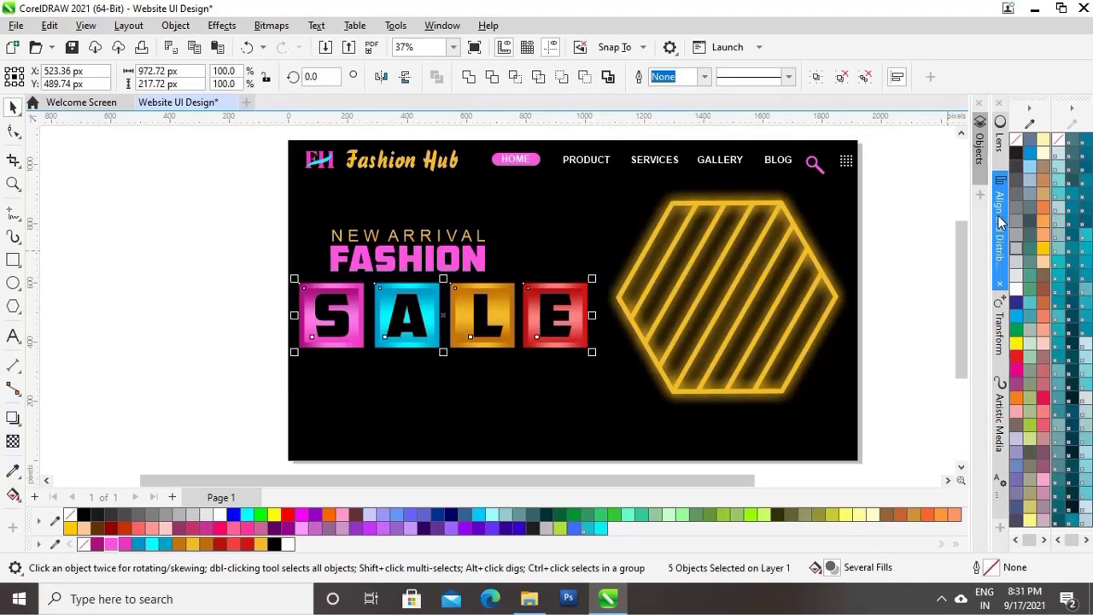
left_click(1001, 222)
left_click(888, 149)
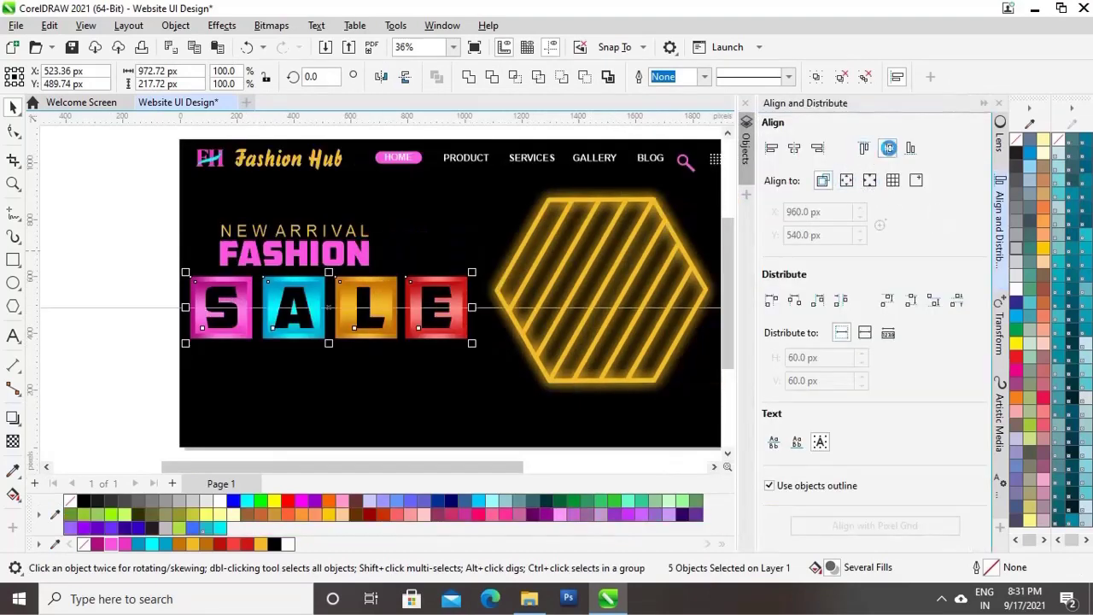
left_click(983, 103)
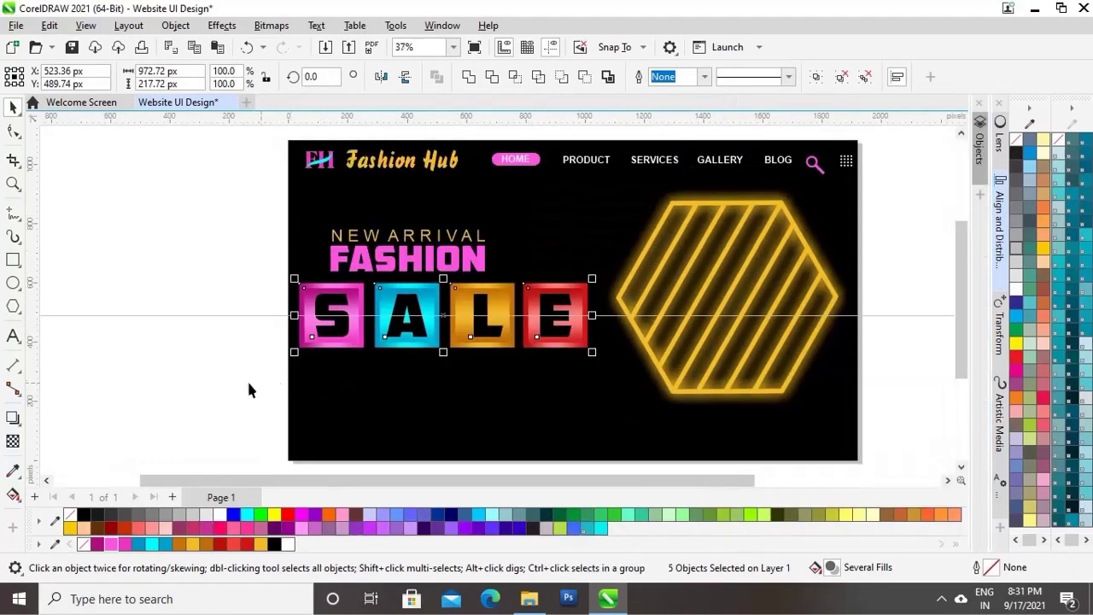
left_click(249, 386)
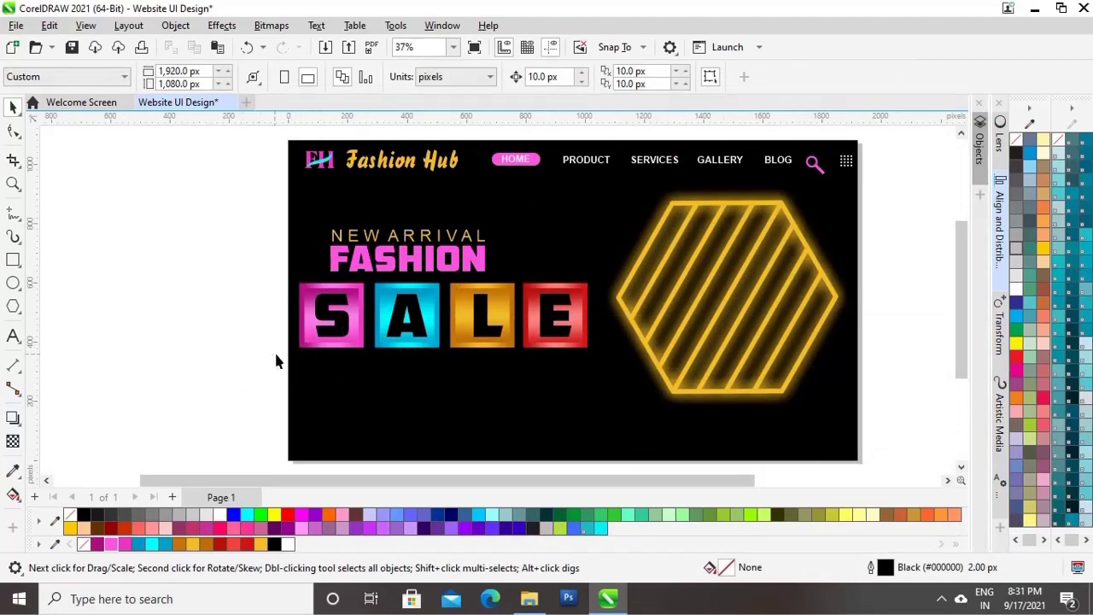
Step: Group the four SALE letters together with the row of squares
left_click_drag(249, 386, 619, 271)
right_click(446, 315)
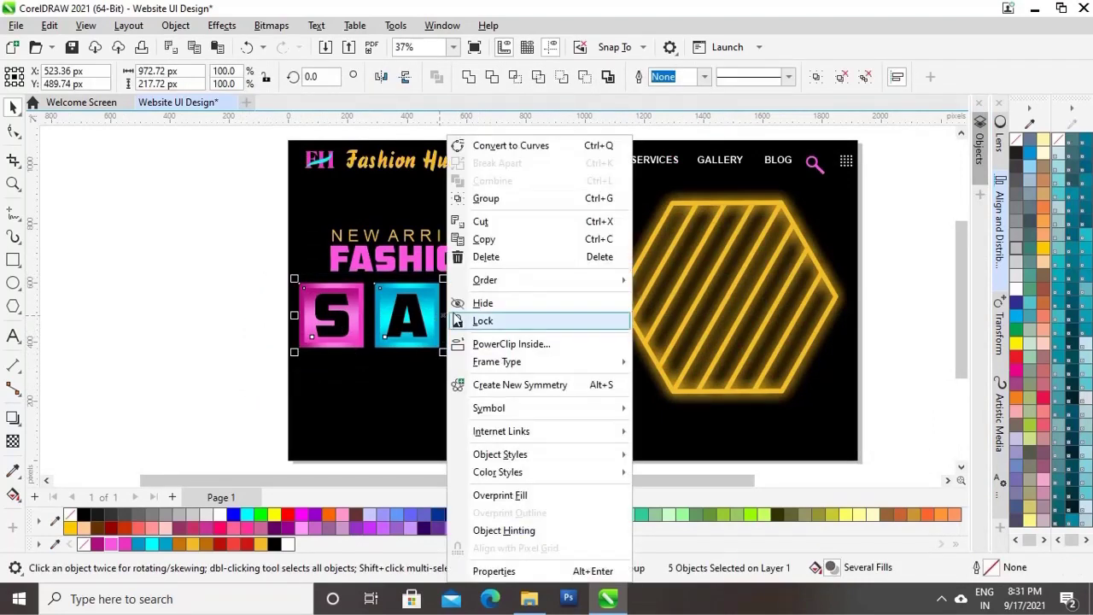
left_click(493, 200)
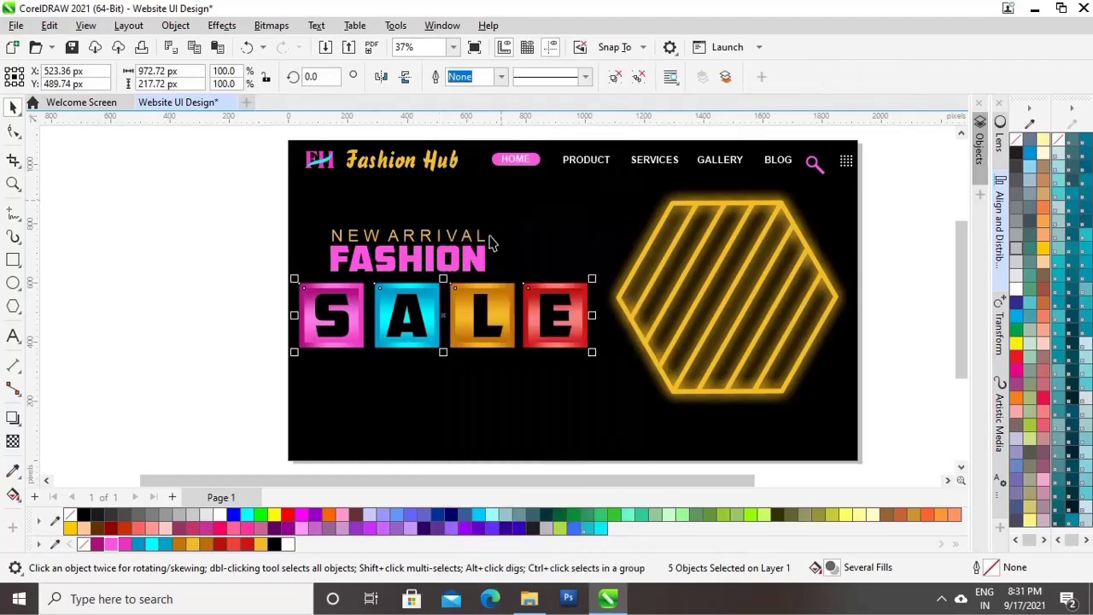
left_click(151, 379)
Step: Duplicate the SALE group directly beneath the original and mirror the copy vertically as a reflection
left_click(465, 319)
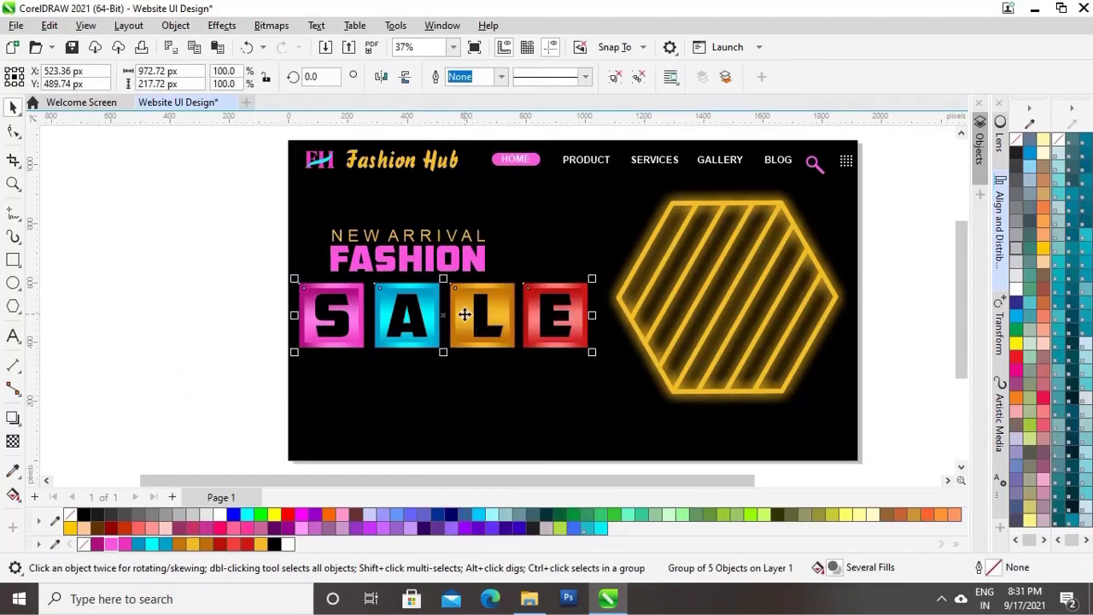
left_click_drag(465, 315, 460, 378)
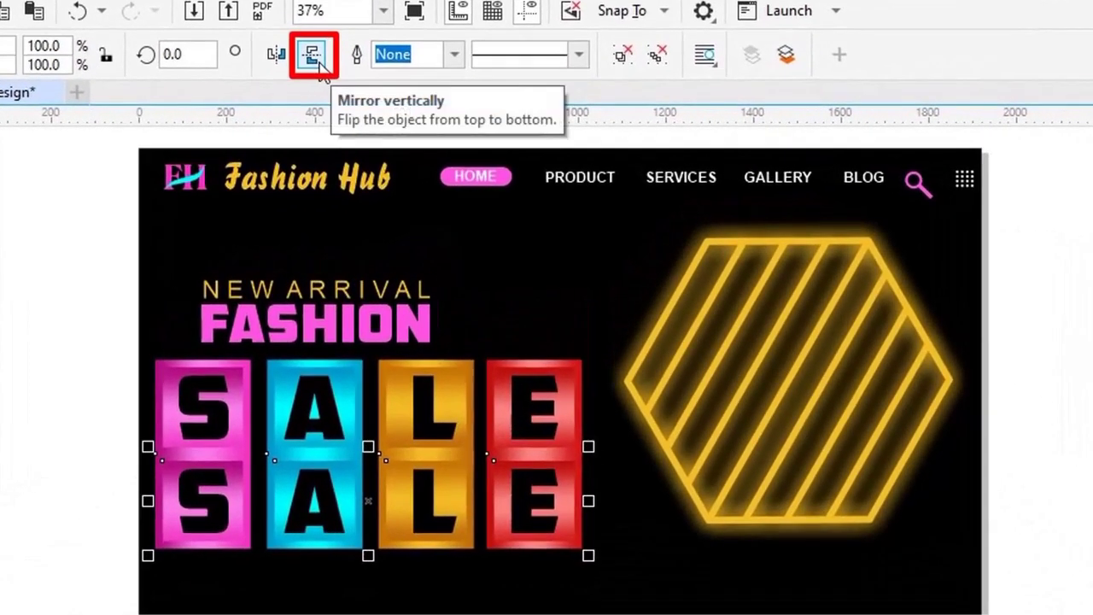
left_click(405, 77)
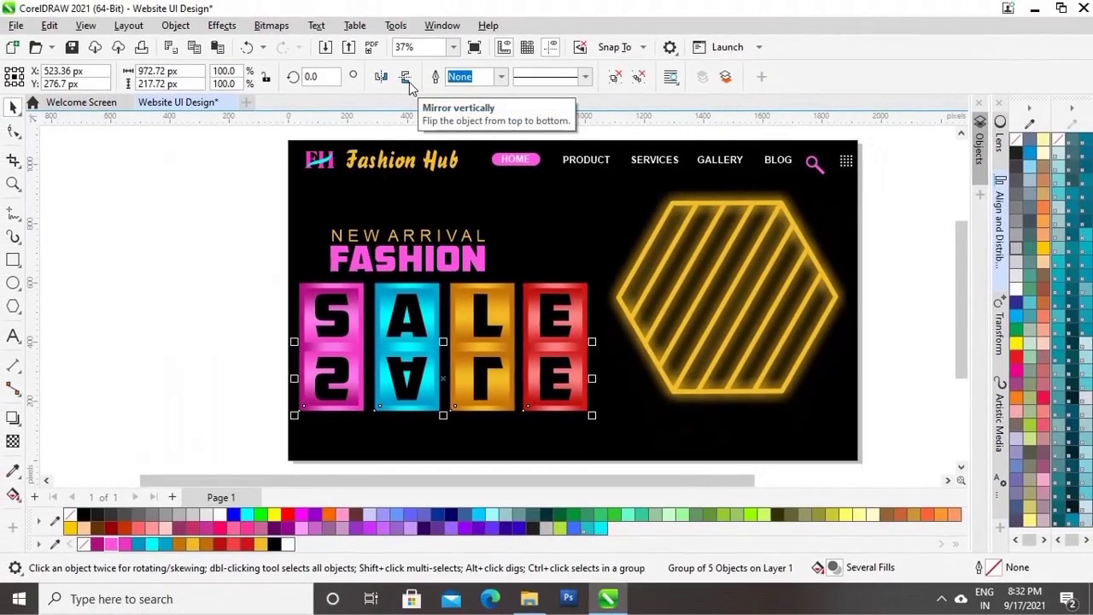
left_click_drag(233, 373, 634, 275)
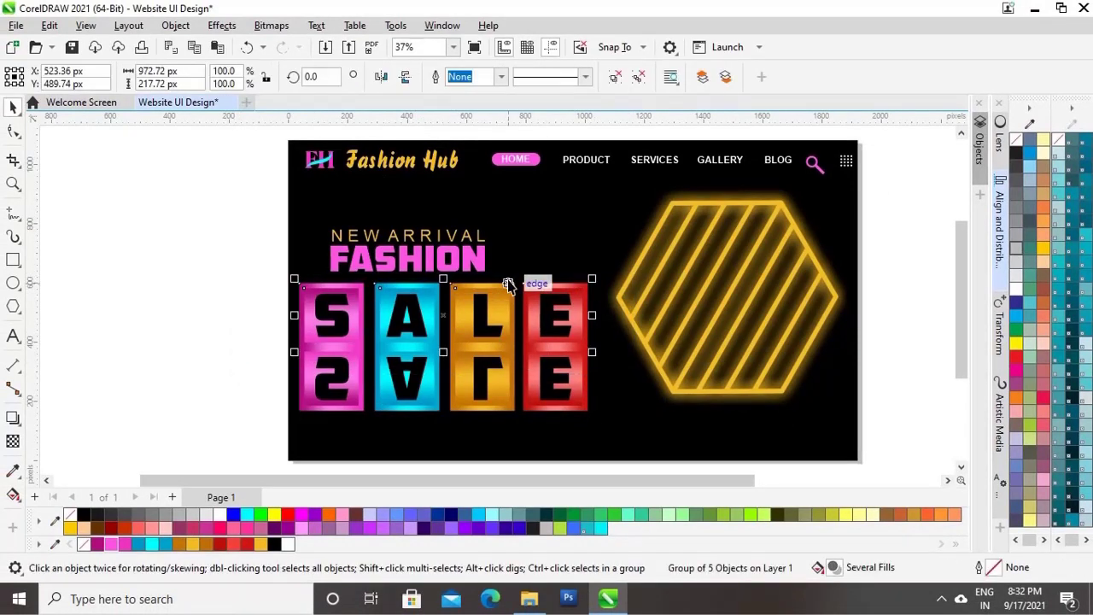
left_click(198, 402)
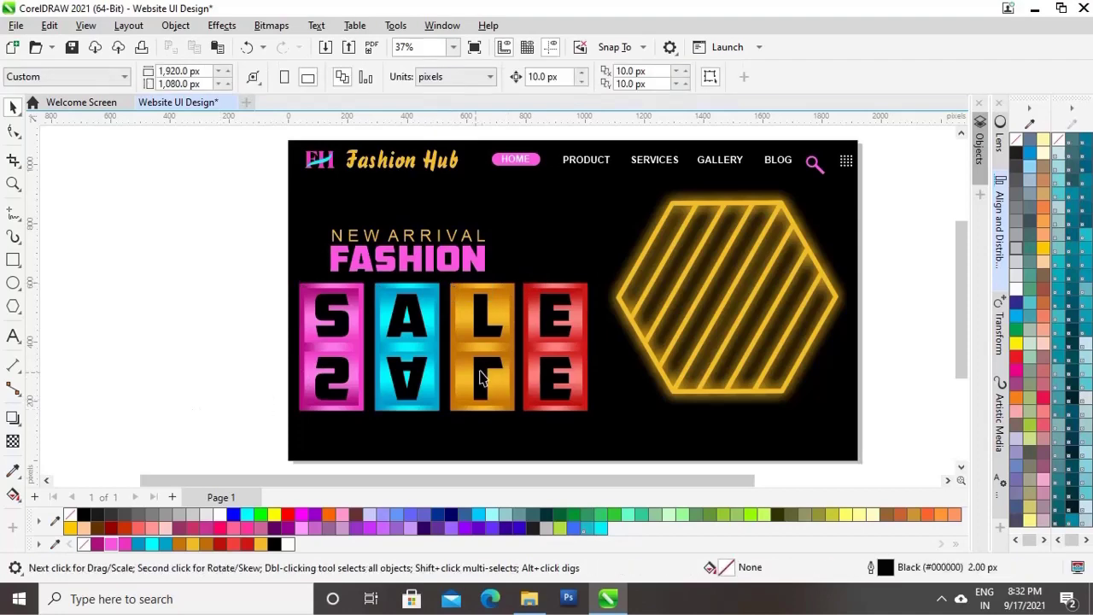
Step: Apply a linear fountain transparency to the mirrored SALE copy, fading downward from its upper edge
left_click(431, 397)
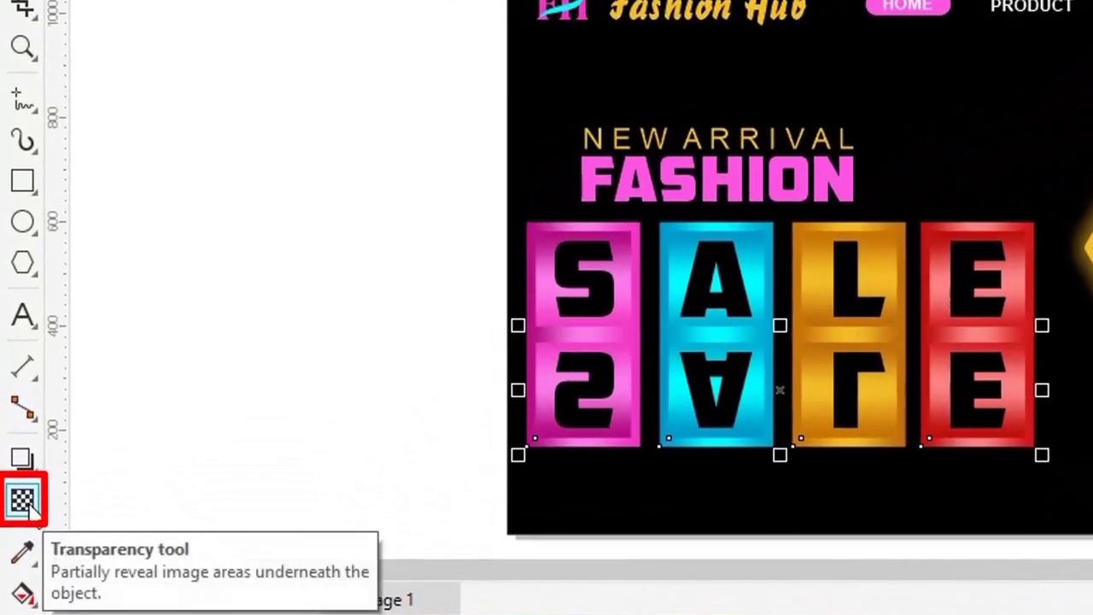
left_click(23, 502)
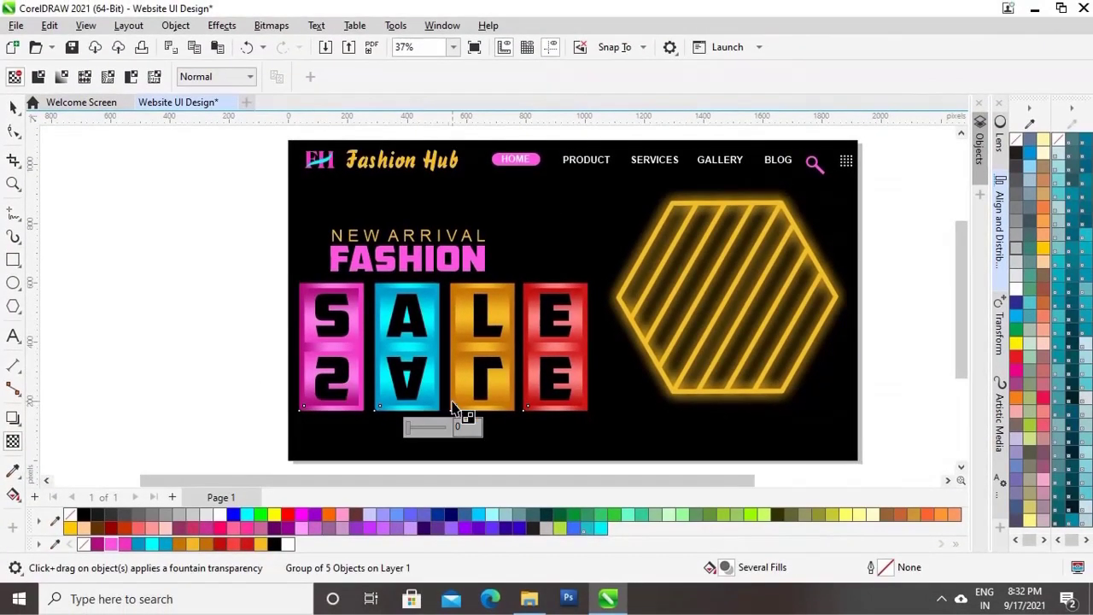
left_click_drag(467, 347, 450, 456)
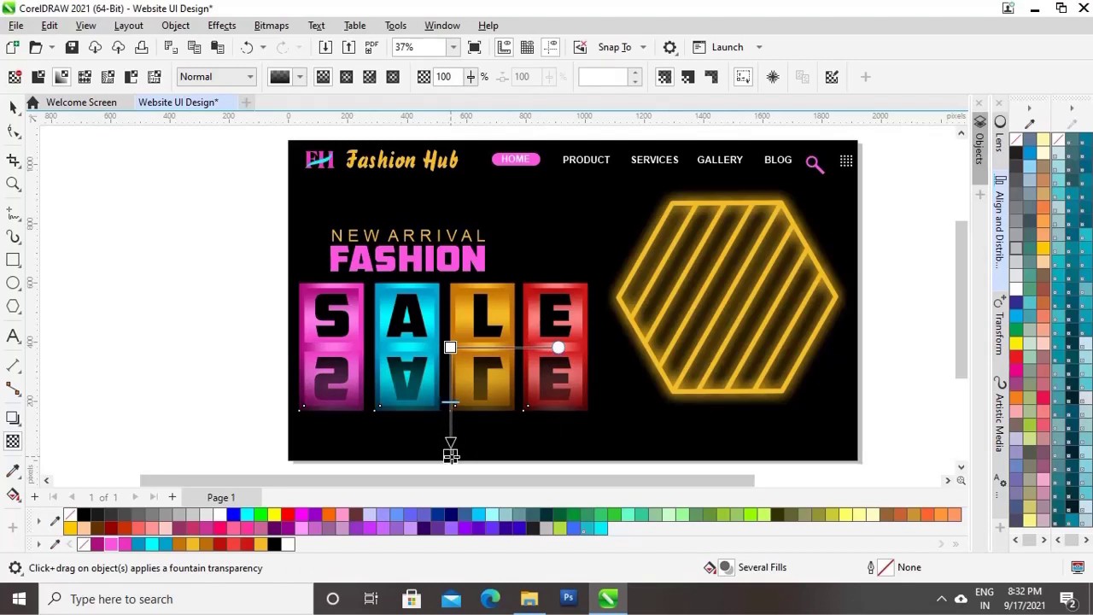
Step: Stretch the fountain transparency far above and slightly below the mirrored SALE copy so the reflection becomes only a faint downward fade
left_click_drag(450, 346, 450, 202)
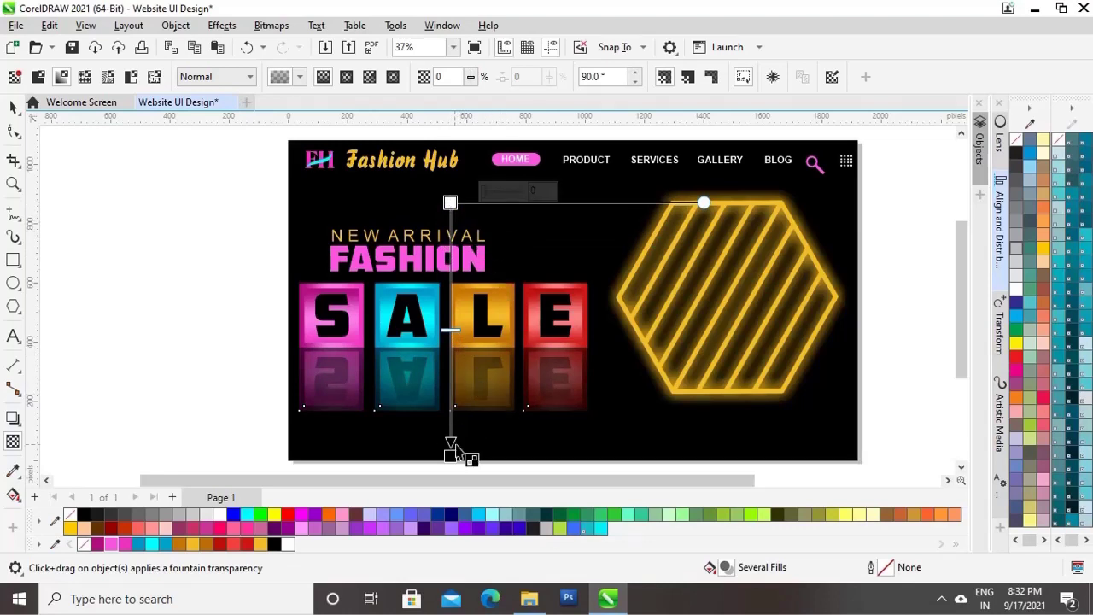
scroll(452, 442, "down", 2)
scroll(955, 344, "down", 2)
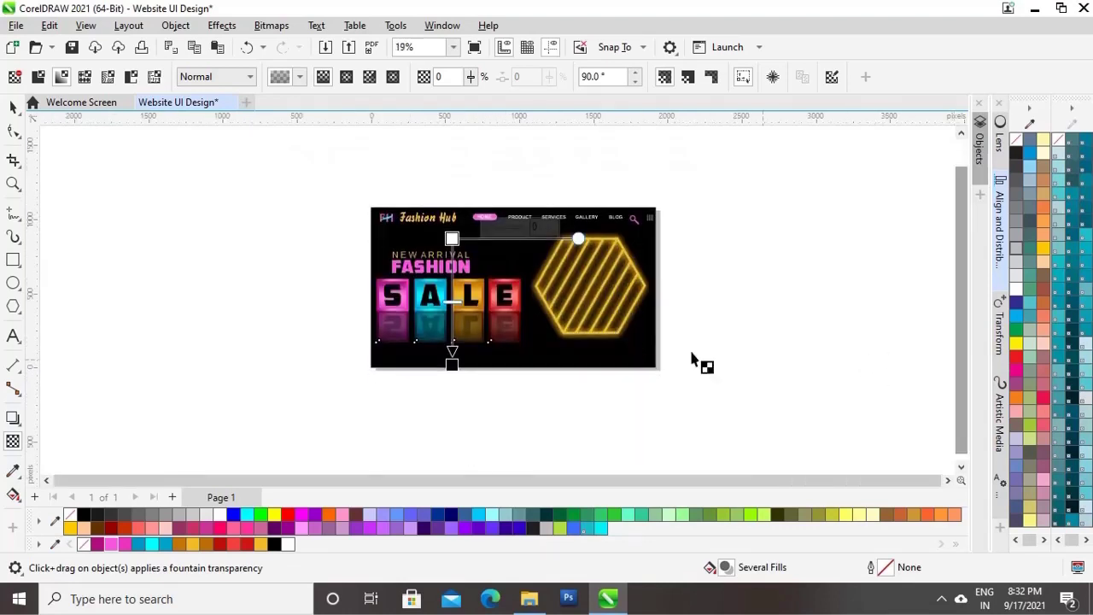
left_click_drag(452, 236, 450, 167)
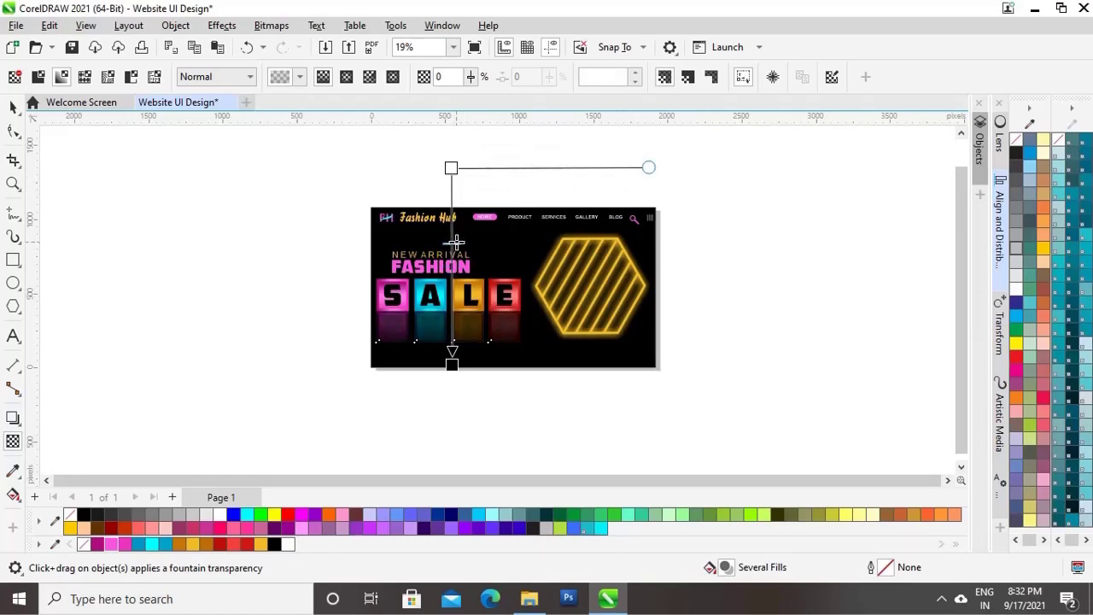
left_click_drag(451, 365, 453, 381)
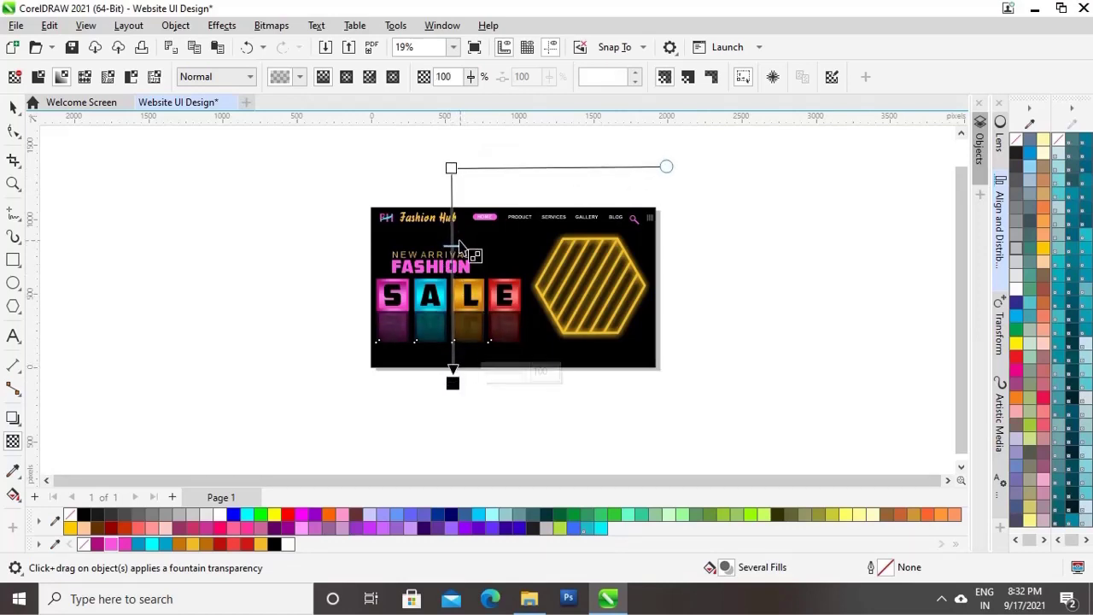
left_click_drag(451, 168, 454, 137)
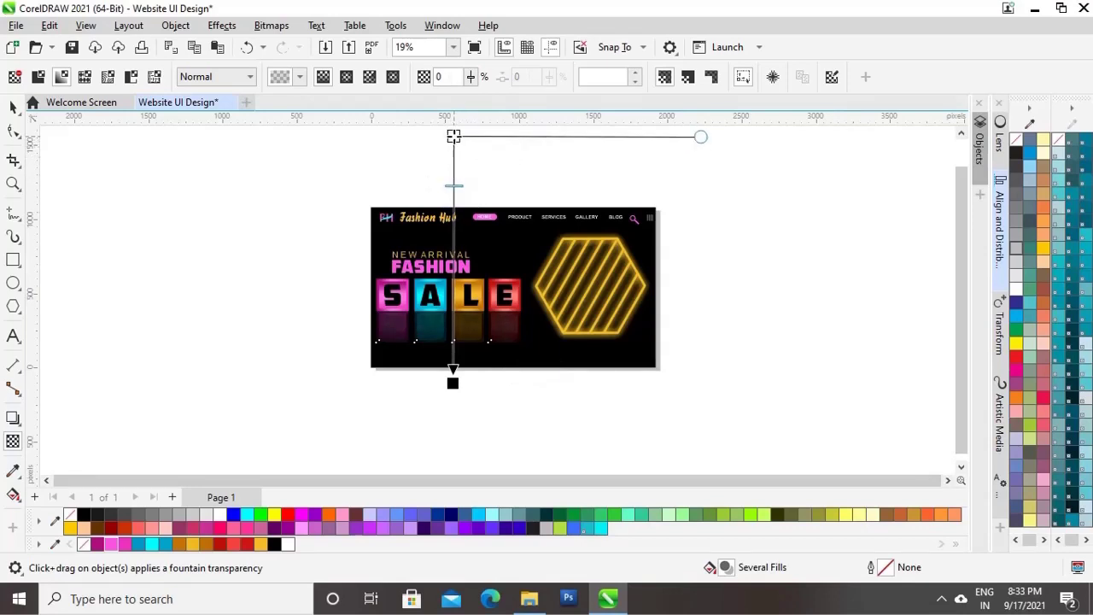
left_click_drag(453, 383, 453, 367)
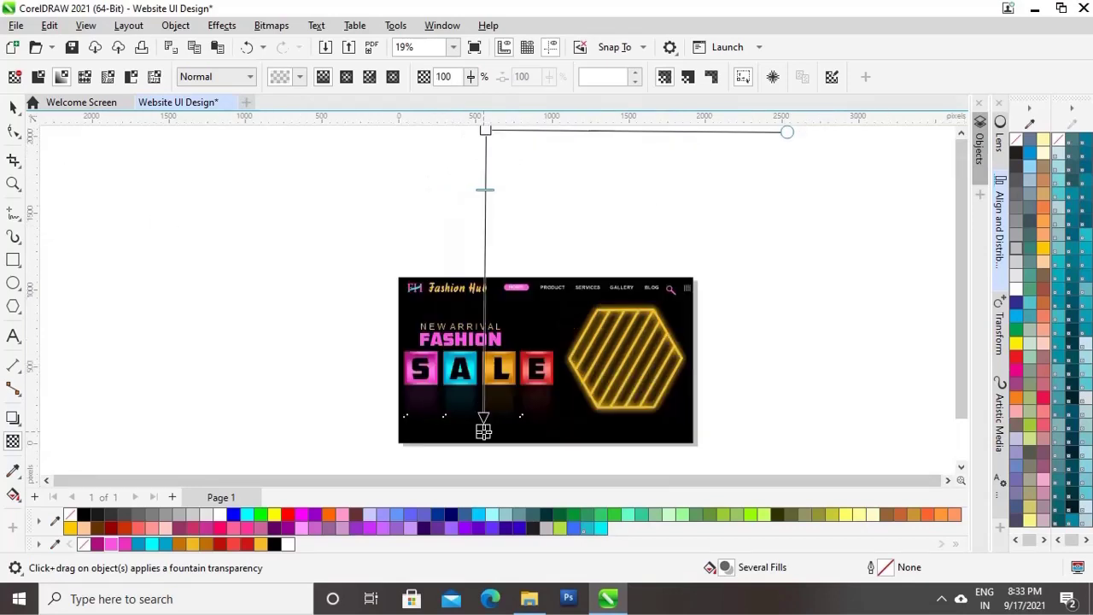
left_click_drag(485, 433, 485, 429)
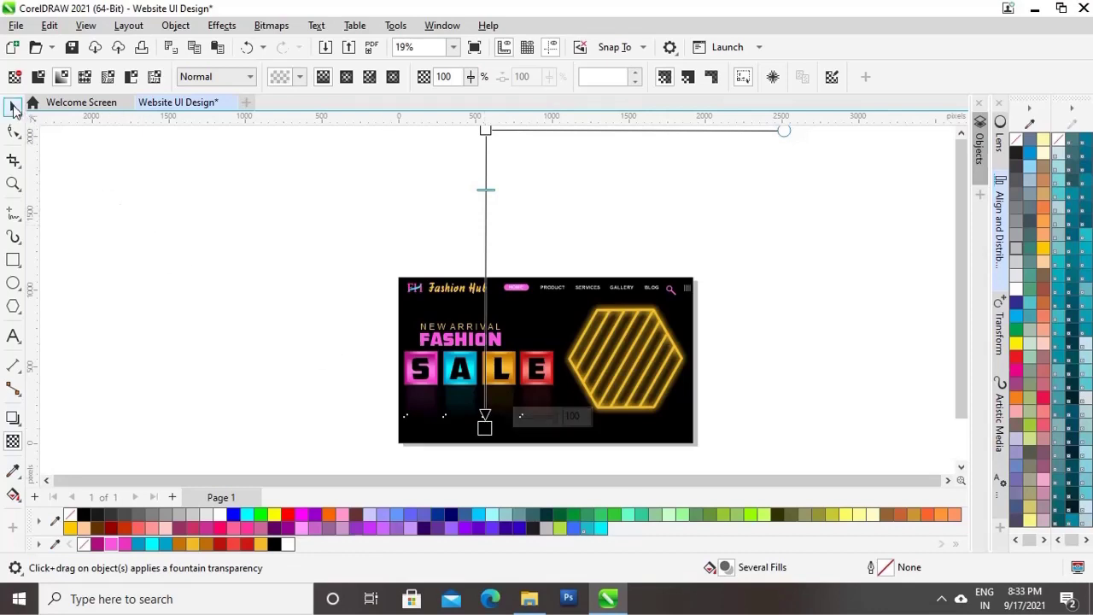
left_click(13, 107)
left_click(777, 316)
scroll(699, 330, "up", 2)
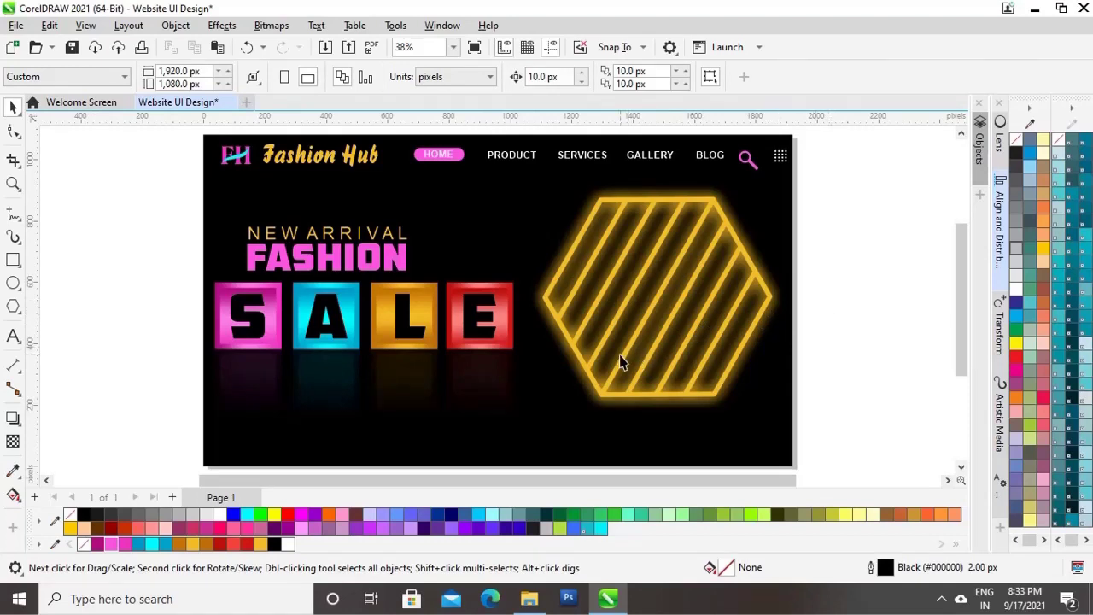
Step: Draw a rectangle about 386 by 89 px beneath the A and L squares and give it a white outline
left_click(13, 261)
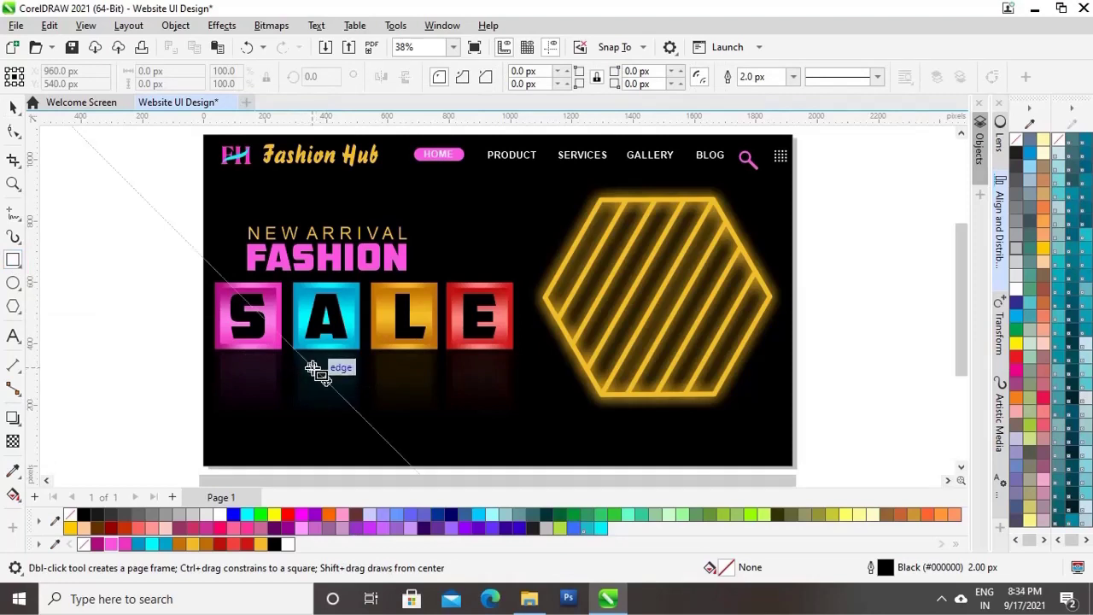
mouse_move(308, 369)
left_mouse_down()
mouse_move(425, 386)
mouse_move(425, 395)
left_mouse_up()
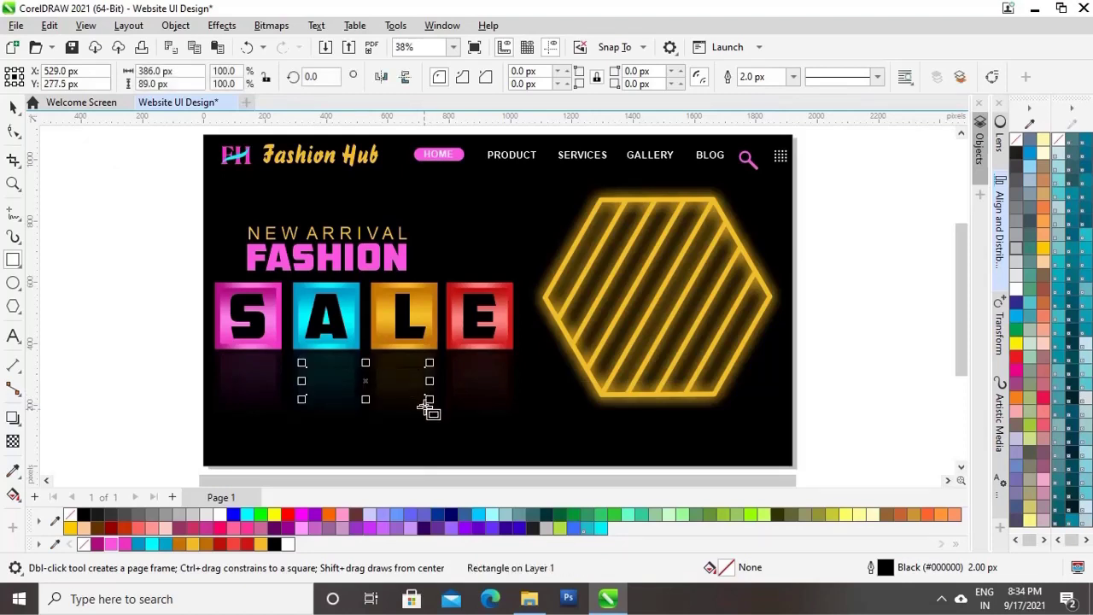
right_click(221, 515)
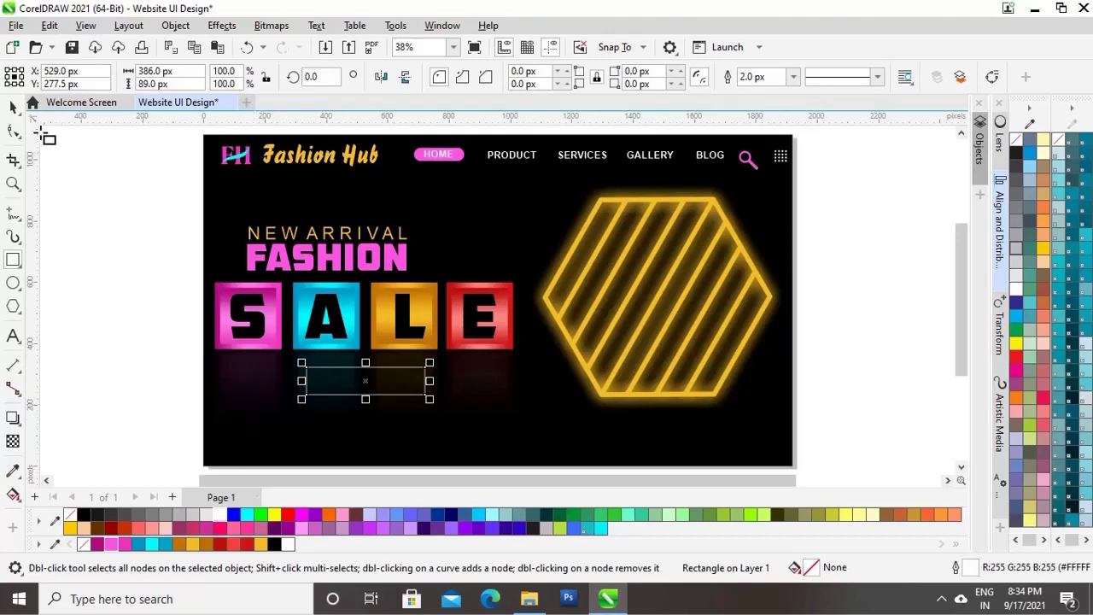
Step: Round all four corners of the white-outlined rectangle to a radius of about 23 px
left_click(14, 107)
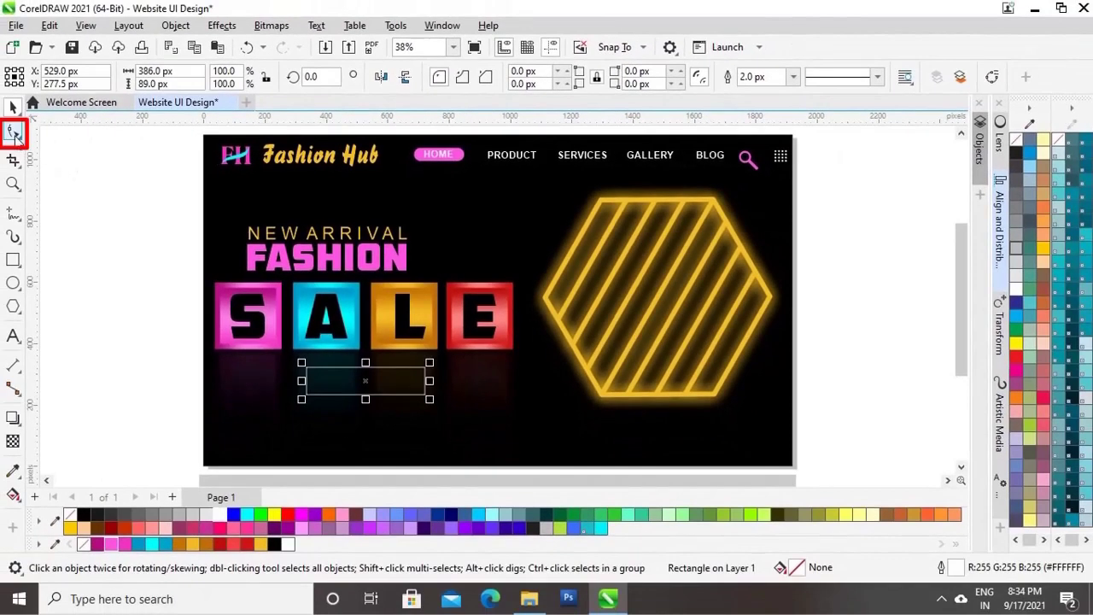
left_click(15, 133)
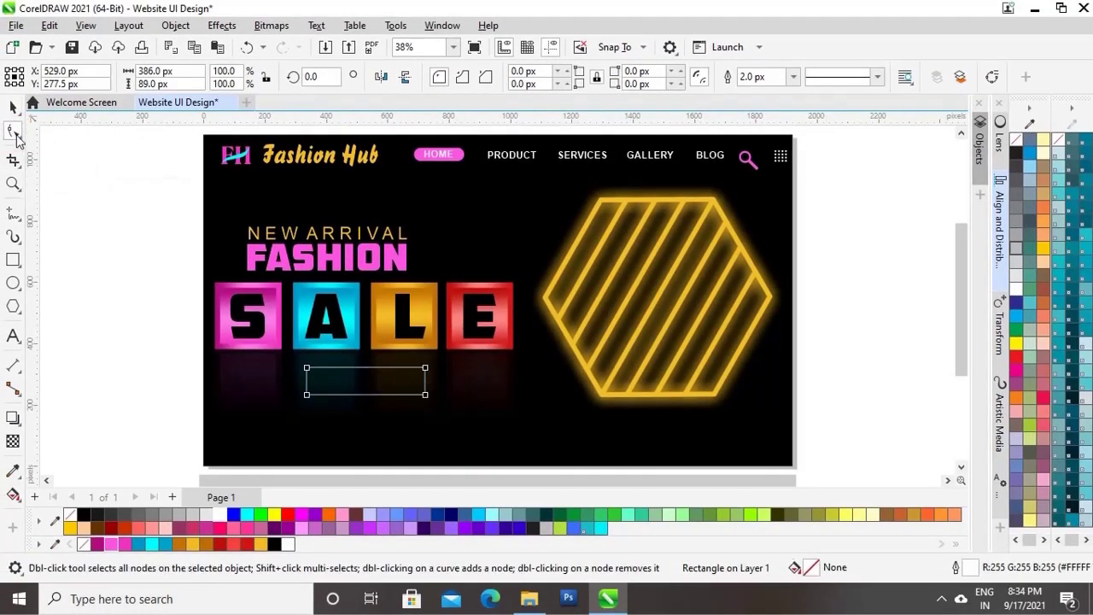
left_click_drag(309, 369, 315, 368)
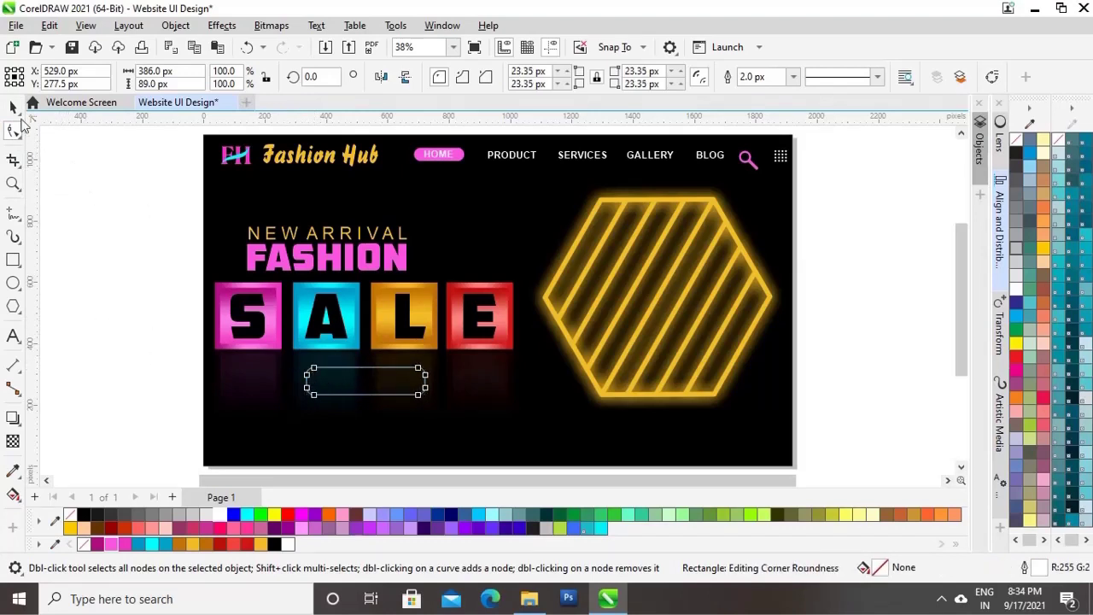
left_click(13, 107)
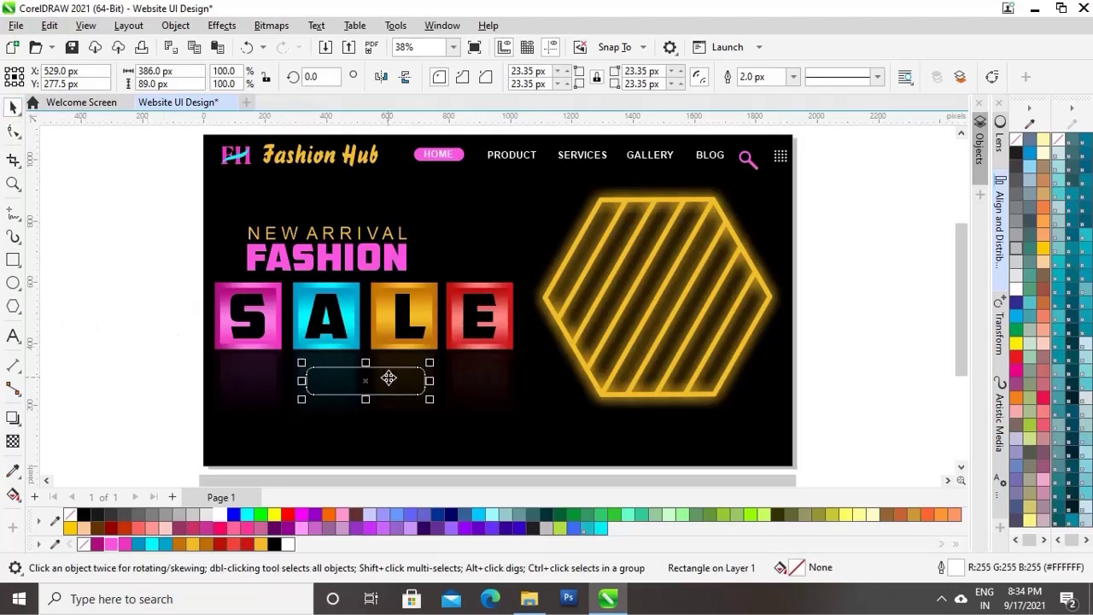
Step: Ungroup the upper SALE group completely into its separate letters and squares
left_click(356, 338)
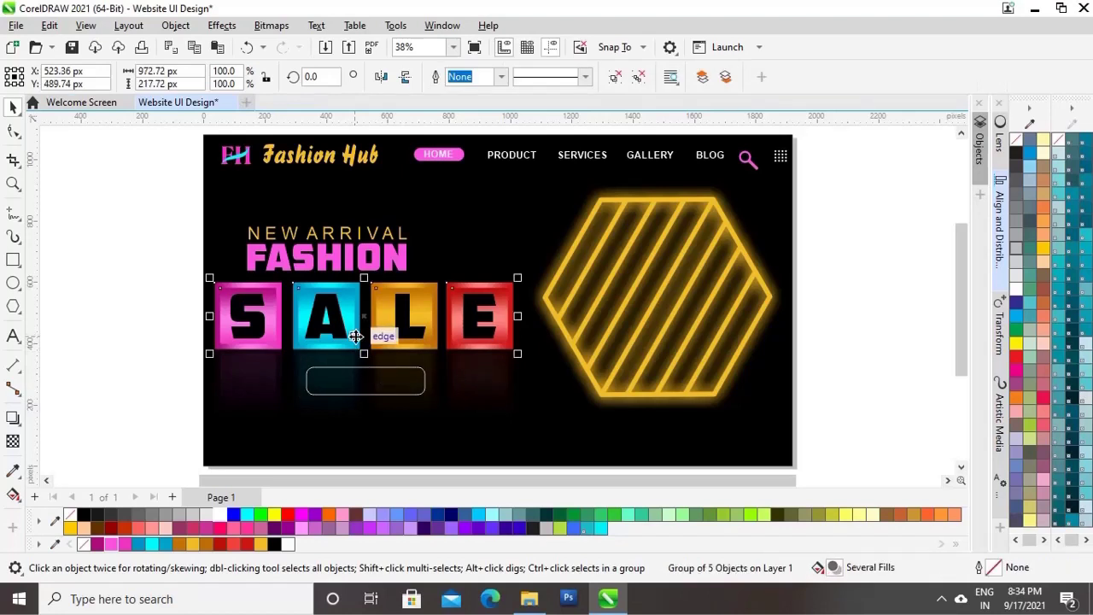
right_click(380, 323)
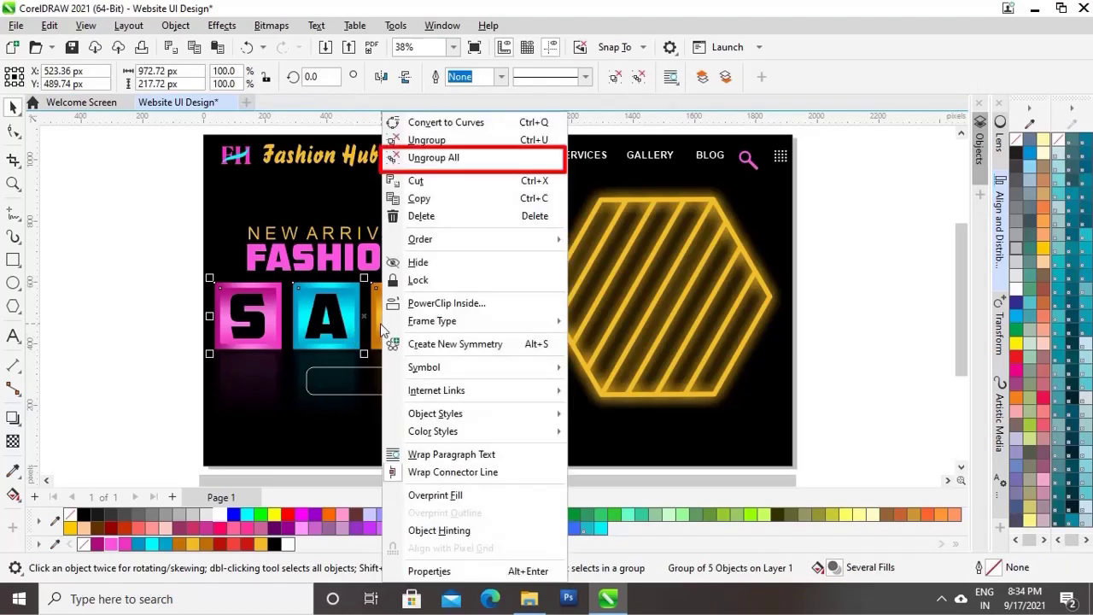
left_click(461, 154)
left_click(129, 378)
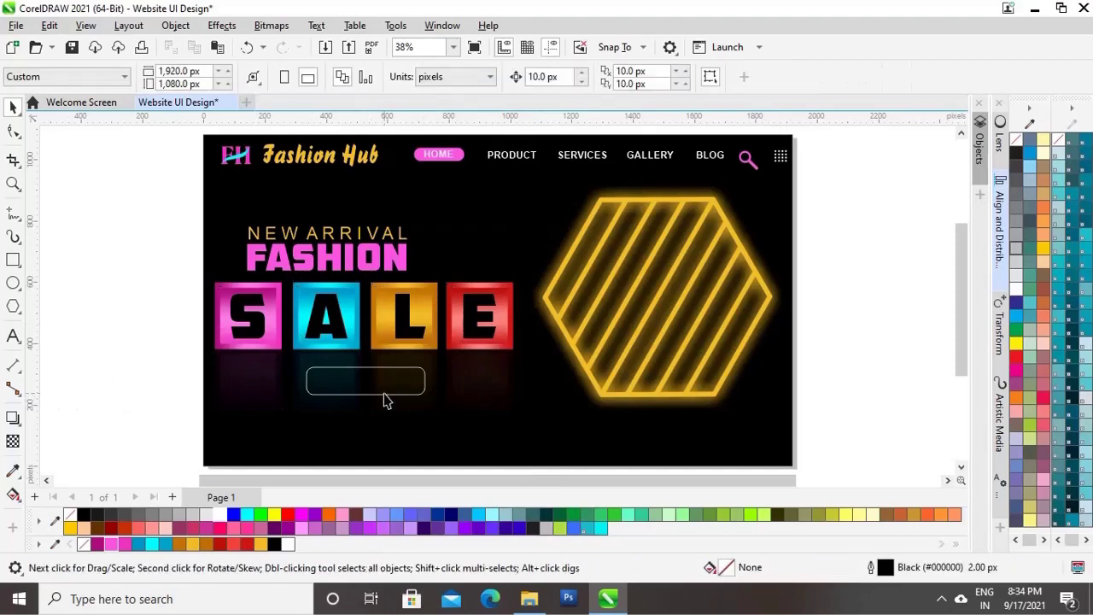
Step: Copy only the fill of the cyan A square onto the rounded rectangle and remove the rectangle's outline
left_click(384, 396)
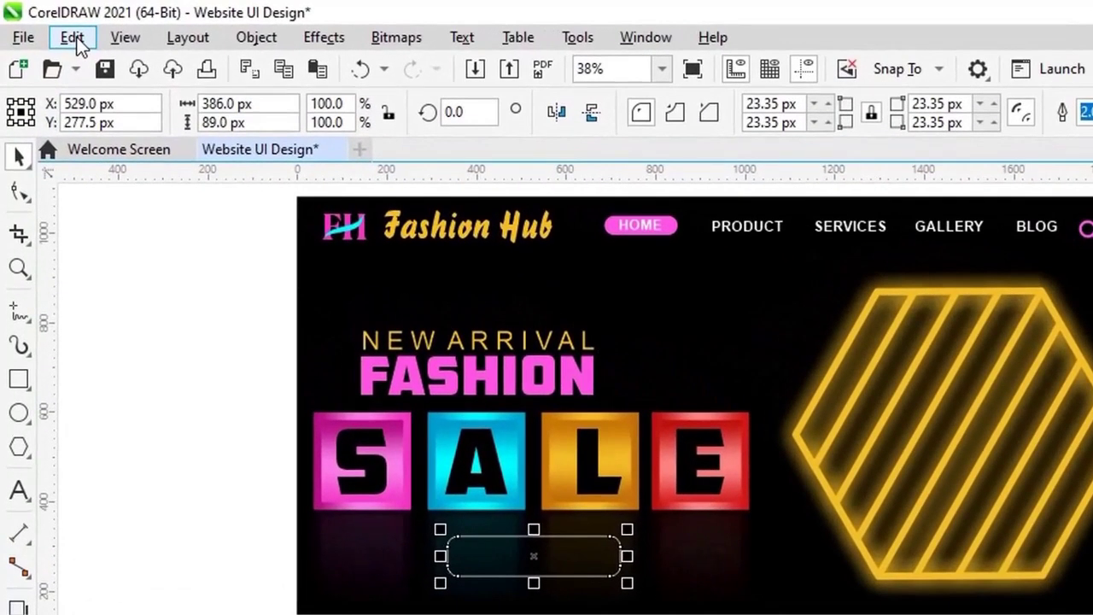
left_click(74, 38)
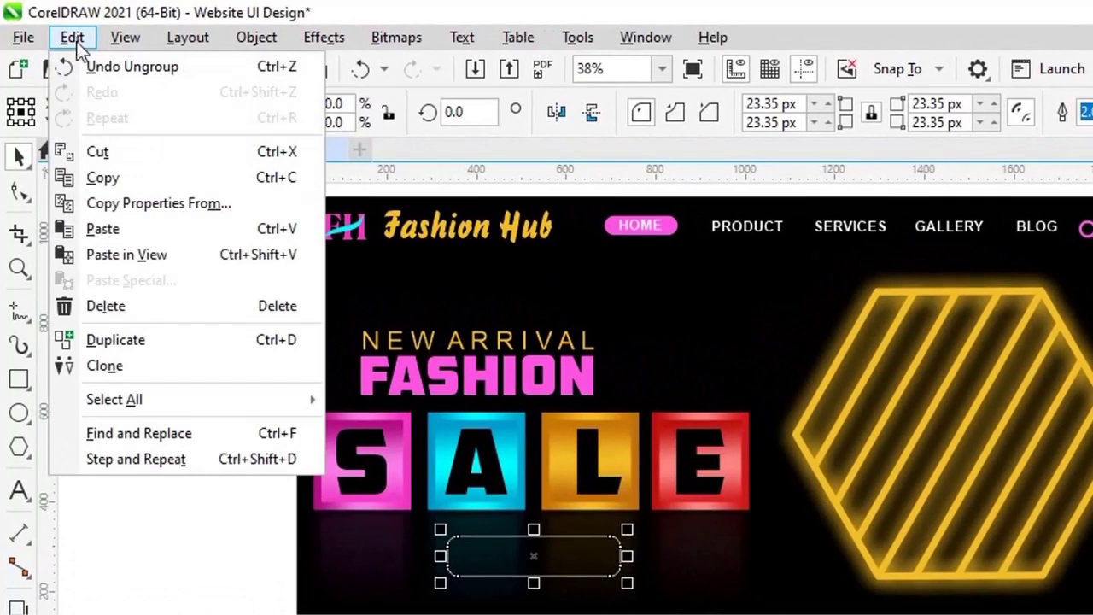
left_click(141, 210)
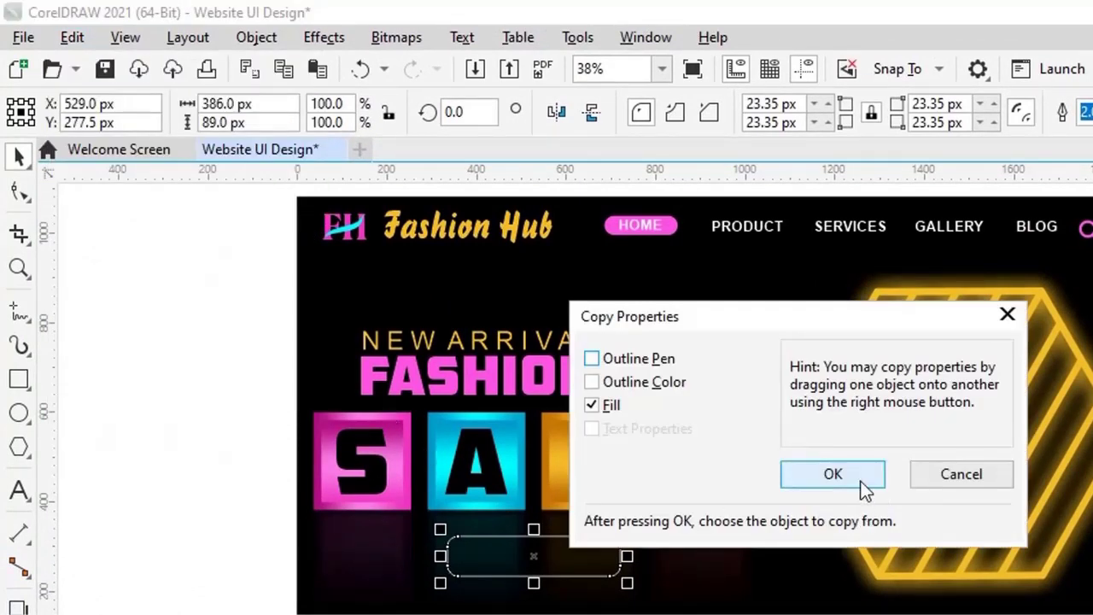
left_click(826, 476)
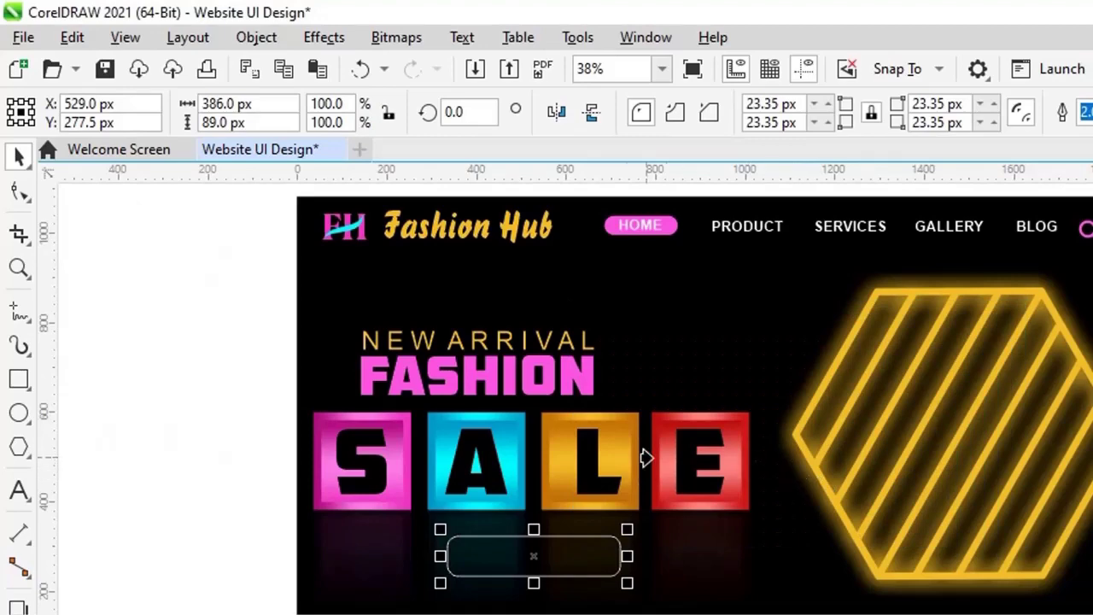
left_click(437, 458)
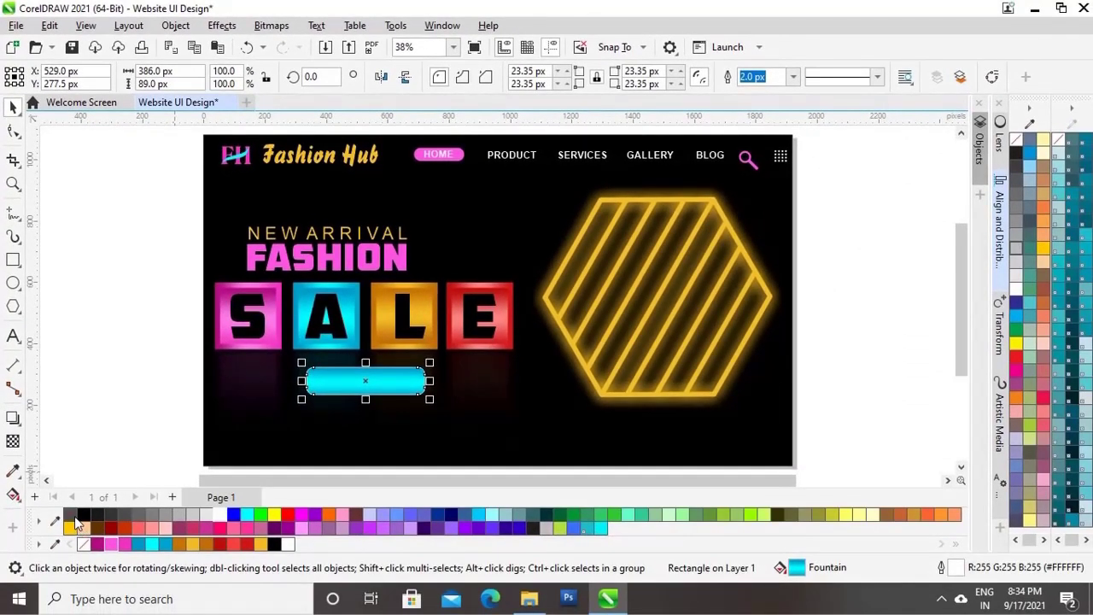
left_click(133, 355)
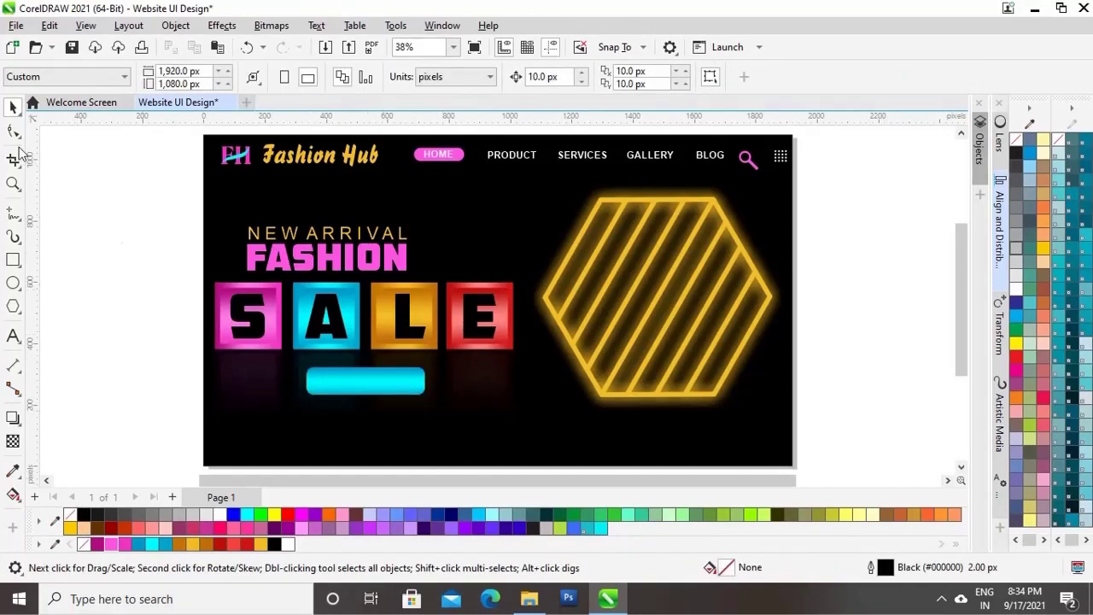
Step: Place a copy of the cyan rounded rectangle below and to the right, and apply a 21.7-pixel Gaussian Blur to the original
left_click(391, 379)
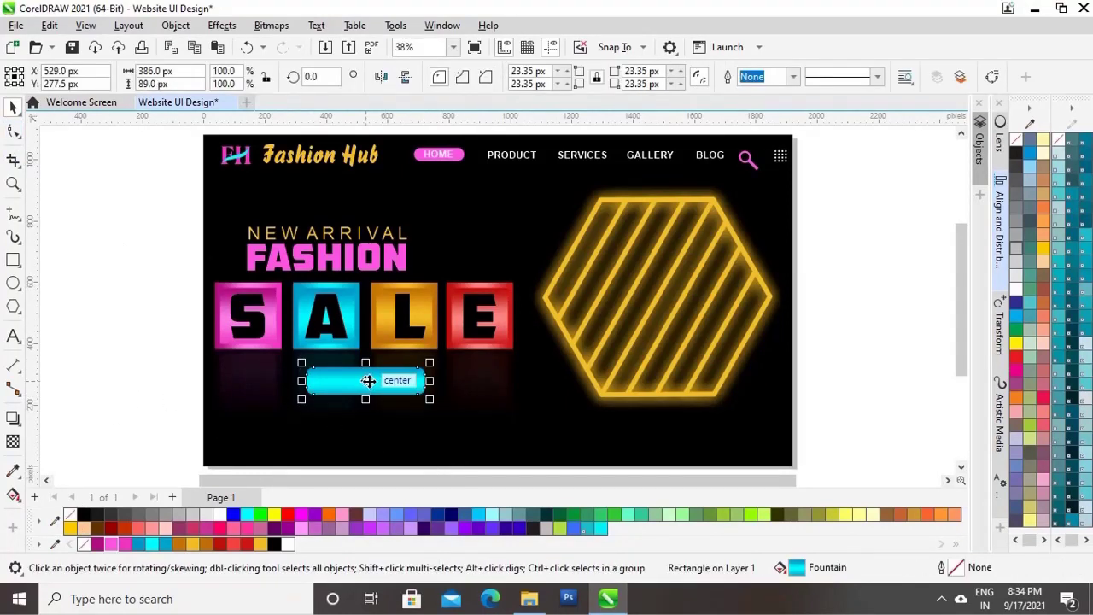
left_click_drag(368, 380, 513, 425)
left_click(381, 394)
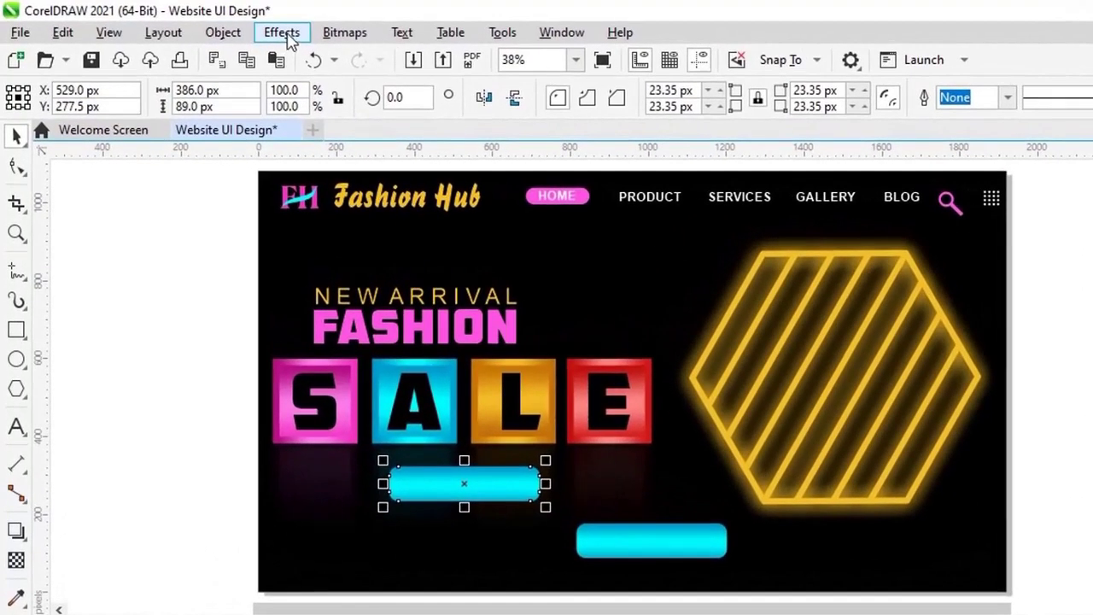
left_click(289, 41)
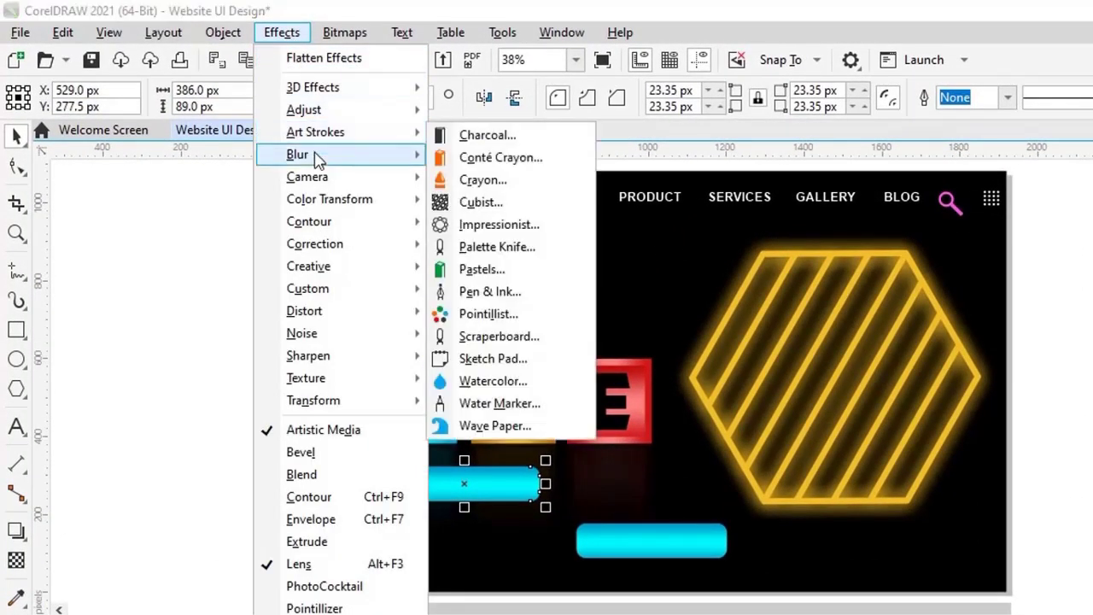
mouse_move(316, 159)
left_click(504, 205)
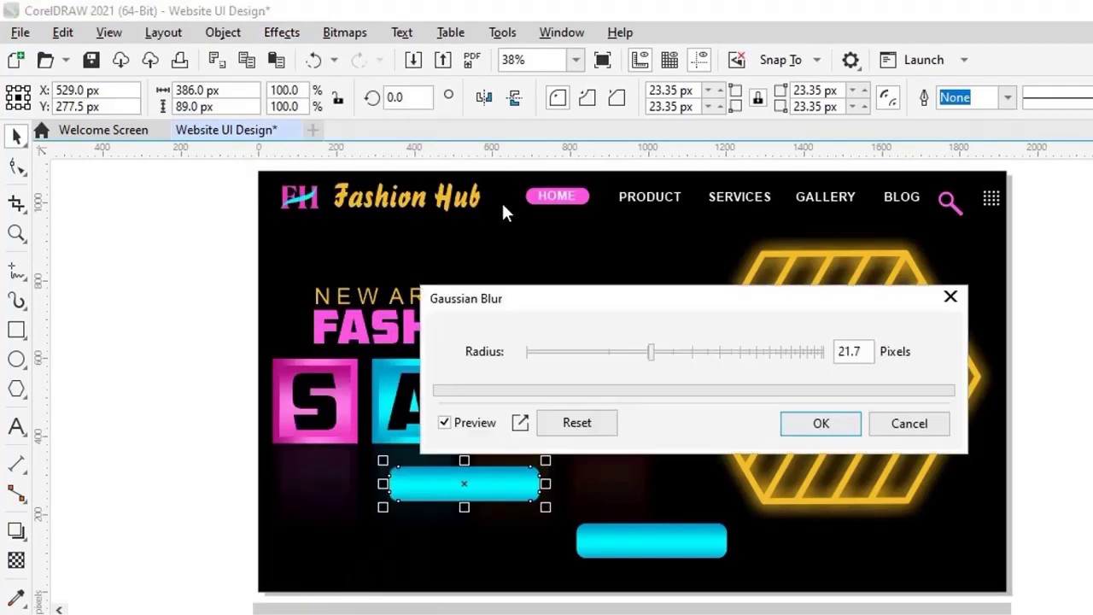
left_click(822, 424)
Step: Align the sharp cyan rectangle with the blurred one on both horizontal and vertical centres to form a glowing button
left_click(677, 543)
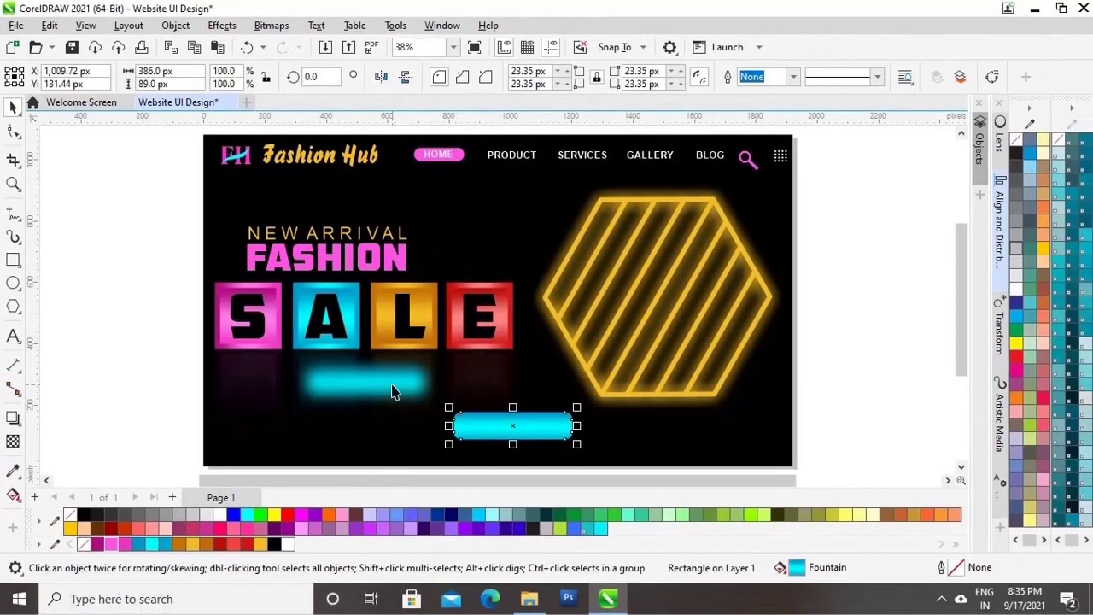
left_click(393, 391, "shift")
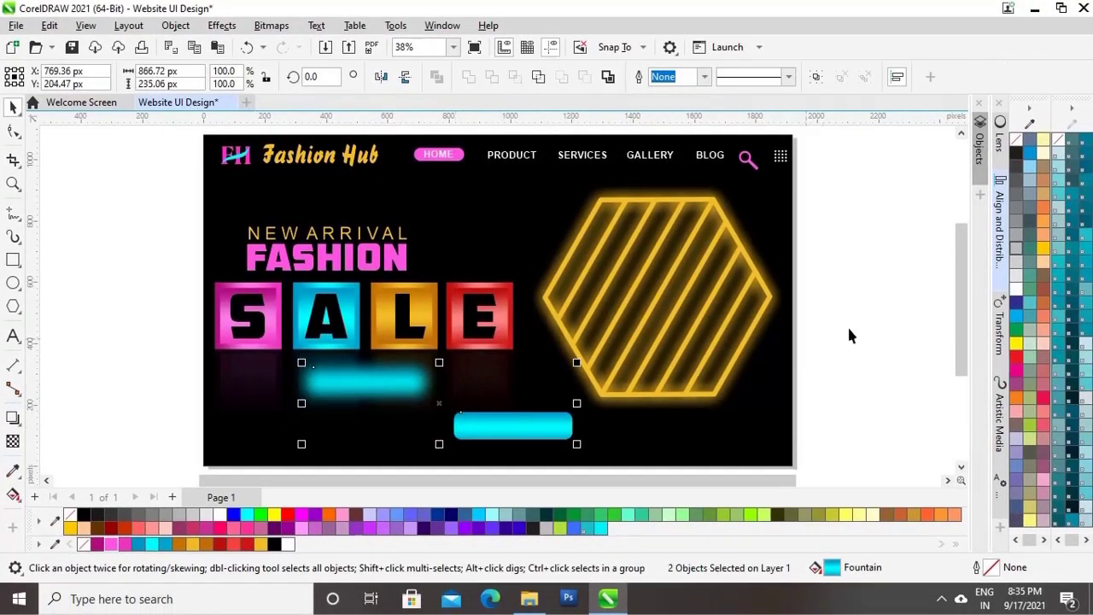
left_click(1001, 208)
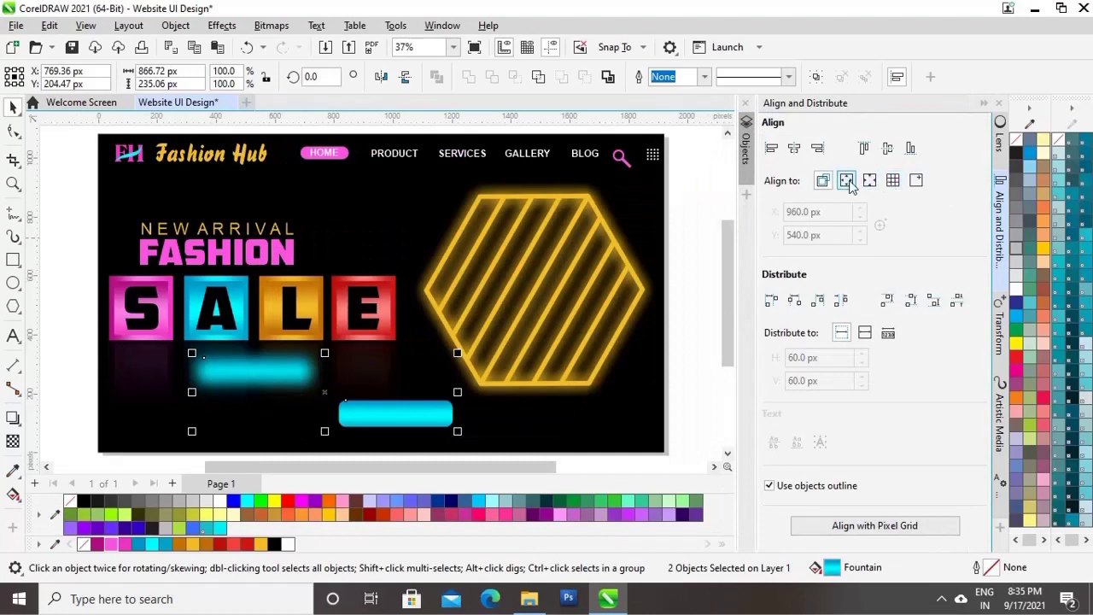
left_click(795, 151)
left_click(888, 150)
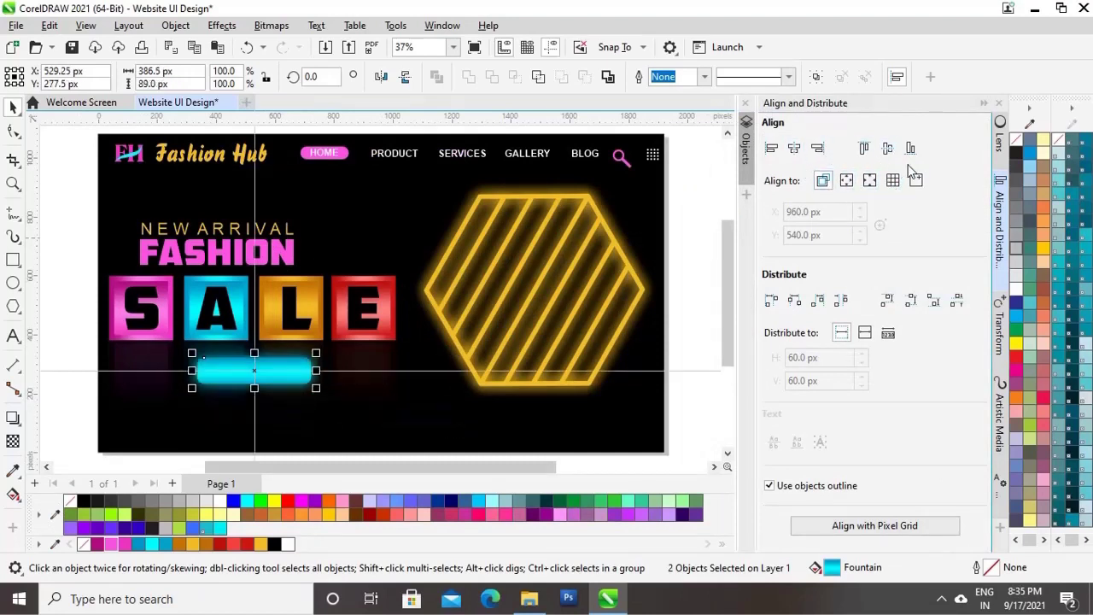
left_click(982, 103)
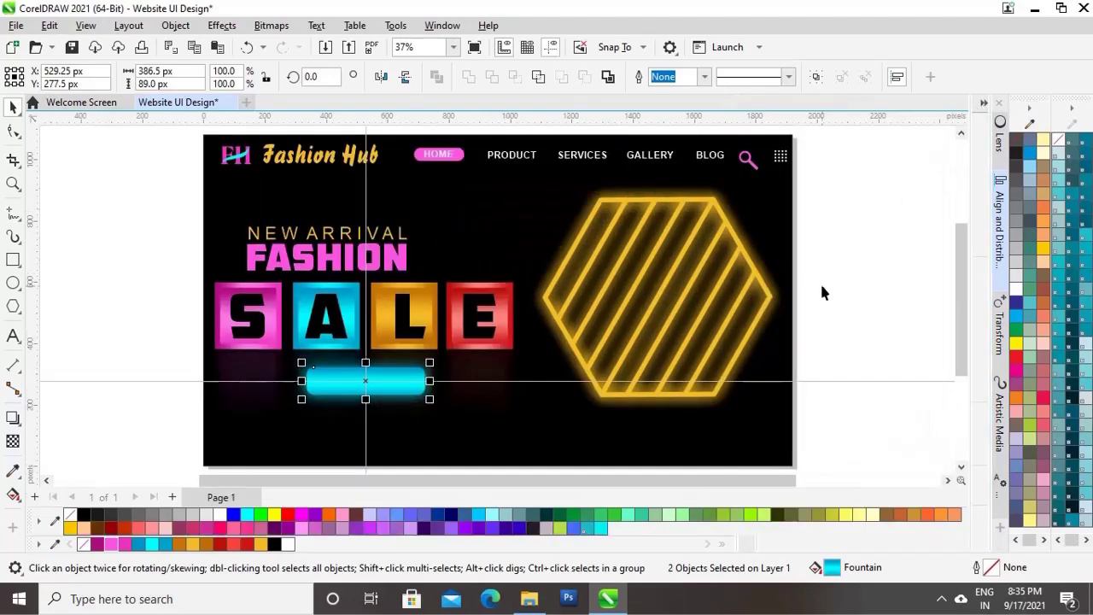
left_click(820, 290)
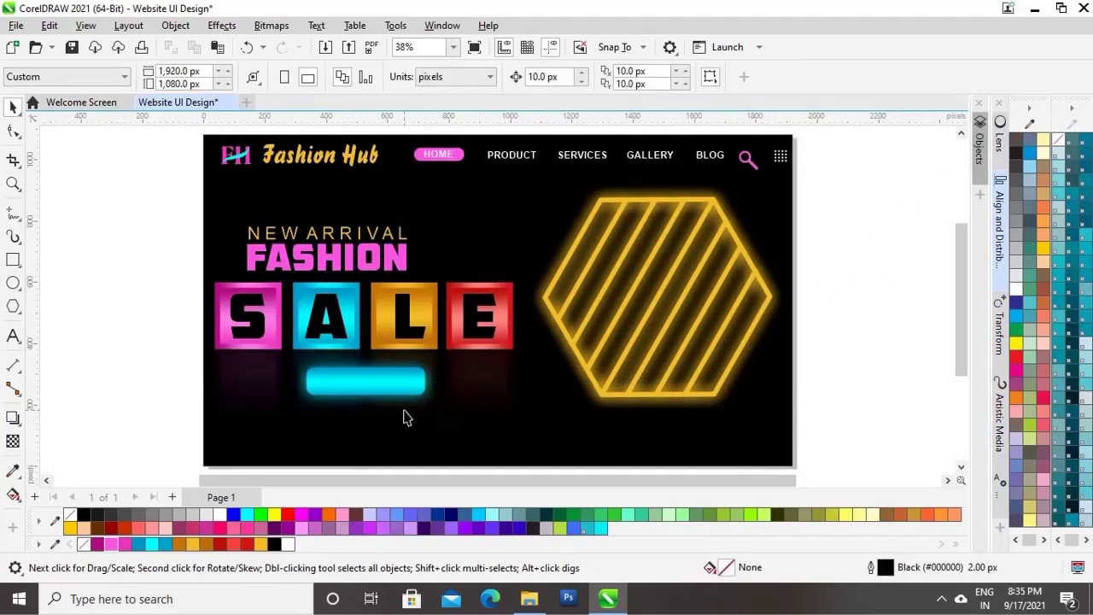
key("z")
left_click_drag(301, 357, 532, 415)
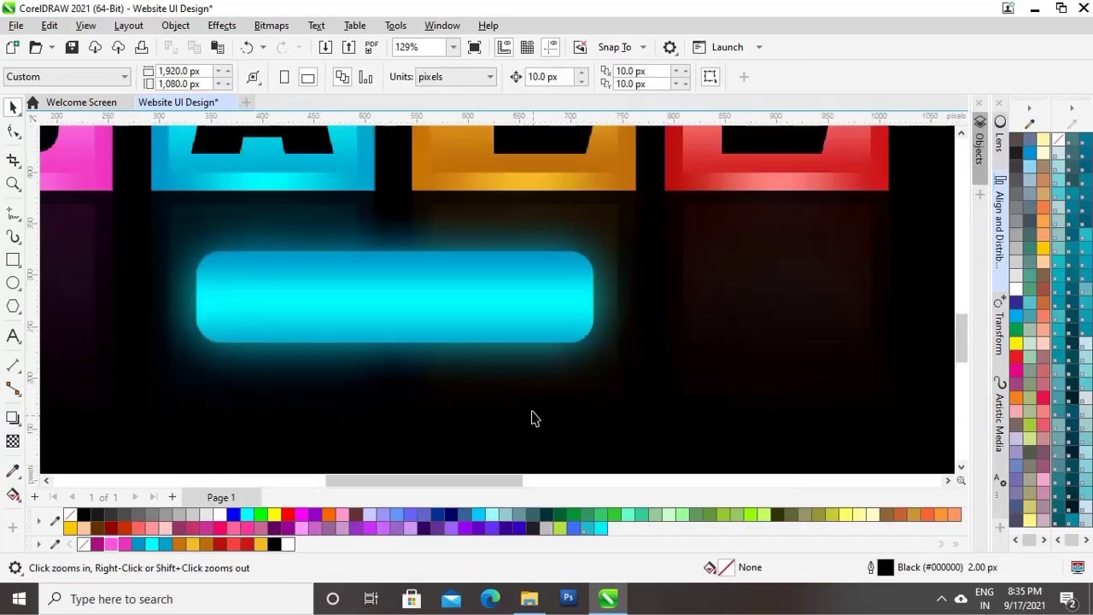
Step: Shrink the sharp cyan rectangle about its centre to about 369 x 85 px, inside its blurred glow
left_click(540, 310)
left_click_drag(602, 247, 598, 254)
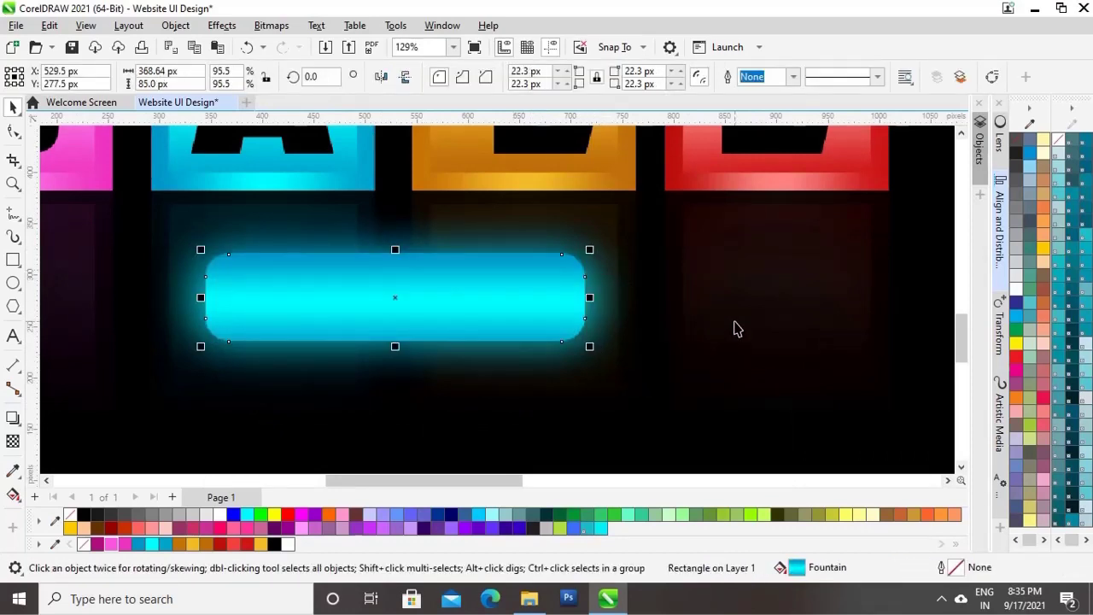
key("F4")
left_click(847, 295)
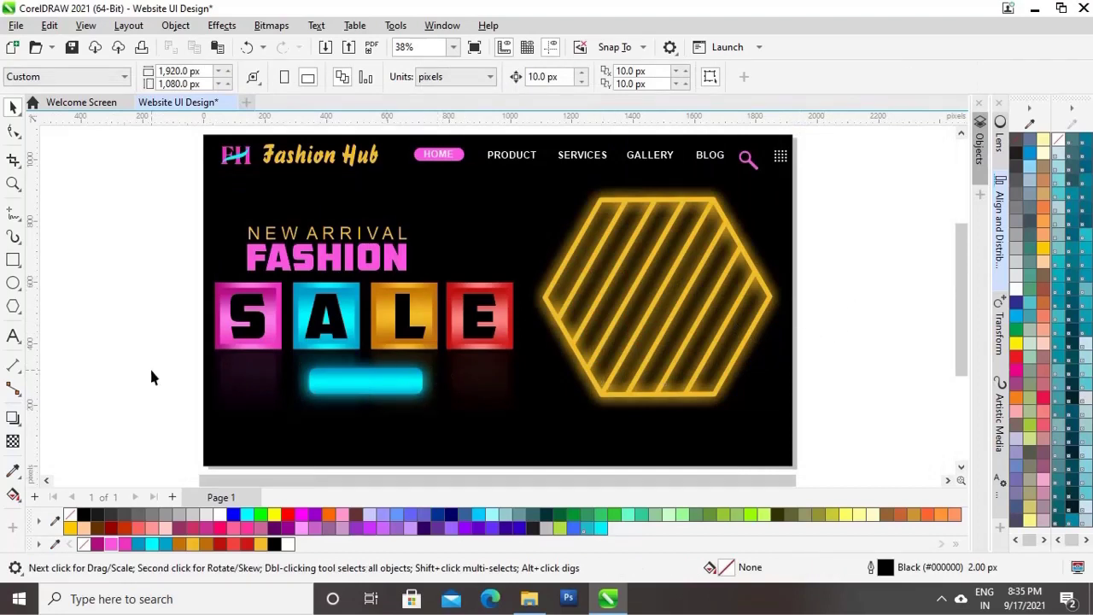
Step: Add the text SHOP NOW beside the page and set it in bold Arial
left_click(13, 338)
left_click(87, 393)
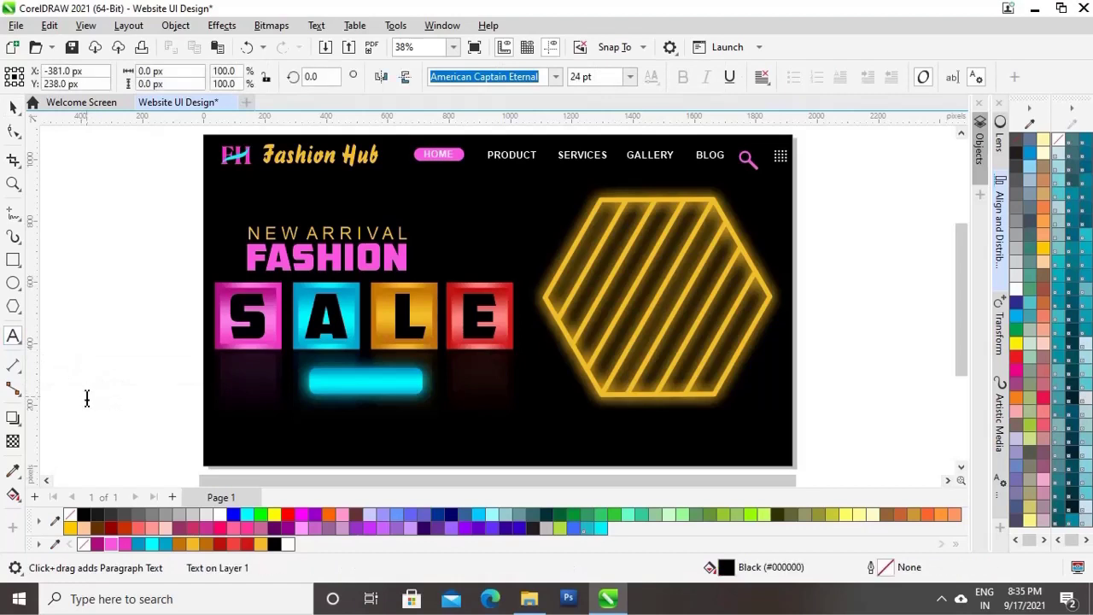
type("SHOP NOW")
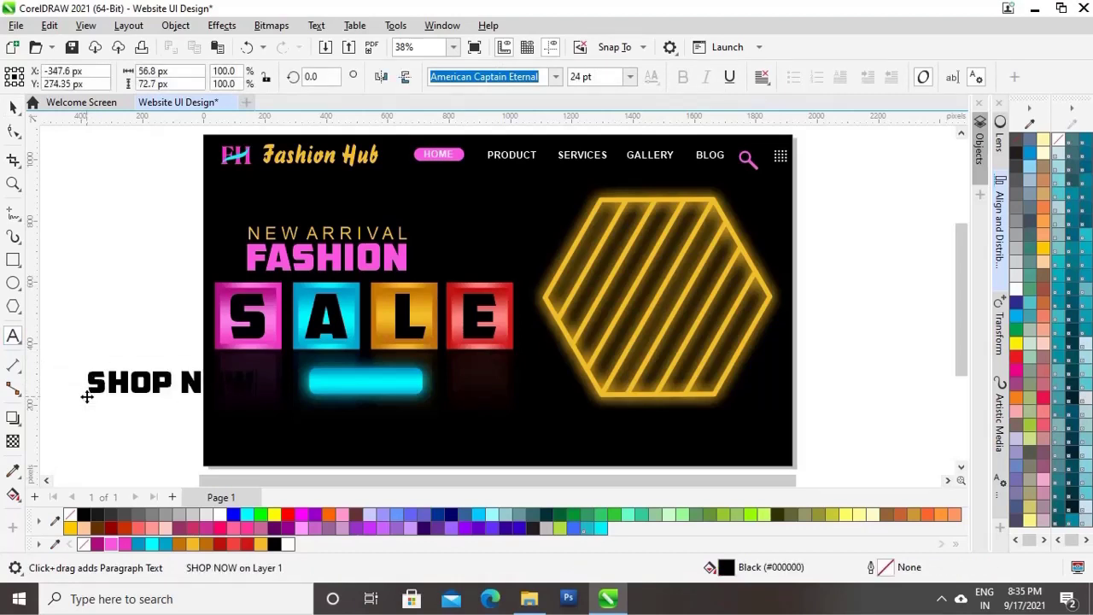
key("ctrl+space")
left_click_drag(175, 389, 133, 376)
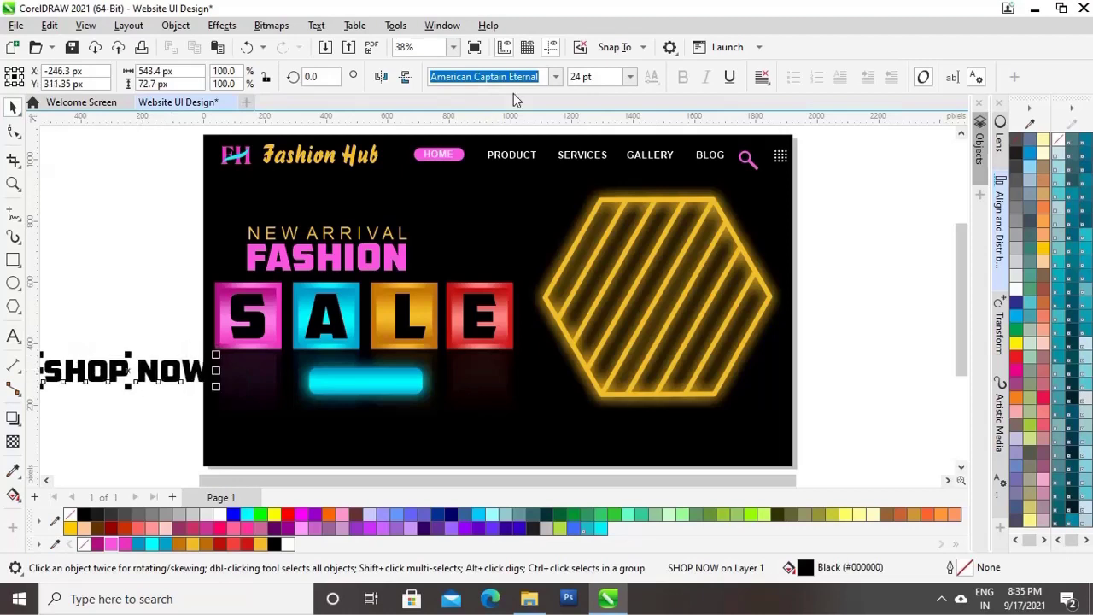
left_click(555, 77)
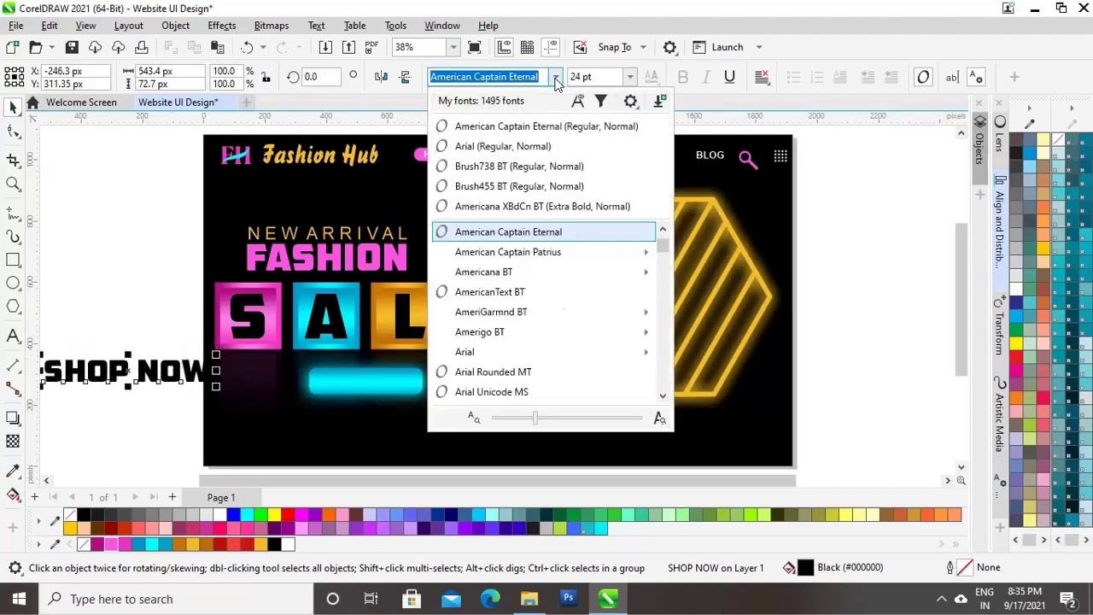
left_click(529, 148)
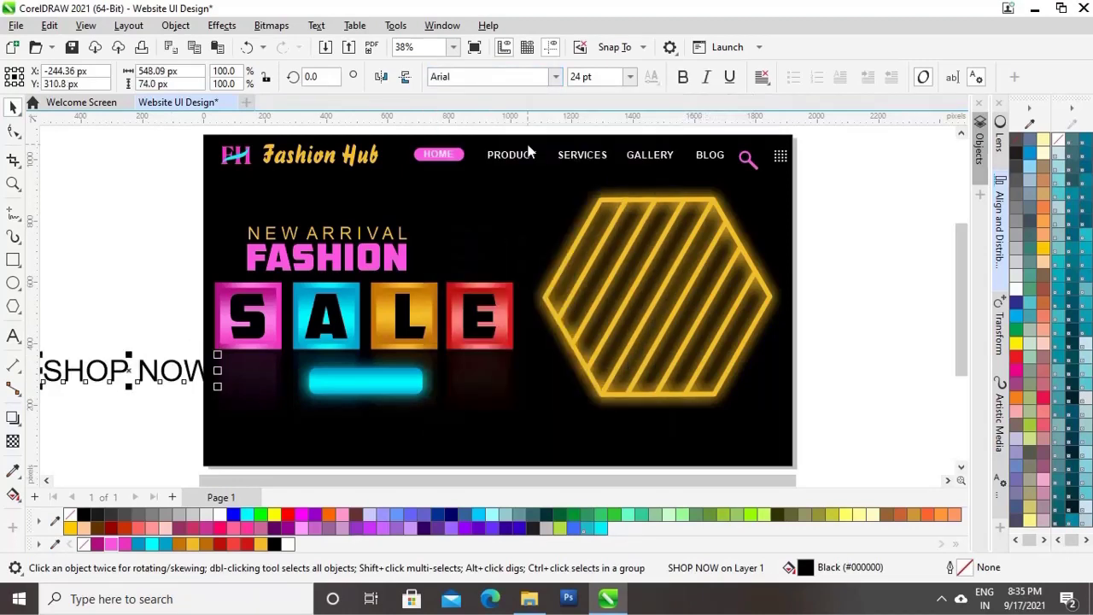
left_click(684, 79)
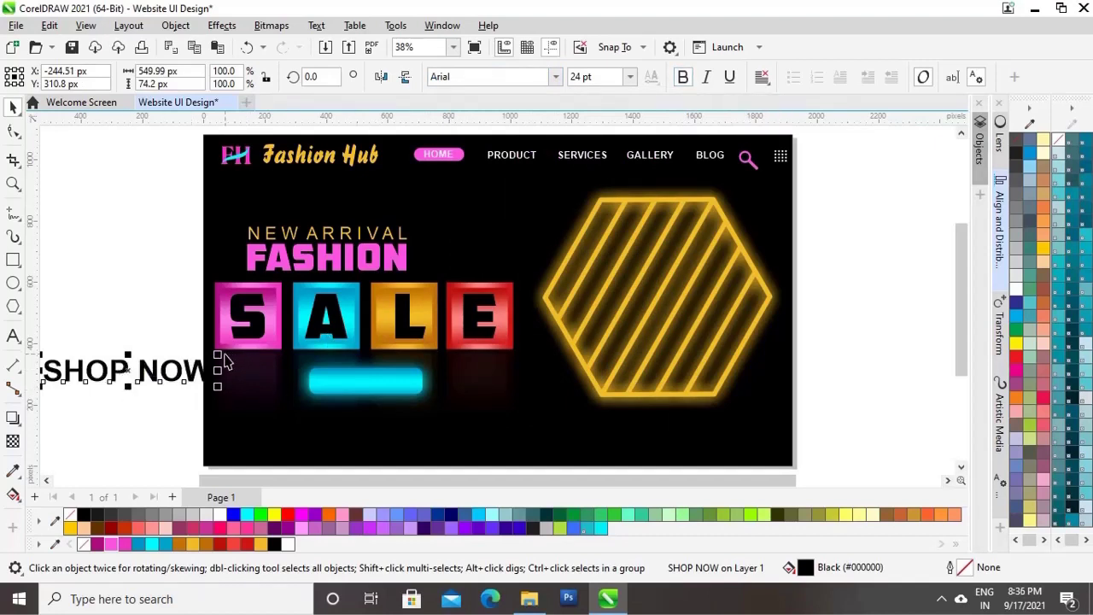
Step: Fill the SHOP NOW text with the pink #FC56E2
left_click(170, 441)
left_click(150, 374)
left_click(116, 545)
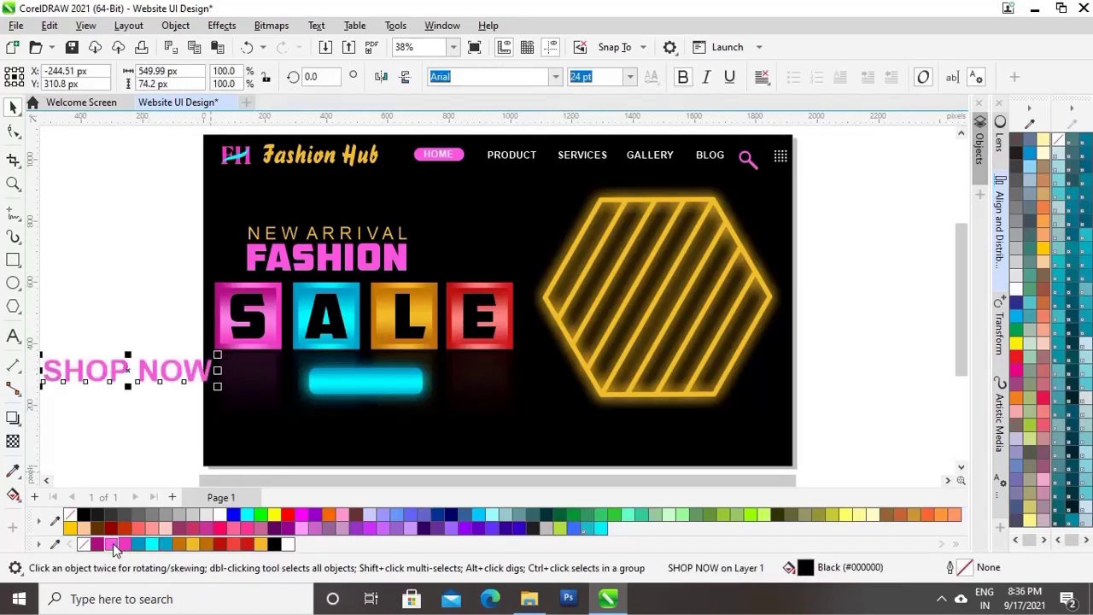
Step: Shrink the SHOP NOW text to about 12 pt and centre it on the glowing cyan button
left_click_drag(219, 356, 193, 368)
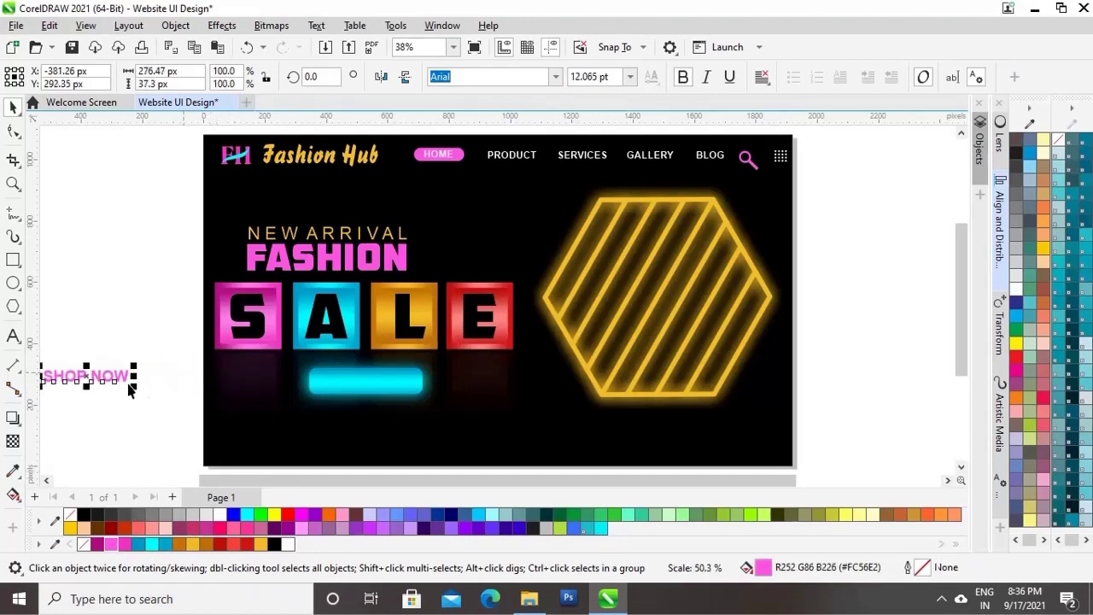
left_click_drag(88, 377, 368, 386)
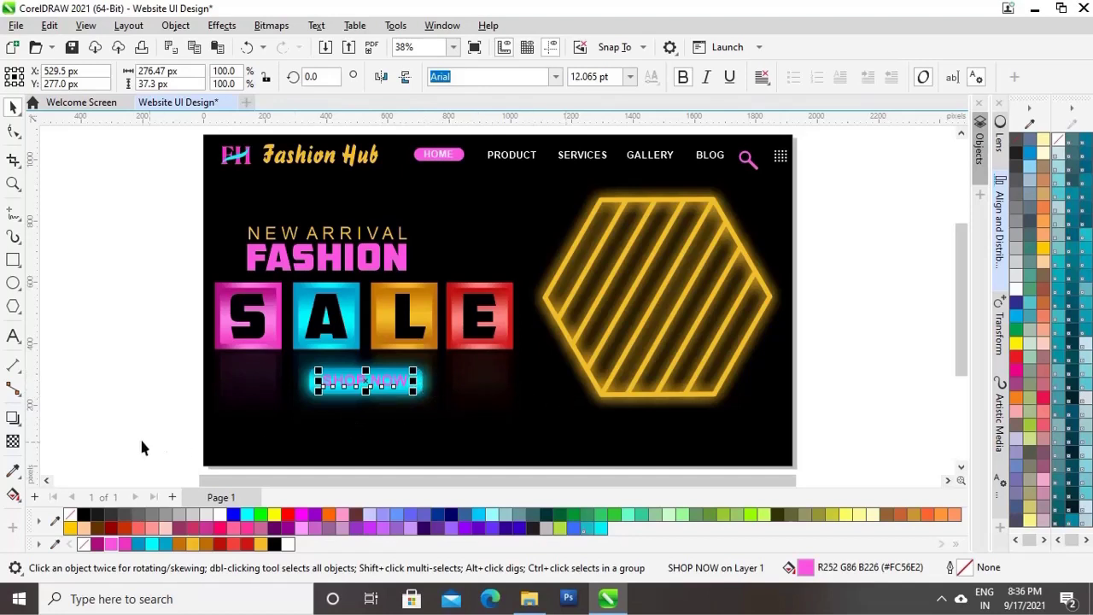
left_click_drag(142, 448, 494, 355)
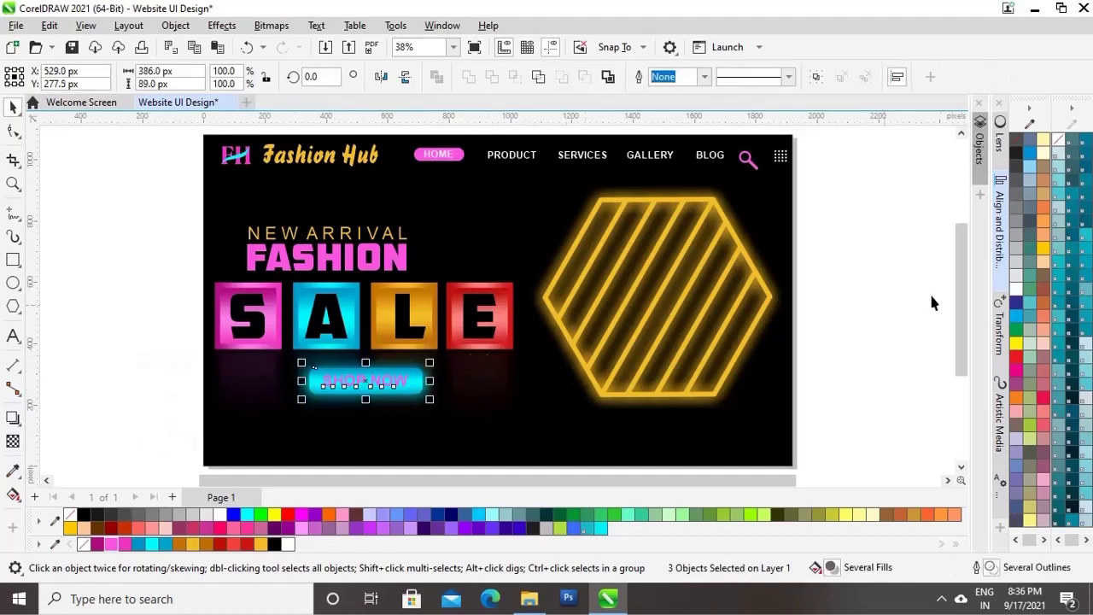
left_click(1002, 236)
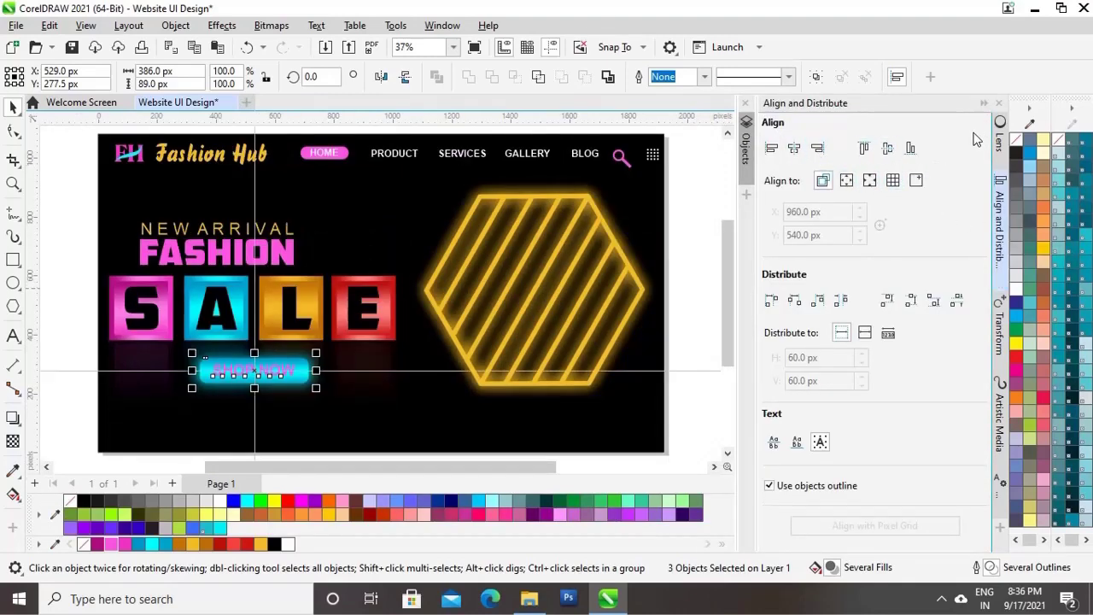
left_click(984, 104)
left_click(112, 368)
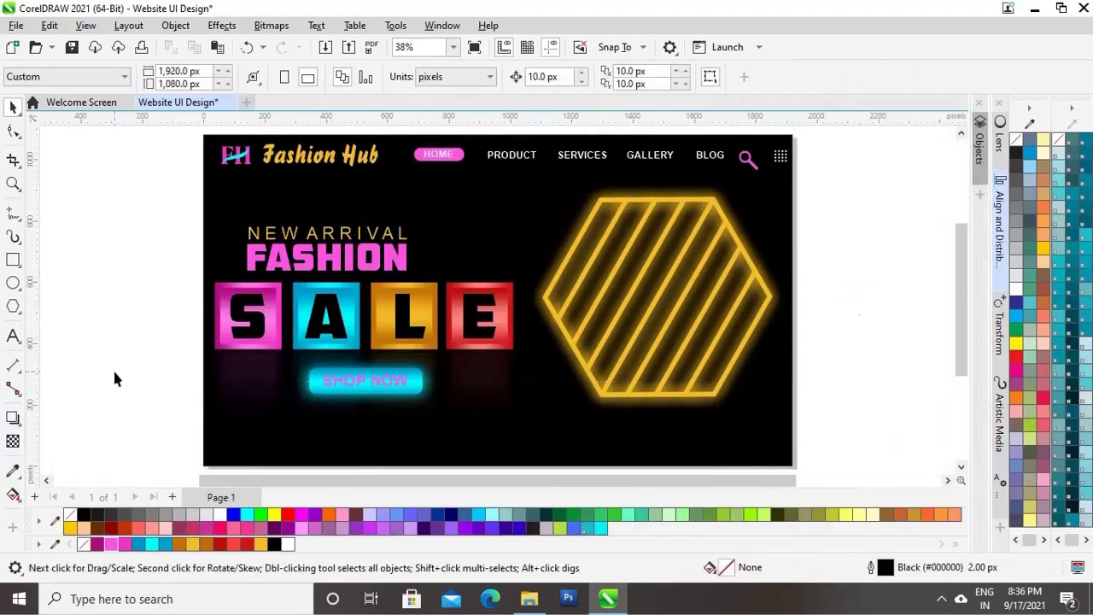
left_click(13, 337)
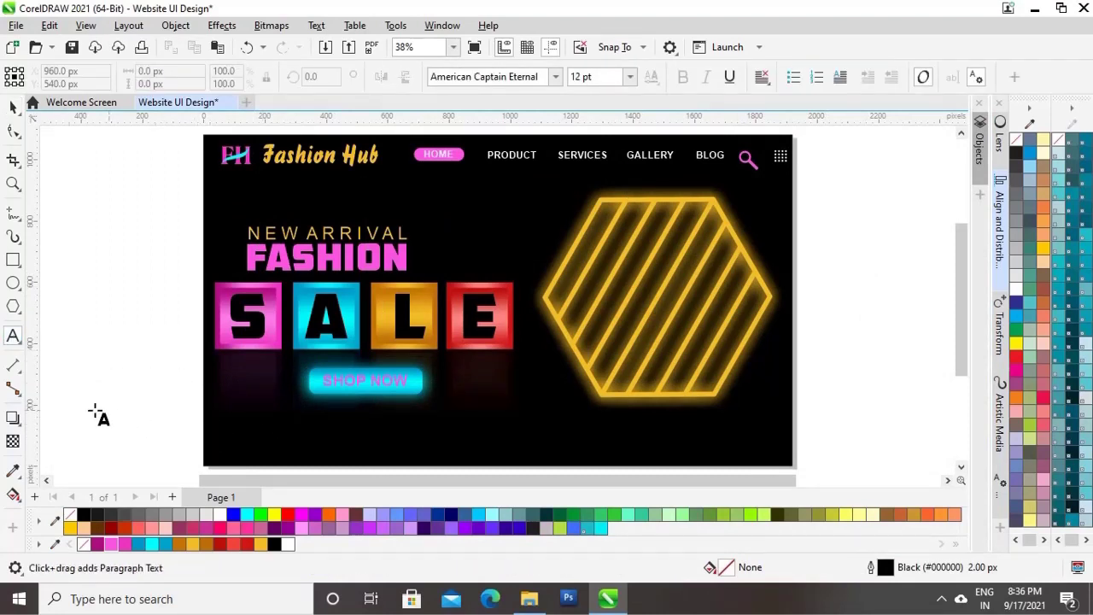
left_click_drag(959, 317, 965, 360)
left_click(262, 436)
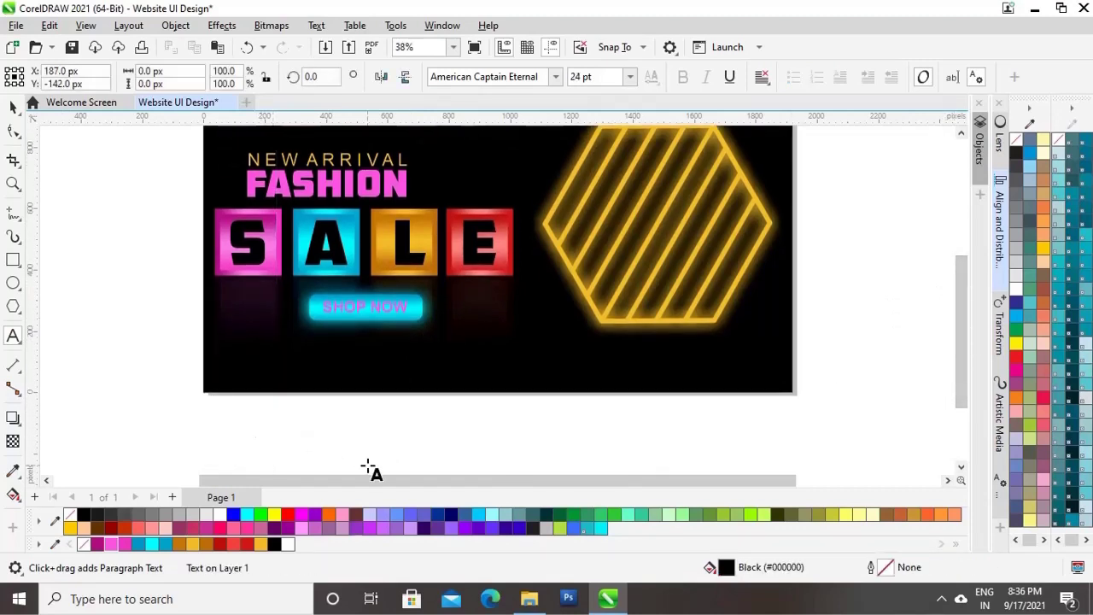
left_click(555, 77)
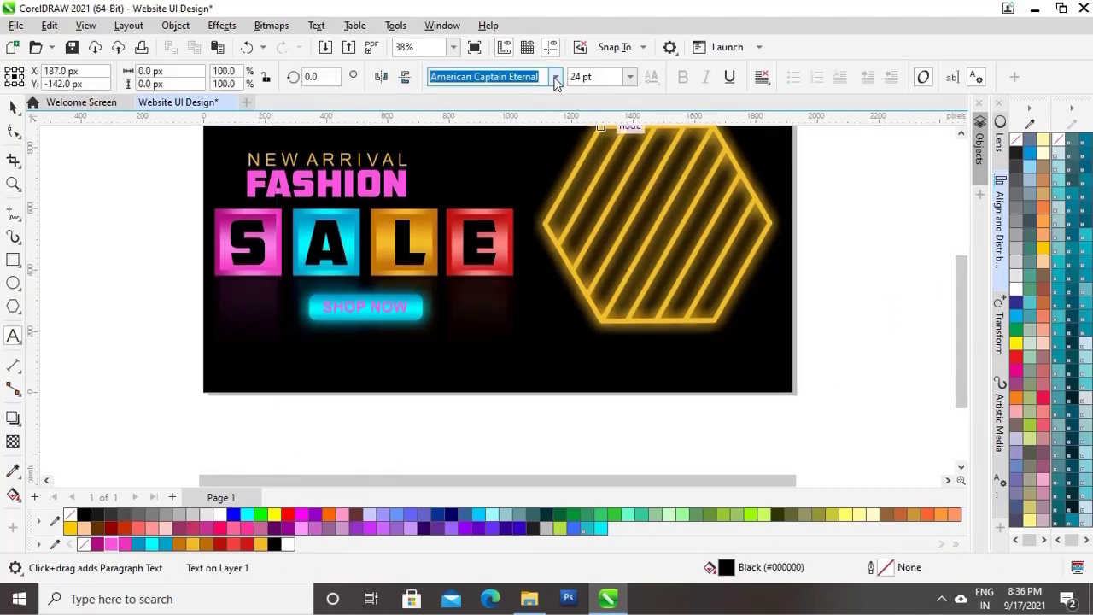
left_click(501, 127)
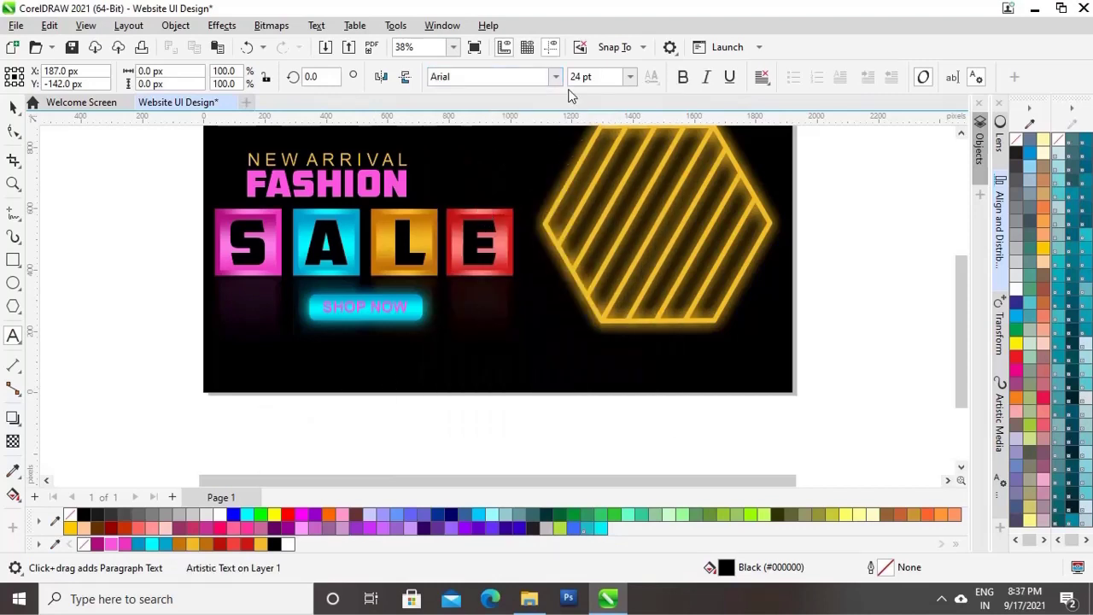
type("w")
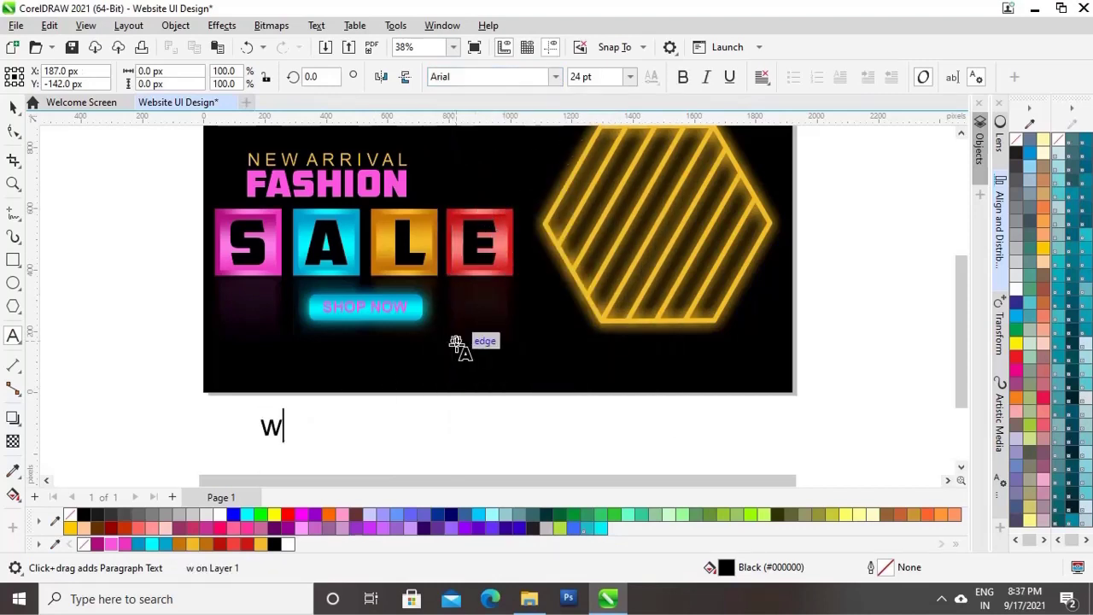
type("ww.your")
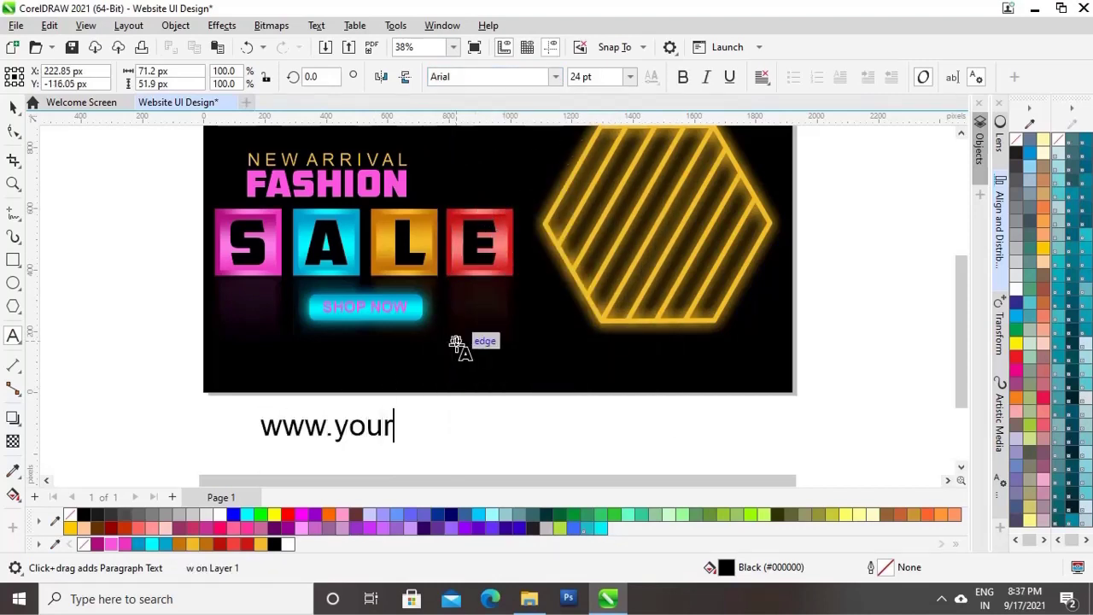
type("wesite.com")
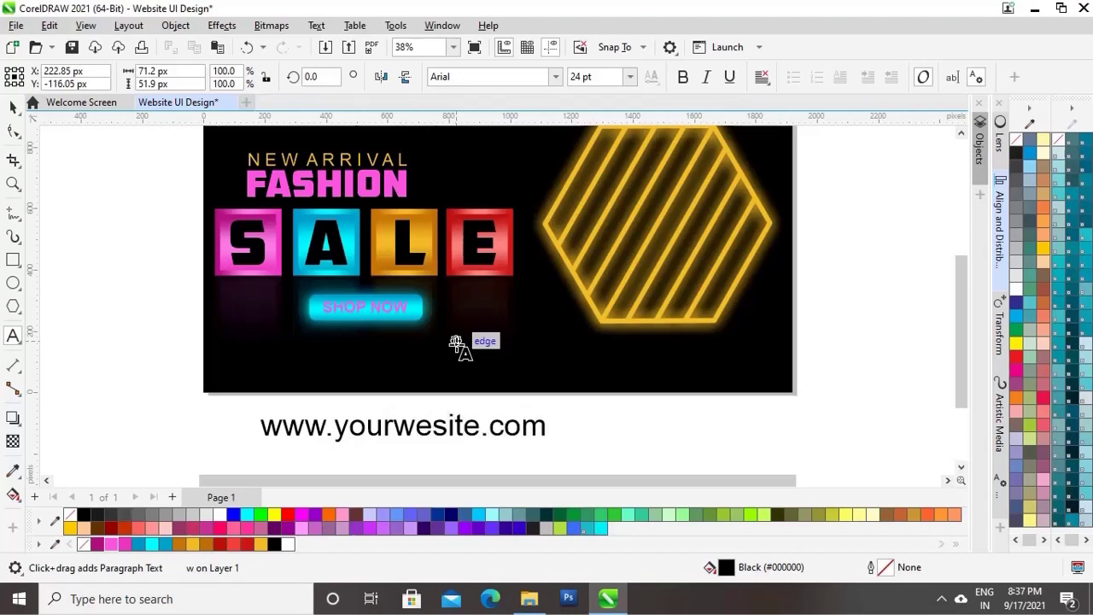
key("Escape")
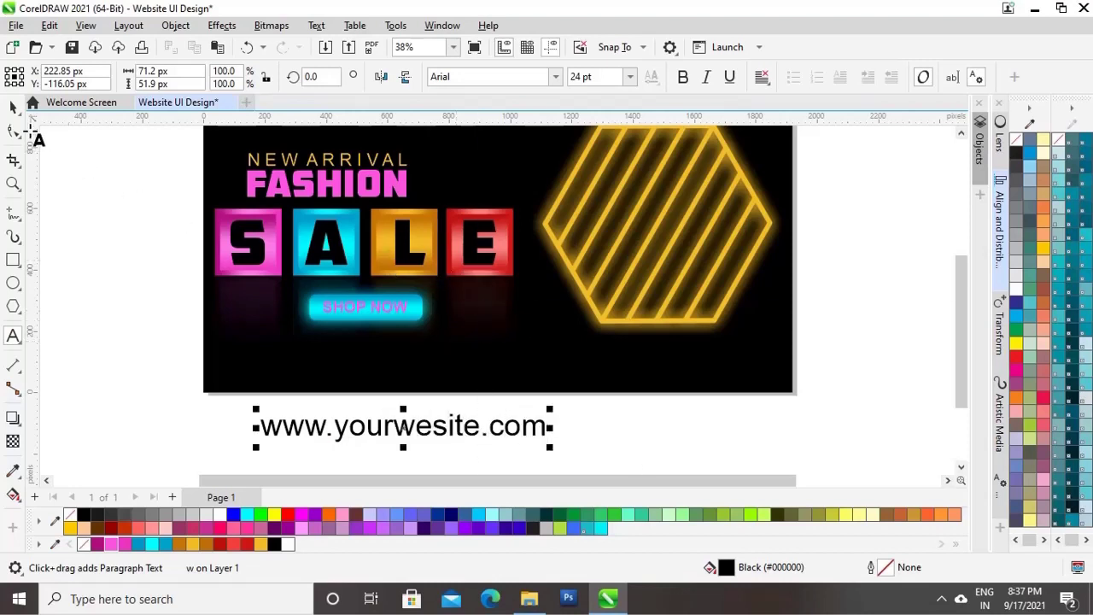
Step: Colour the website address pink #FC56E2 and fit it at about 9.2 pt directly beneath the SHOP NOW button
left_click(113, 545)
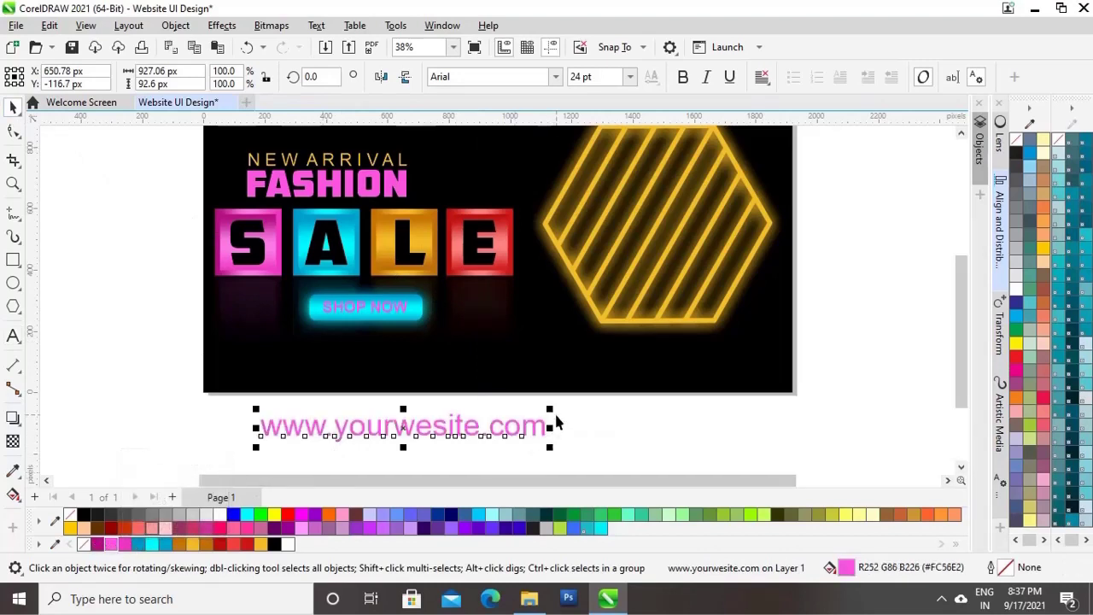
left_click_drag(551, 413, 368, 343)
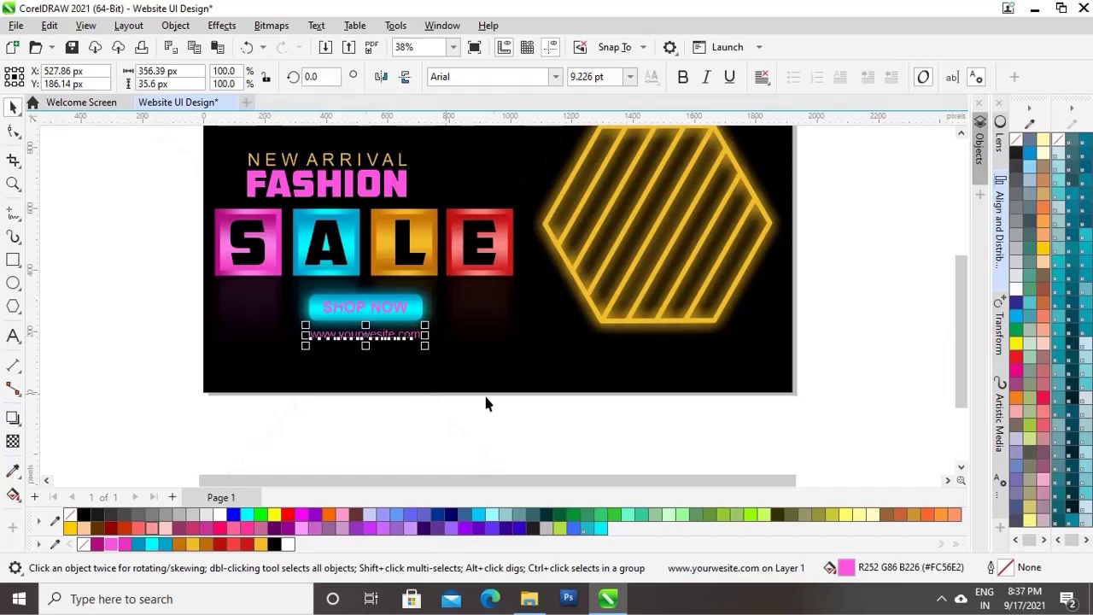
left_click(326, 438)
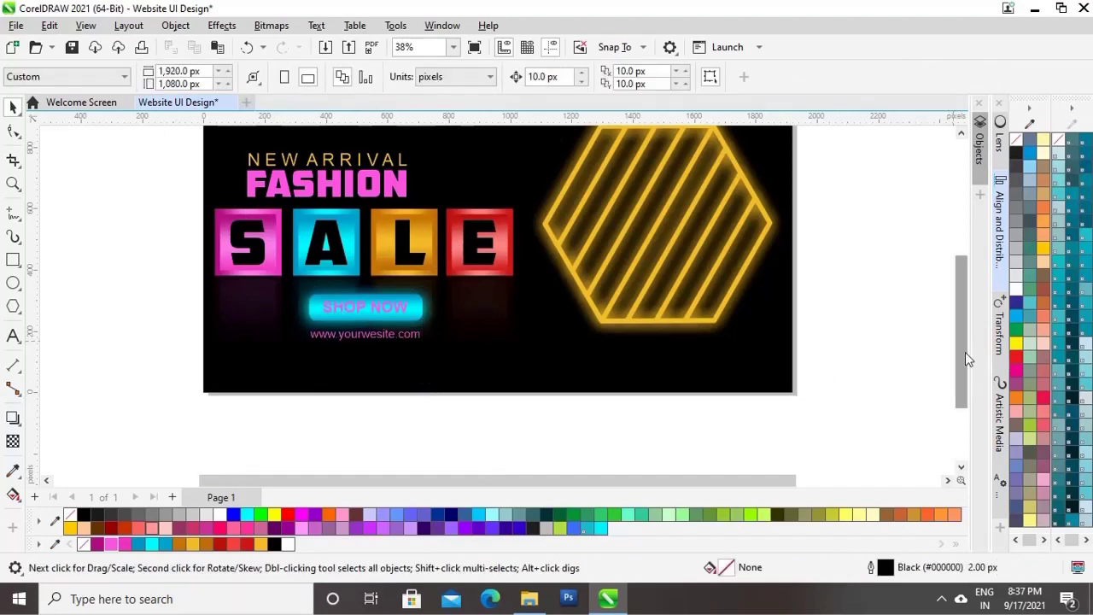
Step: Make the website address beneath the SHOP NOW button bold
left_click(403, 336)
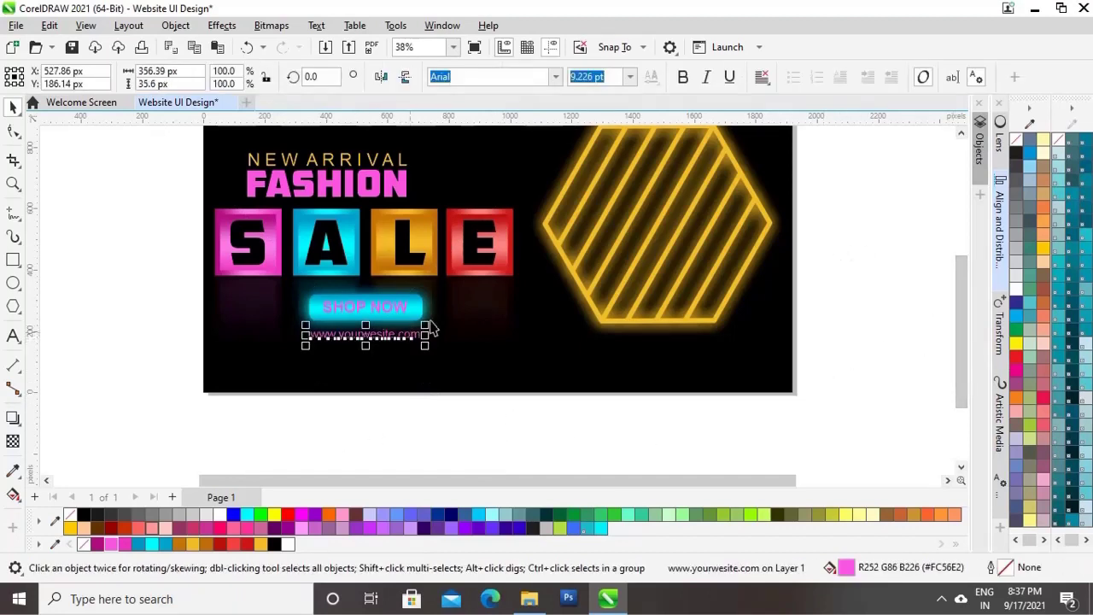
left_click(683, 78)
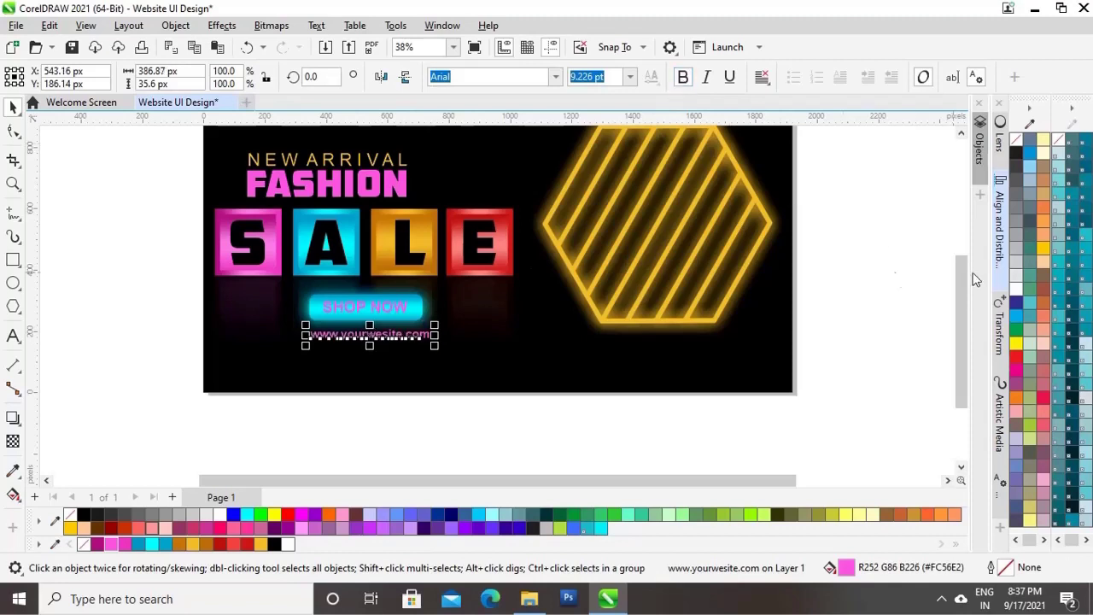
left_click_drag(957, 366, 957, 339)
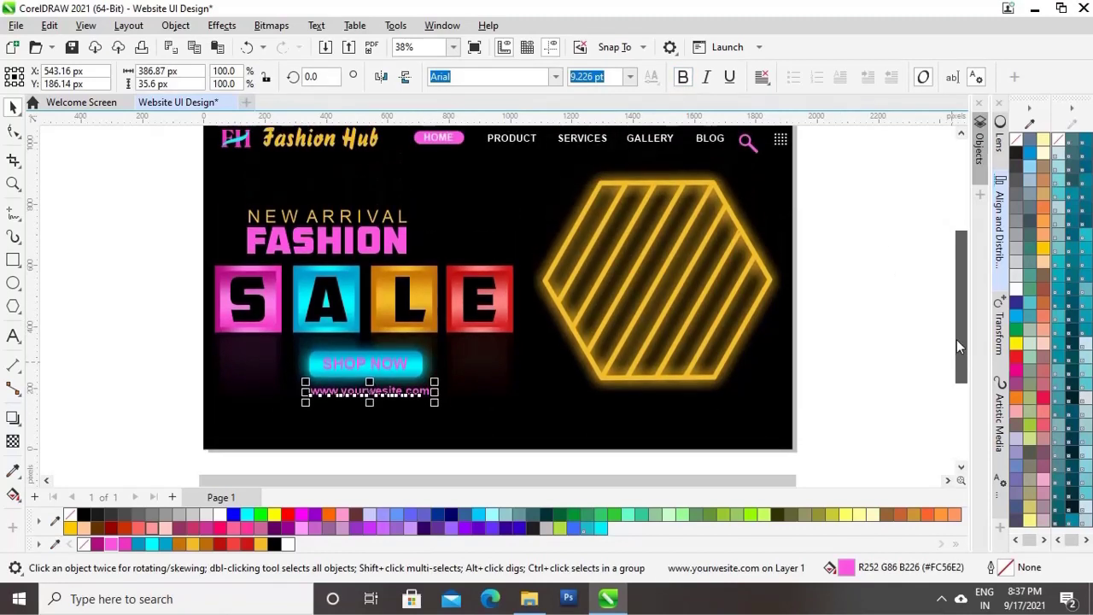
left_click(163, 404)
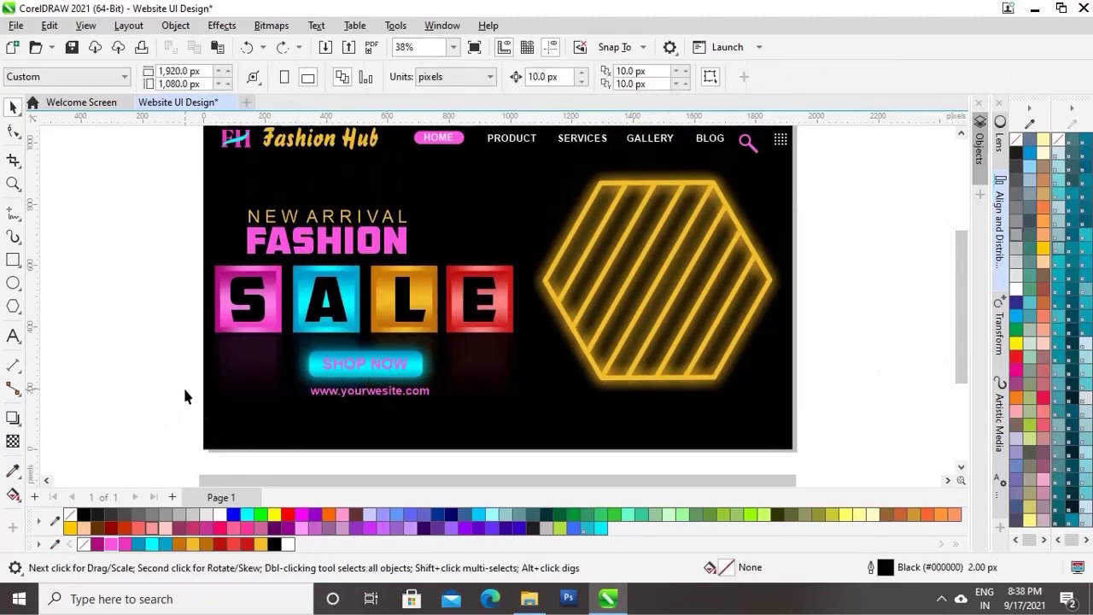
Step: Group the SHOP NOW text with the sharp and blurred cyan rectangles
left_click_drag(185, 390, 479, 345)
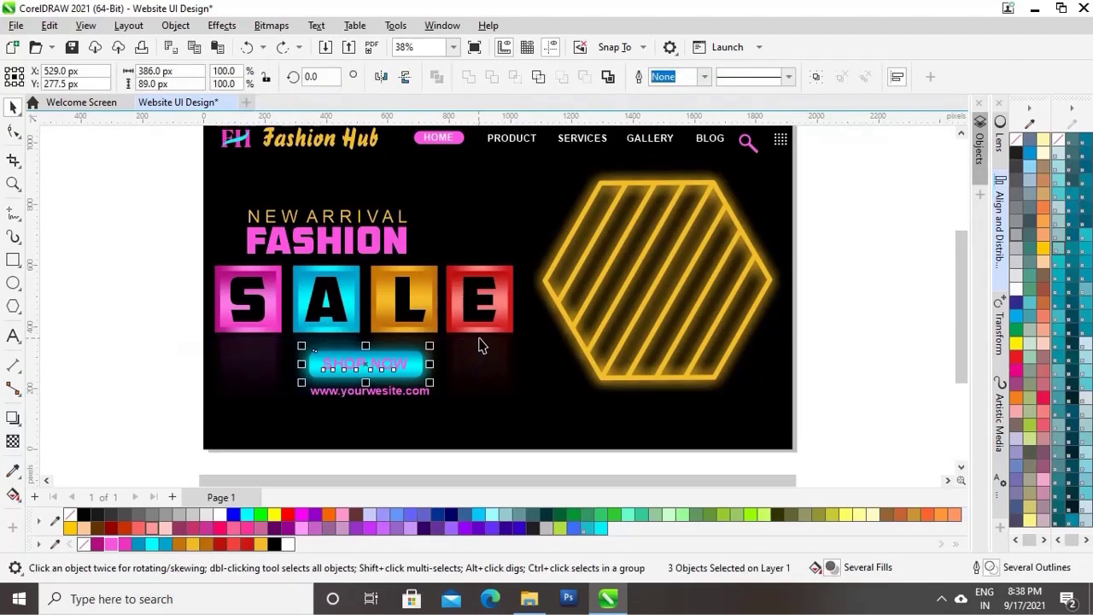
key("ctrl+g")
left_click(166, 415)
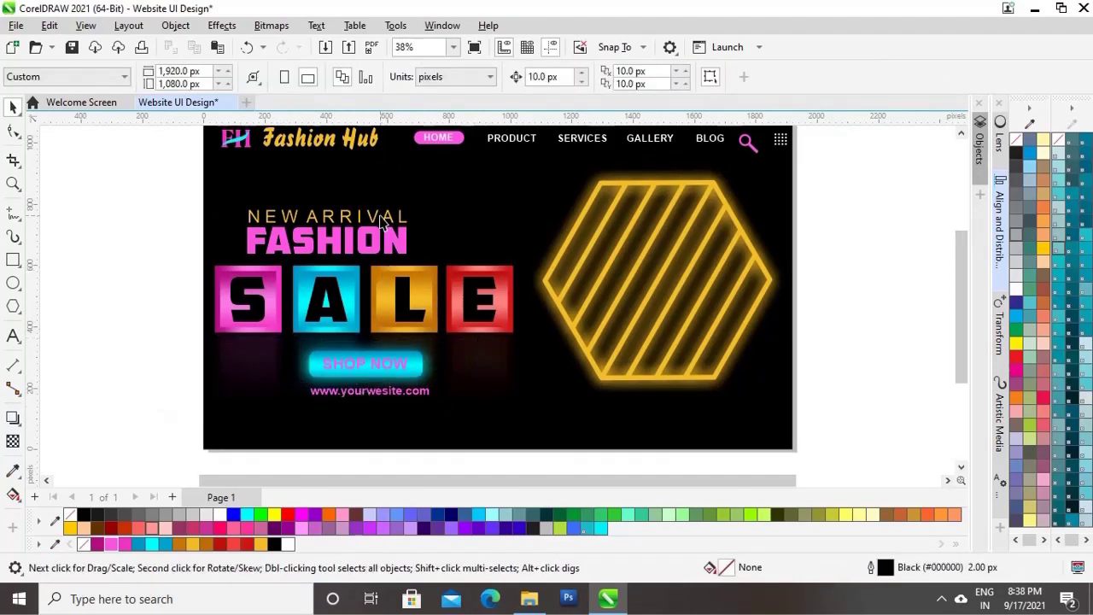
Step: Centre the NEW ARRIVAL, FASHION, SALE, SHOP NOW and website address objects horizontally on one another
left_click(380, 220)
left_click(376, 243, "shift")
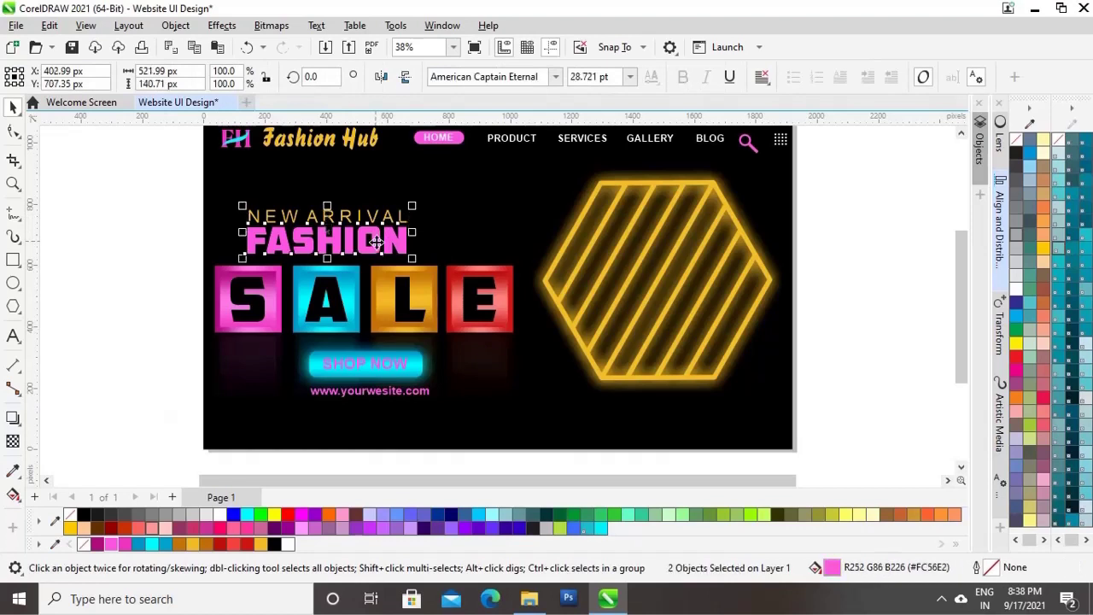
left_click(414, 363, "shift")
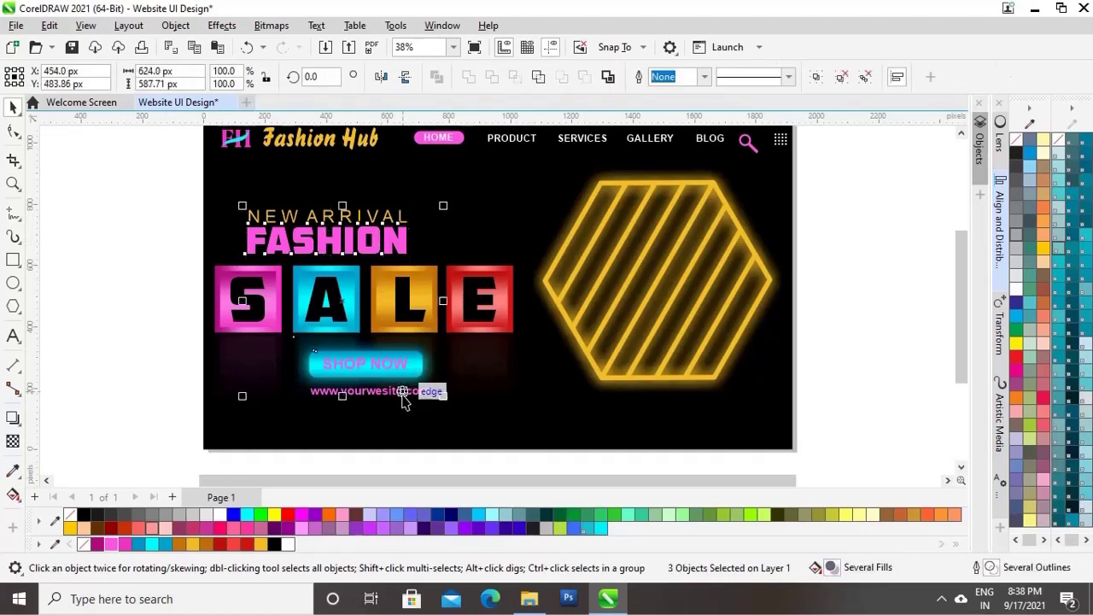
left_click(417, 392, "shift")
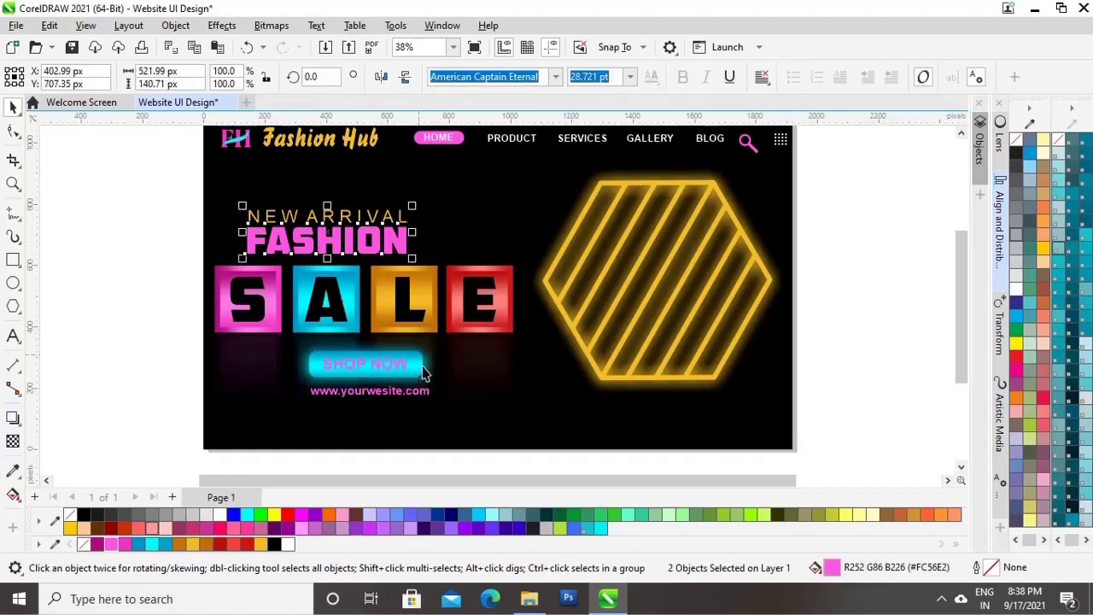
left_click(417, 393, "shift")
left_click(415, 362, "shift")
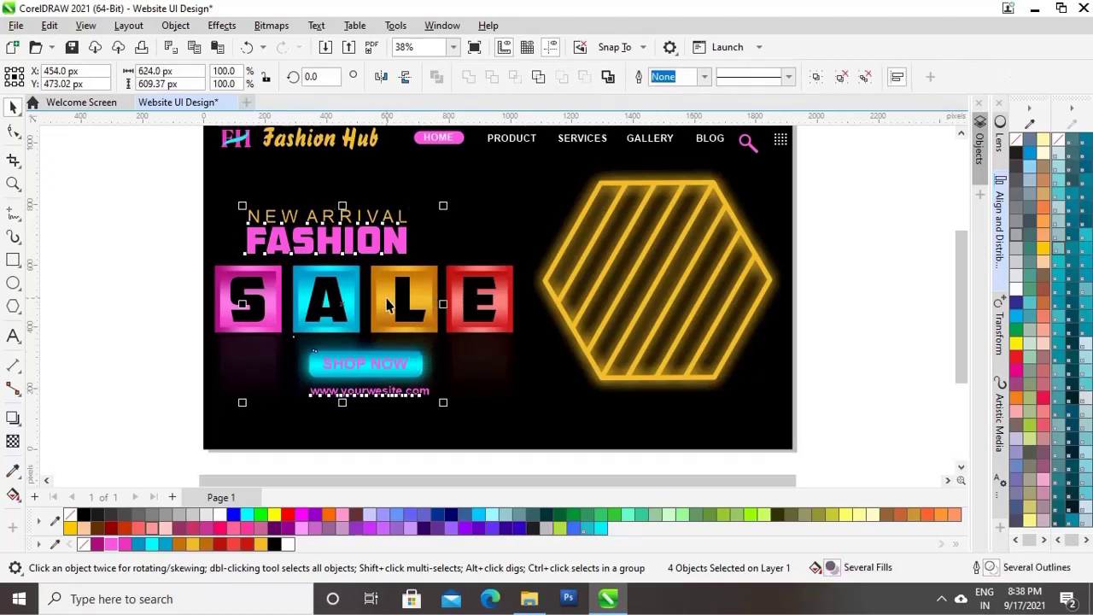
left_click(387, 303, "shift")
left_click(1002, 232)
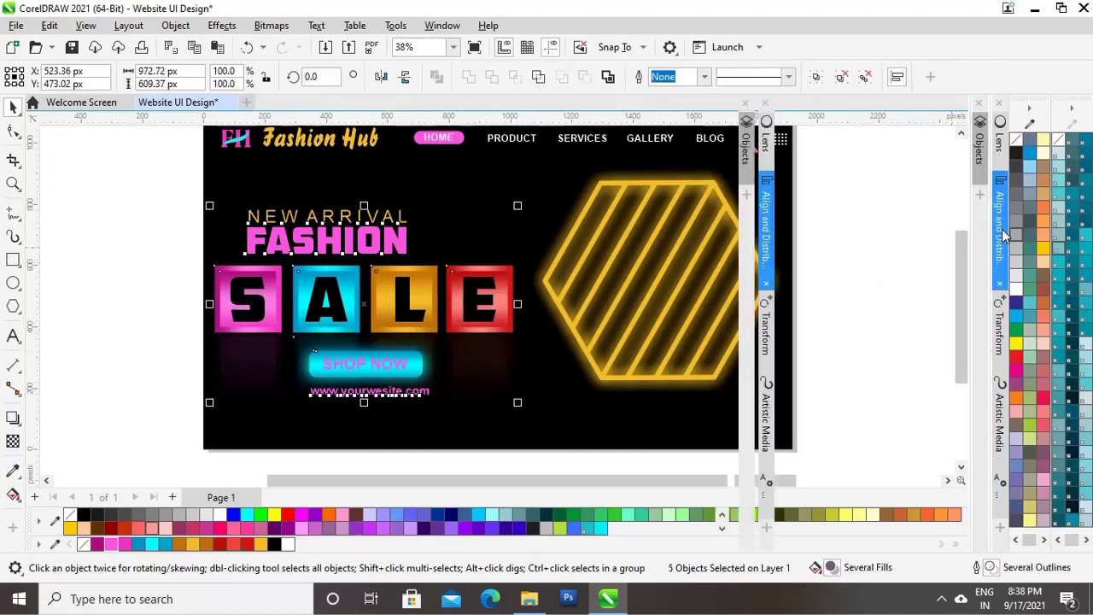
left_click(794, 150)
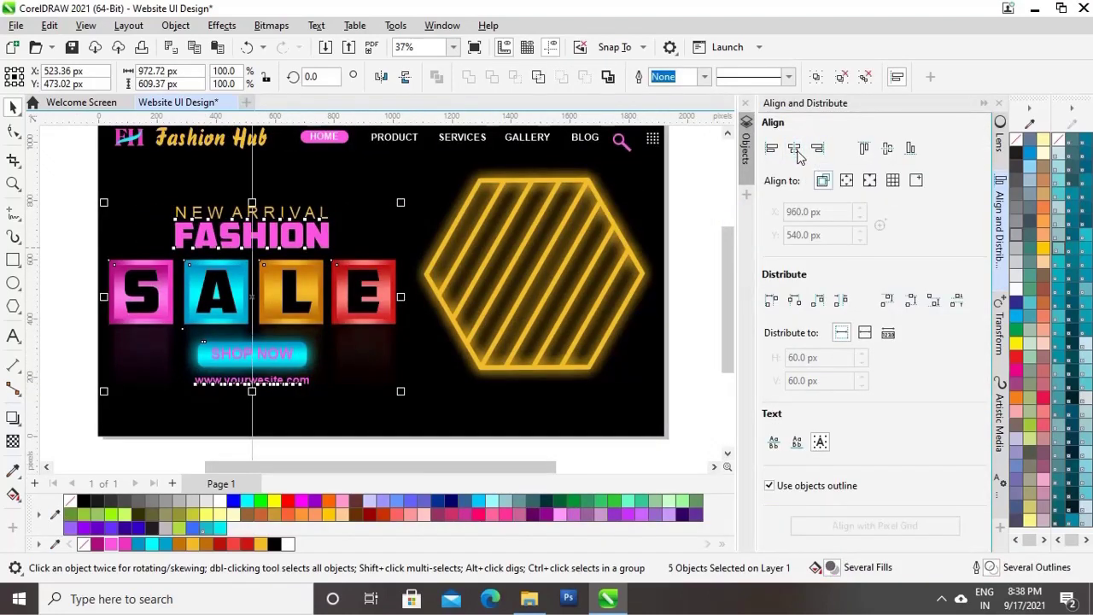
left_click(984, 104)
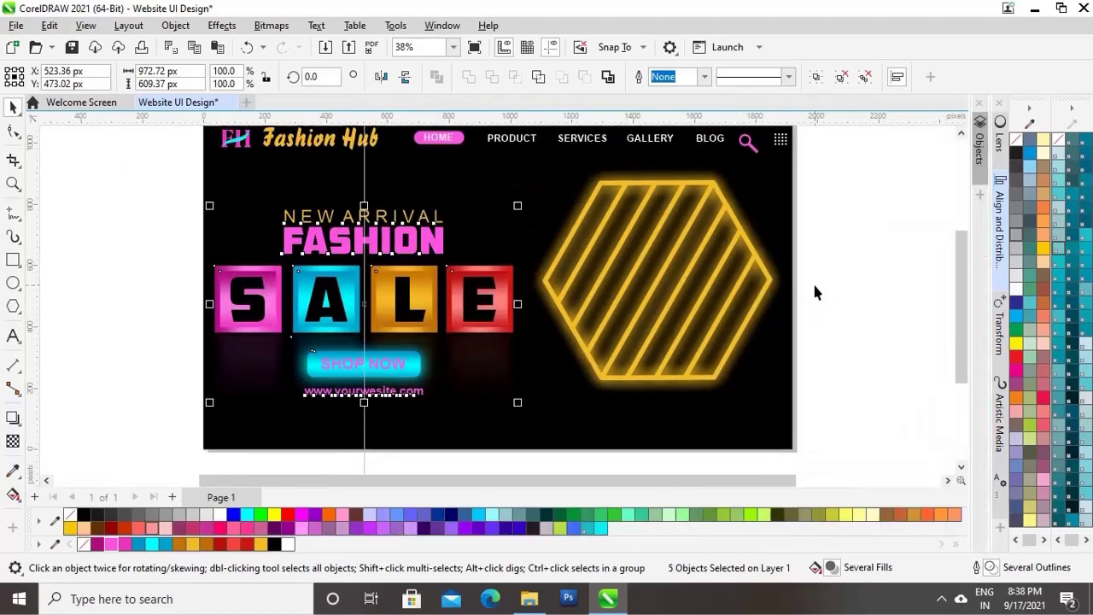
left_click(854, 254)
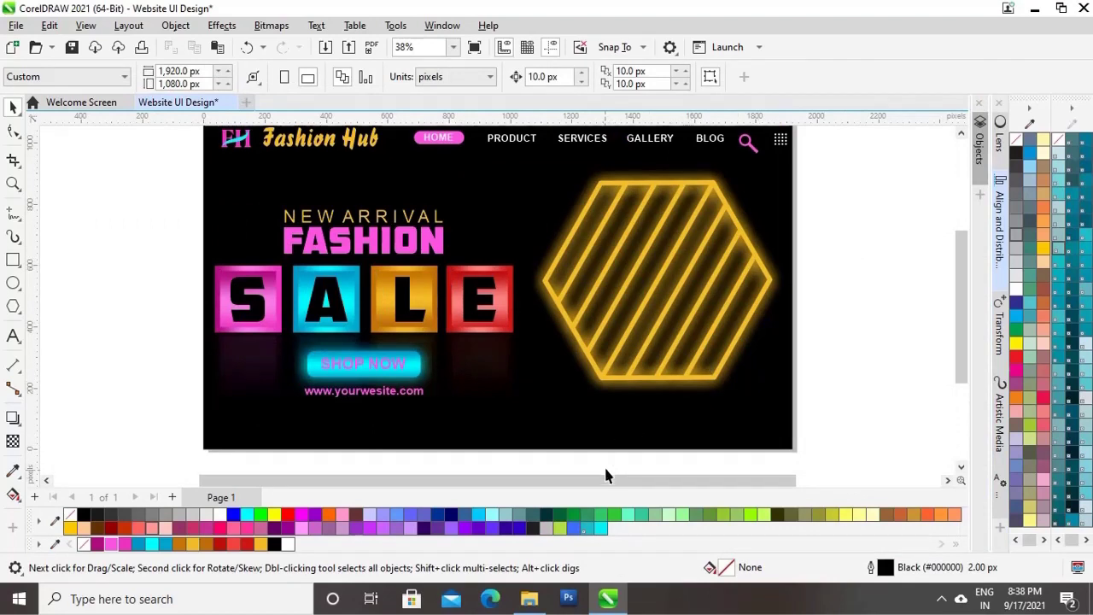
Step: Move the sharp striped hexagon off the page to uncover its blurred glow copies
left_click_drag(616, 480, 673, 480)
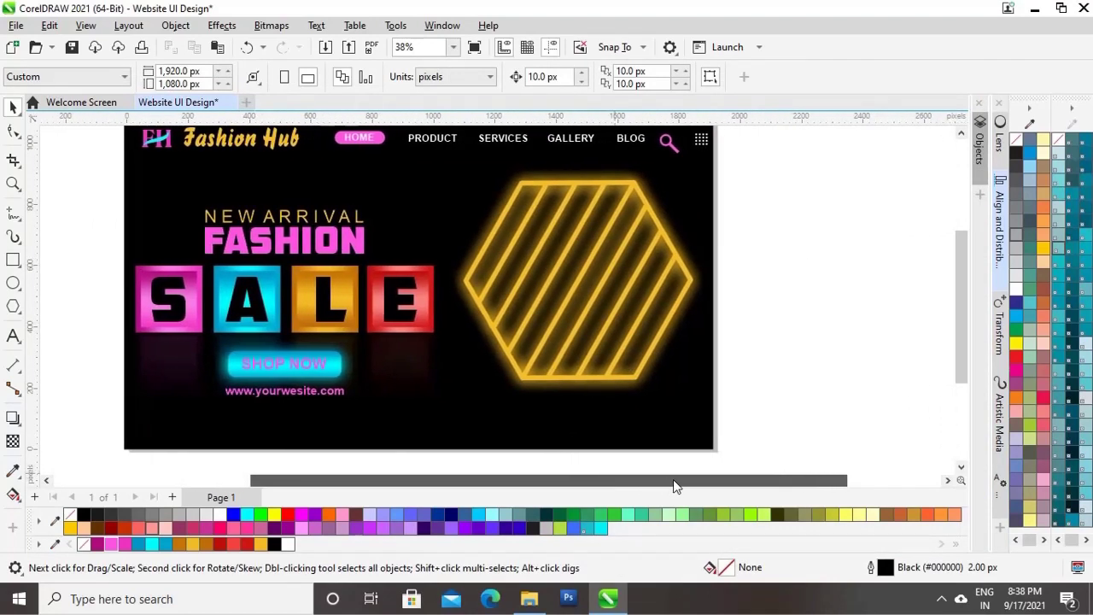
left_click(688, 277)
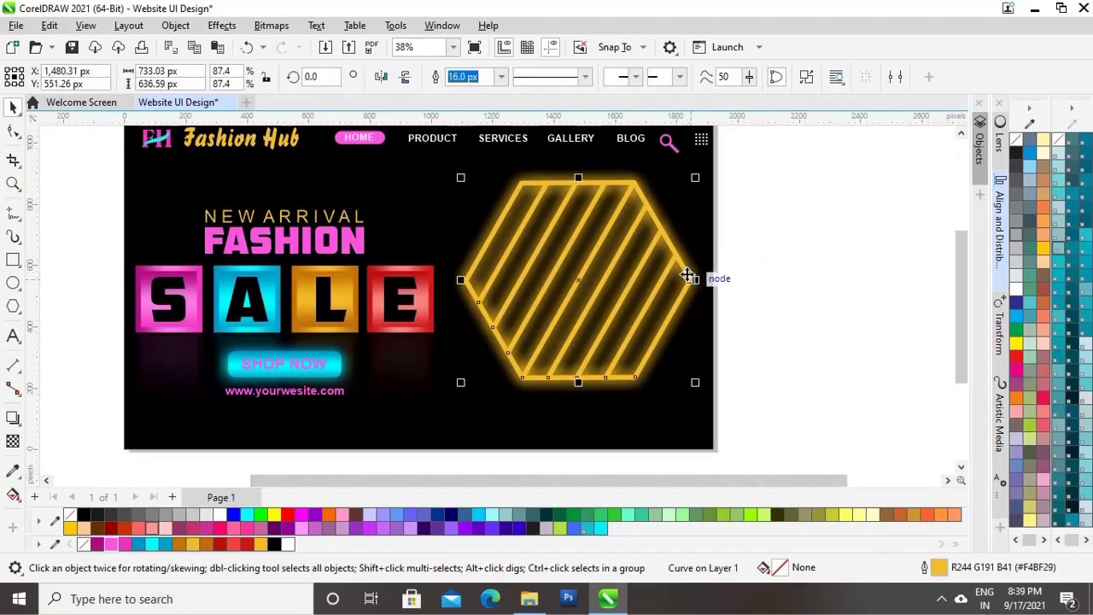
left_click_drag(581, 282, 841, 294)
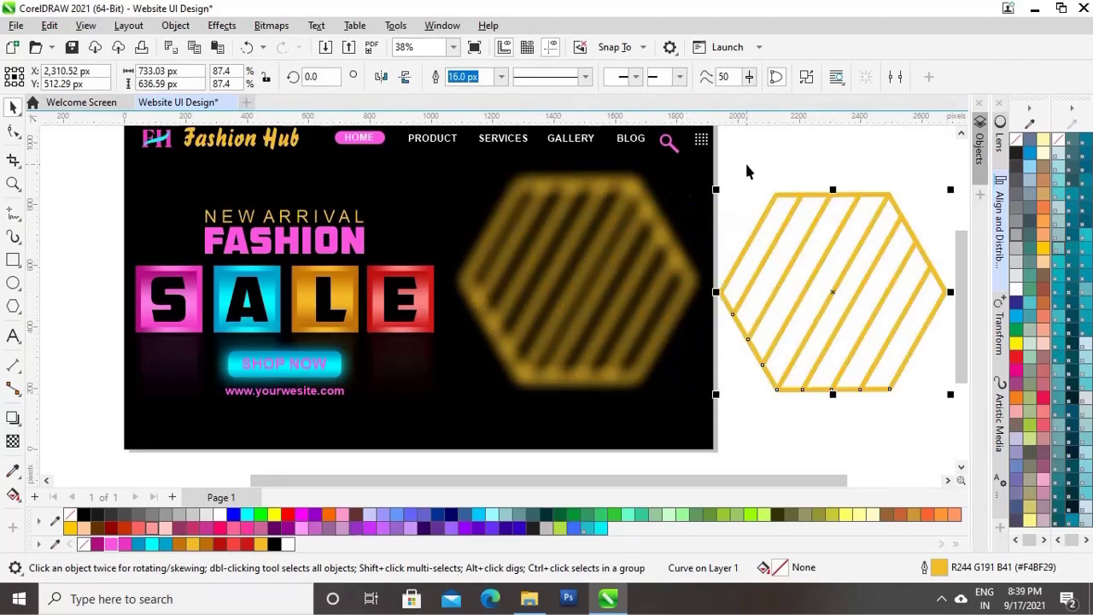
Step: Apply a Gaussian Blur with a radius of 14.9 pixels to the hexagon glow copies left on the page
left_click_drag(746, 165, 443, 420)
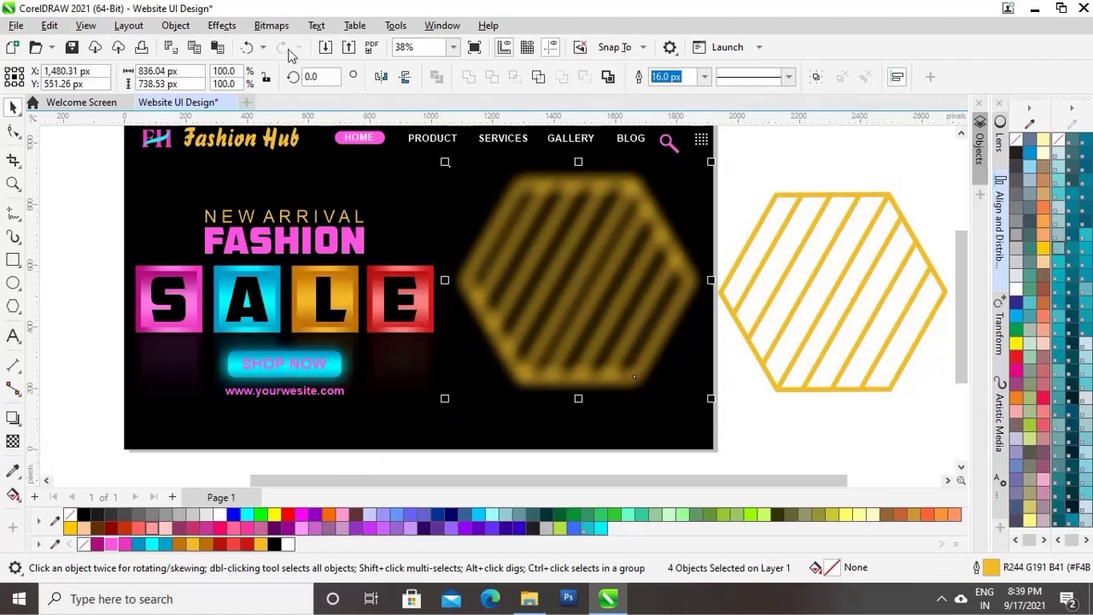
left_click(222, 25)
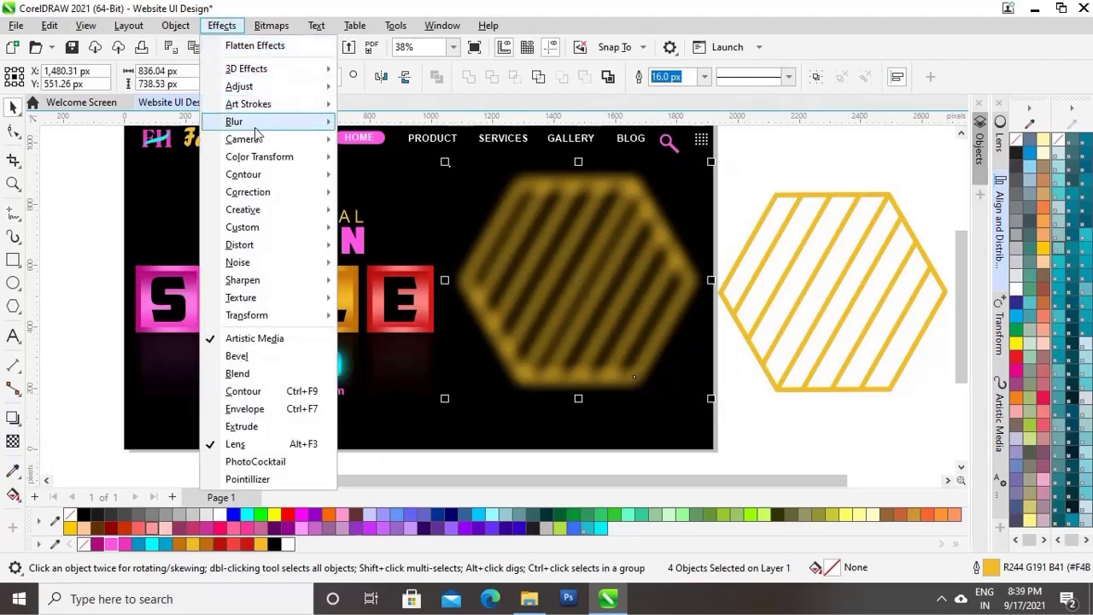
mouse_move(257, 128)
left_click(408, 156)
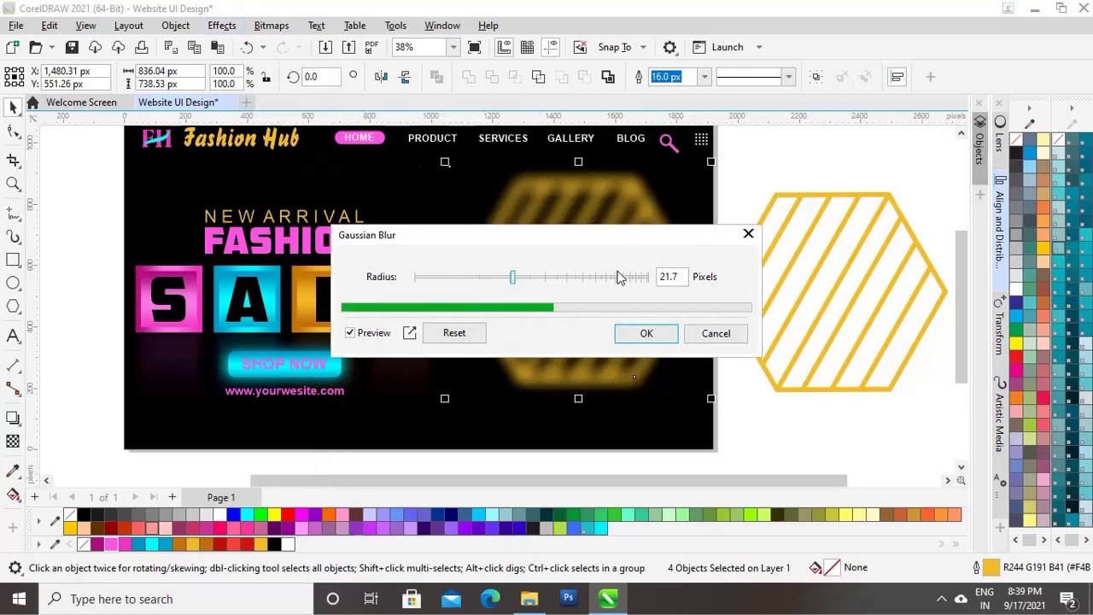
left_click(496, 280)
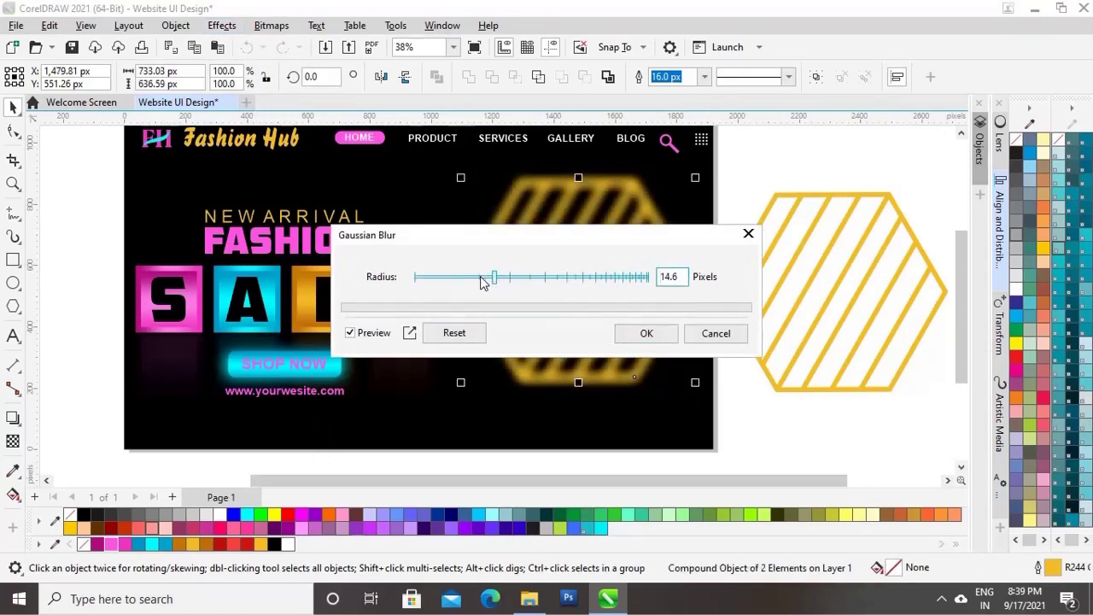
left_click_drag(497, 282, 496, 285)
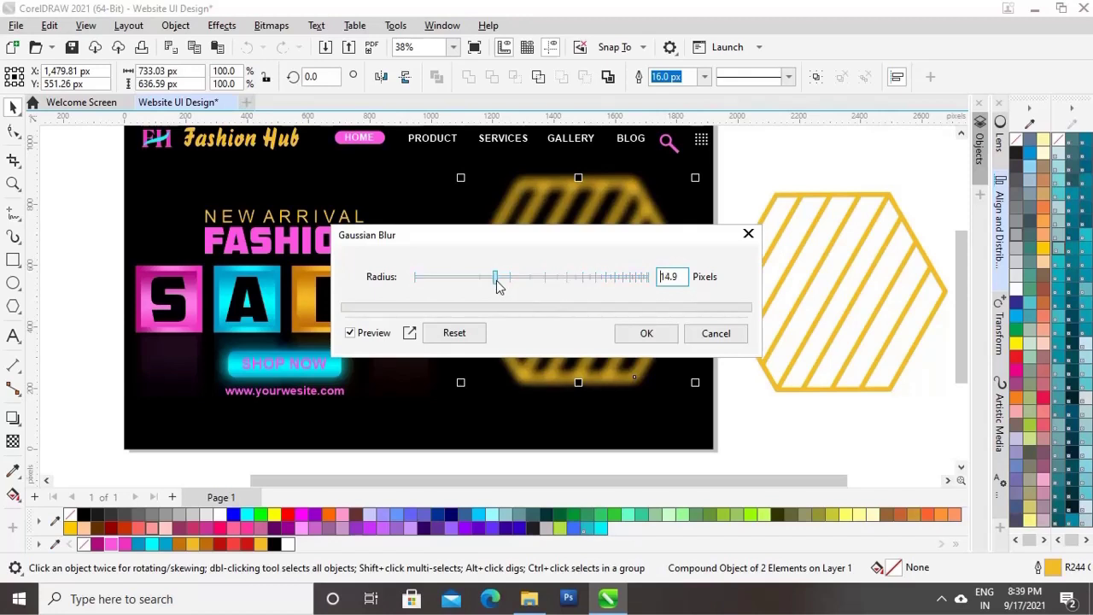
left_click(646, 334)
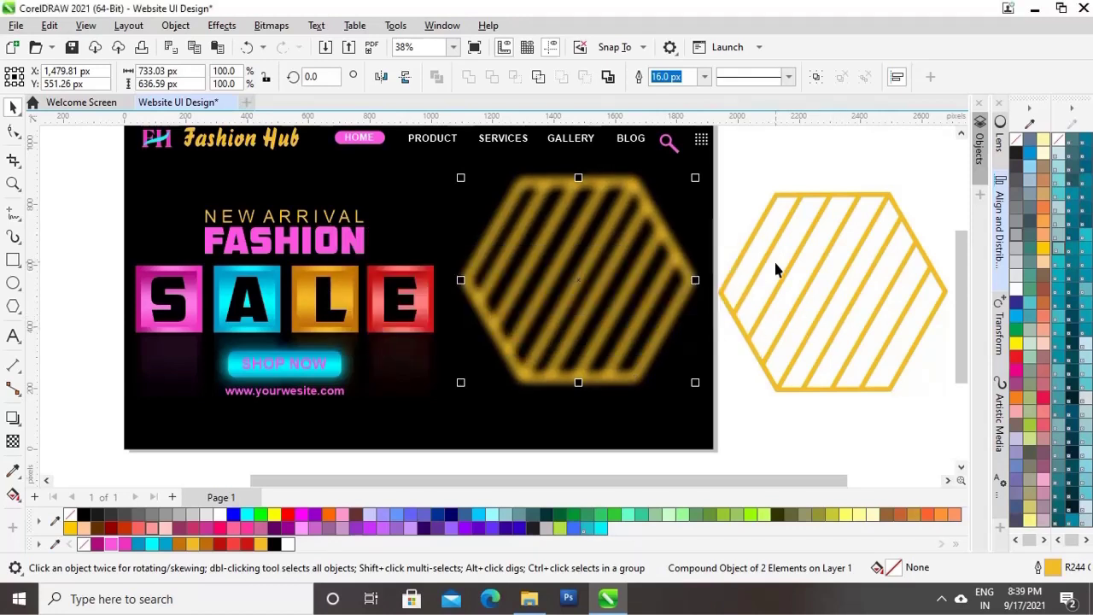
Step: Align the sharp striped hexagon with its blurred glow copies by centring them horizontally and vertically
left_click(811, 239)
left_click_drag(763, 168, 445, 418)
left_click(1001, 227)
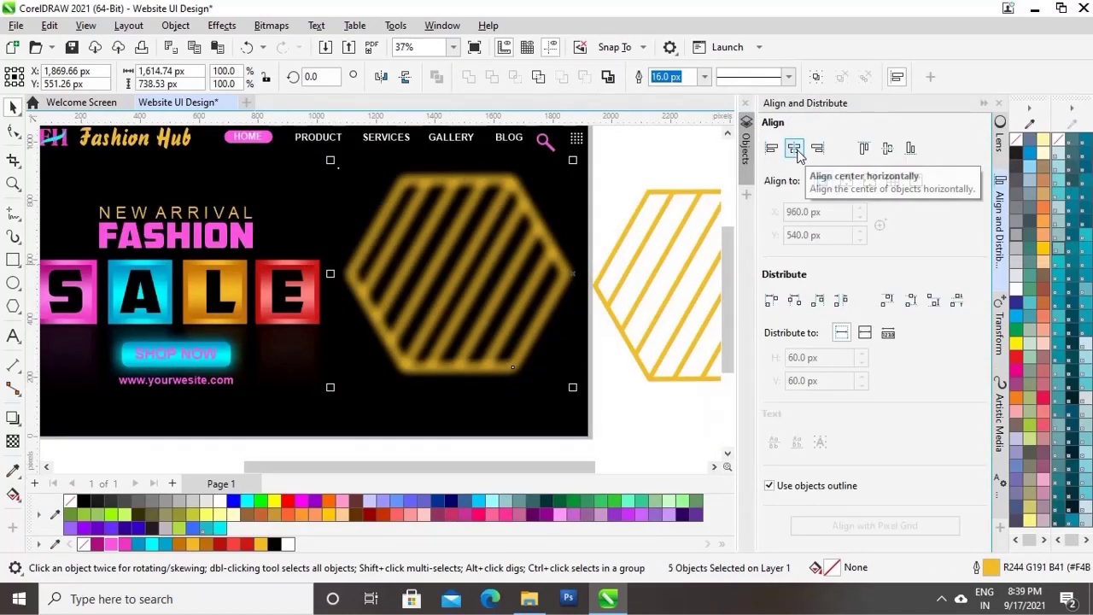
left_click(795, 150)
left_click(888, 149)
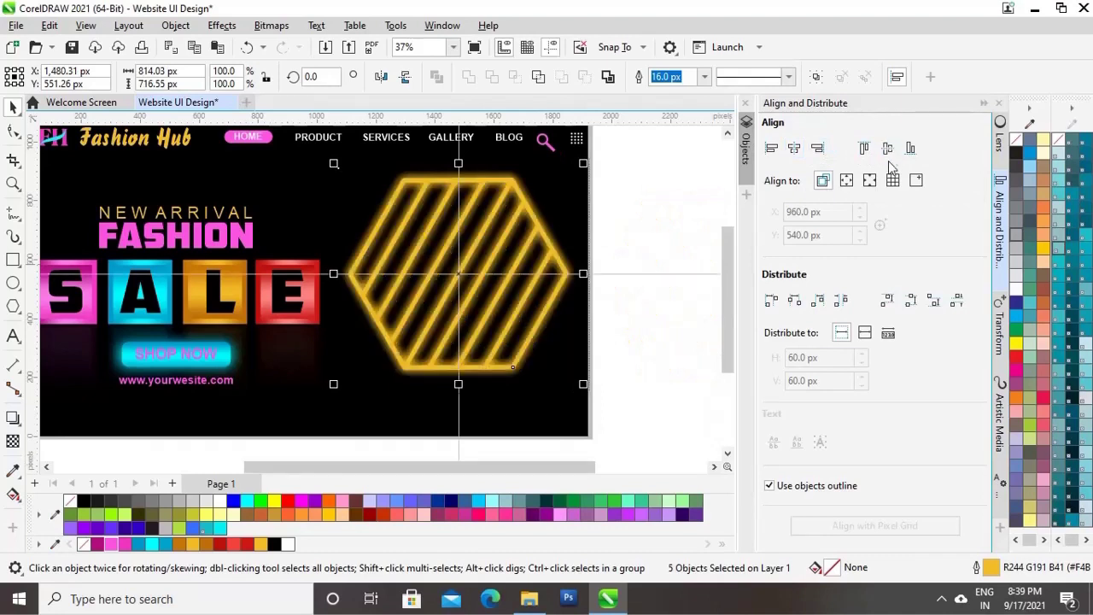
left_click(983, 104)
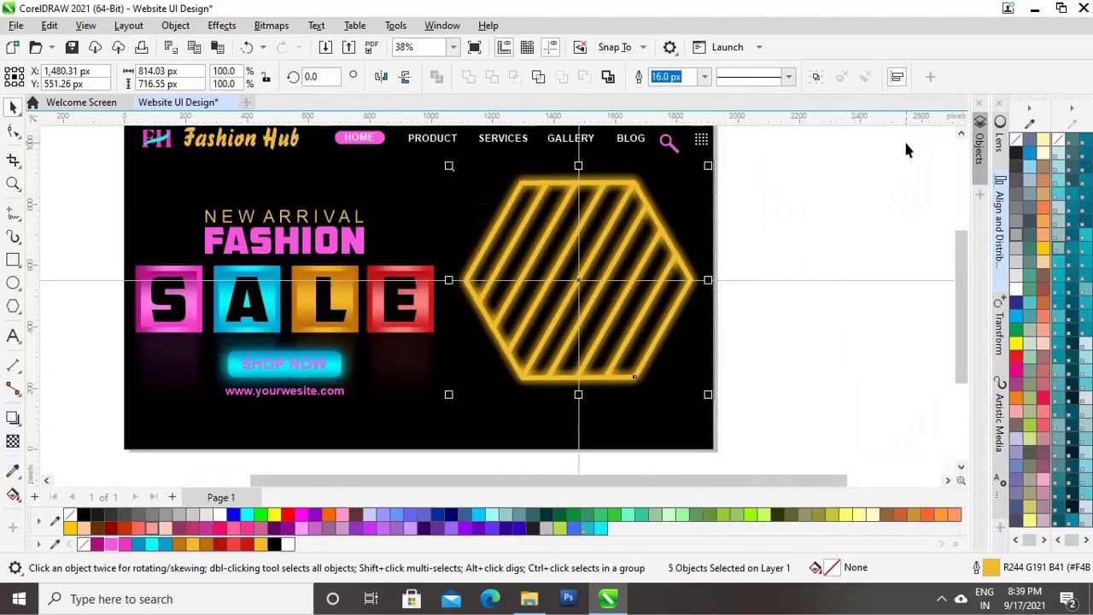
left_click(876, 220)
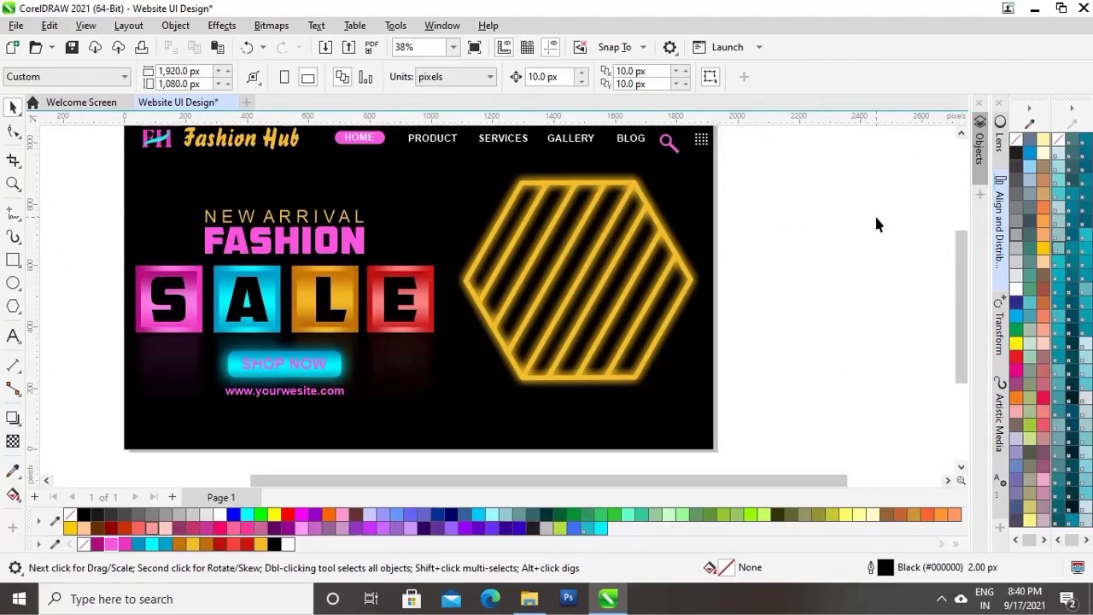
Step: Bring Shopping Image.png from the Images folder into the website design
left_click(530, 599)
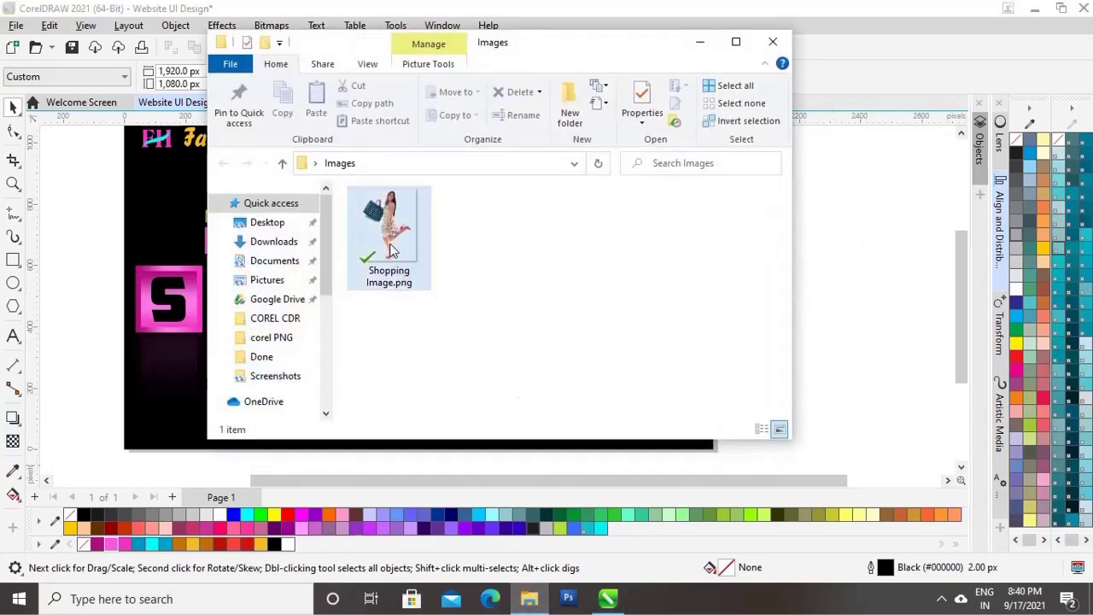
left_click(391, 250)
left_click_drag(860, 273, 859, 264)
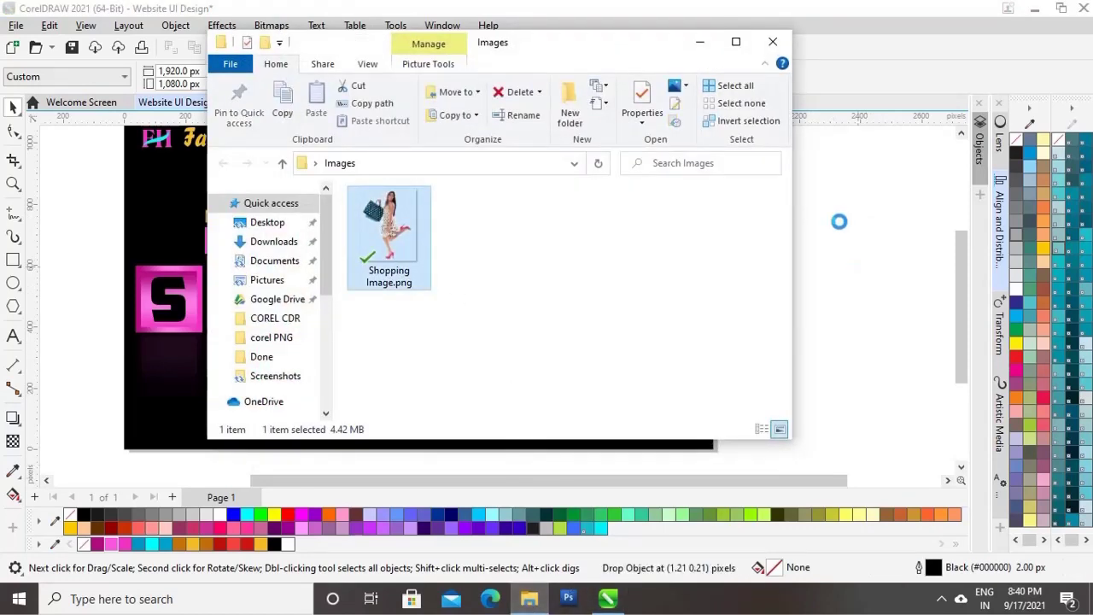
left_click(699, 41)
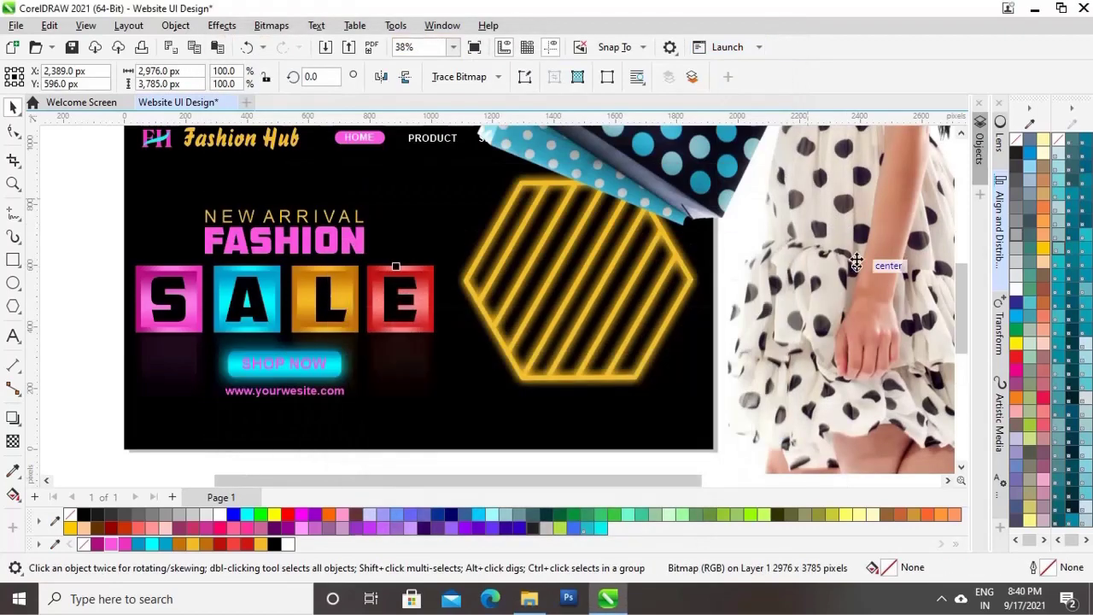
Step: Shrink the shopping image to about 44.1% and place it over the hexagon side of the page
scroll(849, 268, "down", 5)
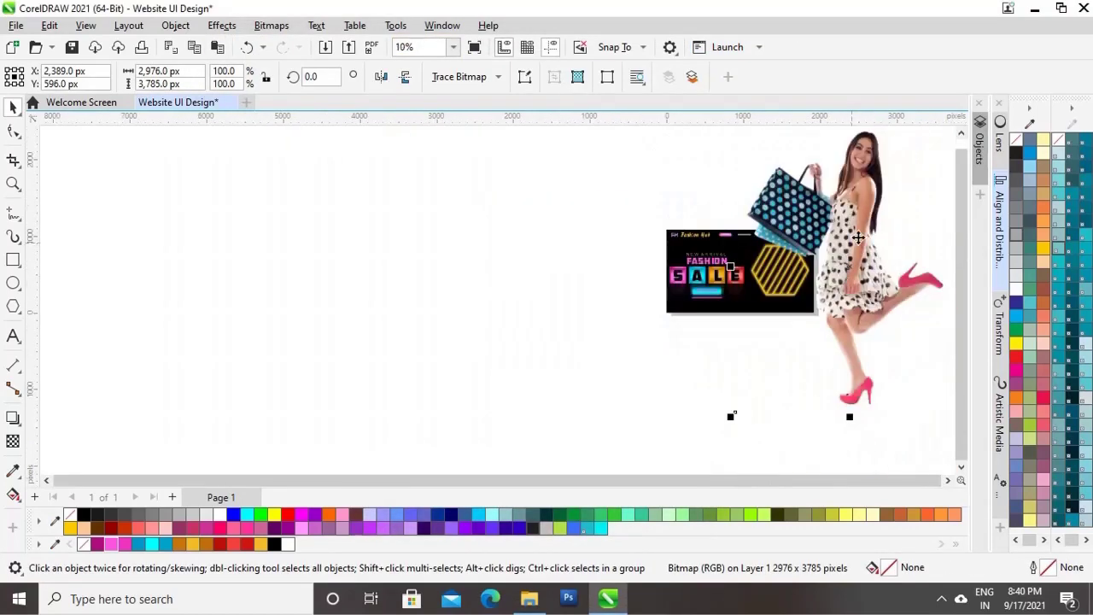
left_click_drag(863, 206, 454, 295)
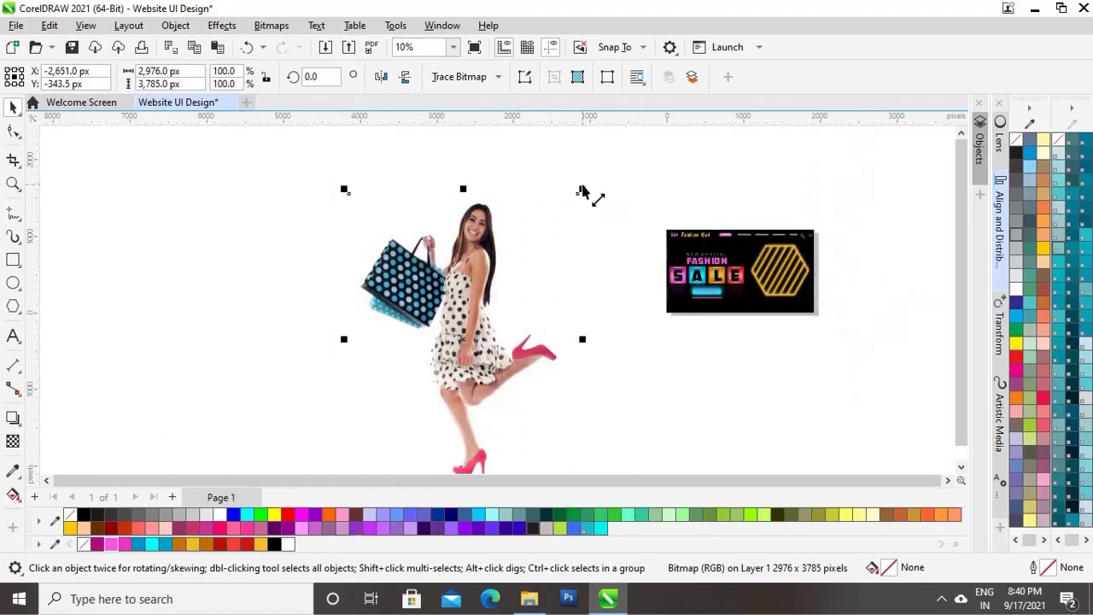
left_click_drag(580, 190, 464, 346)
left_click_drag(394, 410, 780, 274)
scroll(650, 256, "up", 2)
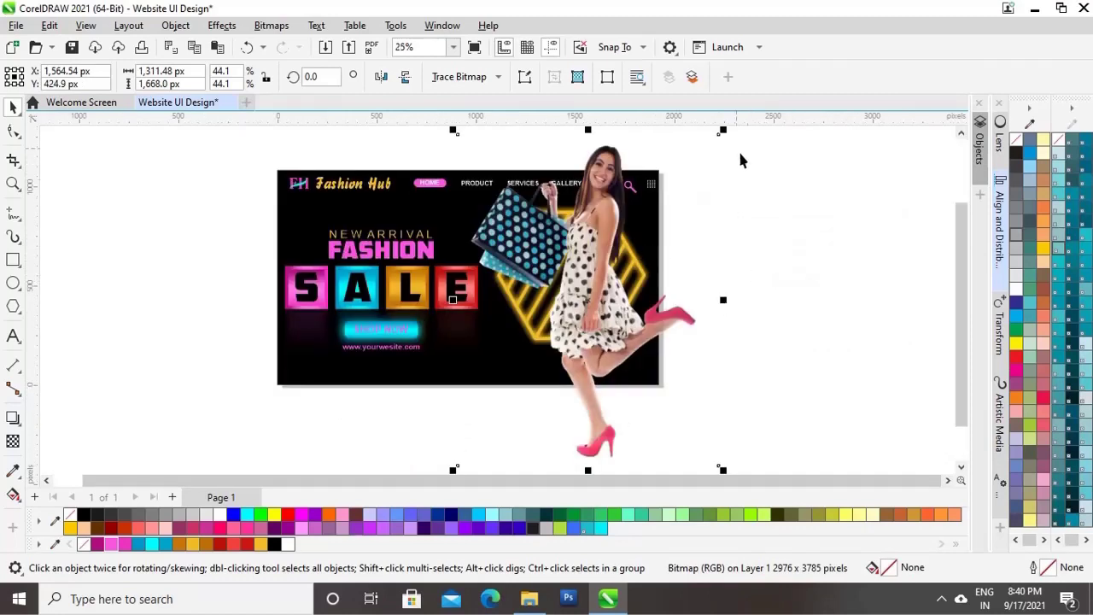
Step: Scale the shopping image down to about 20.5% and position it within the page over the striped hexagon
left_click_drag(725, 137, 609, 264)
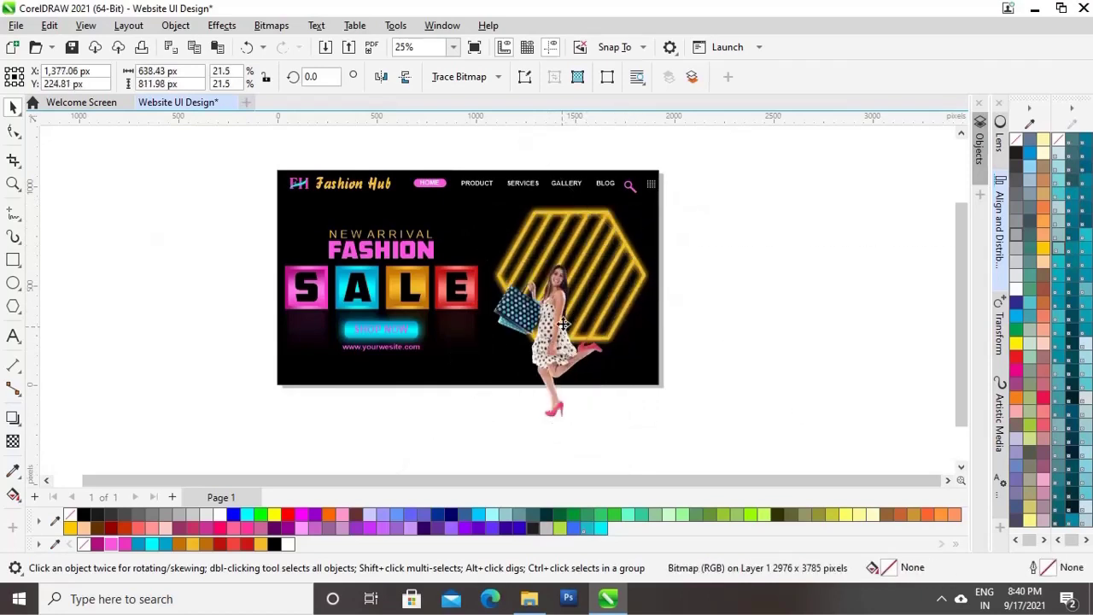
left_click_drag(544, 330, 581, 290)
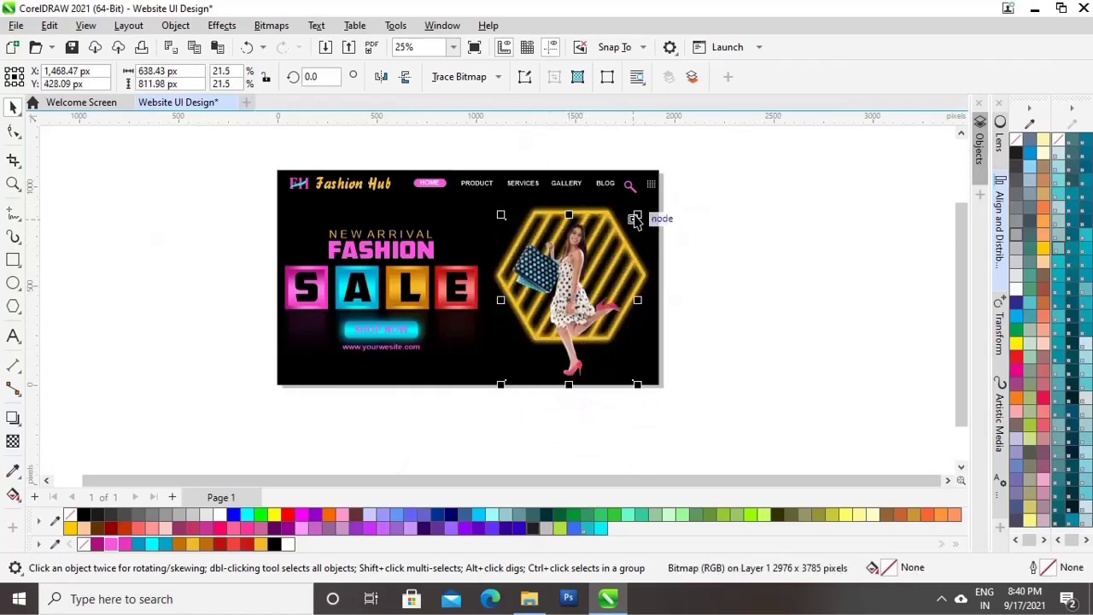
left_click_drag(641, 221, 632, 225)
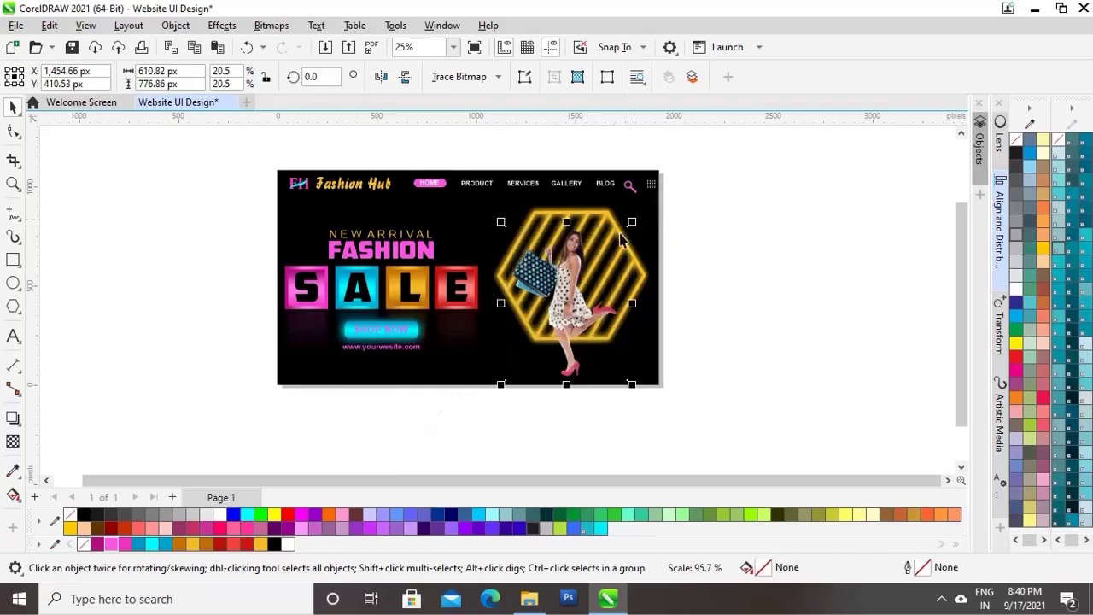
mouse_move(570, 272)
left_mouse_down()
mouse_move(575, 264)
mouse_move(574, 274)
left_mouse_up()
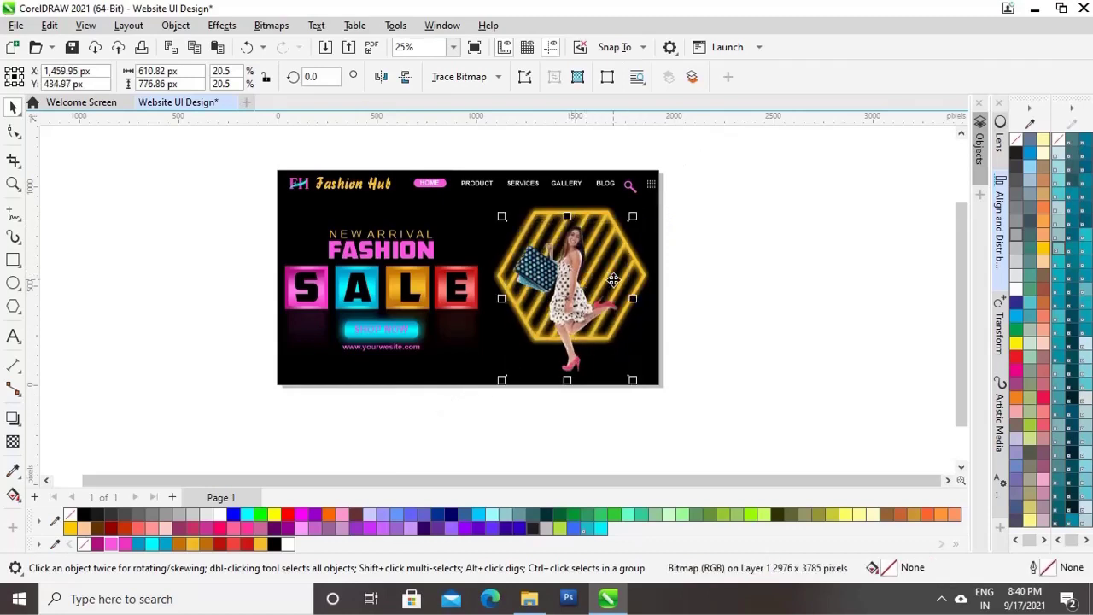
key("F4")
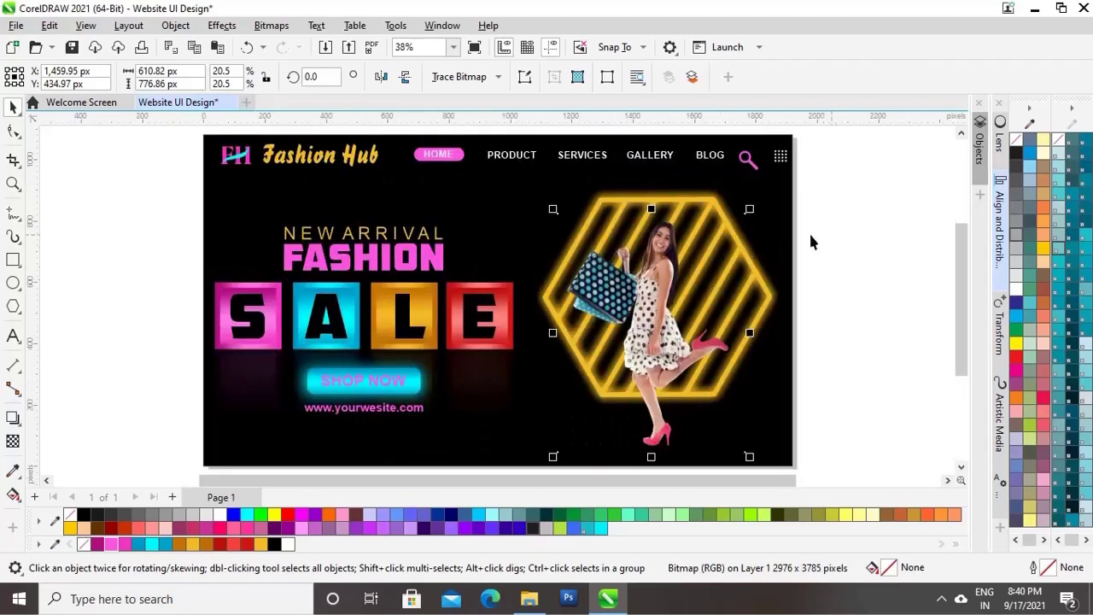
Step: Shift the shopping image slightly over the hexagon so its centre sits at about X 1,480 px, Y 429 px
left_click(871, 224)
left_click(648, 356)
left_click_drag(659, 344, 665, 350)
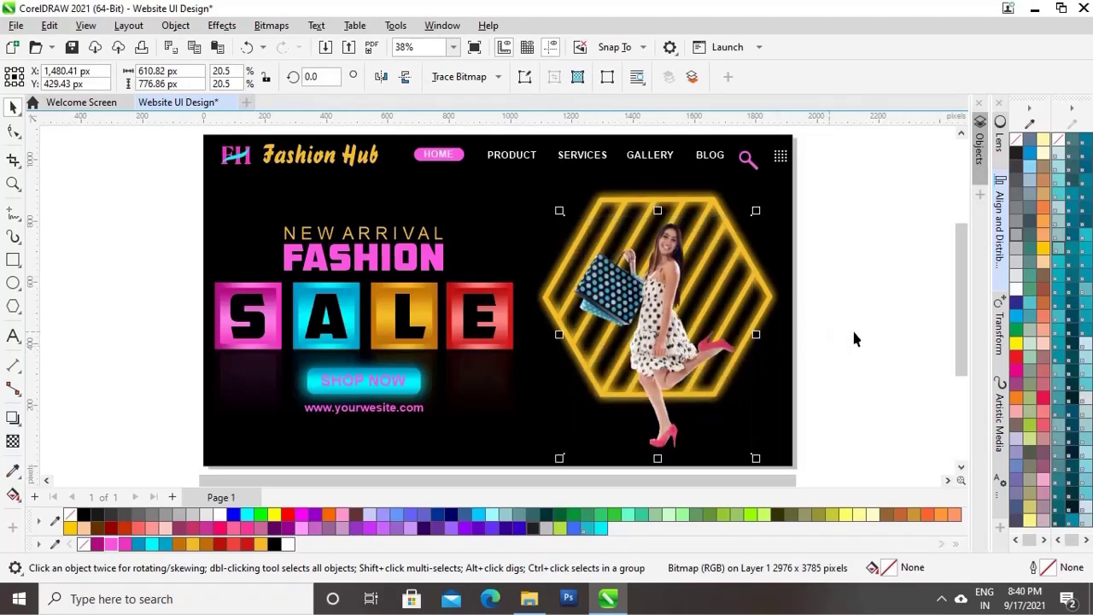
left_click(908, 312)
left_click_drag(959, 314, 964, 322)
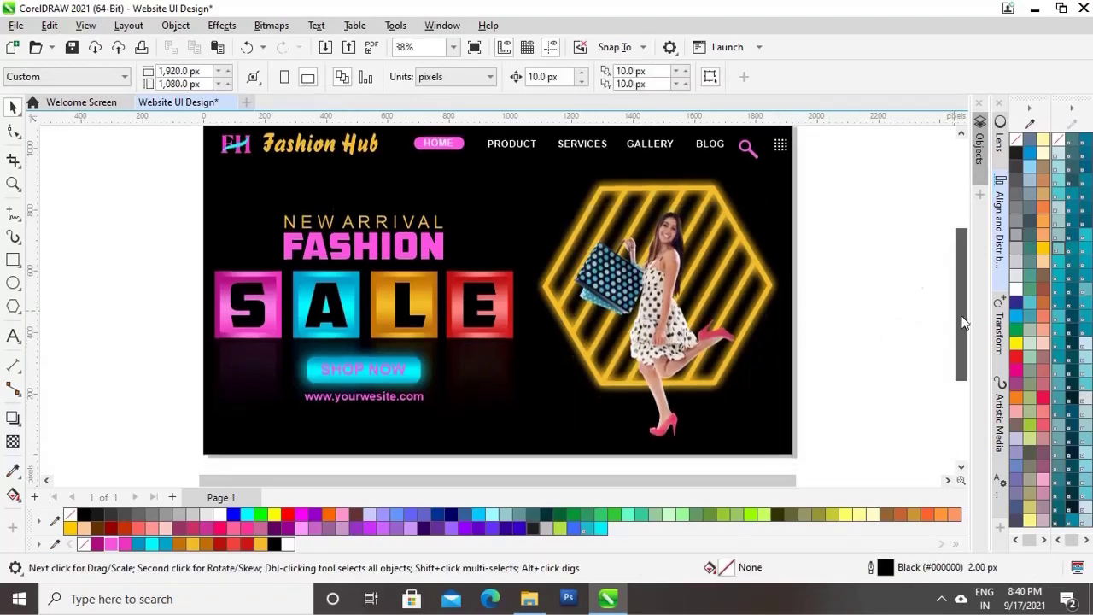
key("Tab")
scroll(957, 290, "down", 2)
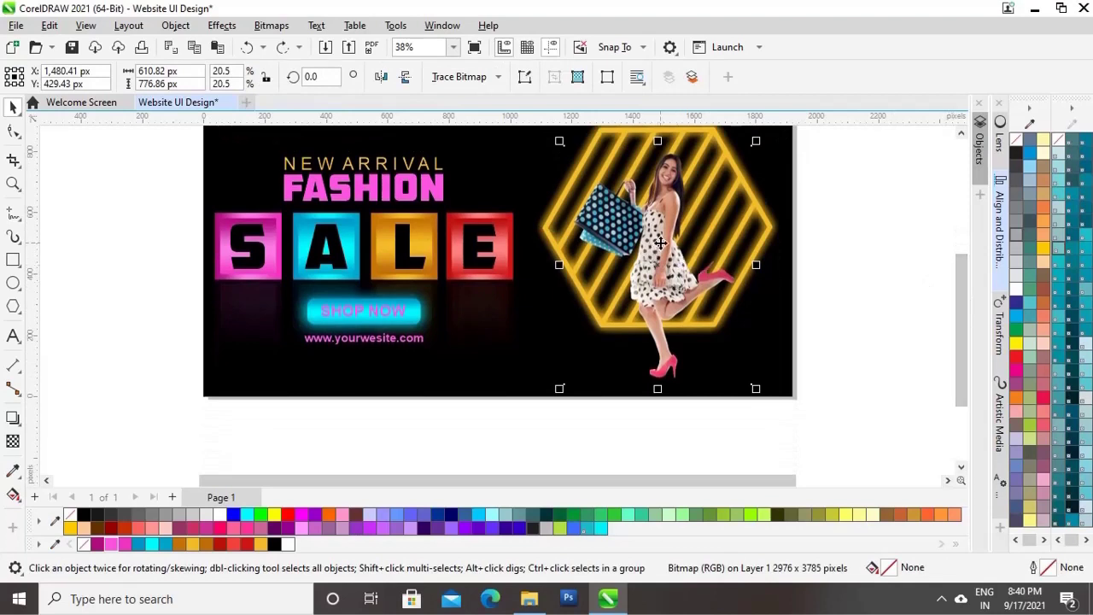
Step: Nudge the shopping image up to about Y 449.6 px and make a vertically mirrored duplicate of it
key("Up")
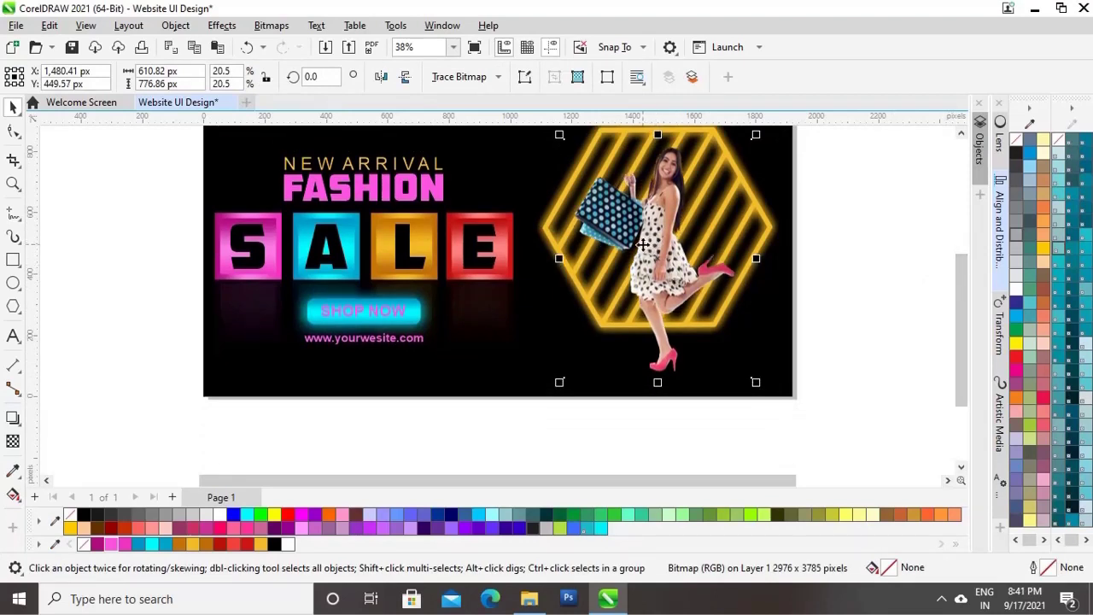
left_click_drag(642, 246, 664, 322)
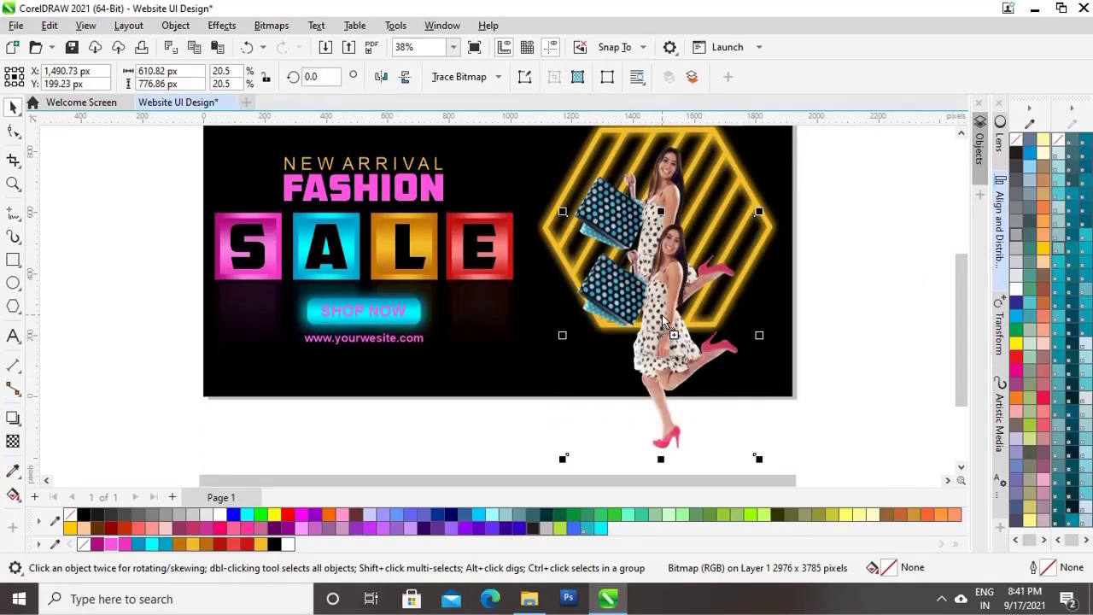
left_click(405, 79)
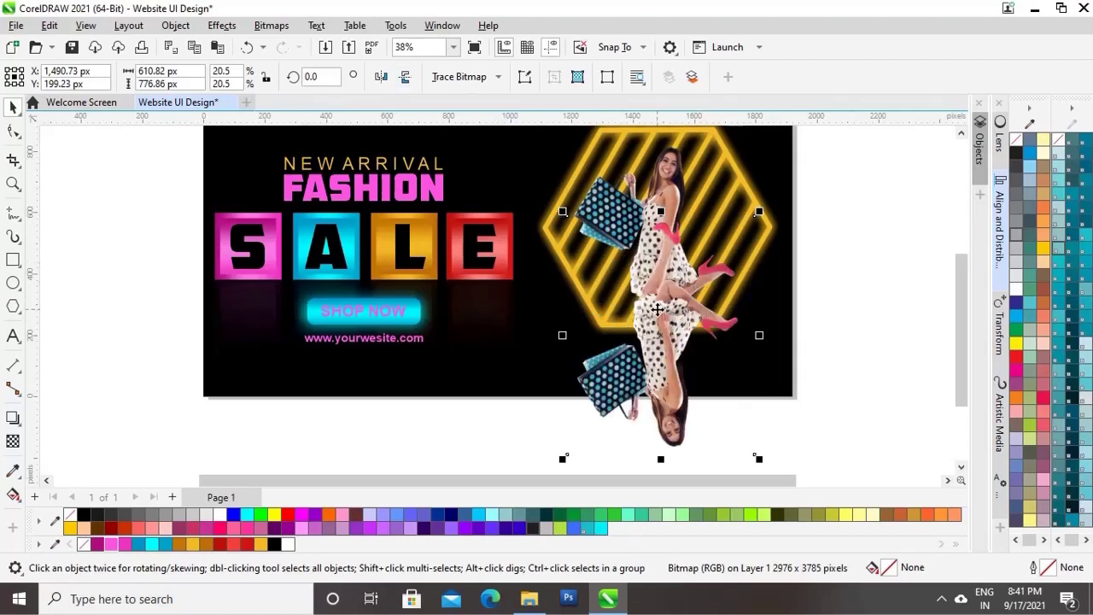
Step: Move the mirrored copy below the original so the shoe soles meet, centred at about X 1,478 px, Y -282 px
left_click_drag(658, 309, 664, 415)
key("z")
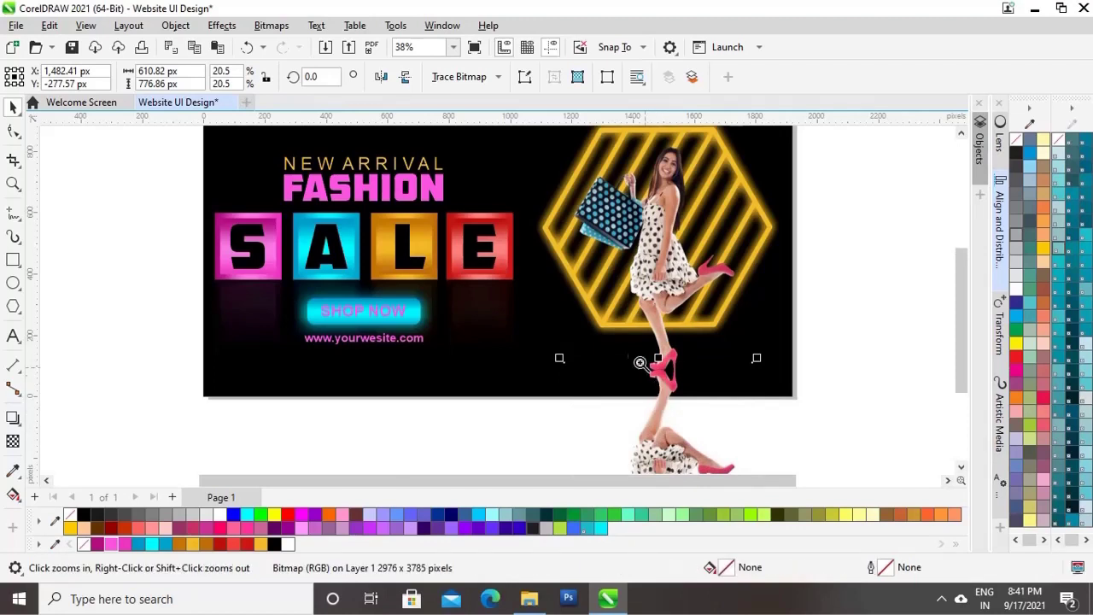
left_click_drag(630, 341, 712, 405)
key("space")
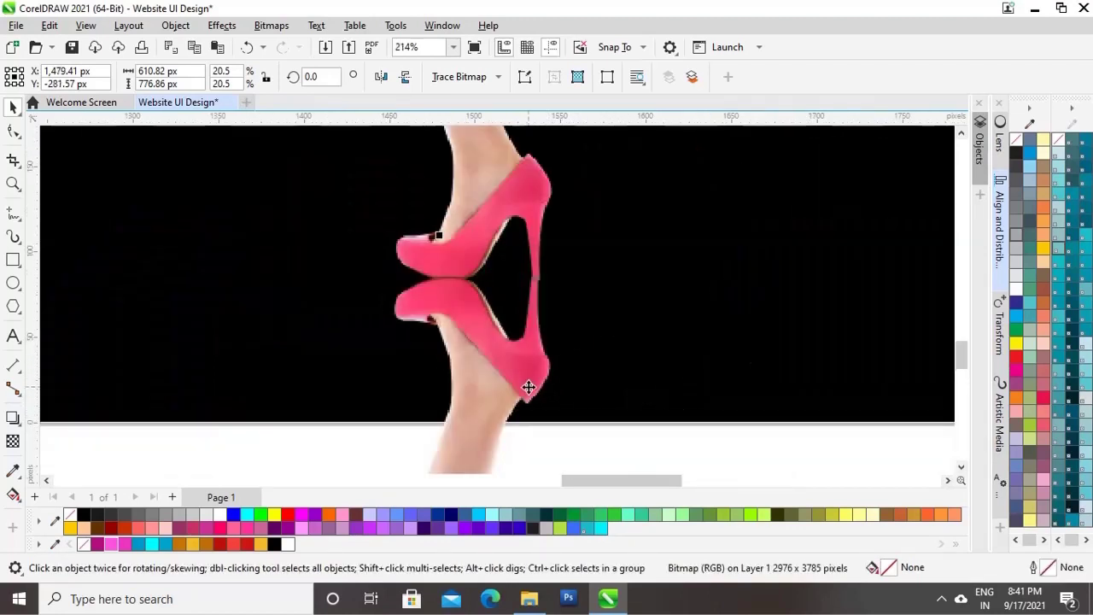
left_click_drag(506, 376, 505, 375)
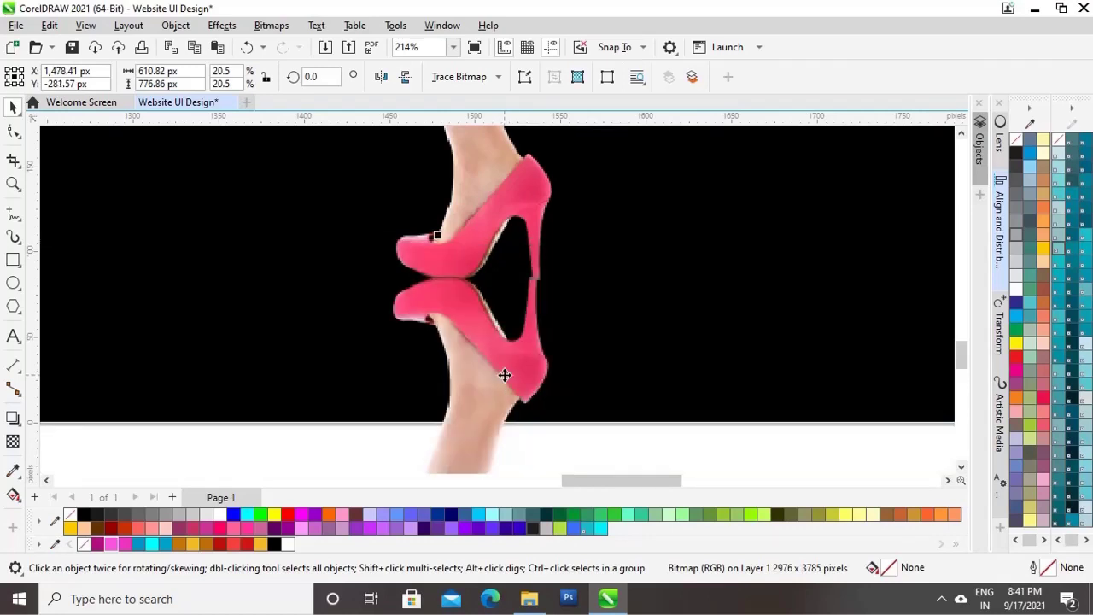
Step: Align the mirrored copy and the original shopping image on their horizontal centres
left_click(508, 189, "shift")
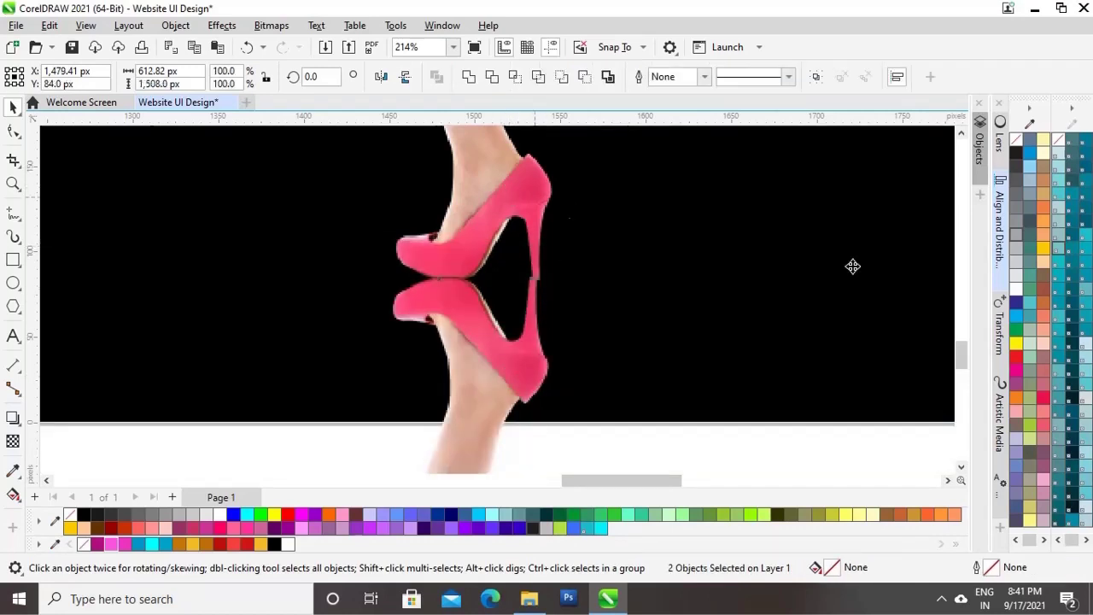
left_click(998, 248)
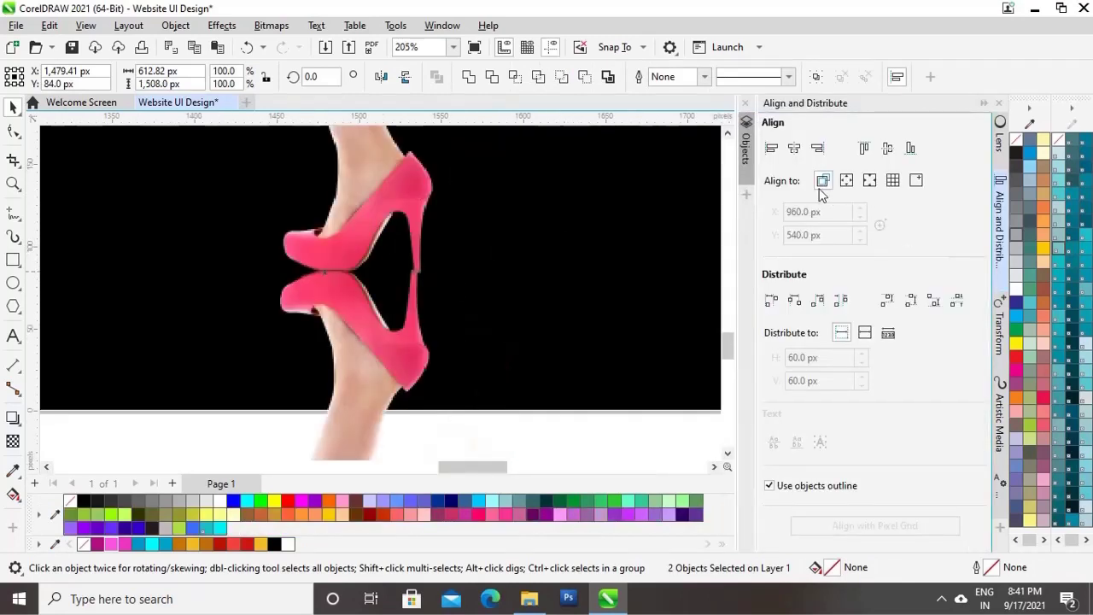
left_click(796, 154)
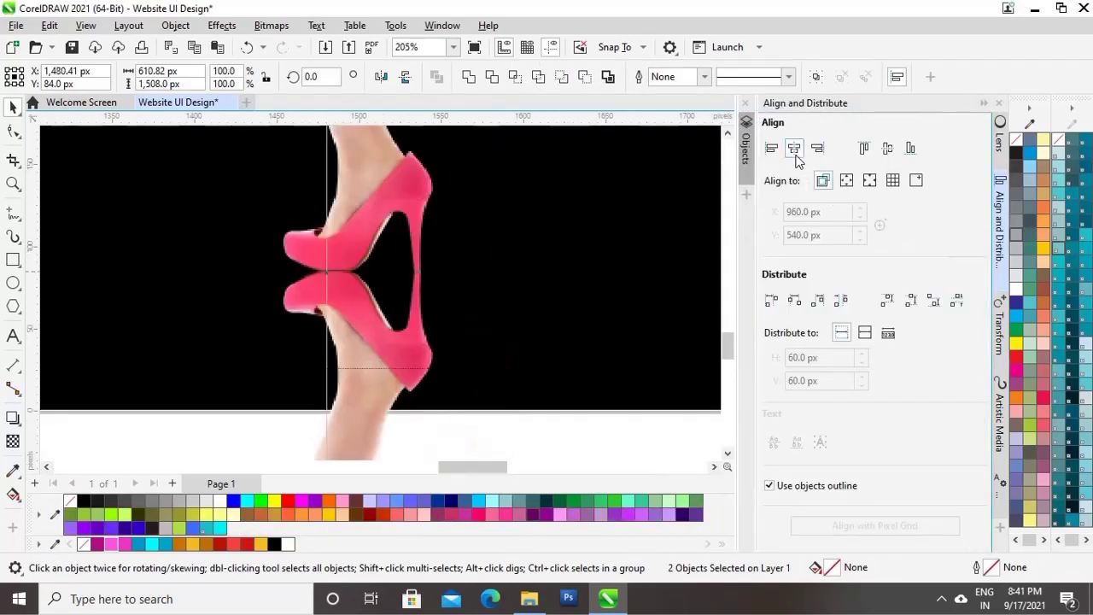
left_click(983, 103)
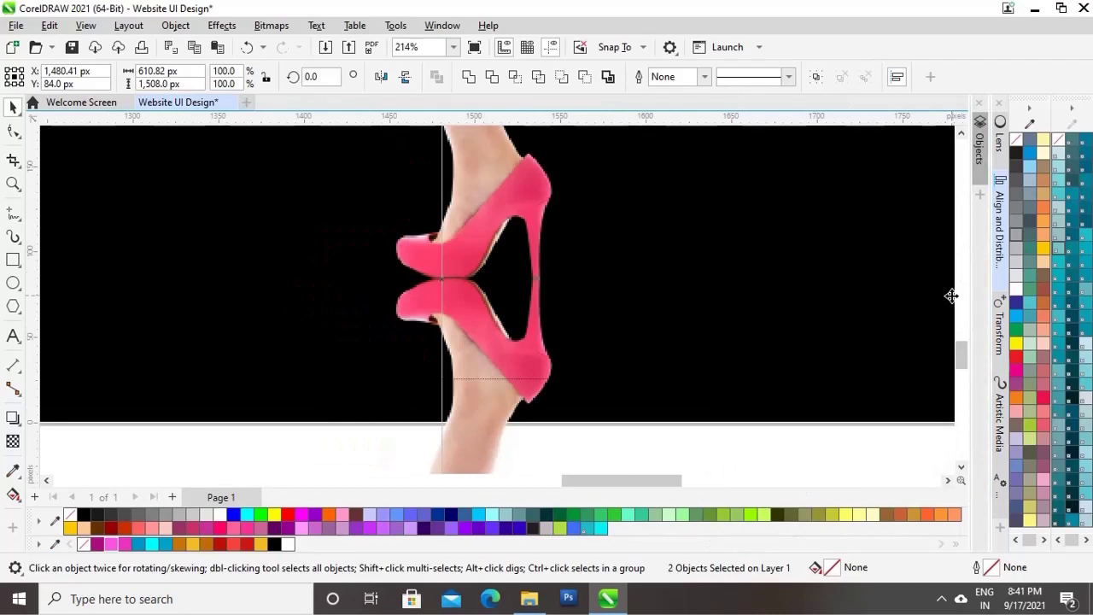
key("F4")
left_click(796, 337)
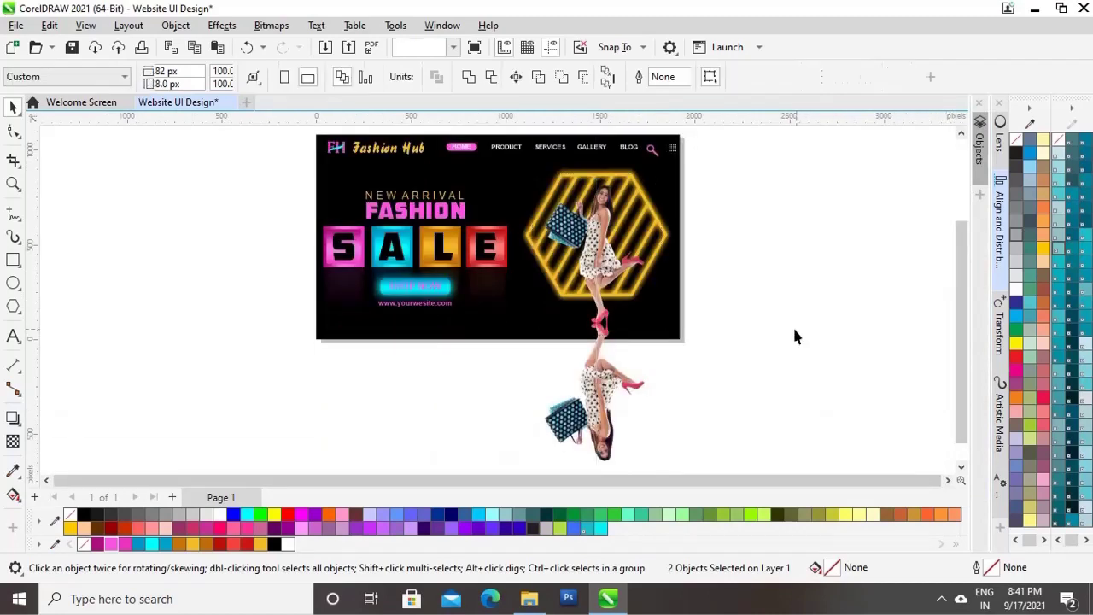
Step: Cut the mirrored shopping image straight across along the page's lower edge with the Knife tool
key("z")
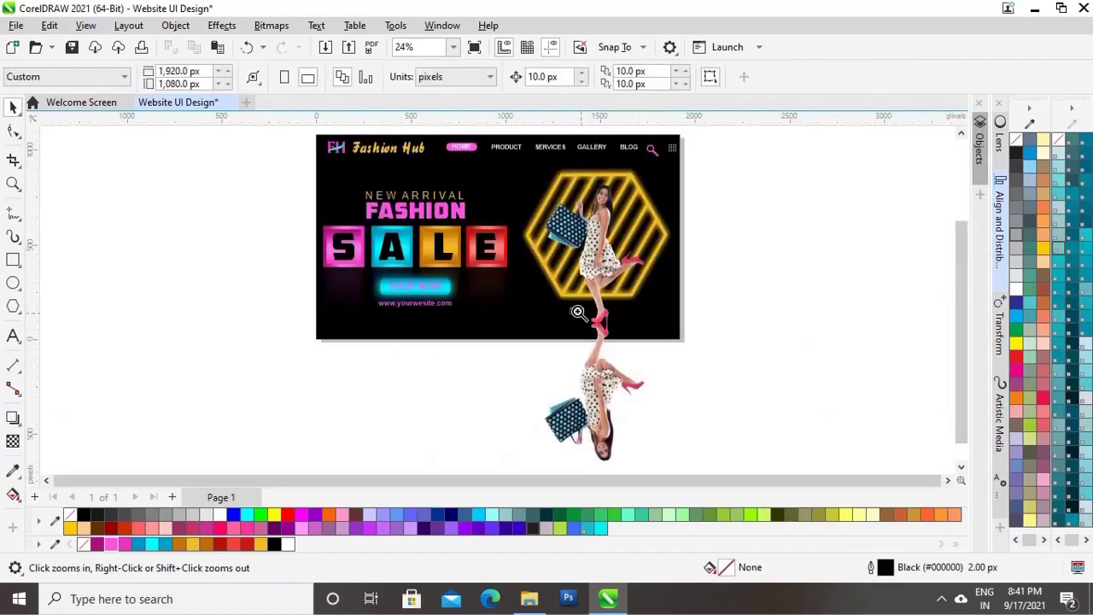
left_click_drag(570, 308, 639, 353)
key("space")
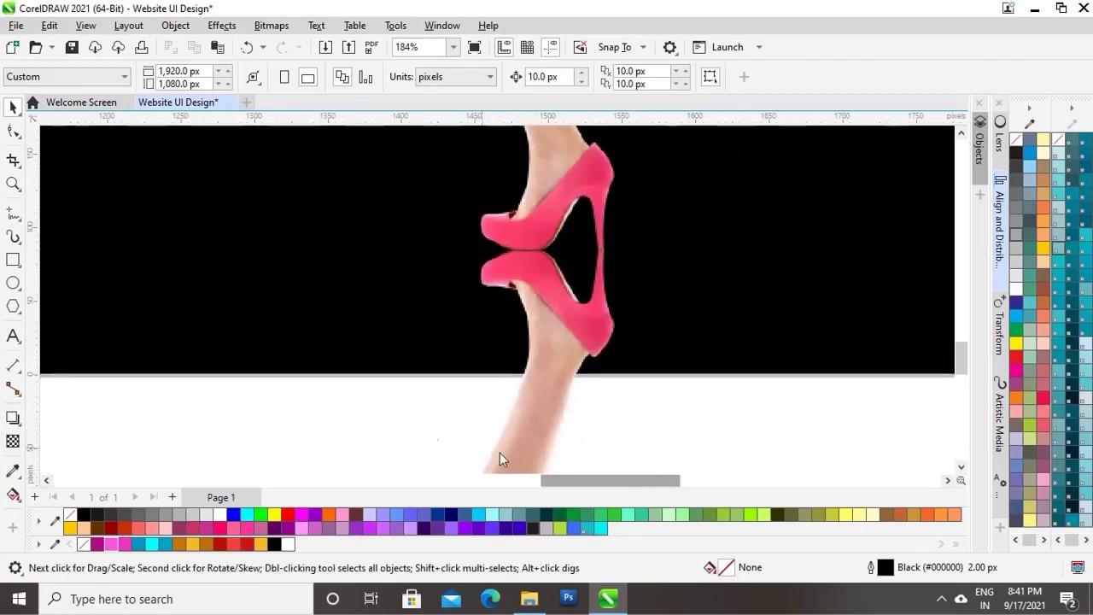
left_click(21, 167)
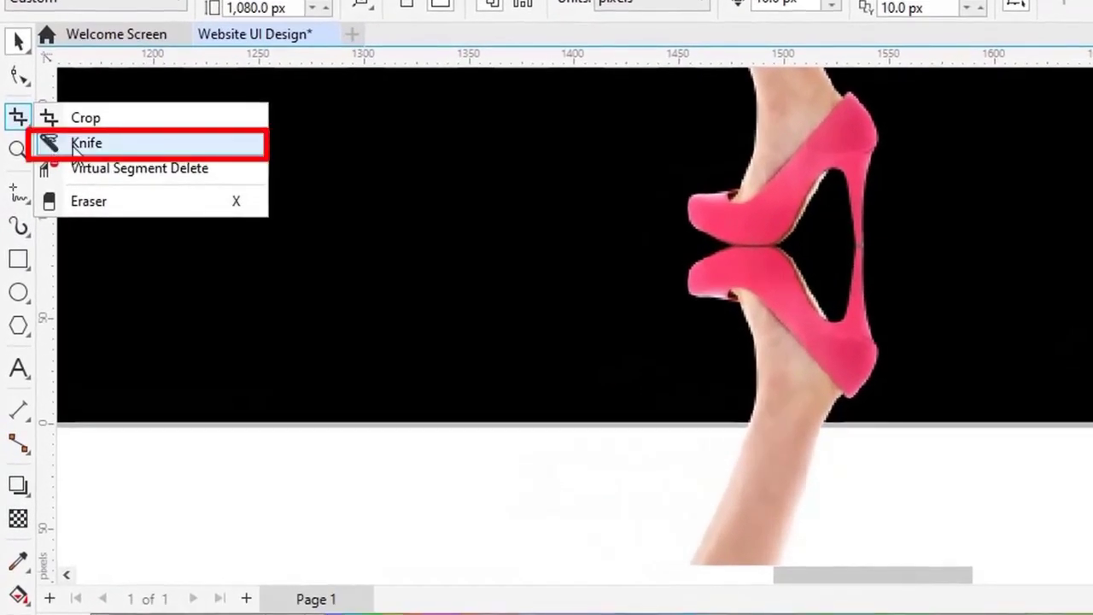
left_click(76, 146)
scroll(537, 370, "down", 2)
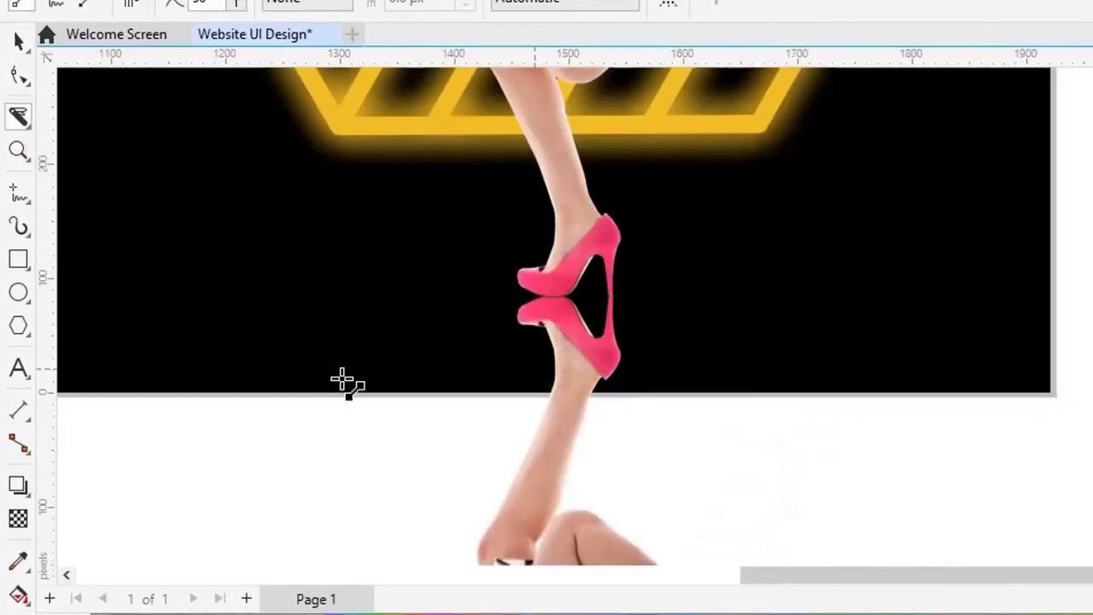
left_click_drag(173, 391, 1030, 391)
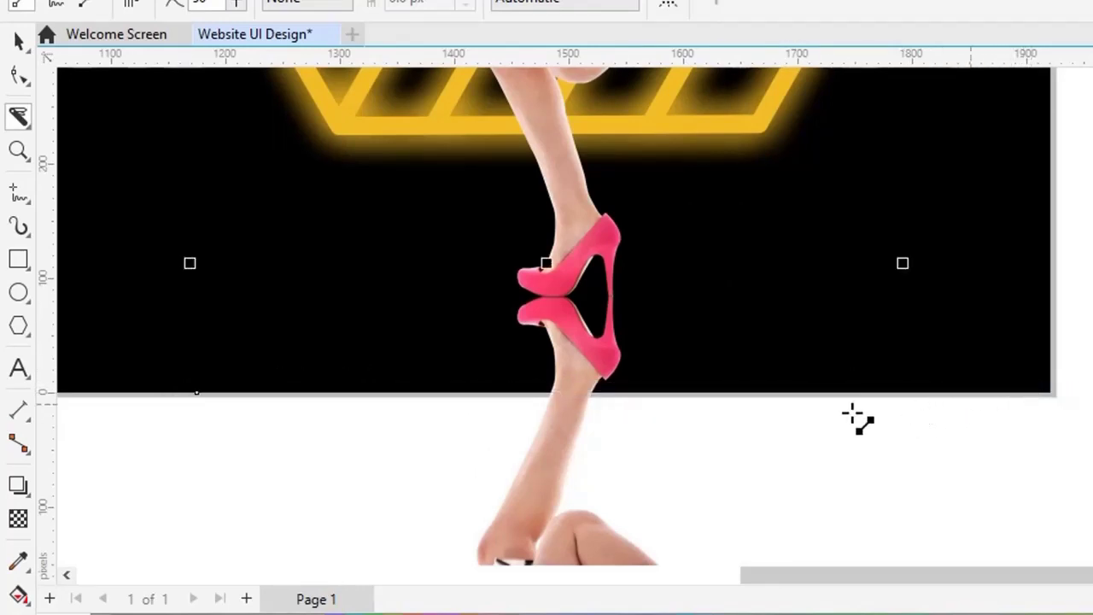
Step: Delete the cut-off part of the mirrored image that hangs below the page
left_click(19, 40)
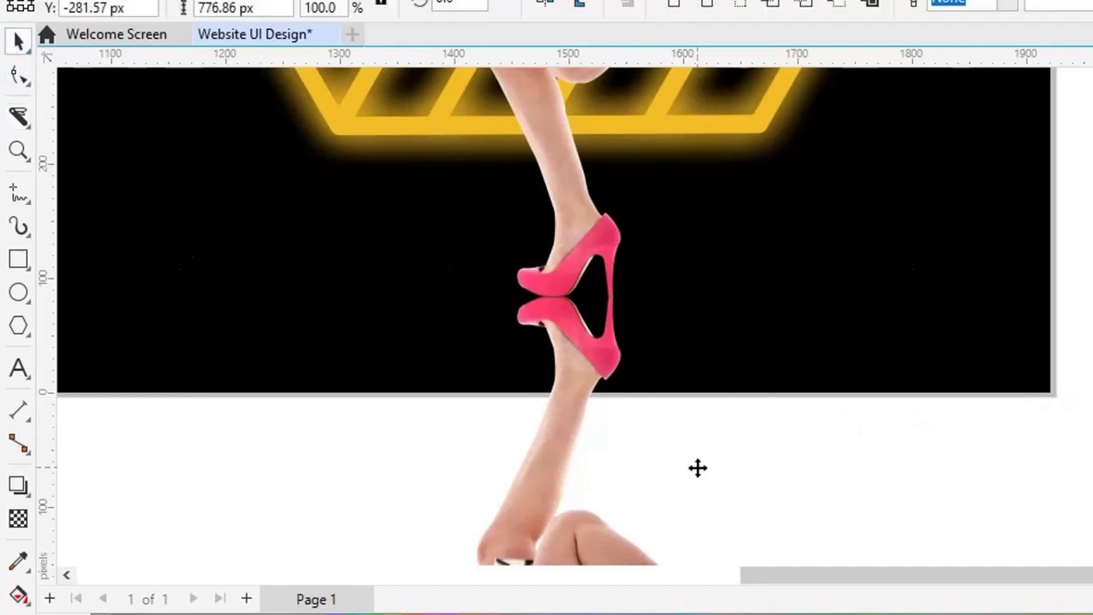
left_click(549, 482)
left_click(679, 517)
left_click(541, 487)
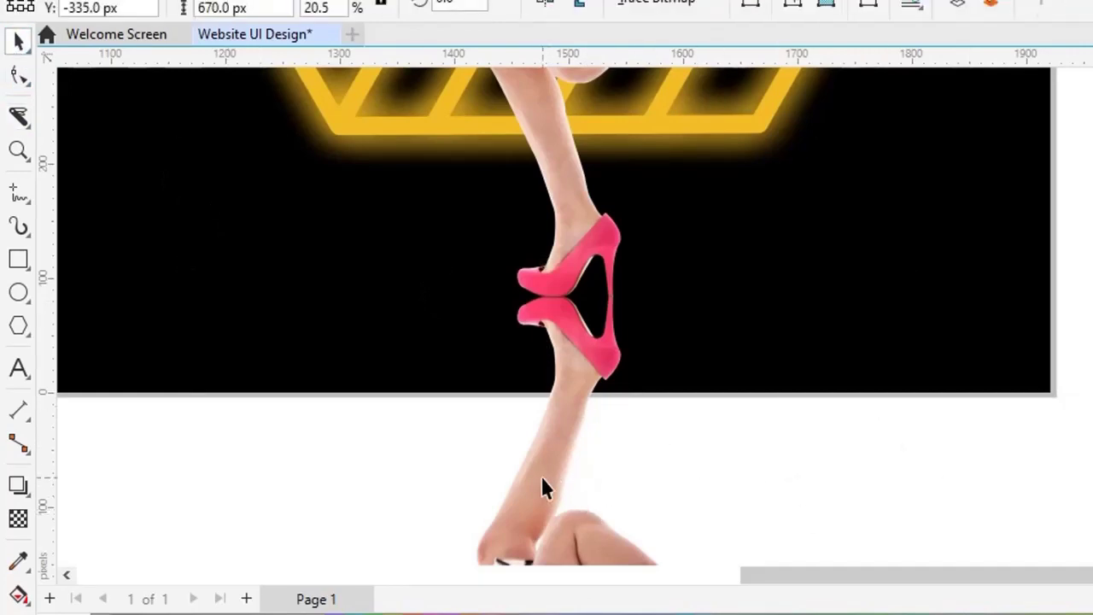
key("Delete")
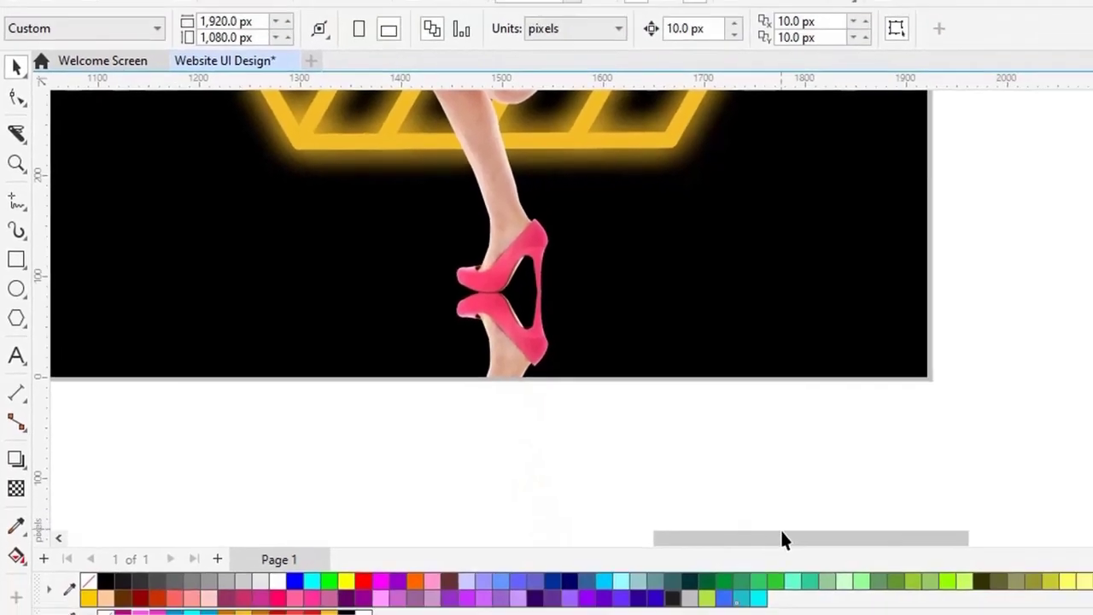
left_click_drag(898, 575, 828, 577)
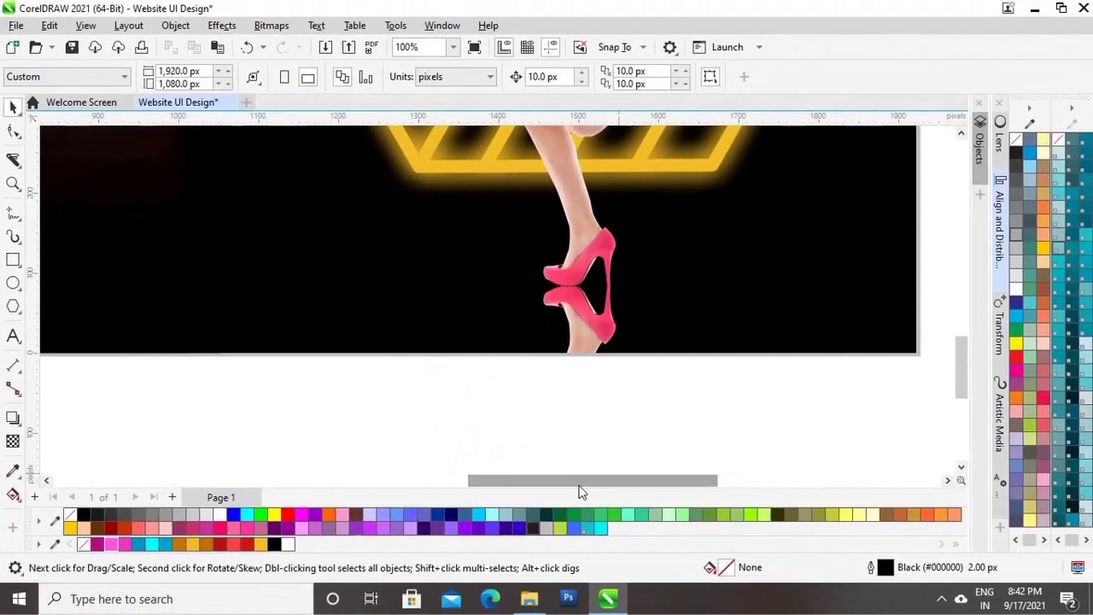
Step: Apply a downward linear fountain transparency to the shoe reflection so it fades out towards the page's lower edge
left_click(588, 343)
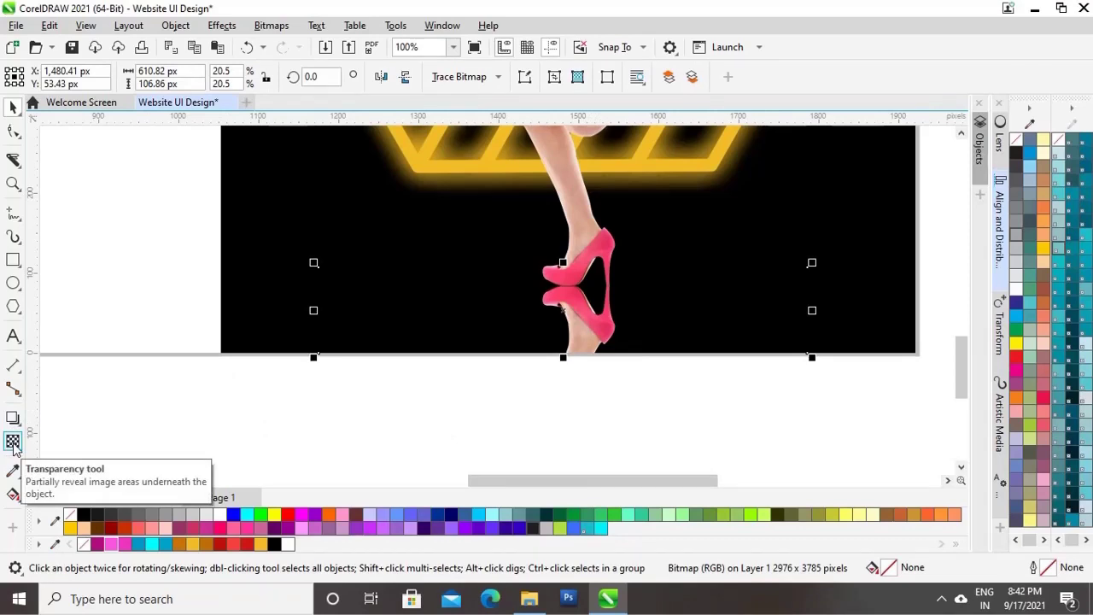
key("shift+F4")
left_click(842, 387)
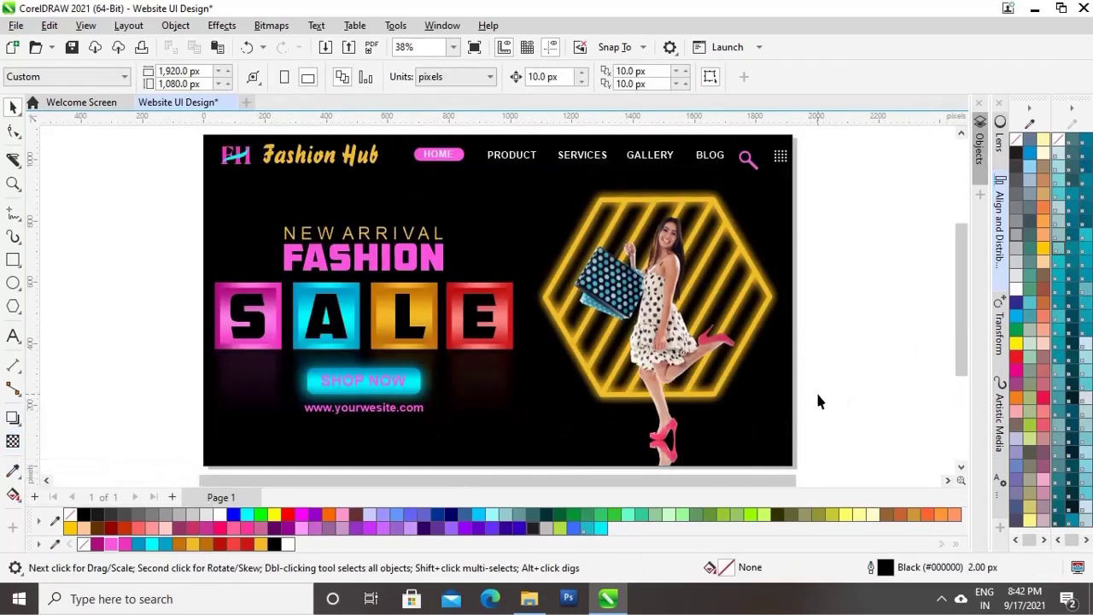
key("z")
left_click_drag(633, 420, 726, 445)
left_click_drag(658, 483, 651, 483)
key("space")
left_click(517, 365)
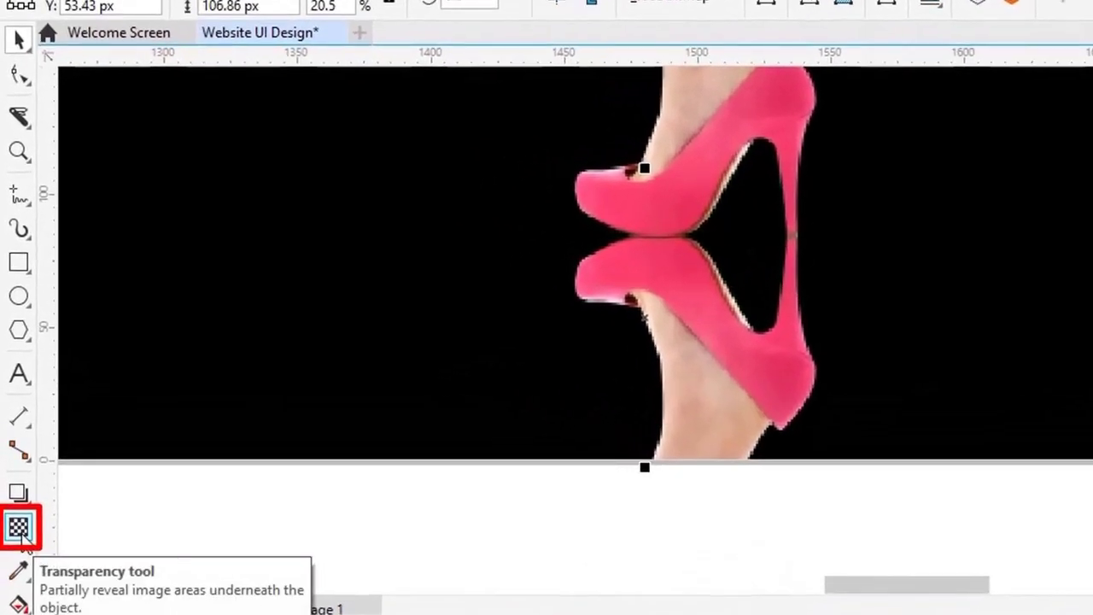
left_click(13, 440)
left_click_drag(669, 281, 655, 472)
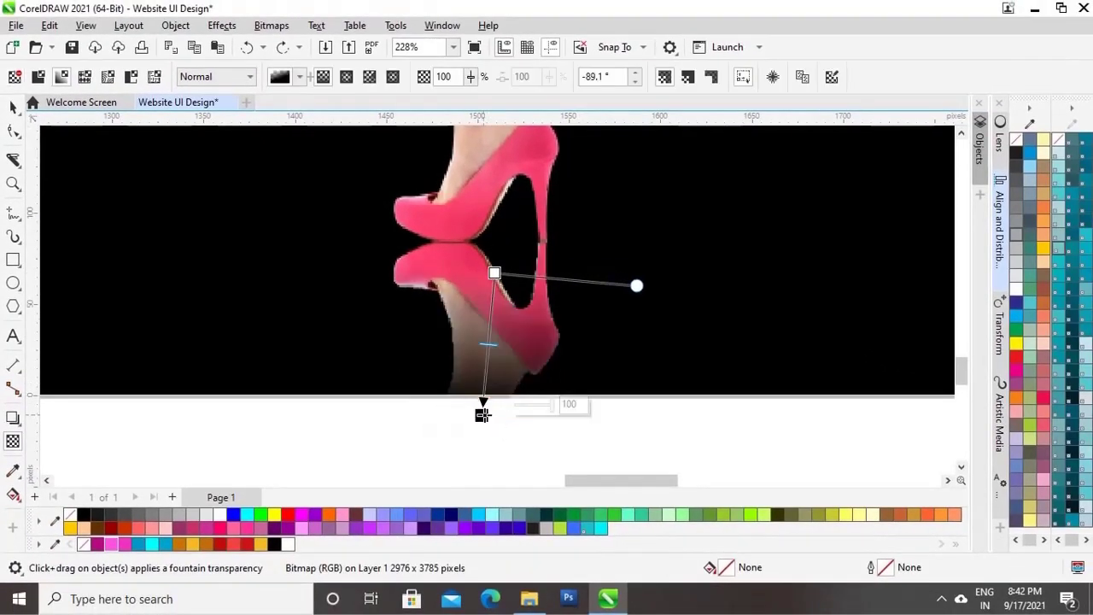
Step: Lengthen the reflection's transparency gradient, starting it up at the model's legs and ending it below the page, to make the reflection fainter
left_click_drag(496, 272, 499, 168)
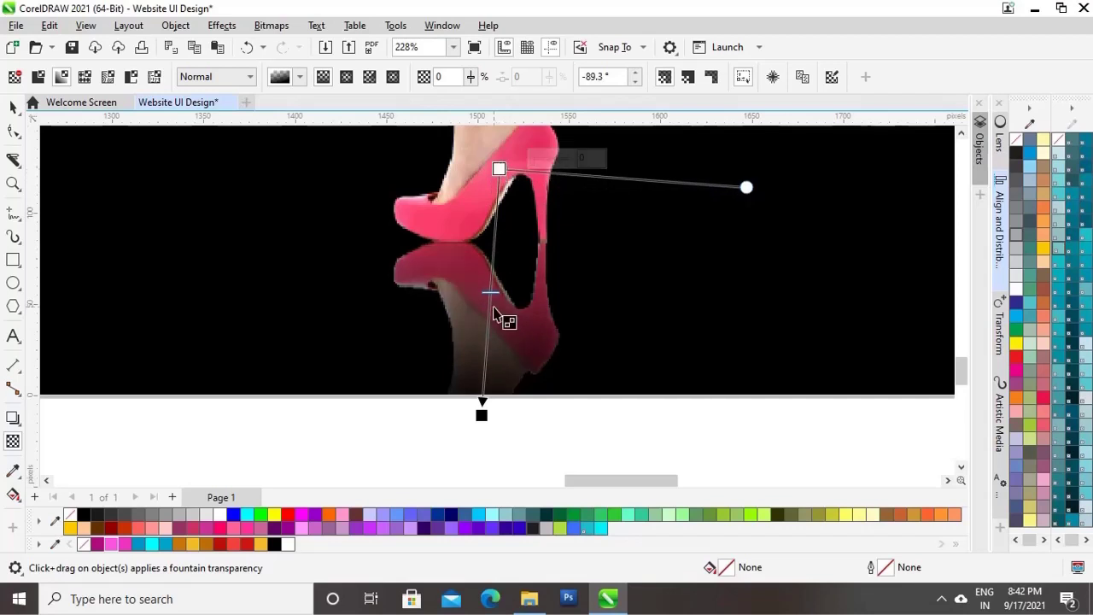
left_click_drag(482, 415, 474, 468)
left_click_drag(487, 321, 501, 236)
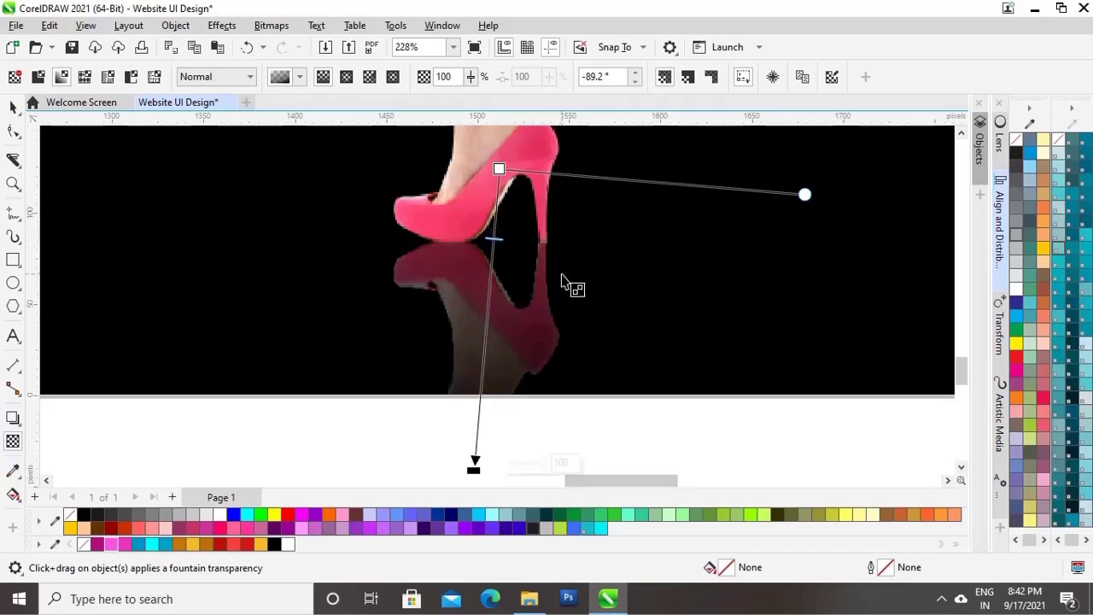
scroll(572, 282, "down", 2)
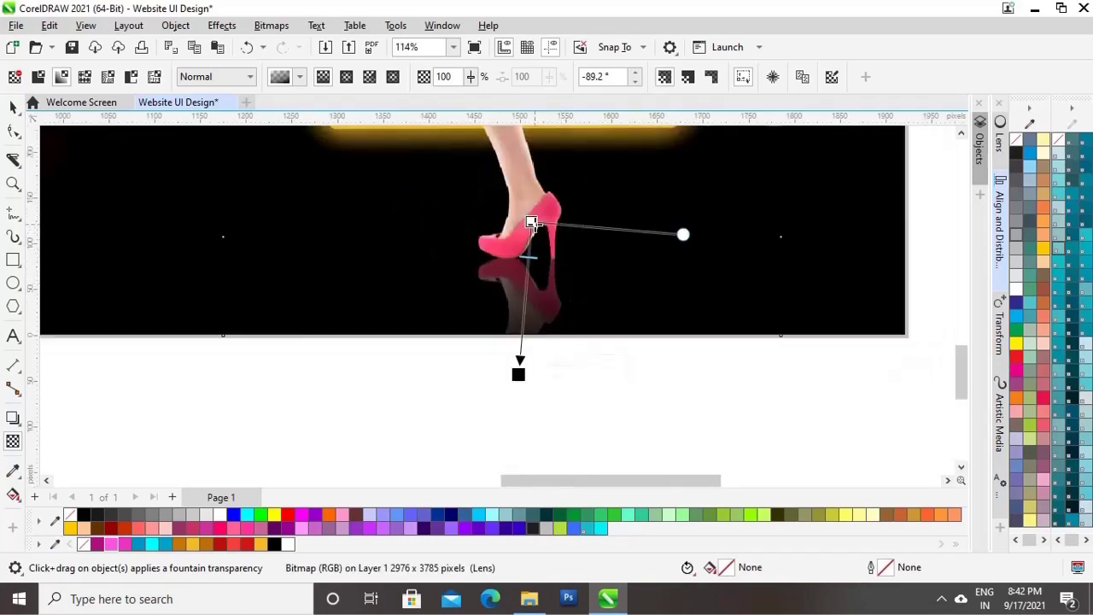
left_click_drag(531, 224, 533, 155)
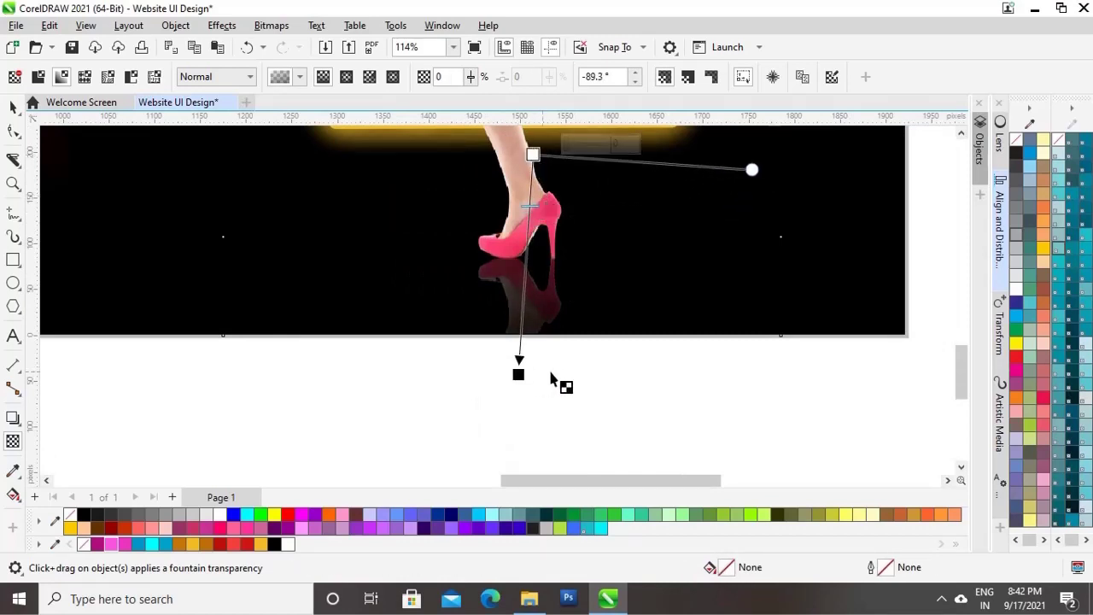
scroll(563, 378, "down", 1)
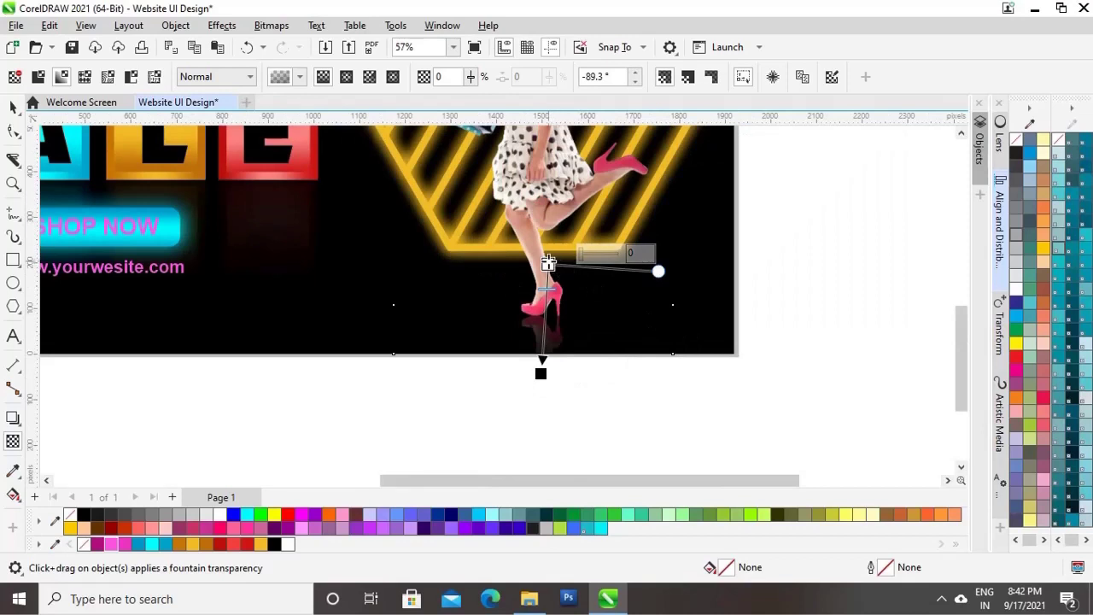
left_click_drag(548, 263, 553, 210)
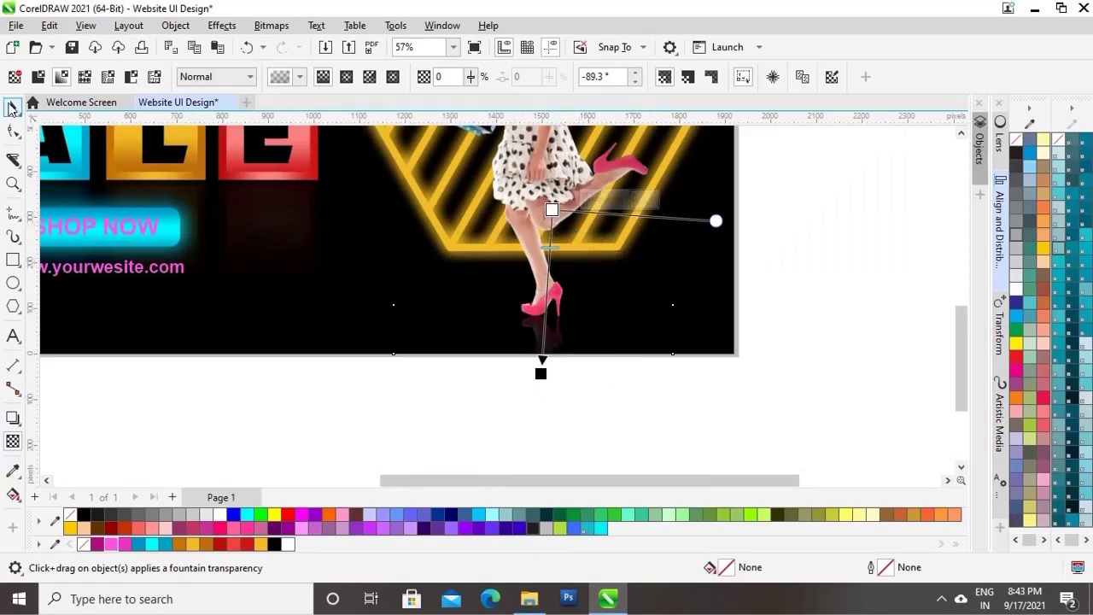
left_click(12, 108)
left_click(786, 297)
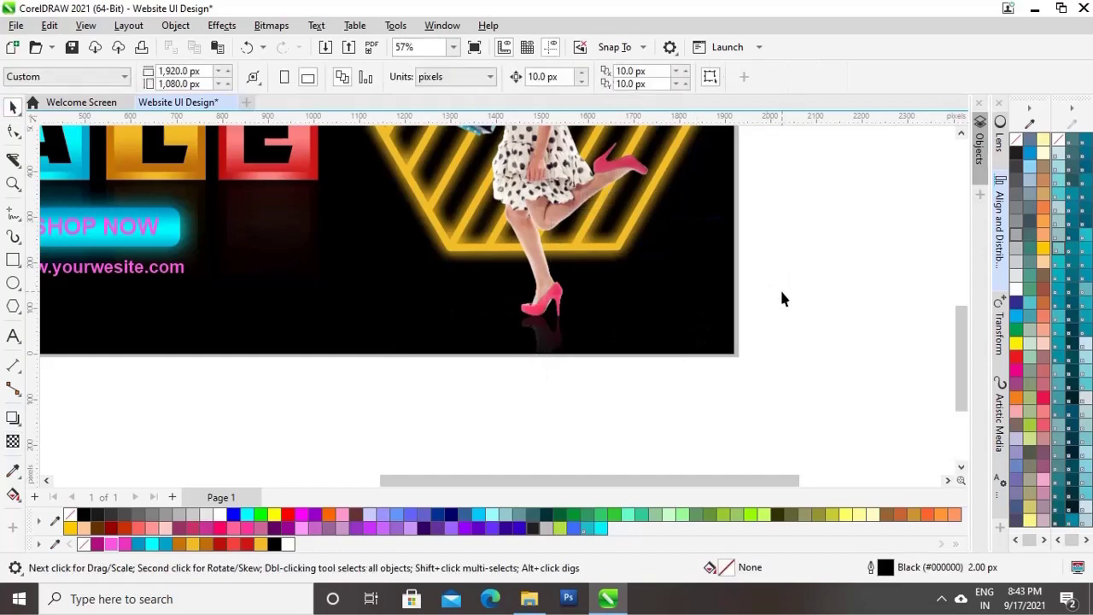
Step: Move the SHOP NOW button and the website address together down to about Y 217 px
scroll(858, 307, "down", 2)
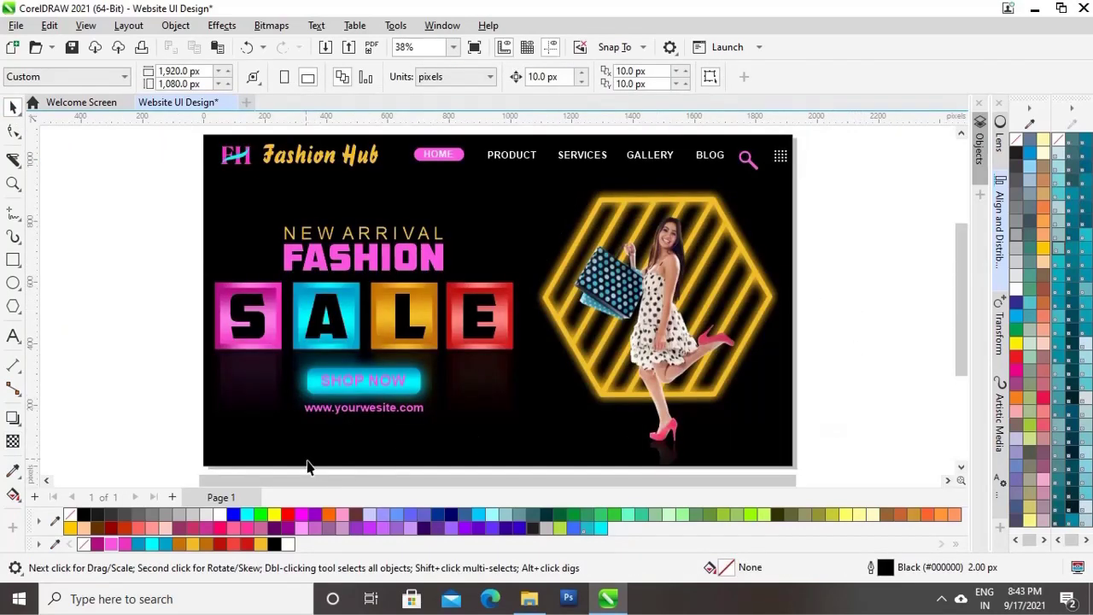
left_click_drag(171, 447, 495, 374)
key("Down")
key("Down")
key("Down")
key("Down")
key("Down")
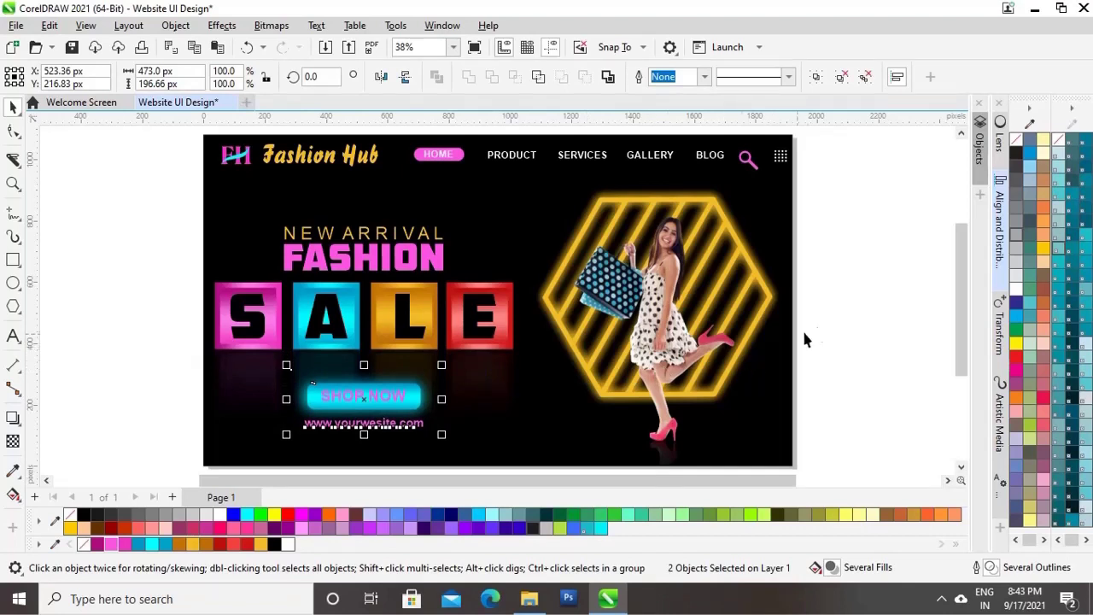
left_click(853, 285)
Step: Select the four SALE letters together and move them slightly down within their coloured boxes
left_click_drag(783, 484, 771, 486)
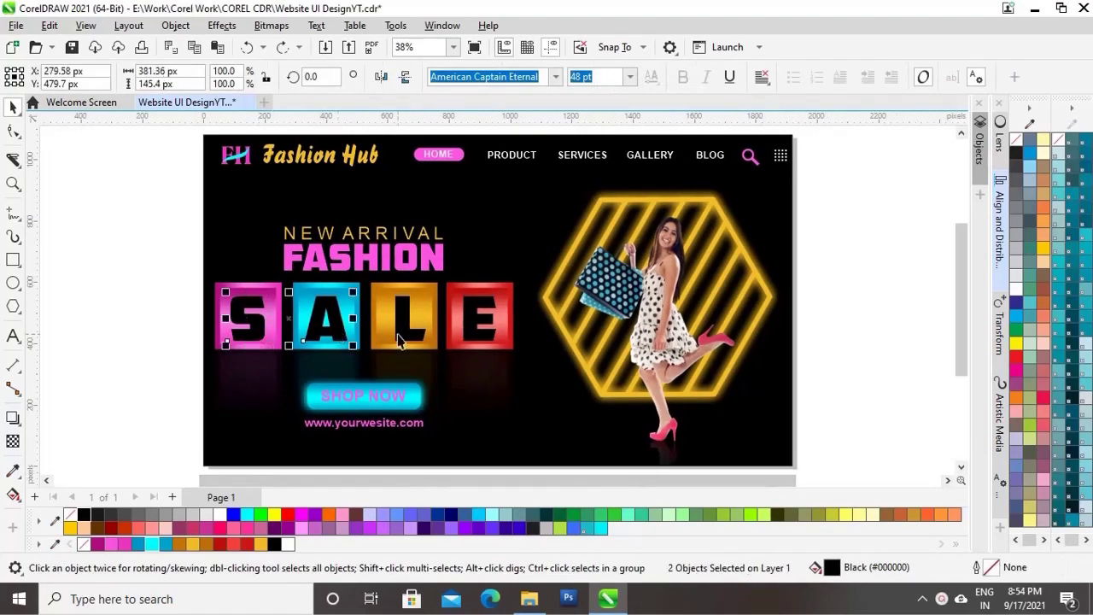
left_click(402, 339, "shift")
left_click(476, 338, "shift")
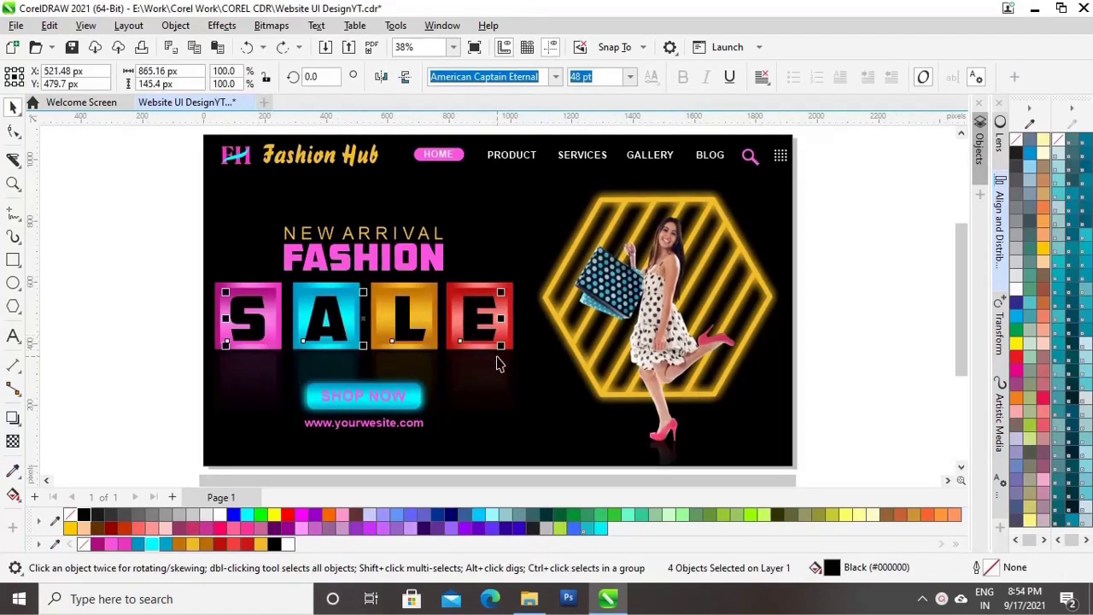
left_click(864, 294)
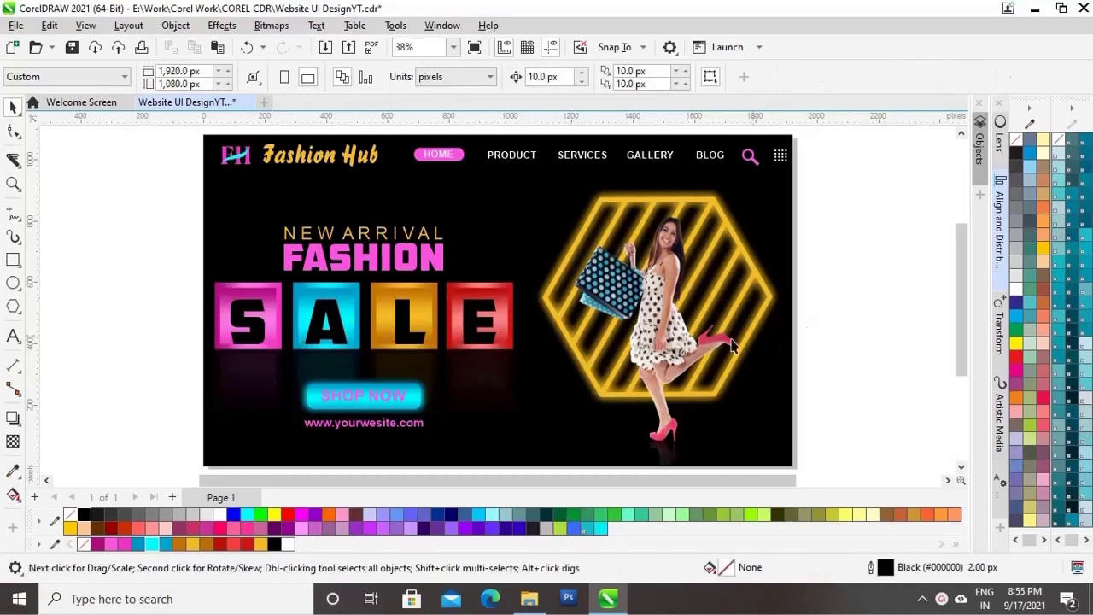
Step: Fill the SHOP NOW button's rounded rectangle with black and recolour its text cyan (#00FFFF)
left_click(416, 408)
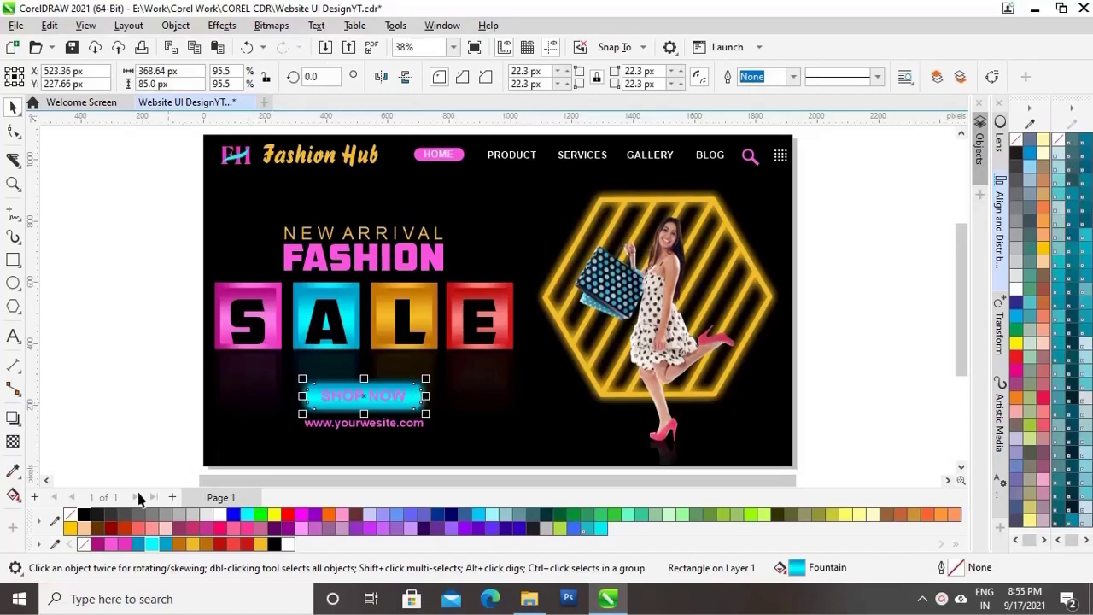
left_click(84, 515)
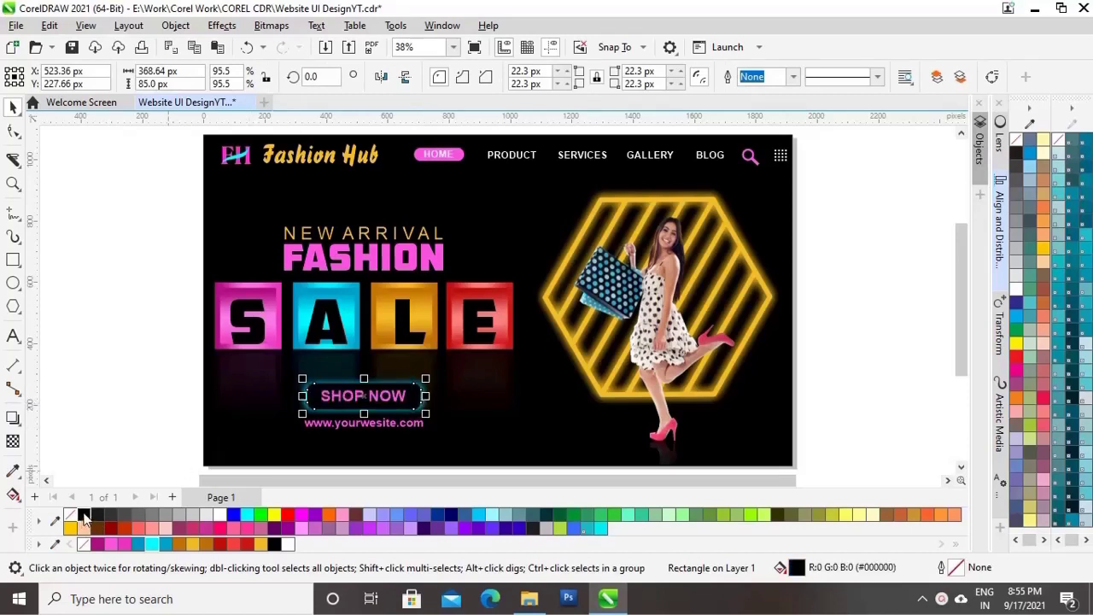
left_click(80, 407)
left_click(399, 406)
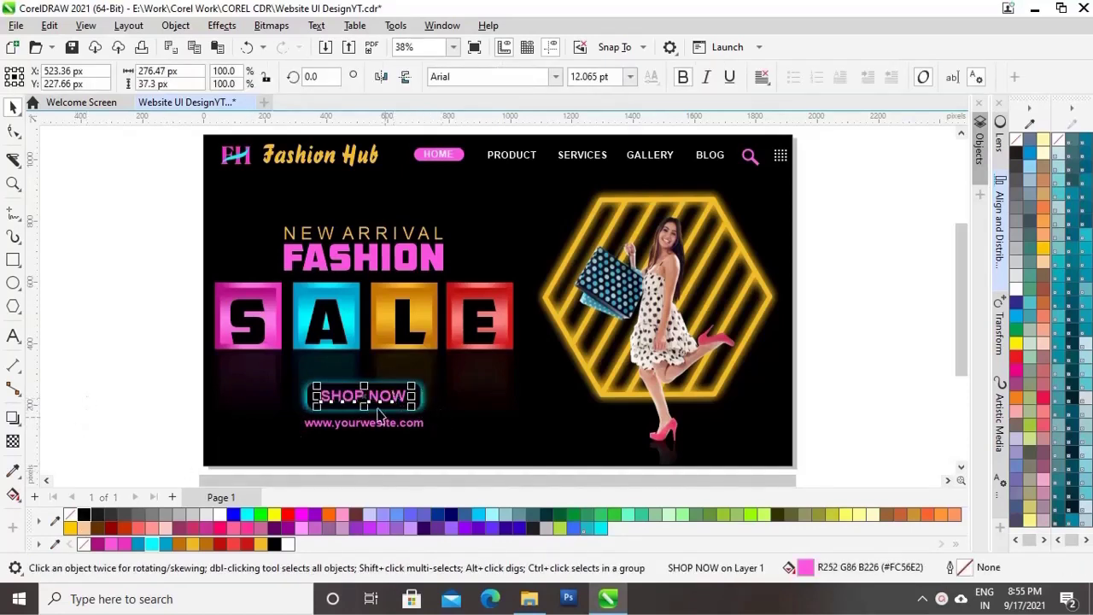
left_click(151, 547)
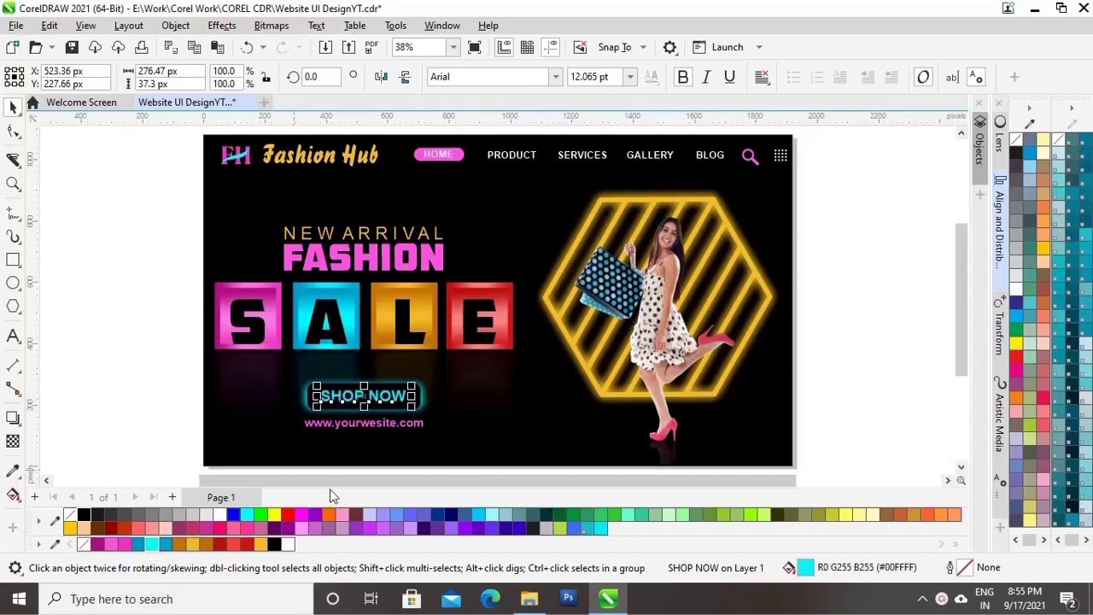
left_click(852, 339)
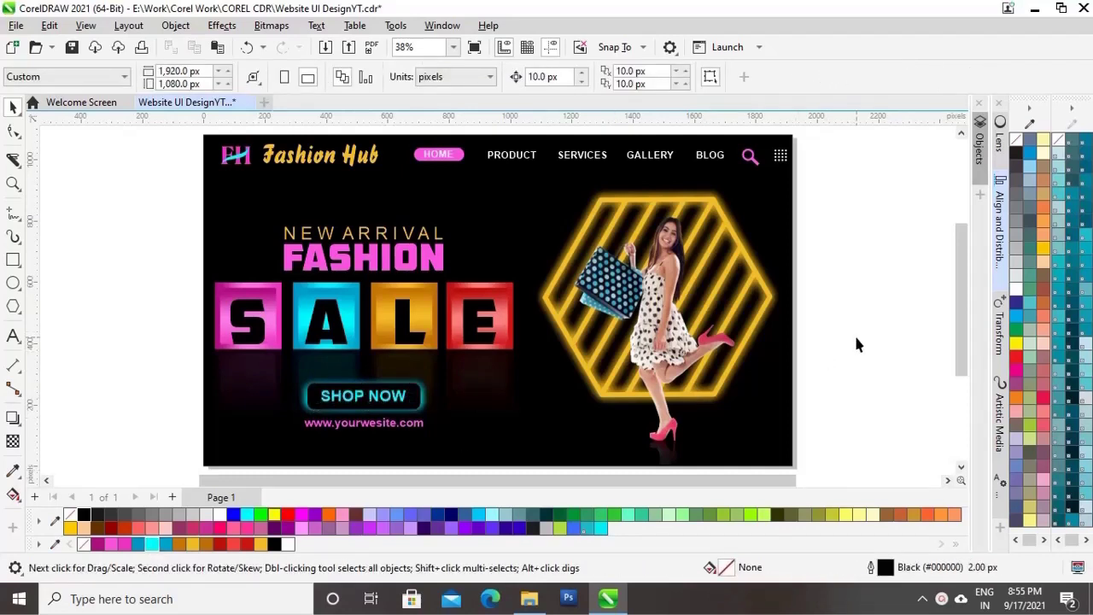
Step: Recolour the HOME button's rounded rectangle cyan (#00FFFF) and its text black
left_click(461, 158)
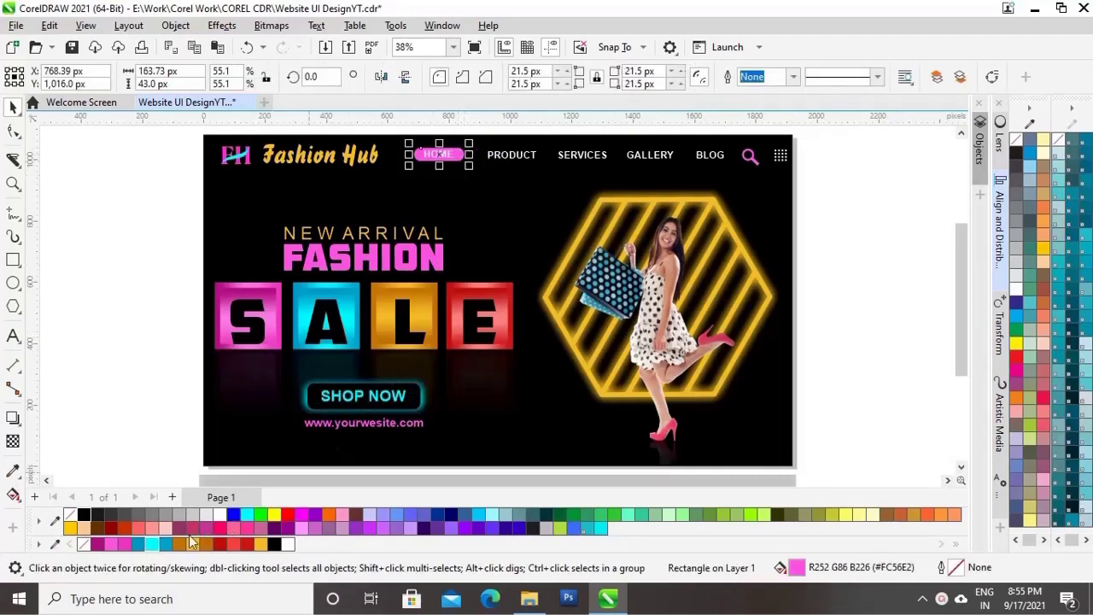
left_click(151, 546)
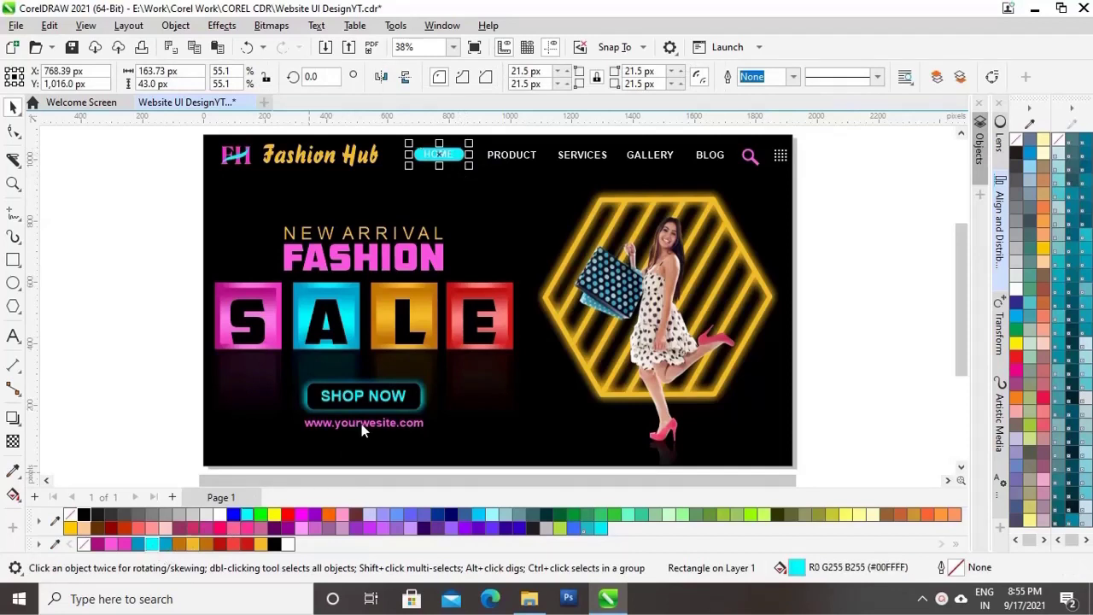
left_click(180, 276)
left_click(447, 162)
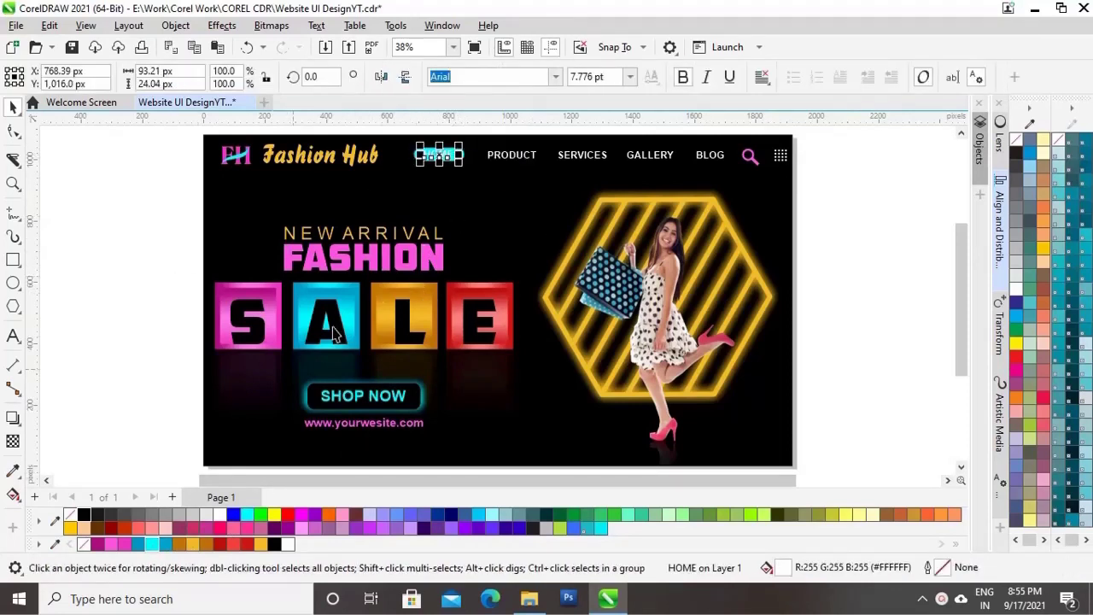
left_click(274, 545)
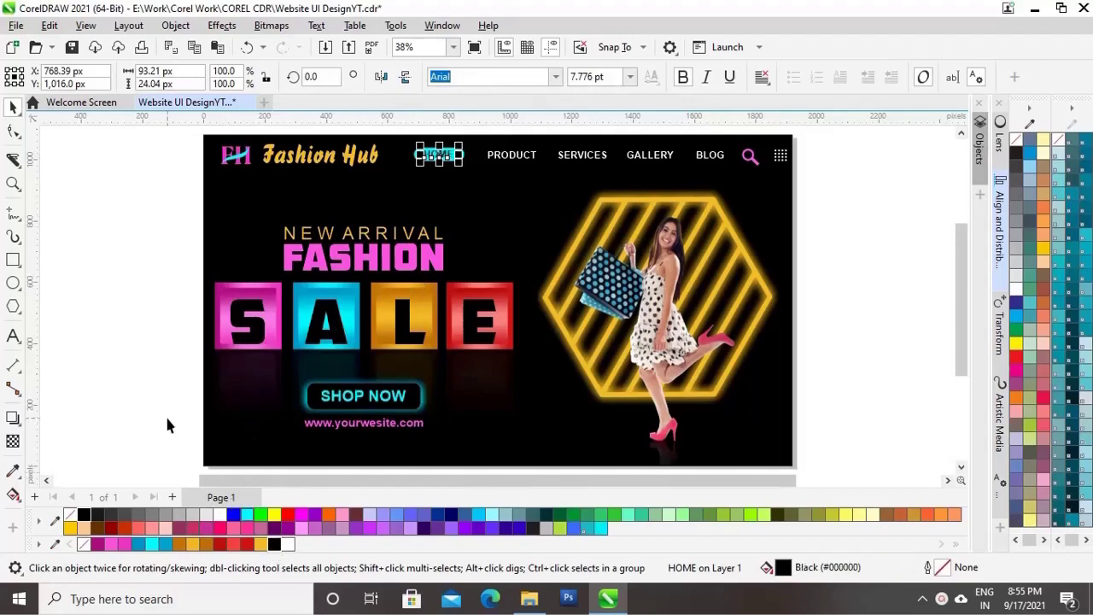
left_click(165, 422)
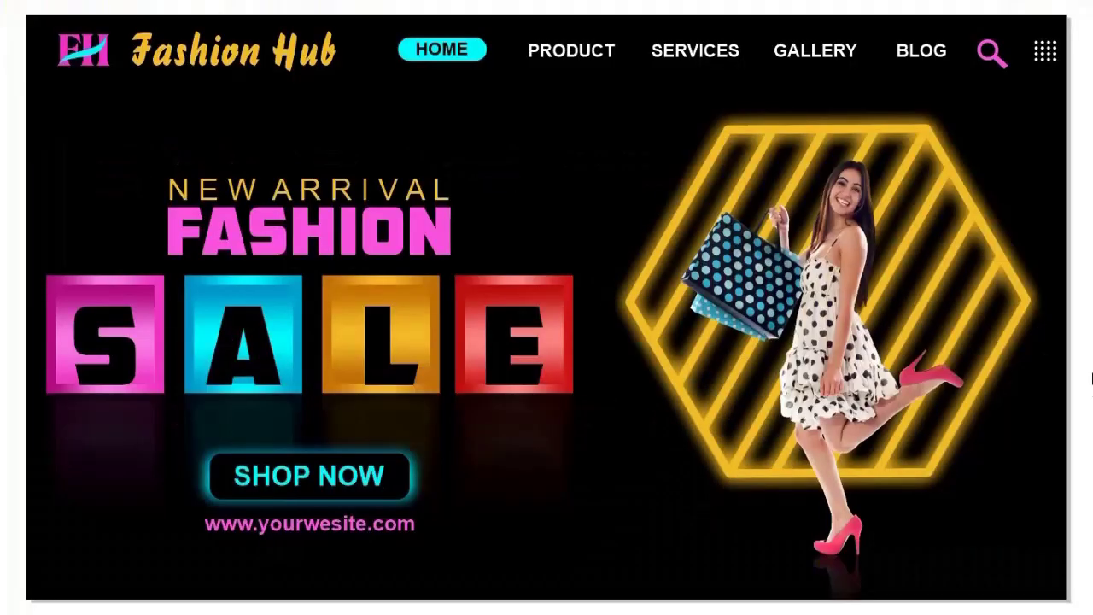